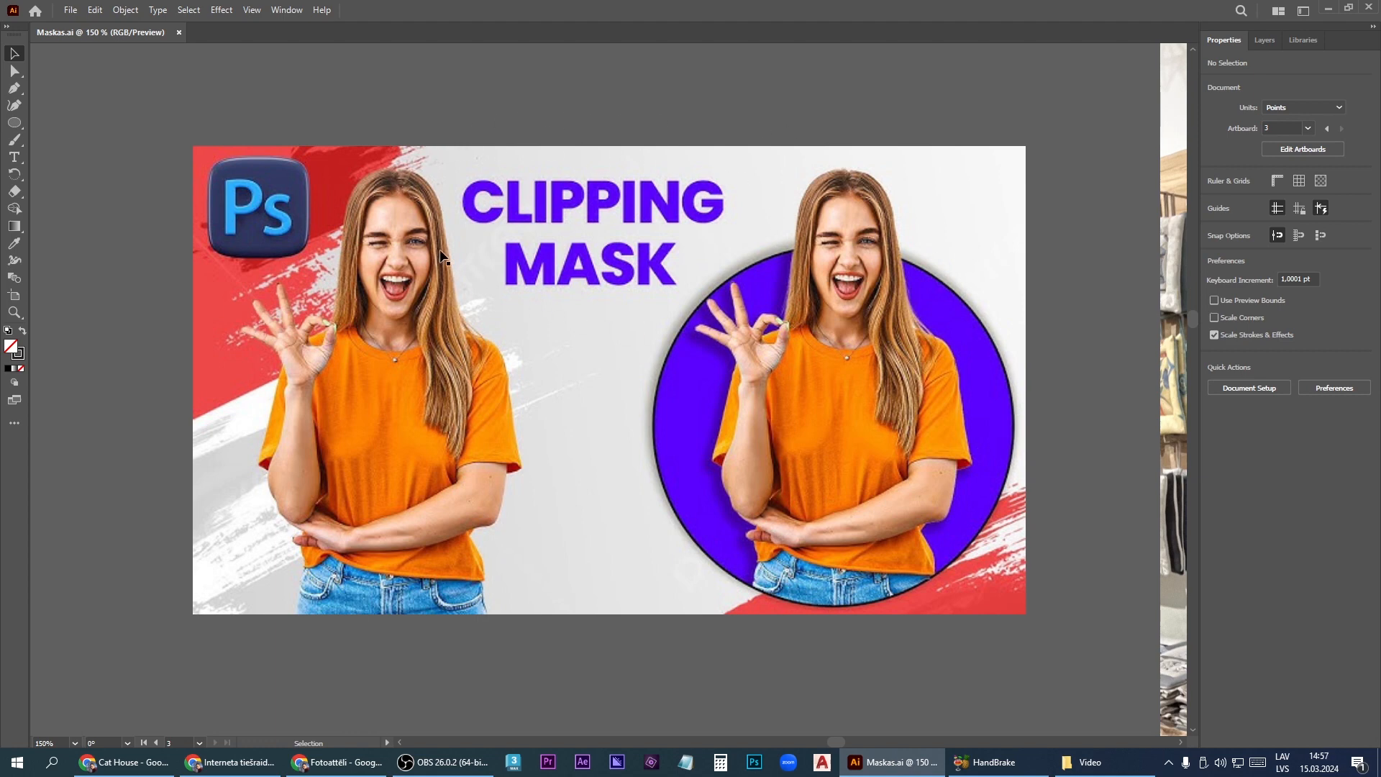
- Examine the clipping mask examples across the document: the portrait, the FITNESS text and the C-shaped logos
scroll(442, 256, down, 2)
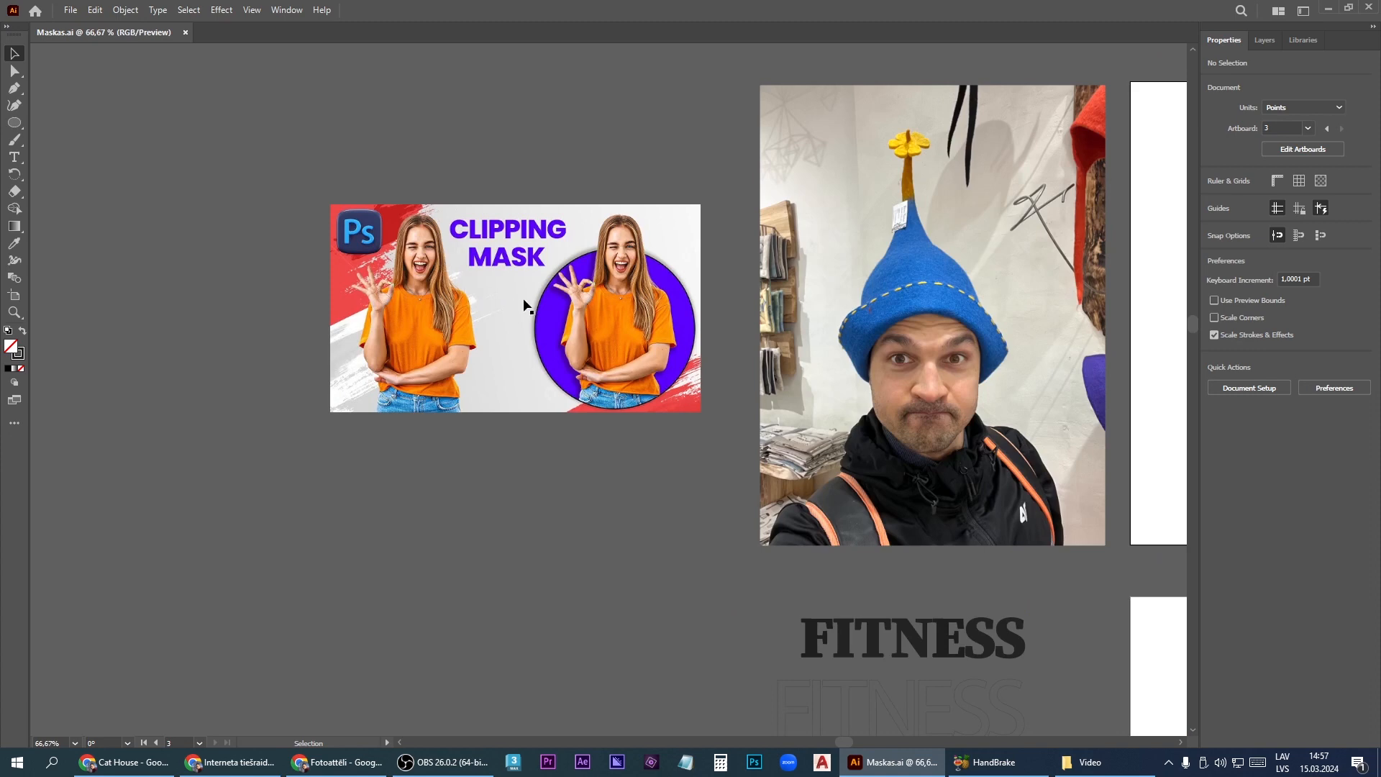
scroll(465, 291, up, 1)
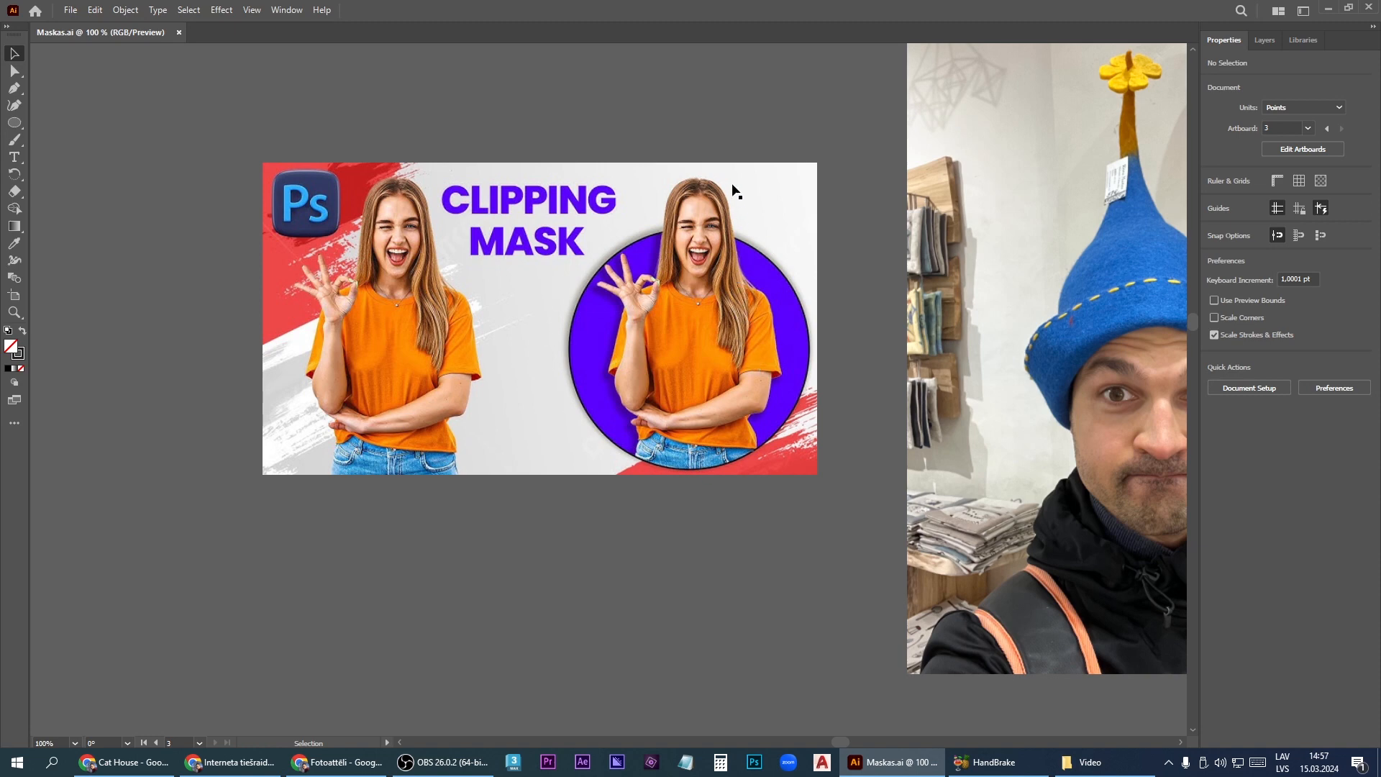
scroll(582, 226, down, 2)
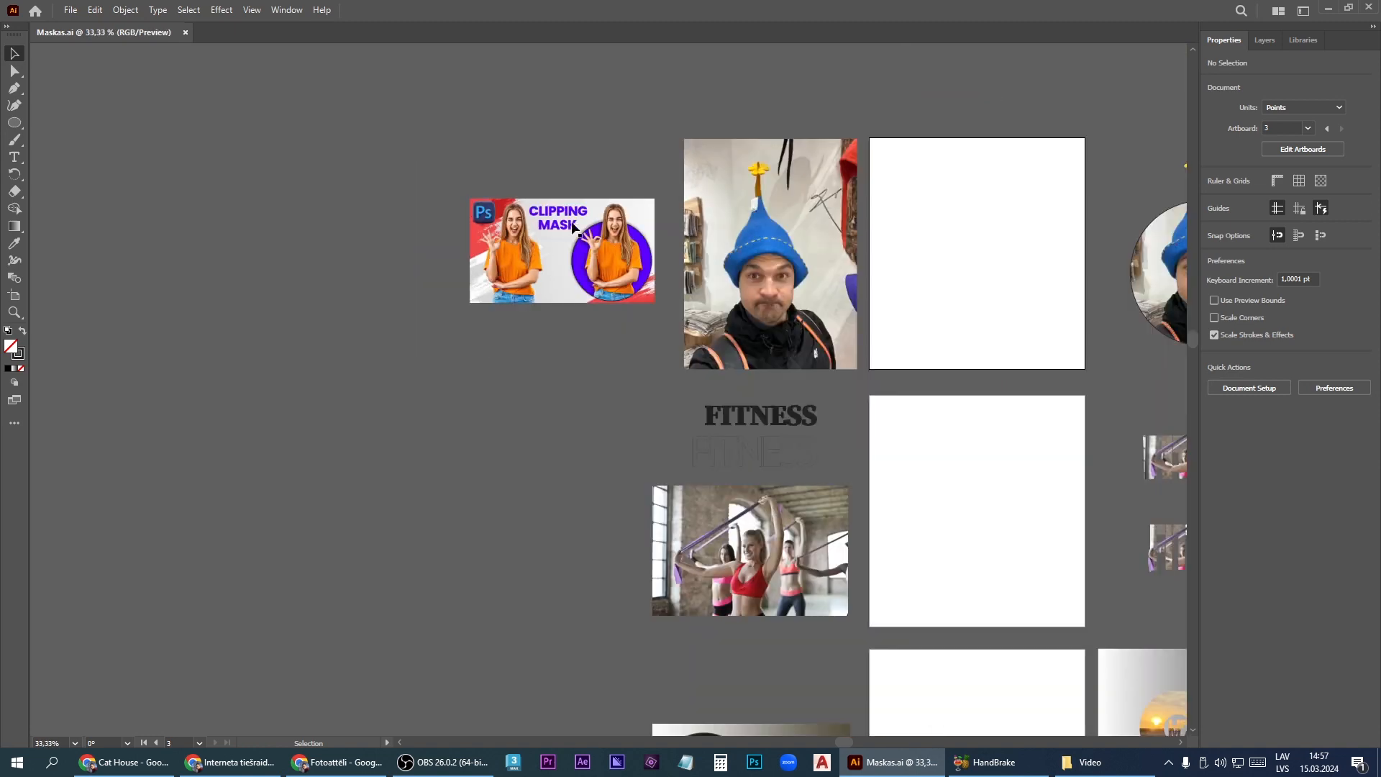
scroll(834, 611, up, 1)
scroll(834, 606, up, 1)
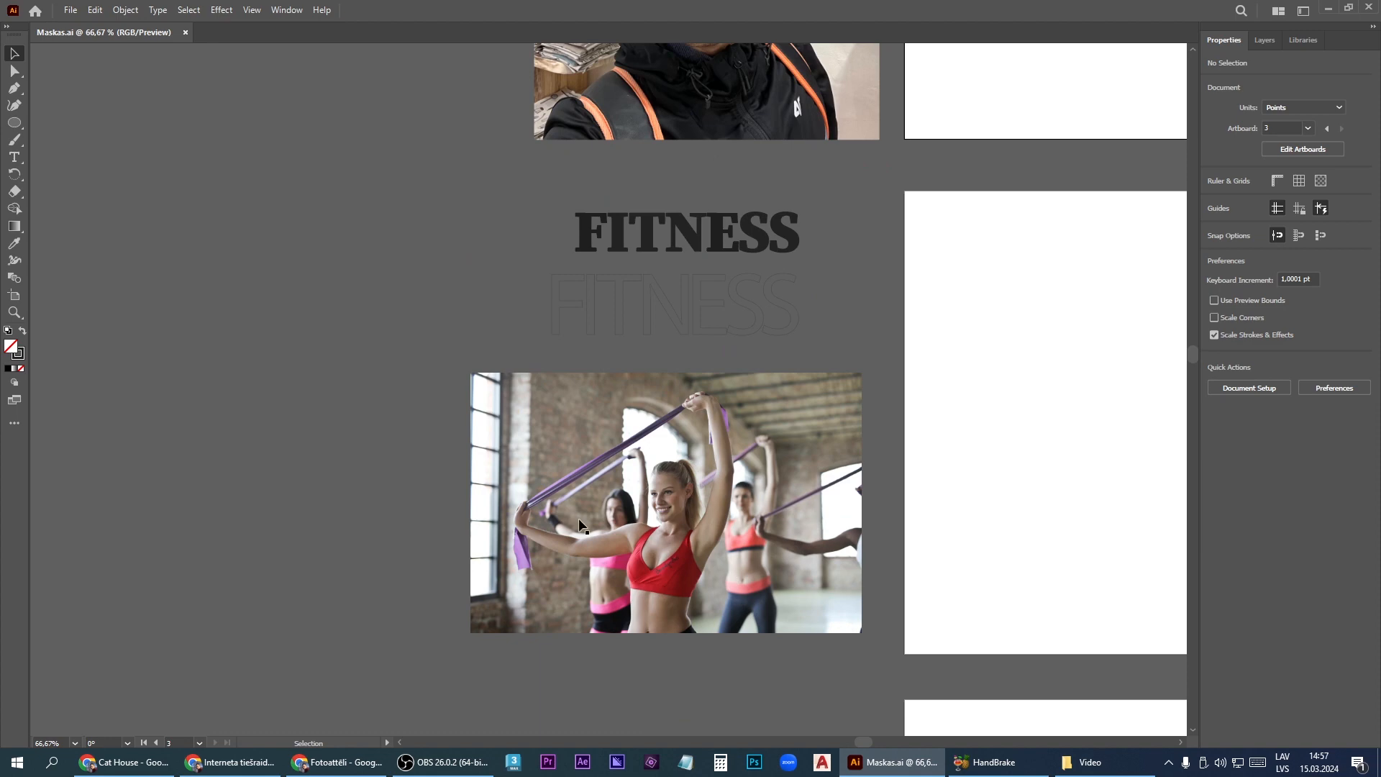
scroll(492, 480, down, 3)
scroll(917, 419, up, 3)
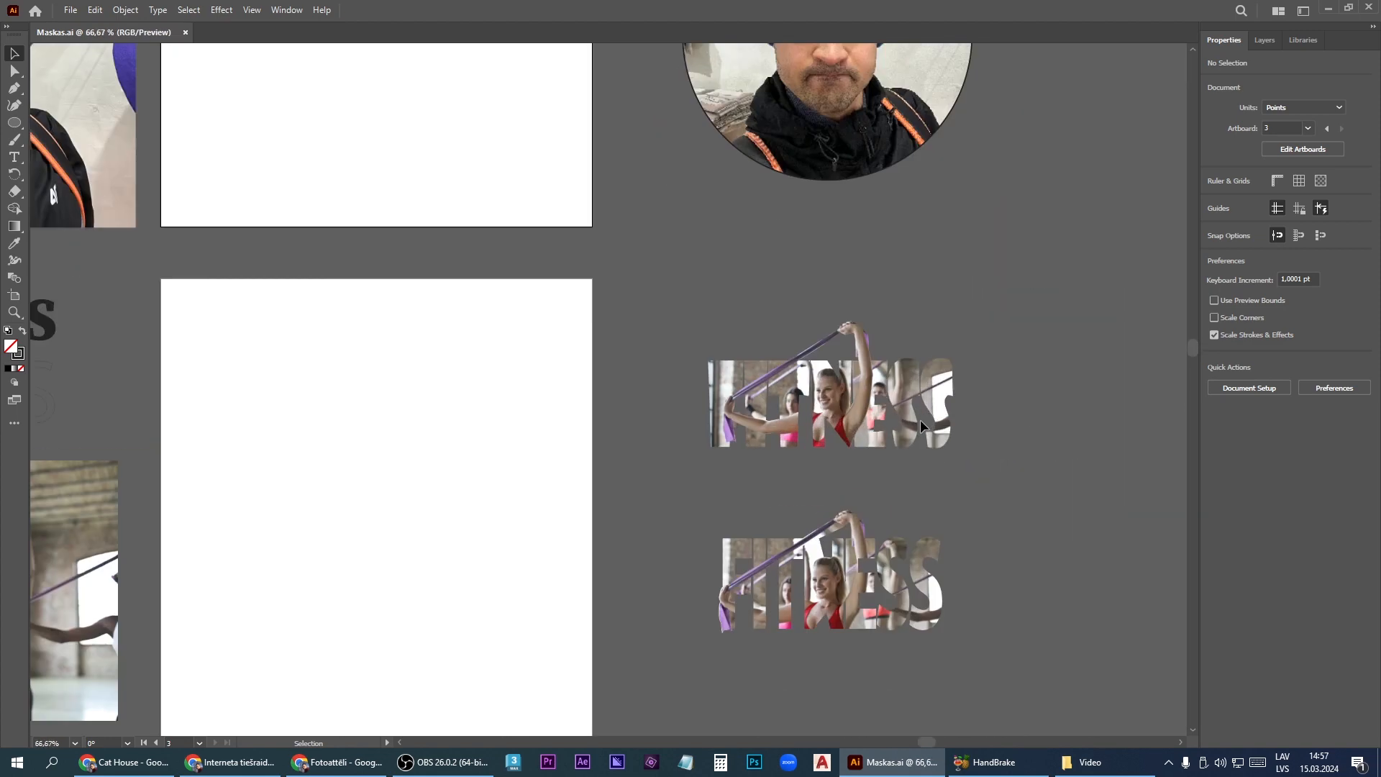
scroll(920, 420, up, 1)
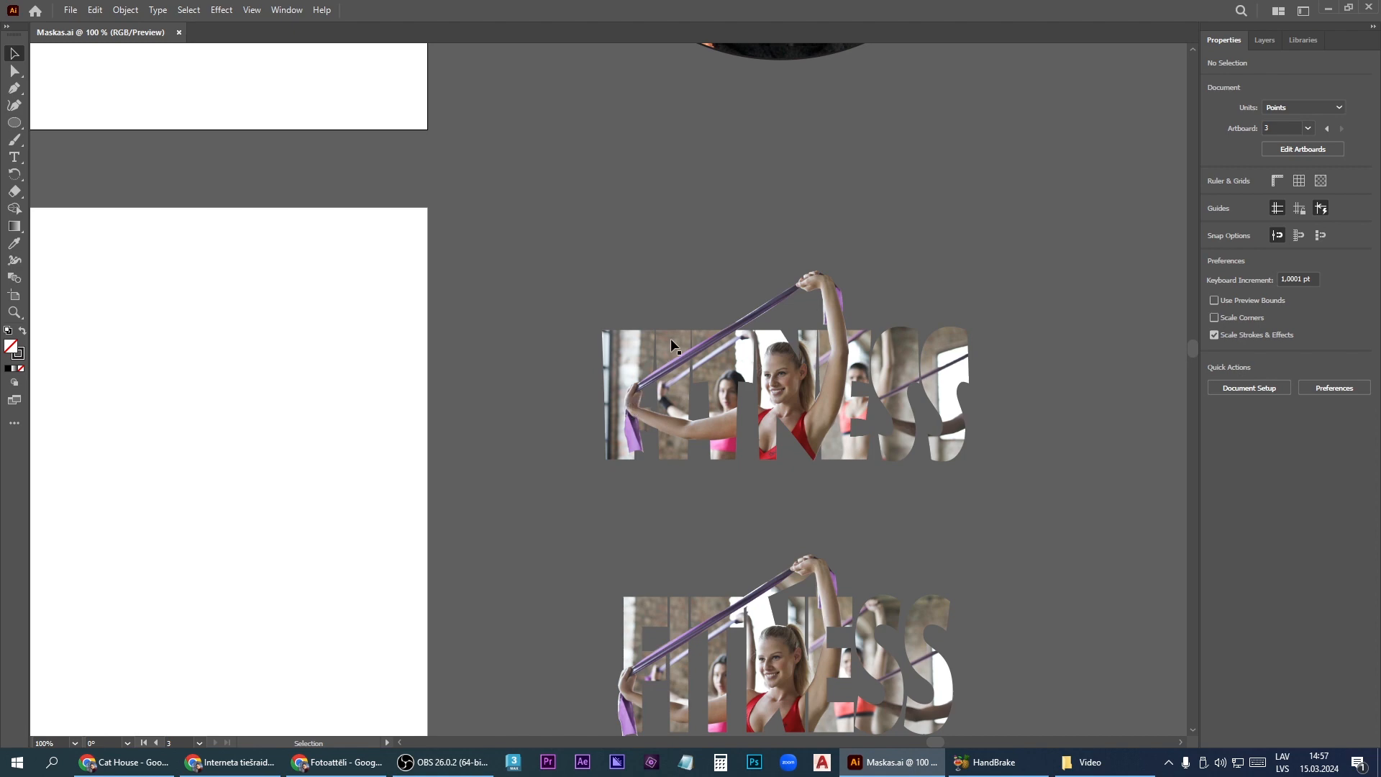
scroll(670, 338, down, 4)
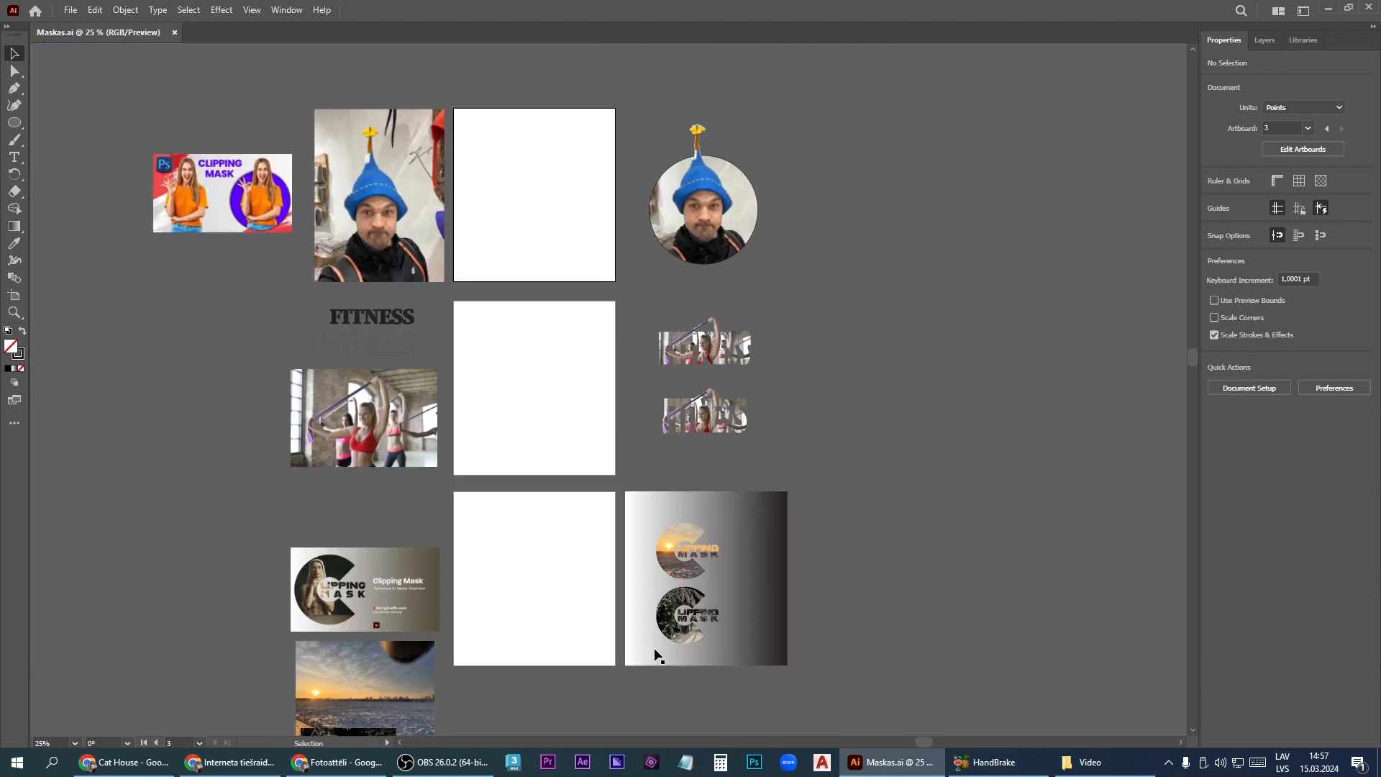
scroll(660, 651, up, 3)
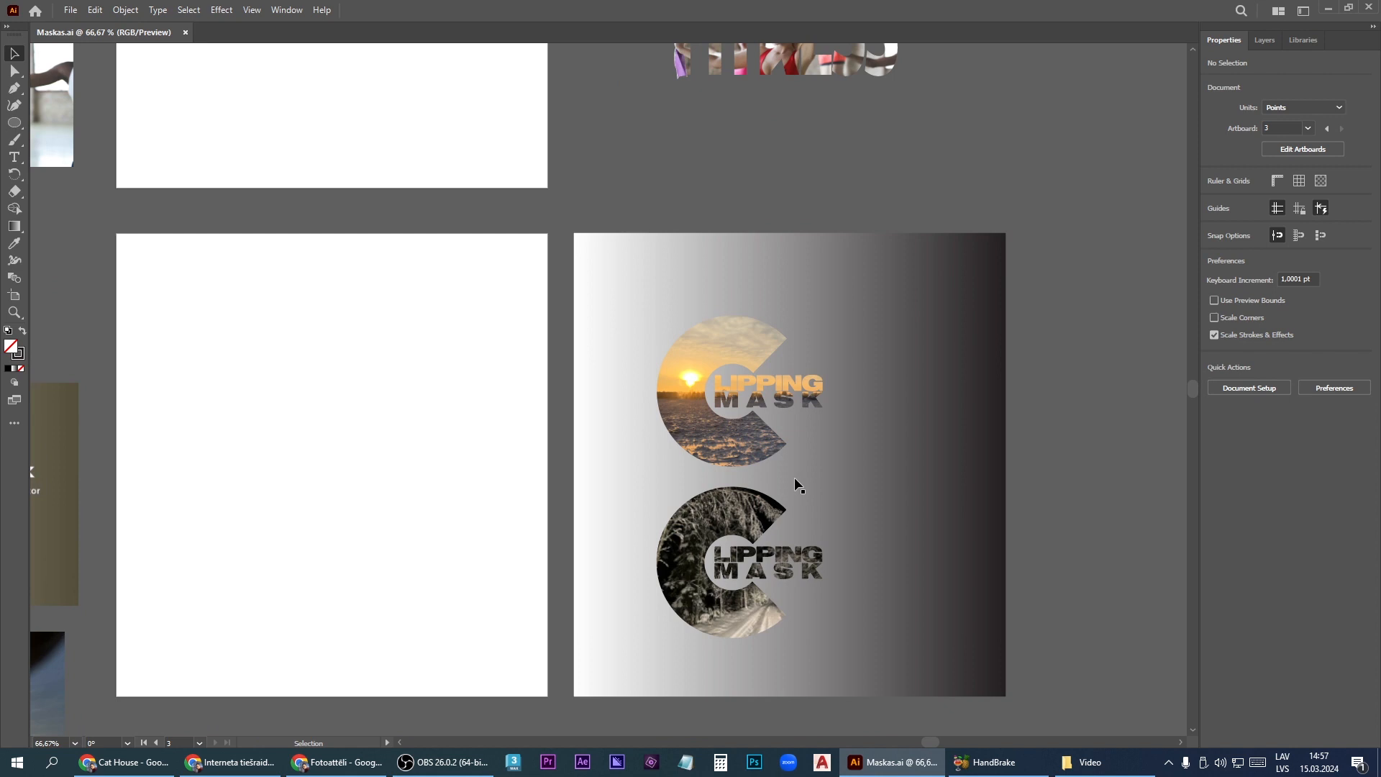
scroll(826, 469, down, 4)
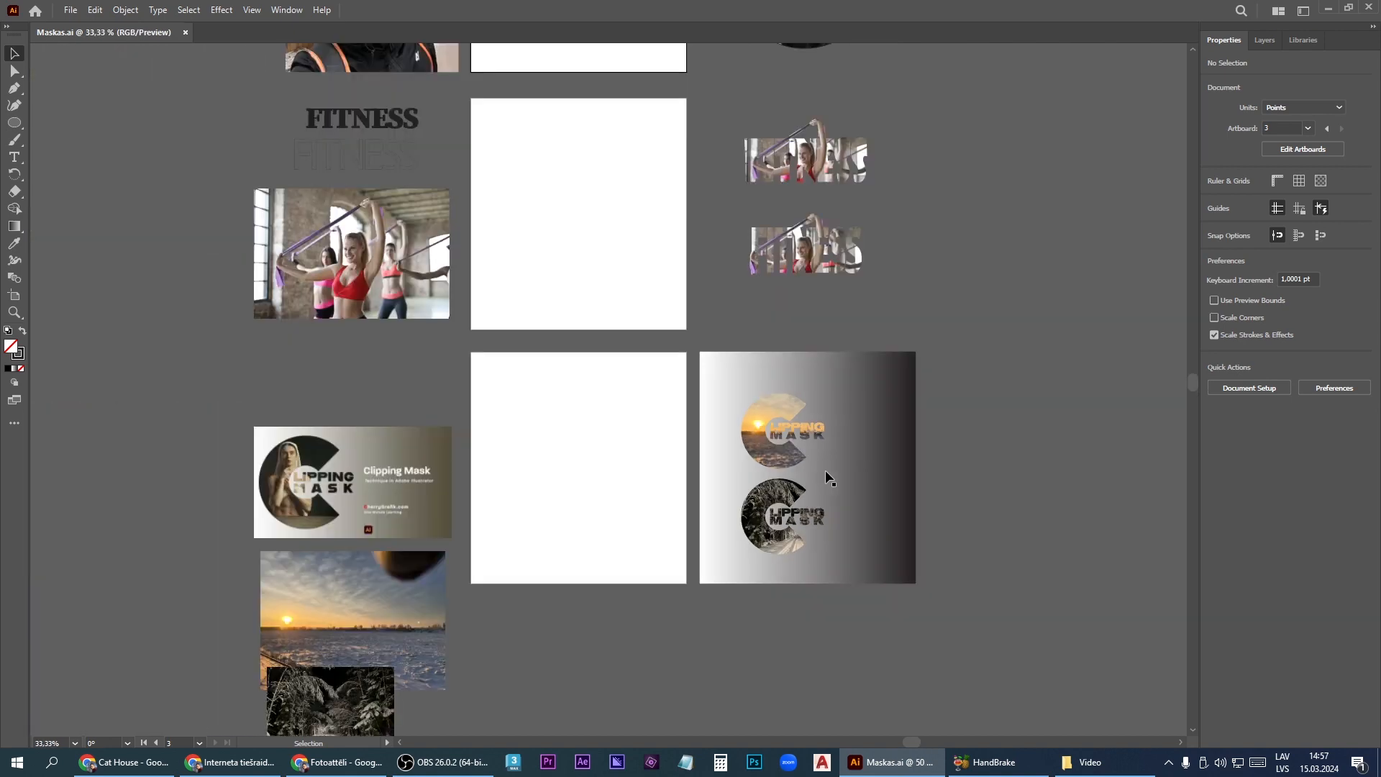
- Move the fitness photo onto the blank middle artboard
scroll(740, 285, up, 1)
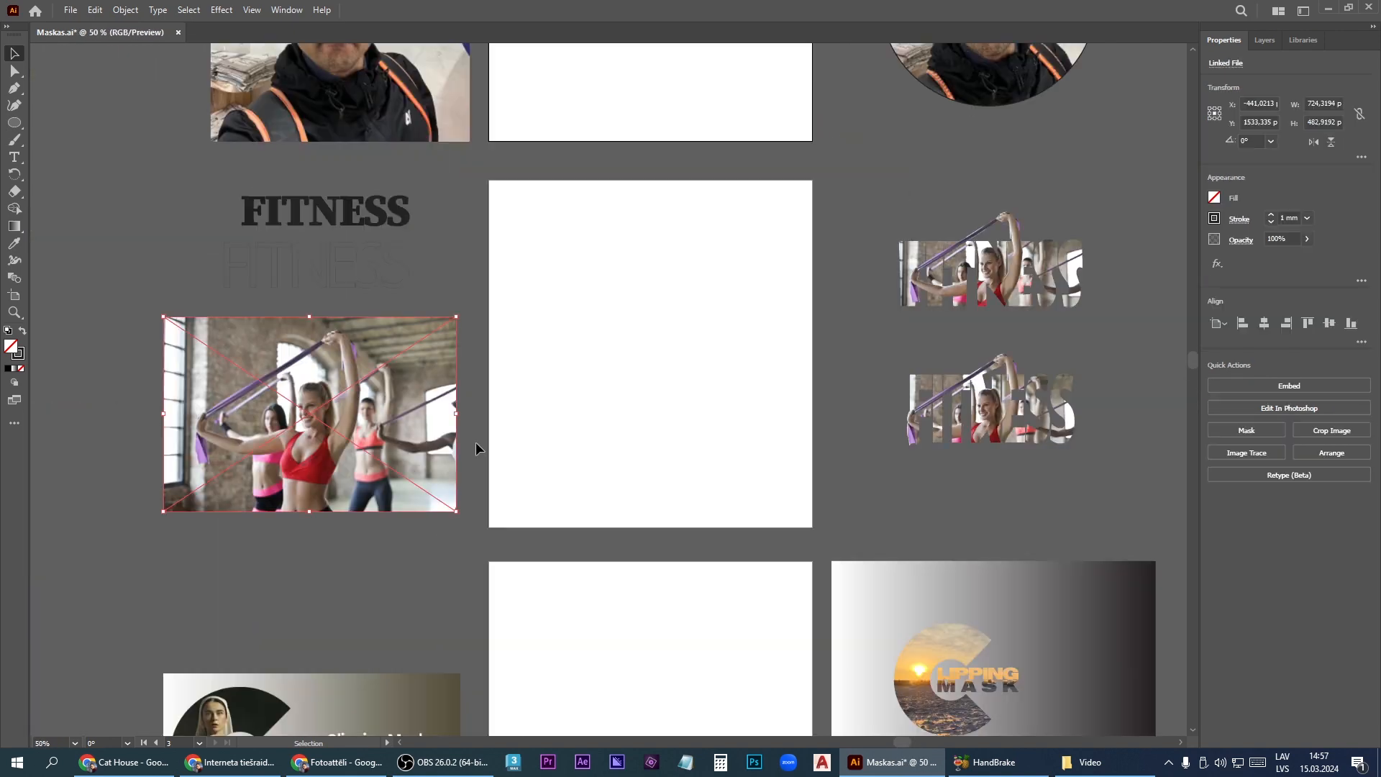
click(476, 441)
drag(400, 440, 740, 403)
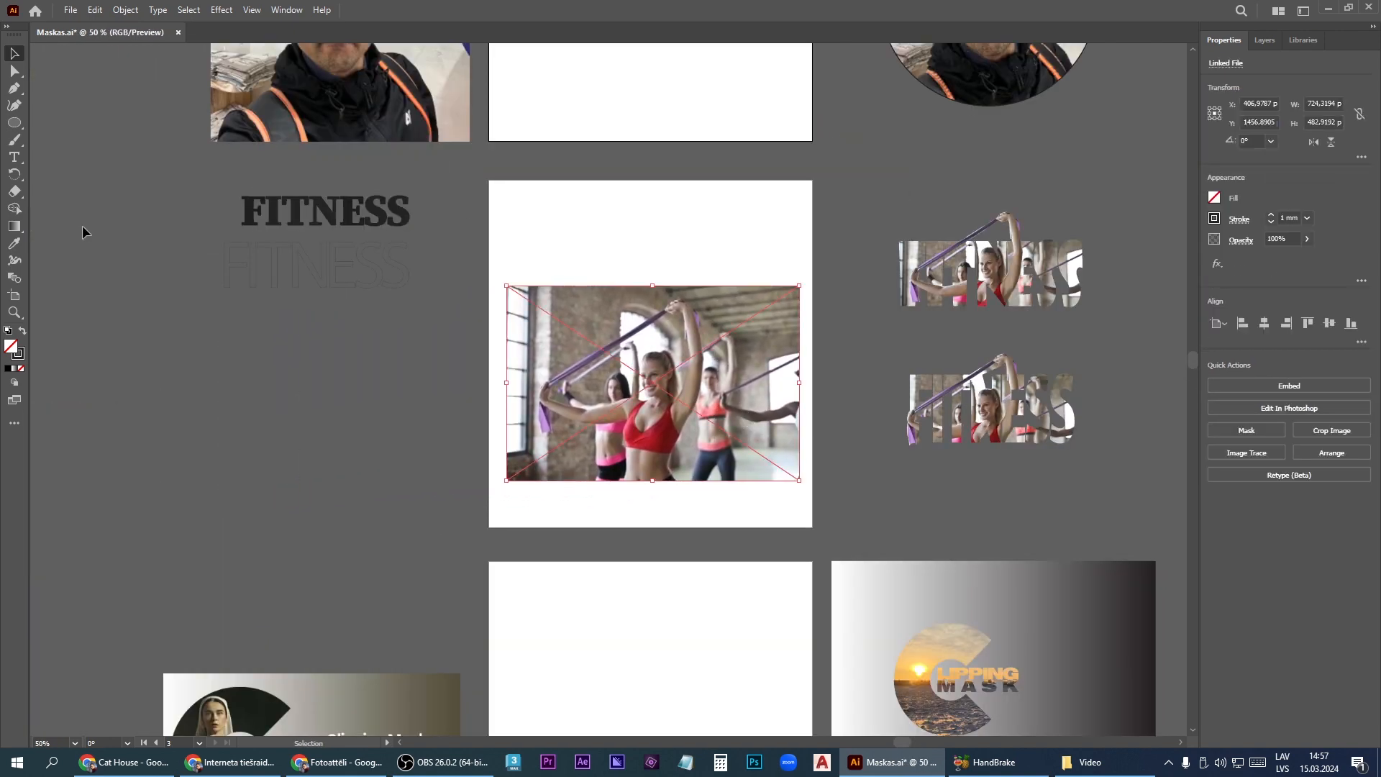
- Add the text MASKA, enlarged to about 642 pt wide, across the middle of the fitness photo
click(15, 156)
click(190, 423)
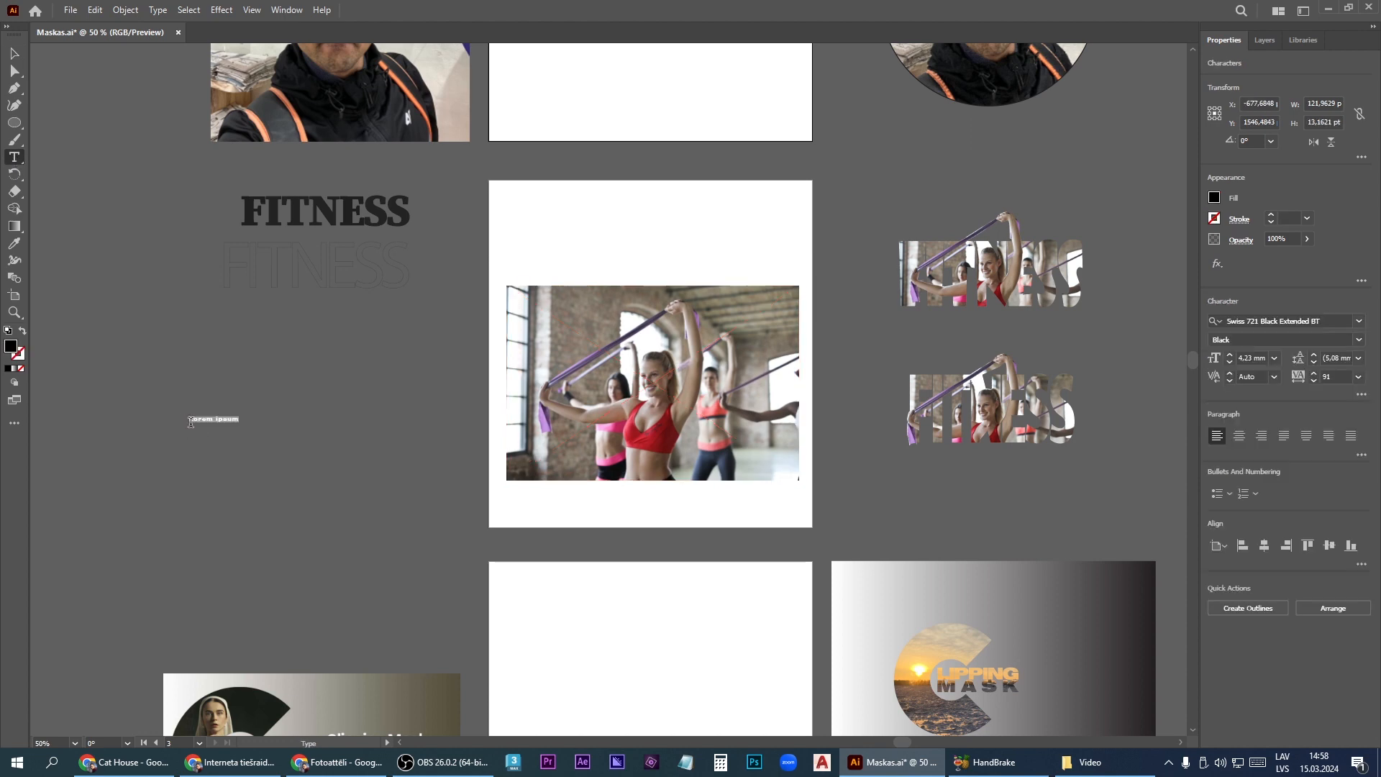
text(MASKA)
key(Escape)
drag(238, 406, 471, 363)
drag(360, 392, 690, 388)
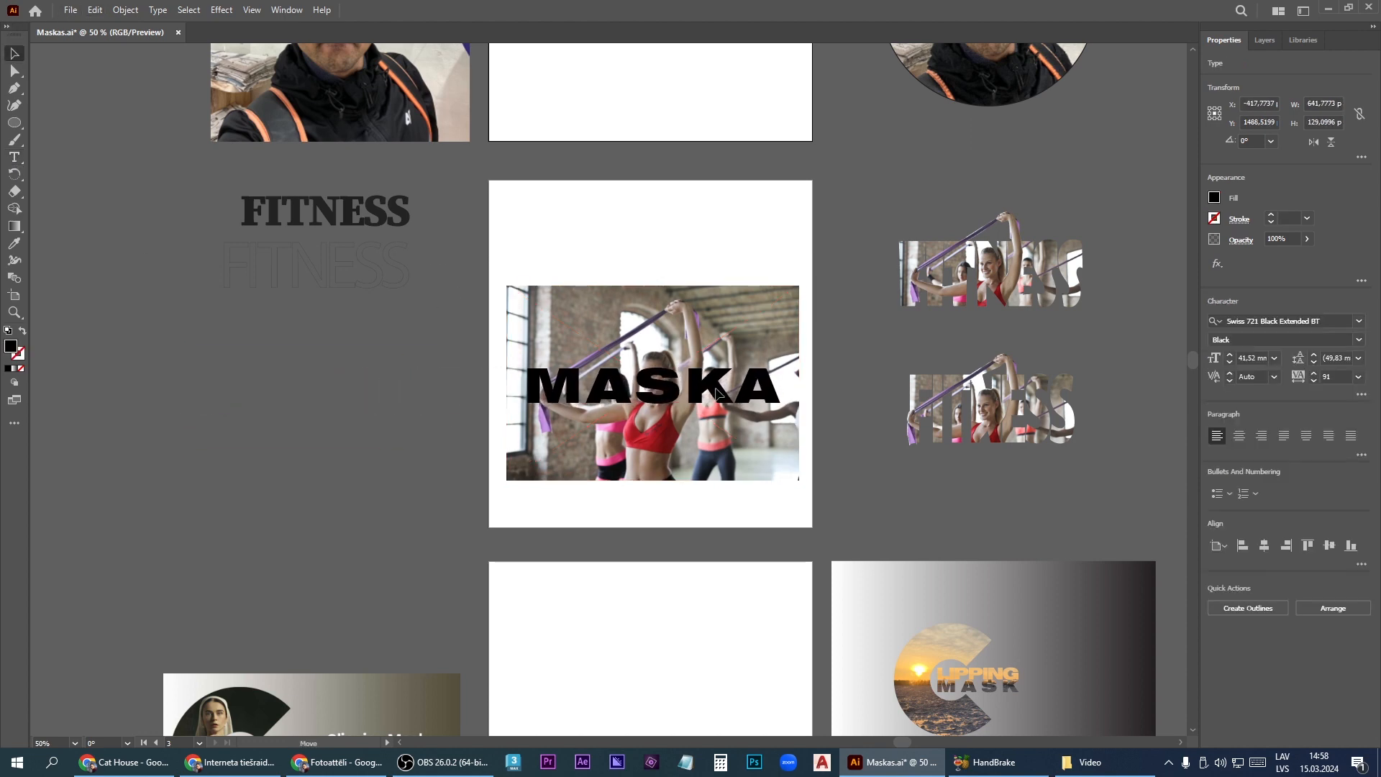
- Try clipping the fitness photo with the MASKA text and undo the clipping mask
shift+click(698, 333)
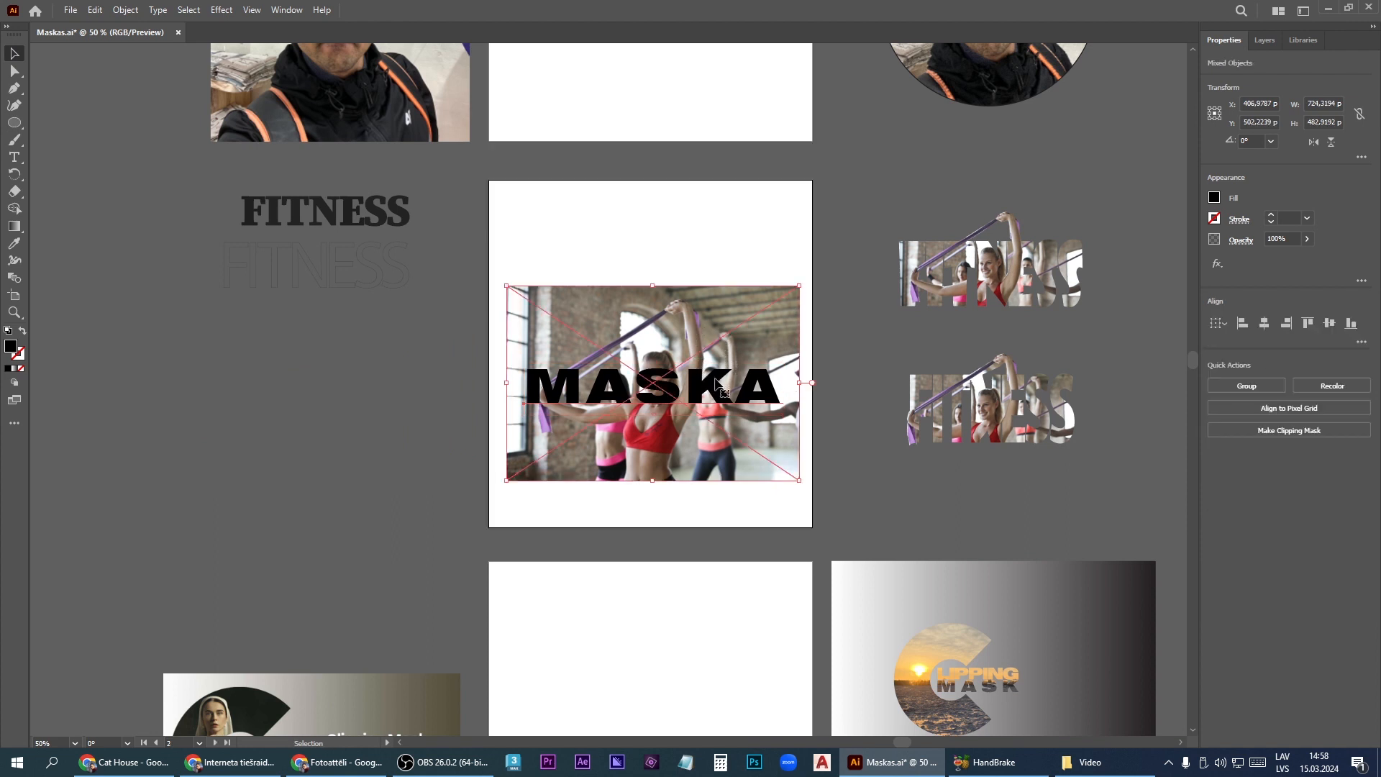
right_click(716, 380)
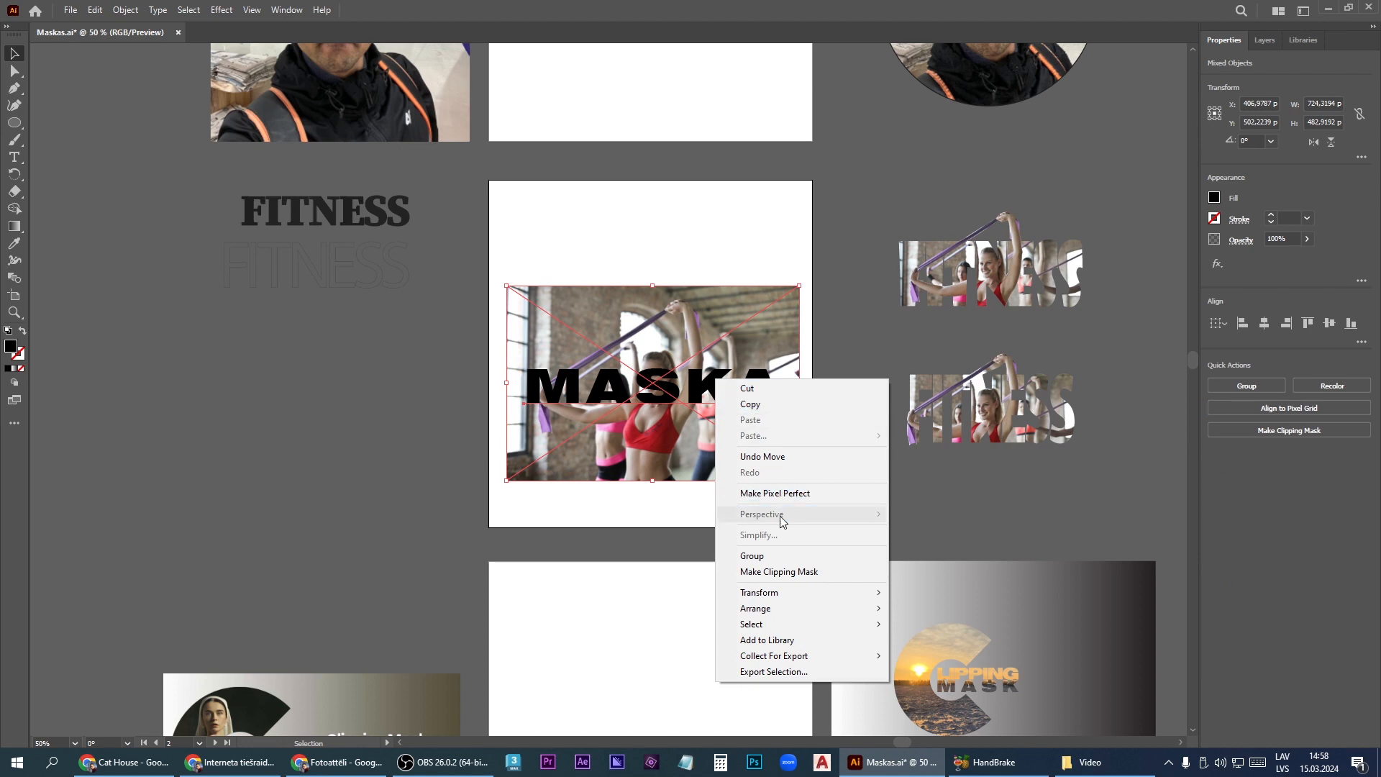
click(829, 575)
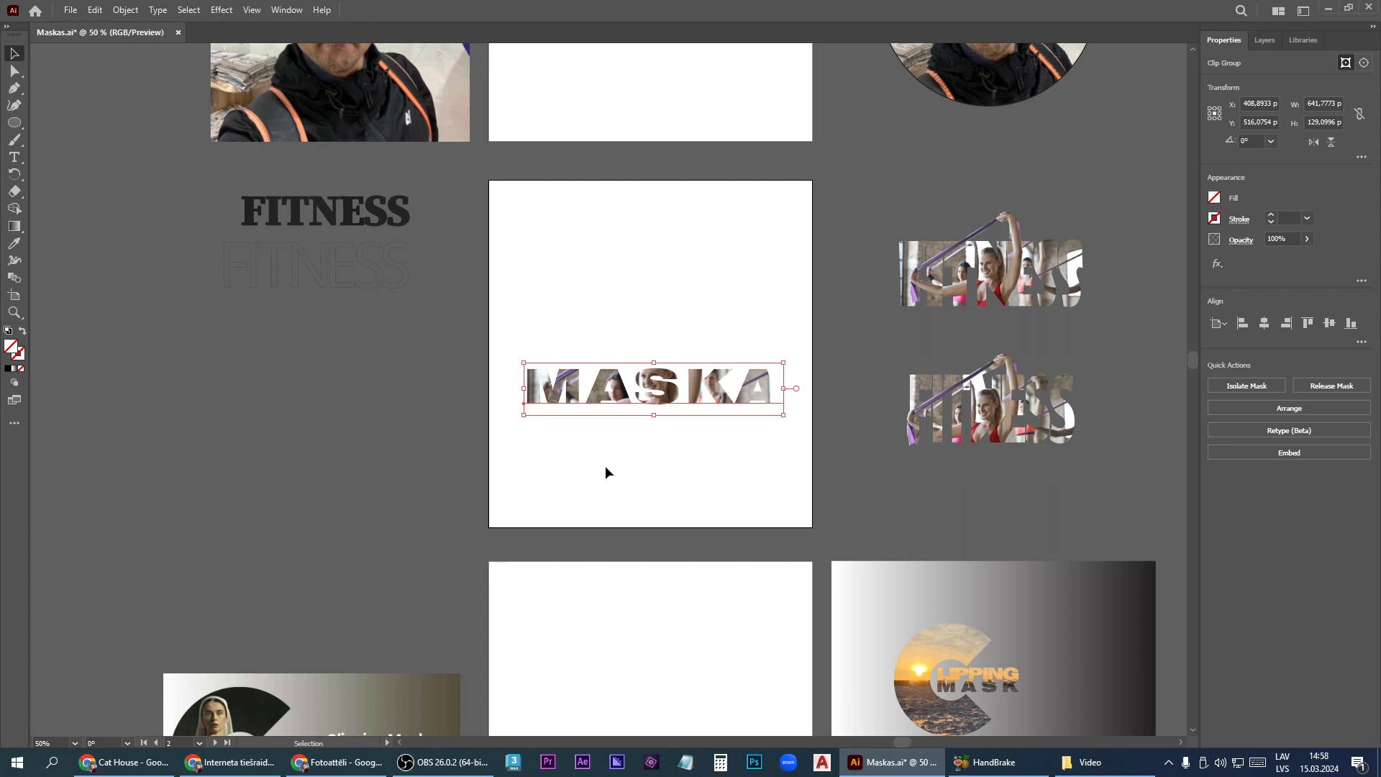
key(ctrl+z)
key(ctrl+shift+a)
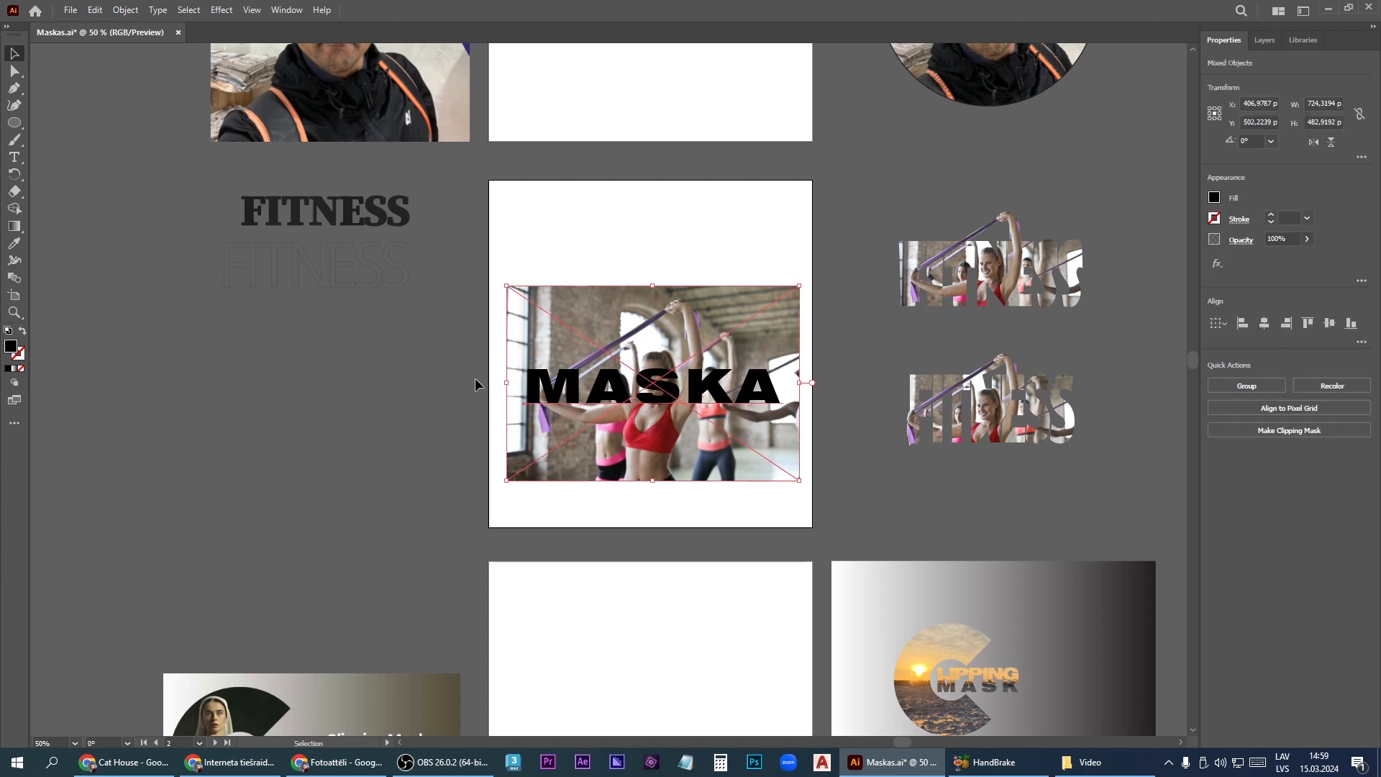
- Replace the word MASKA over the photo with FITNESS
click(14, 157)
click(560, 382)
double_click(577, 390)
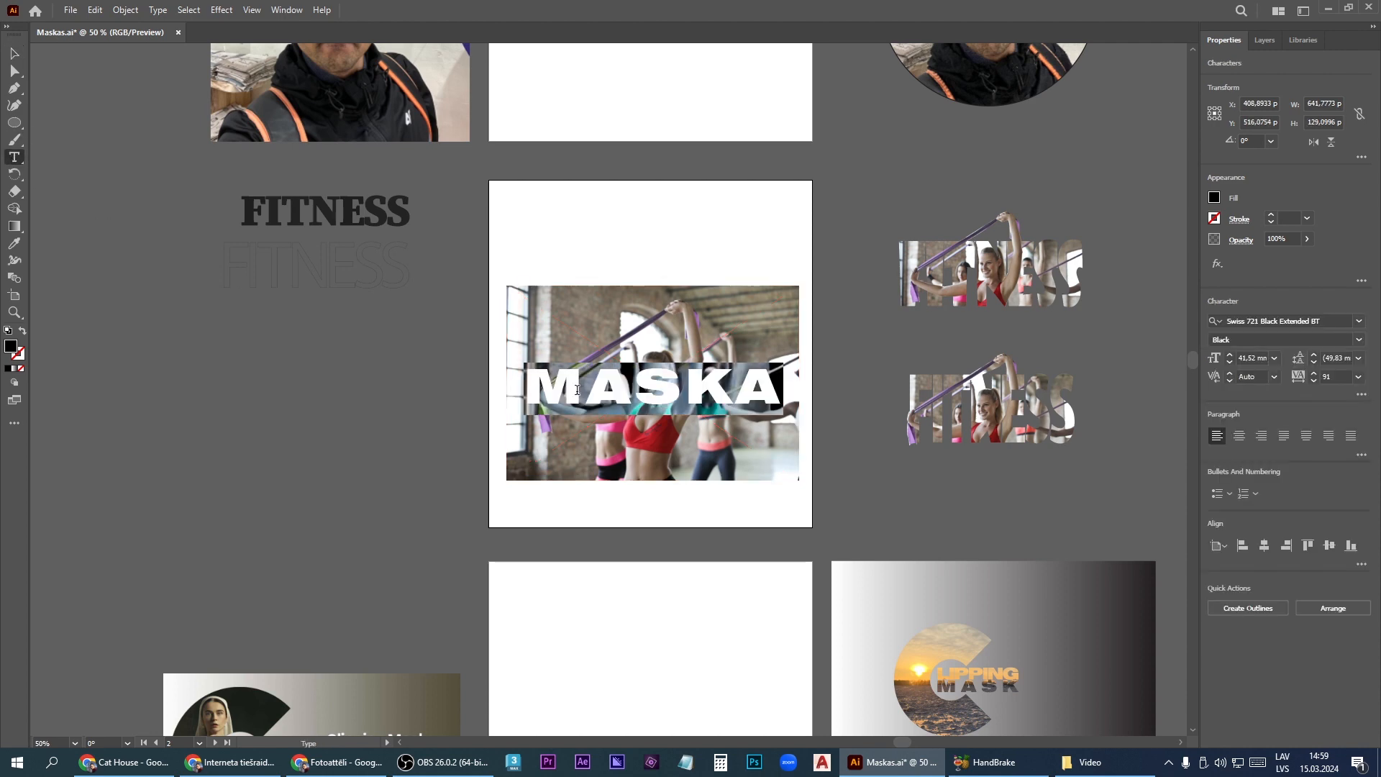
text(FITNESS)
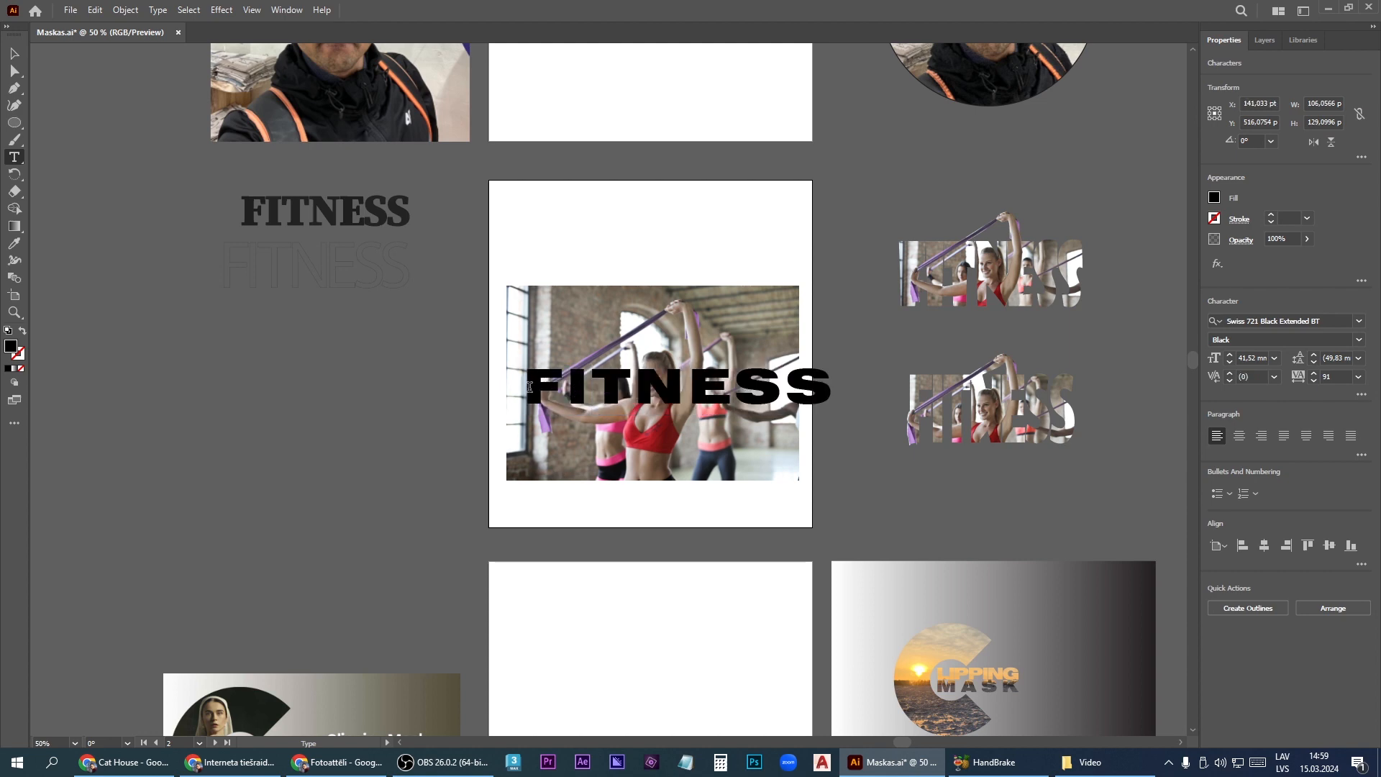
- Set the font of the FITNESS text over the photo to Bowlby One SC Regular
drag(527, 388, 930, 404)
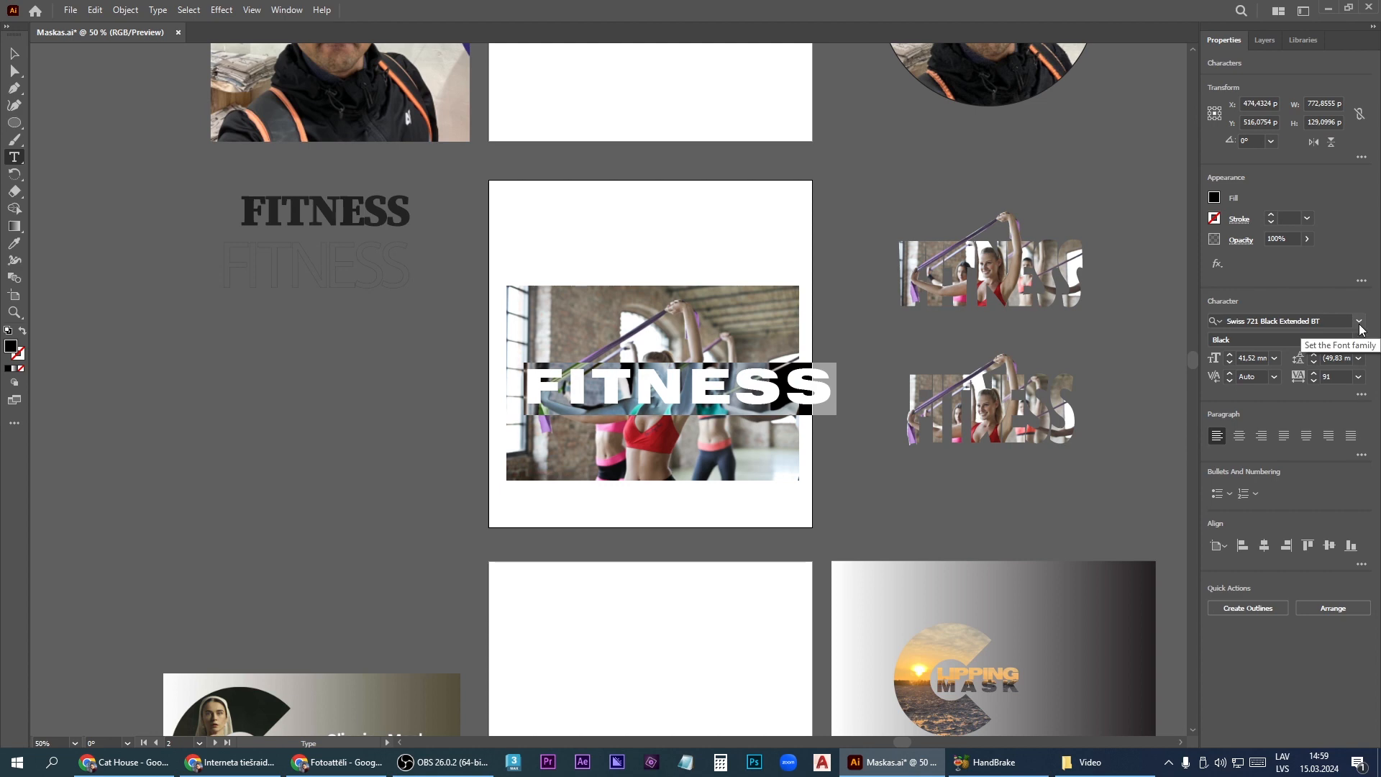
click(1359, 323)
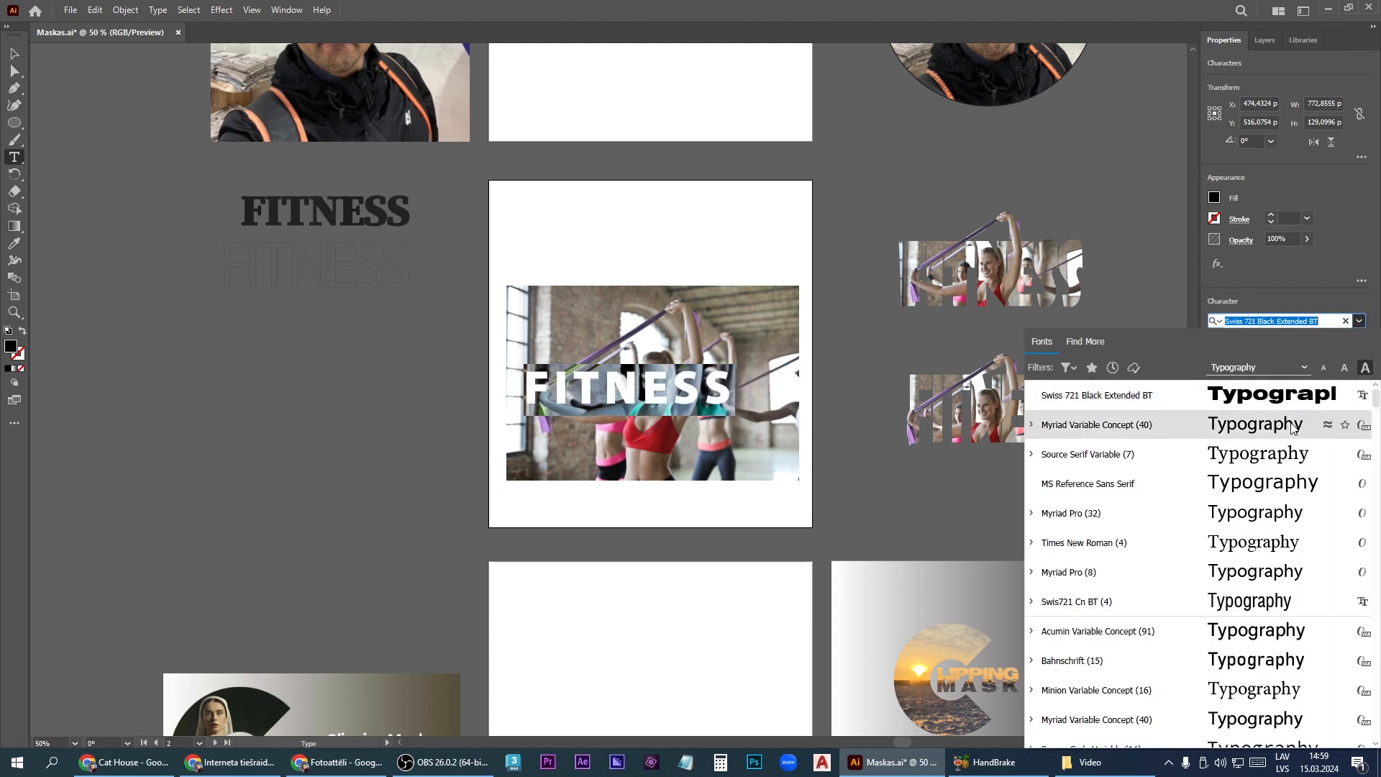
scroll(1252, 599, down, 2)
scroll(1252, 599, down, 10)
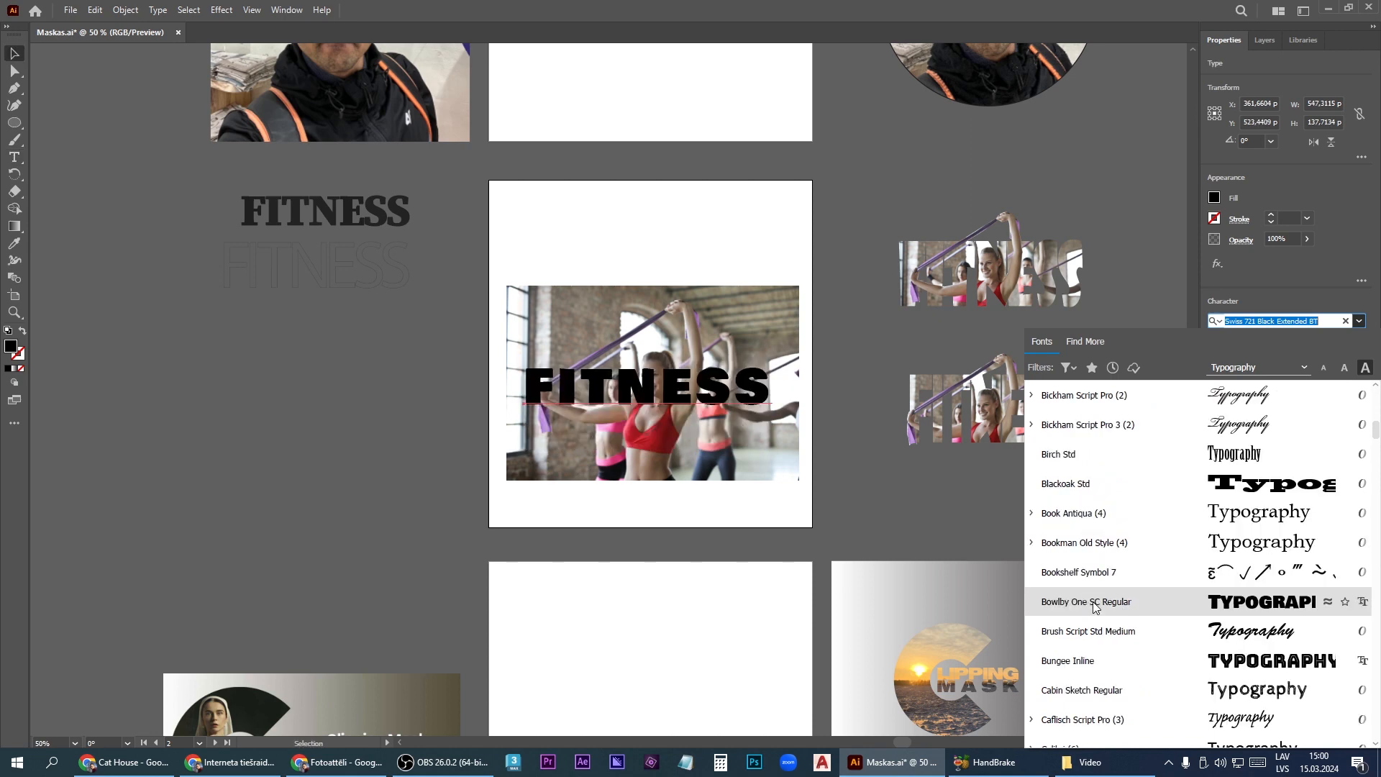
click(1094, 607)
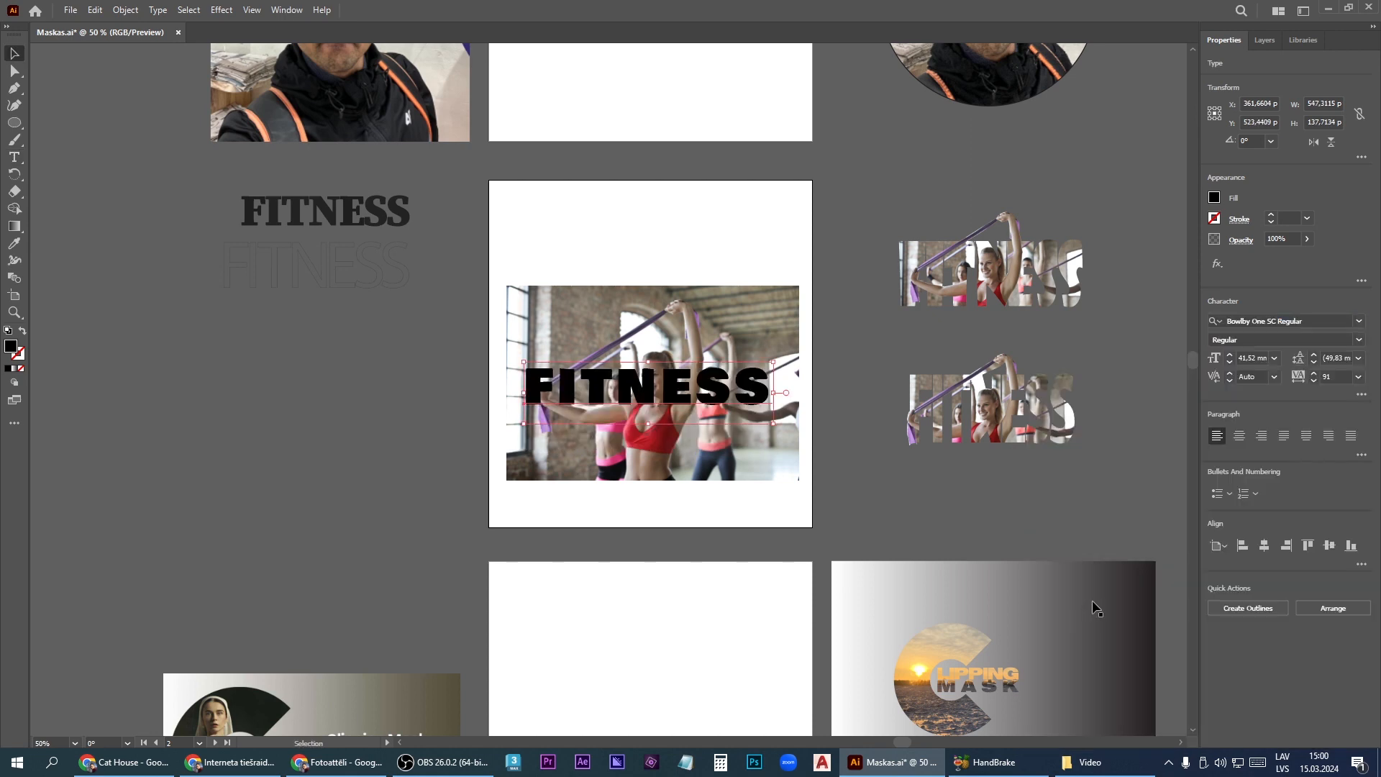
- Tighten the tracking of the FITNESS text over the photo to -15
key(ctrl+plus)
key(ctrl+plus)
key(ctrl+plus)
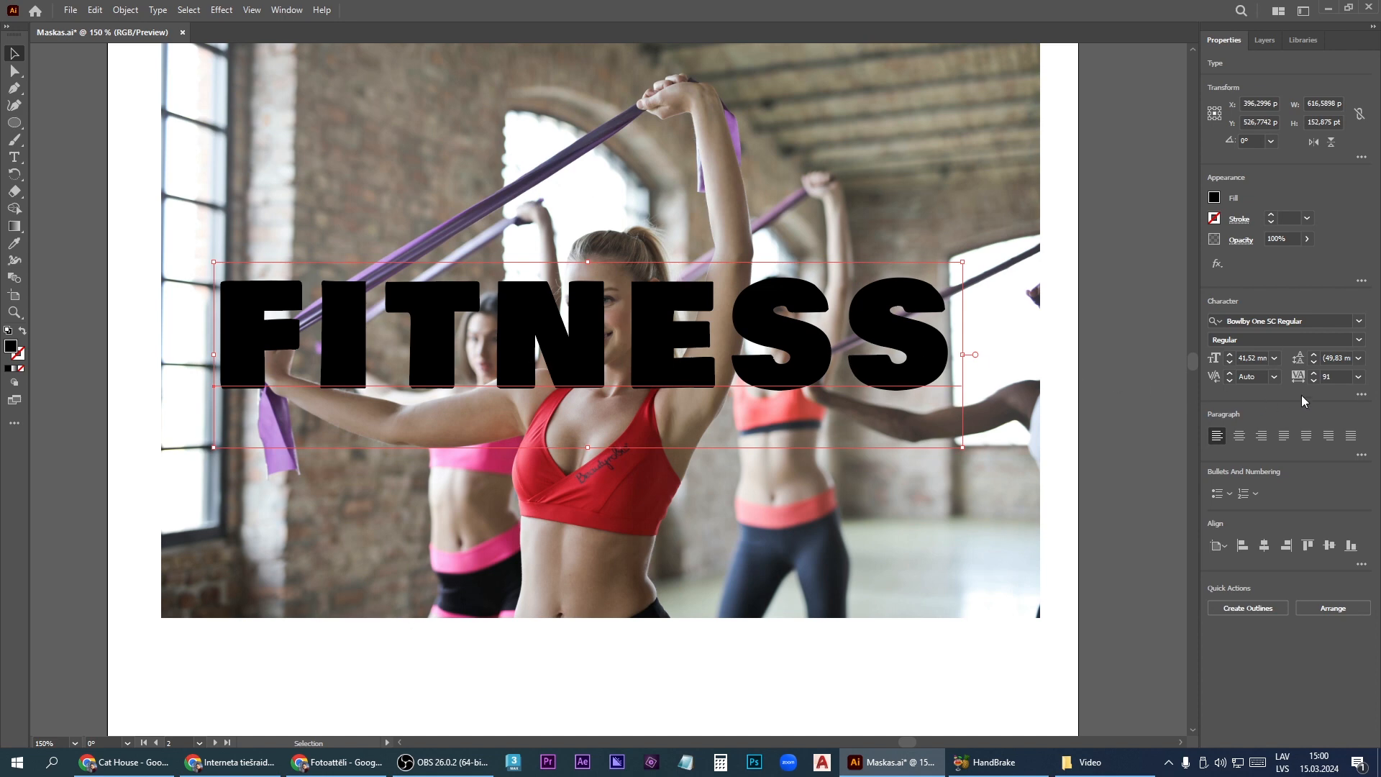
drag(1314, 380, 1314, 381)
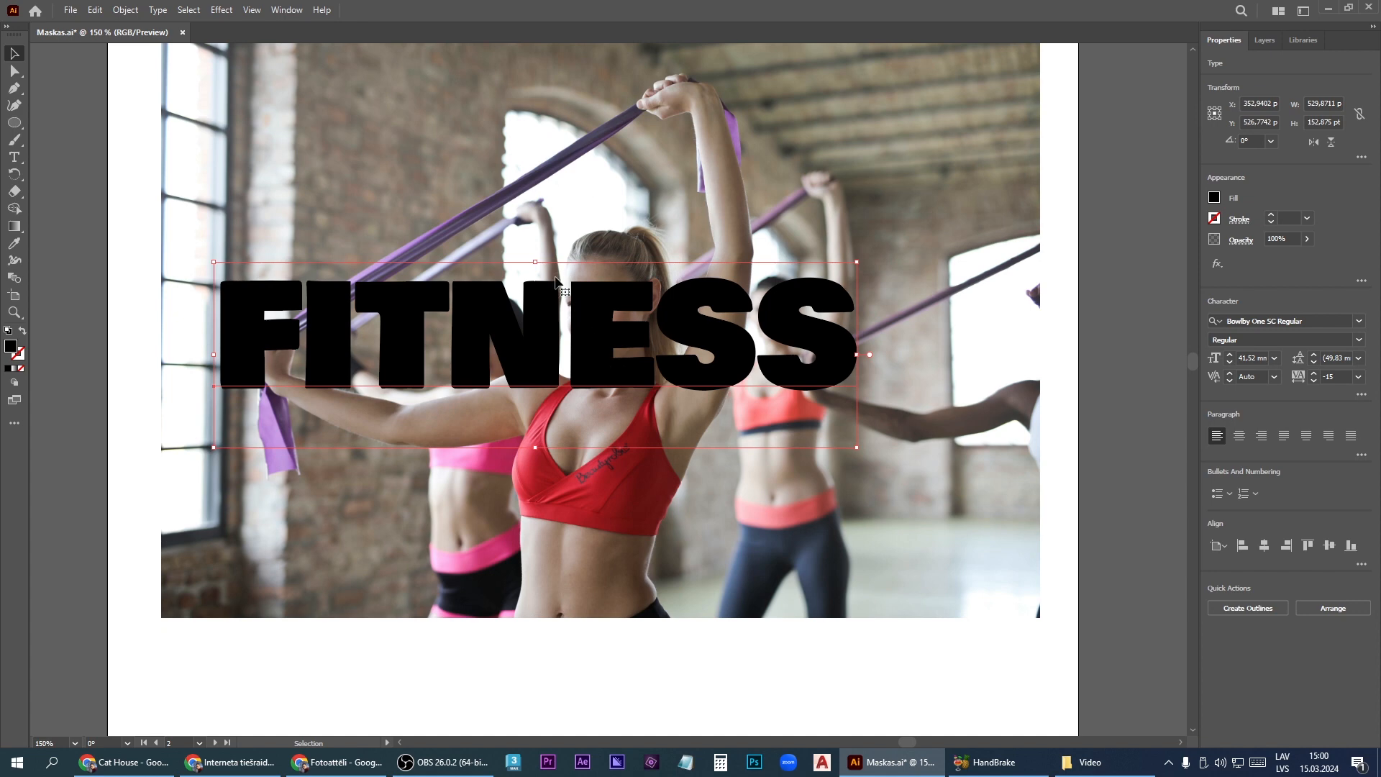
- Convert the FITNESS text to outlines and ungroup it into separate letters
right_click(597, 332)
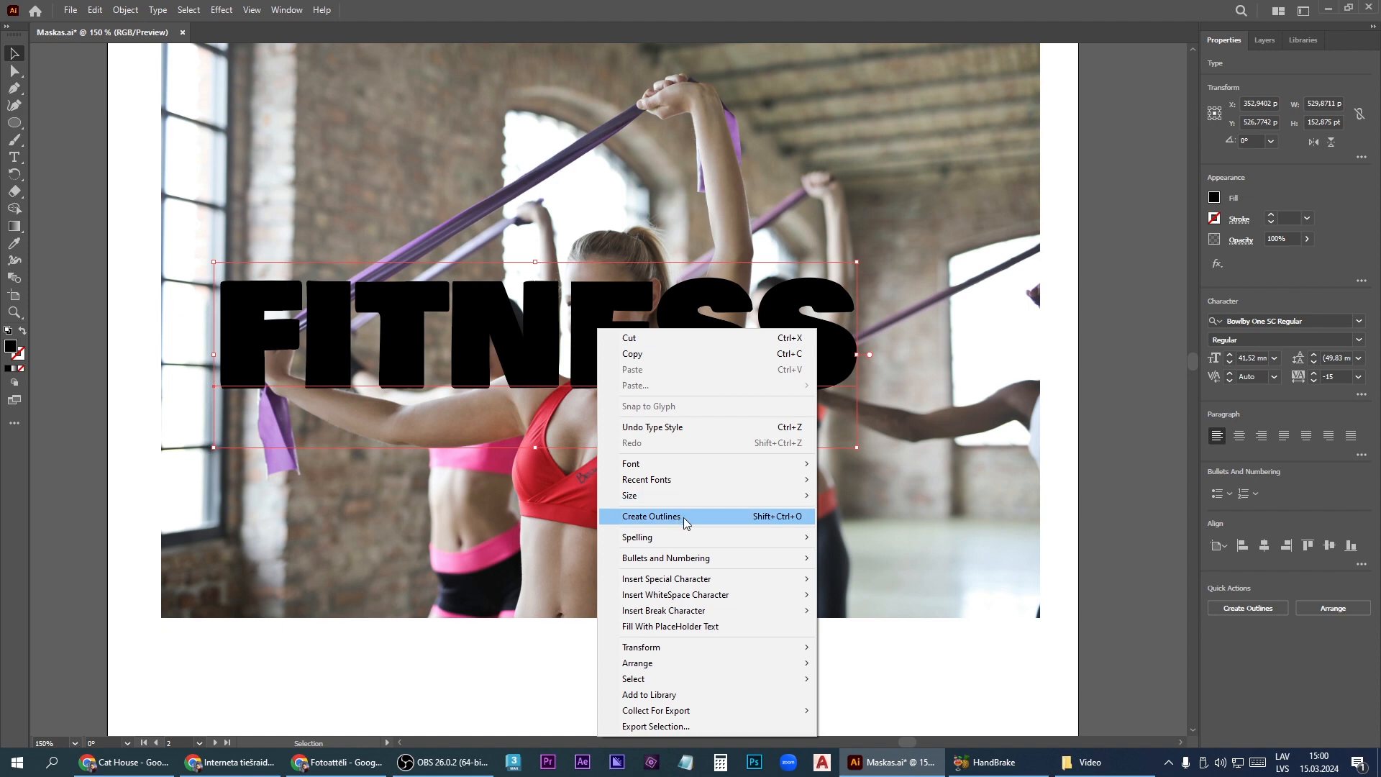
click(1355, 662)
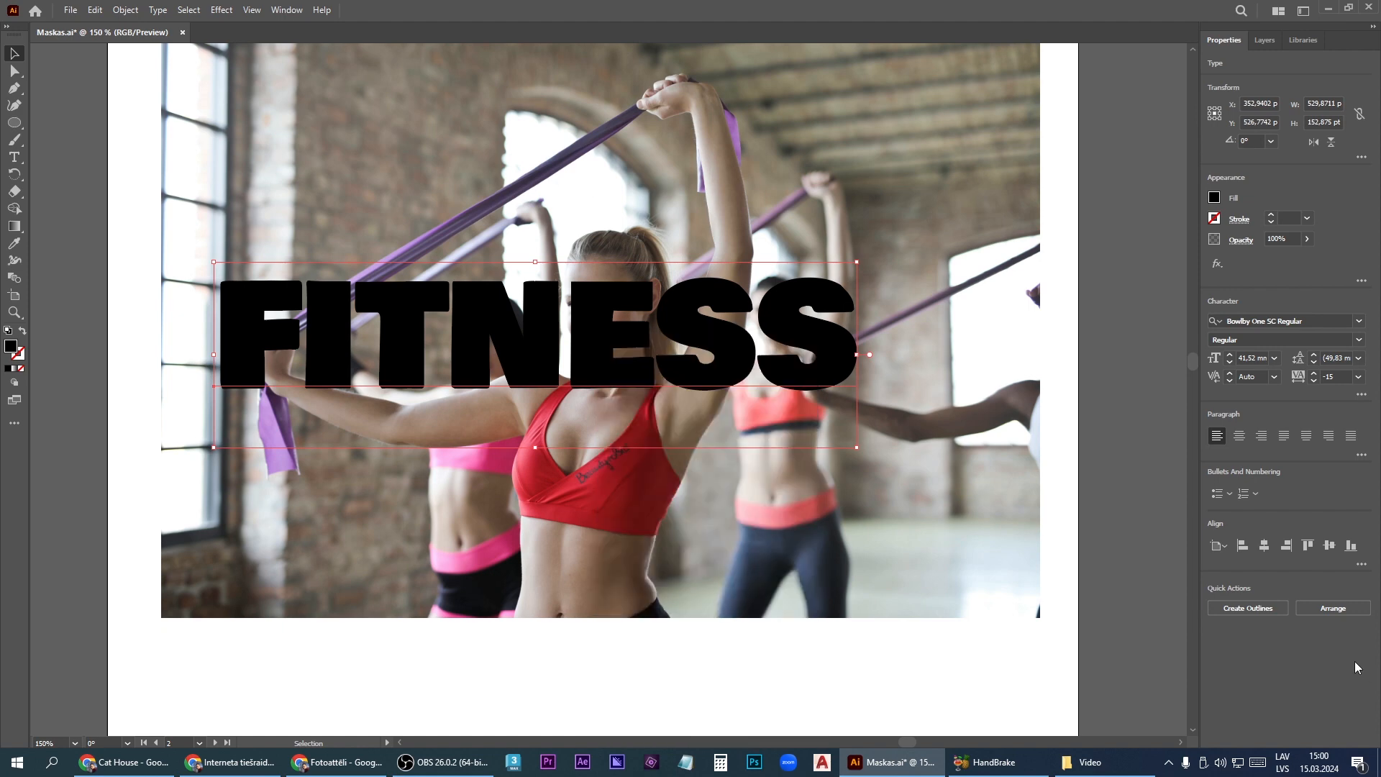
click(1257, 607)
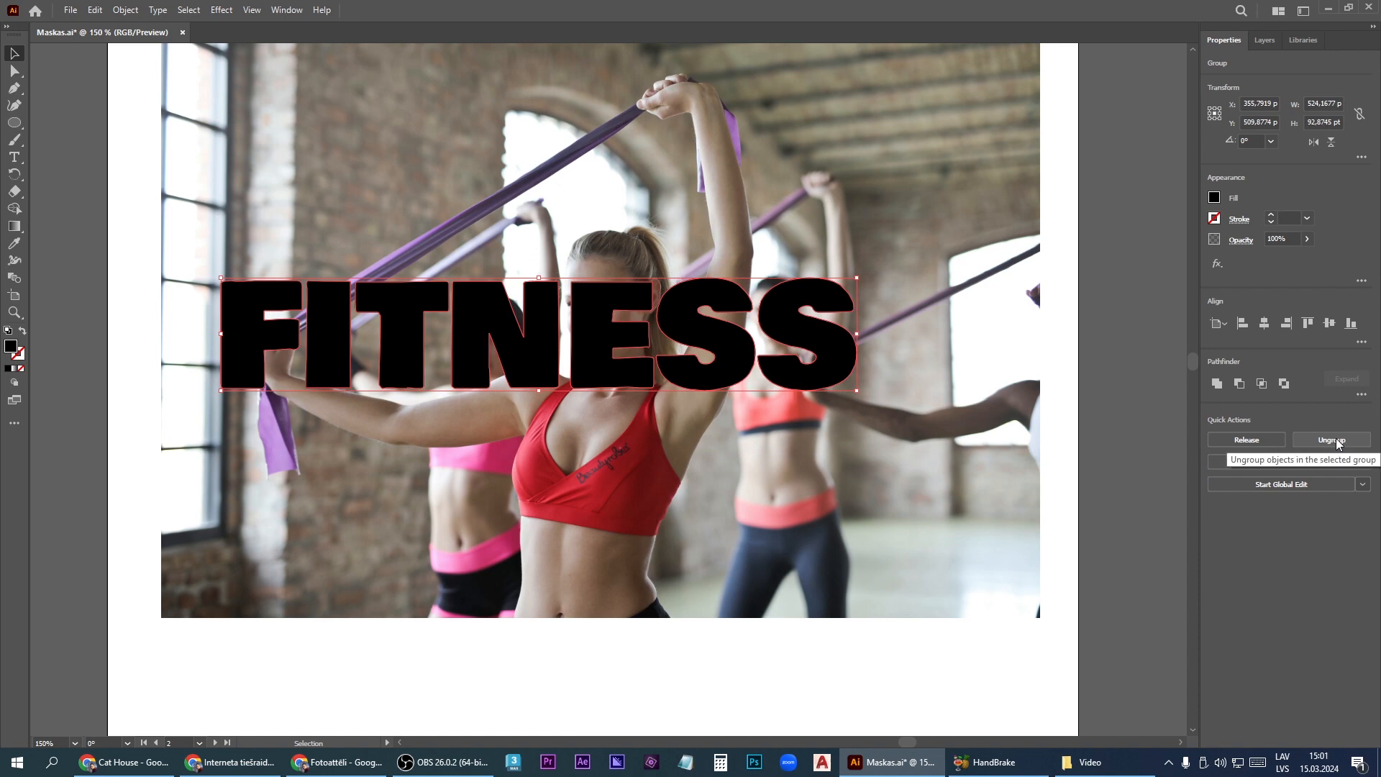
click(1331, 440)
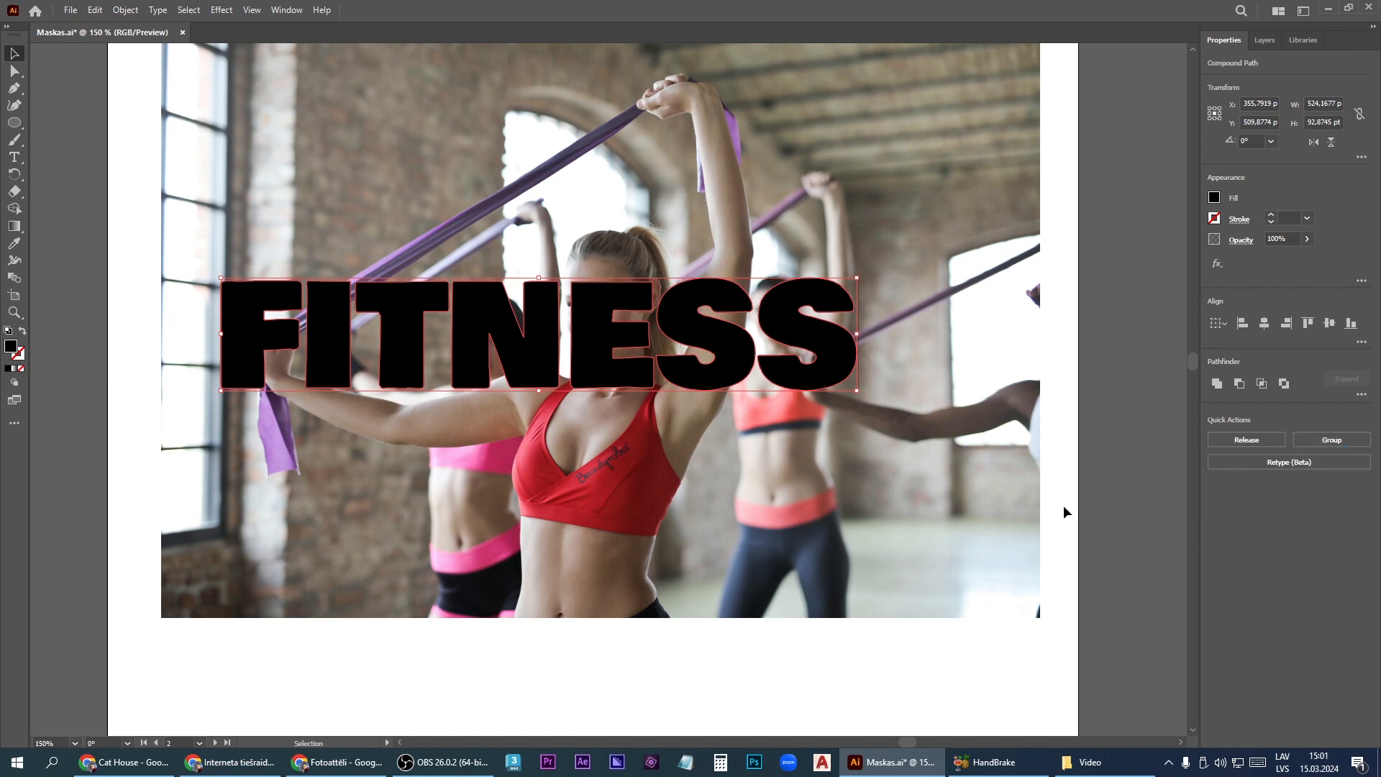
- Close the uneven letter gaps by shifting the E and both S letters of FITNESS slightly left
click(702, 655)
click(610, 338)
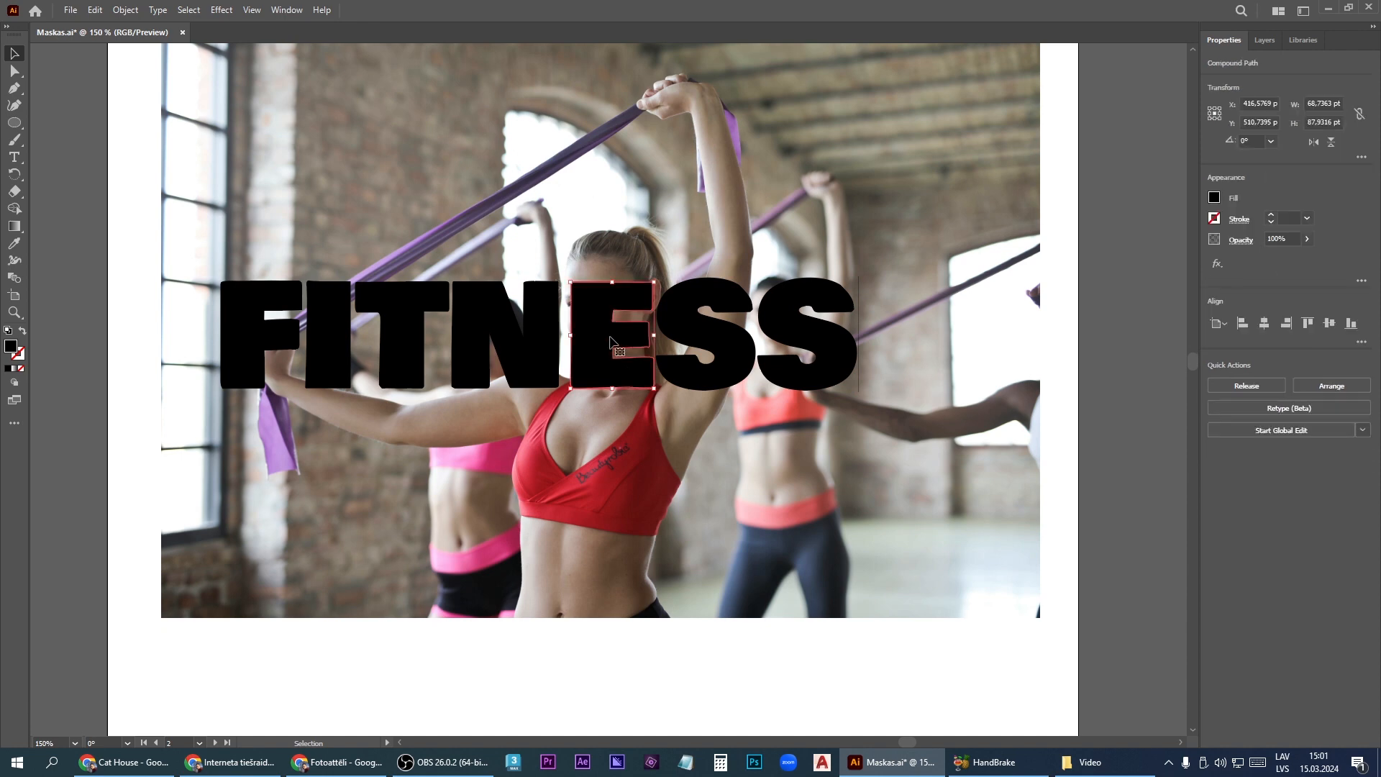
drag(610, 338, 609, 341)
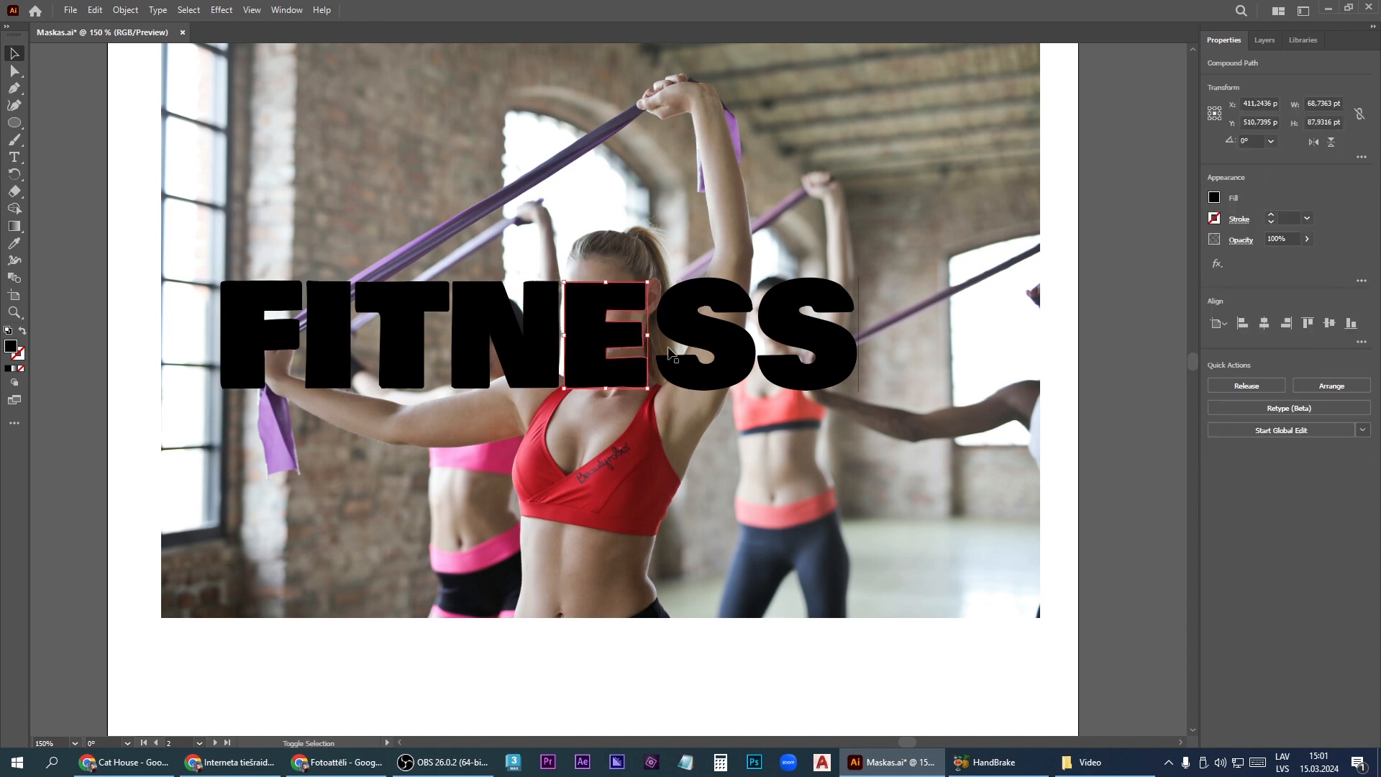
click(725, 351)
drag(842, 347, 839, 348)
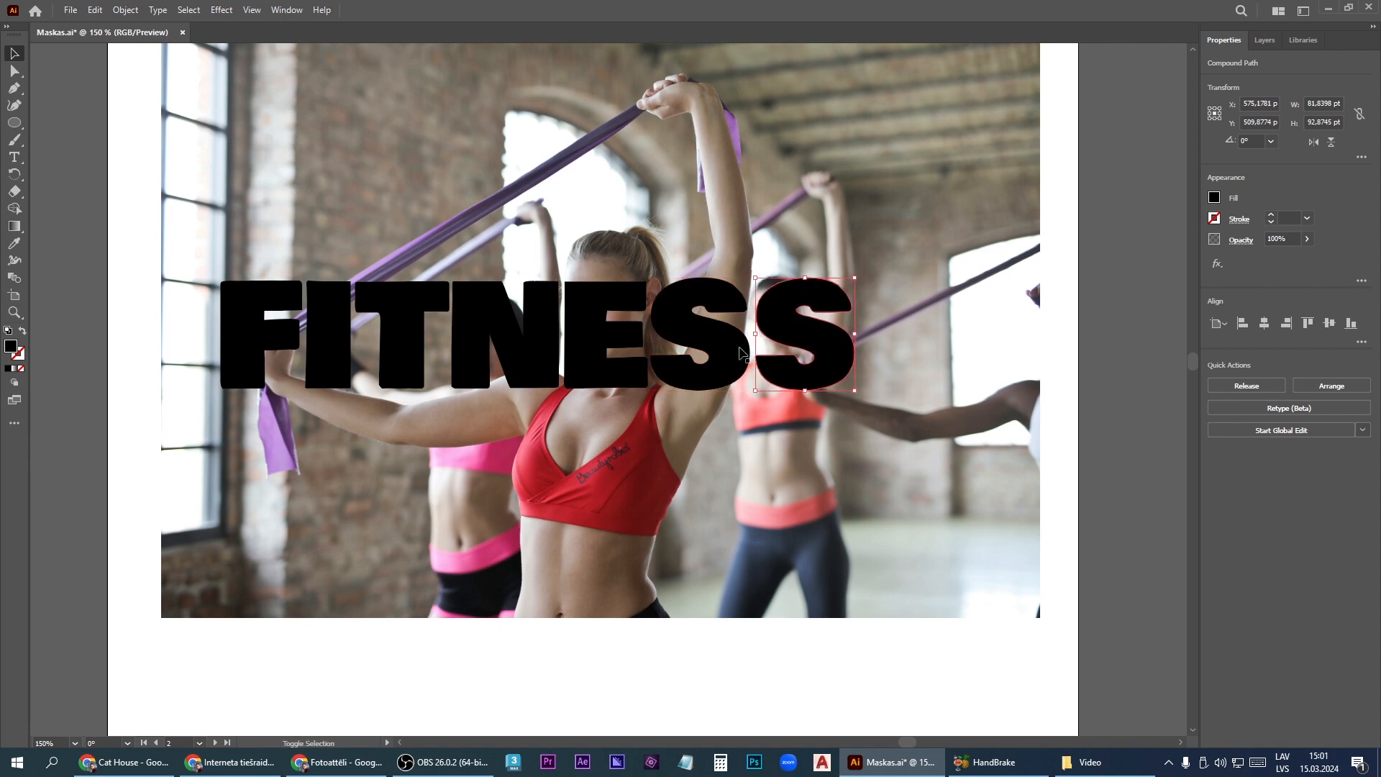
- Select all seven FITNESS letter outlines and group them
shift+click(686, 352)
shift+click(622, 348)
shift+click(518, 352)
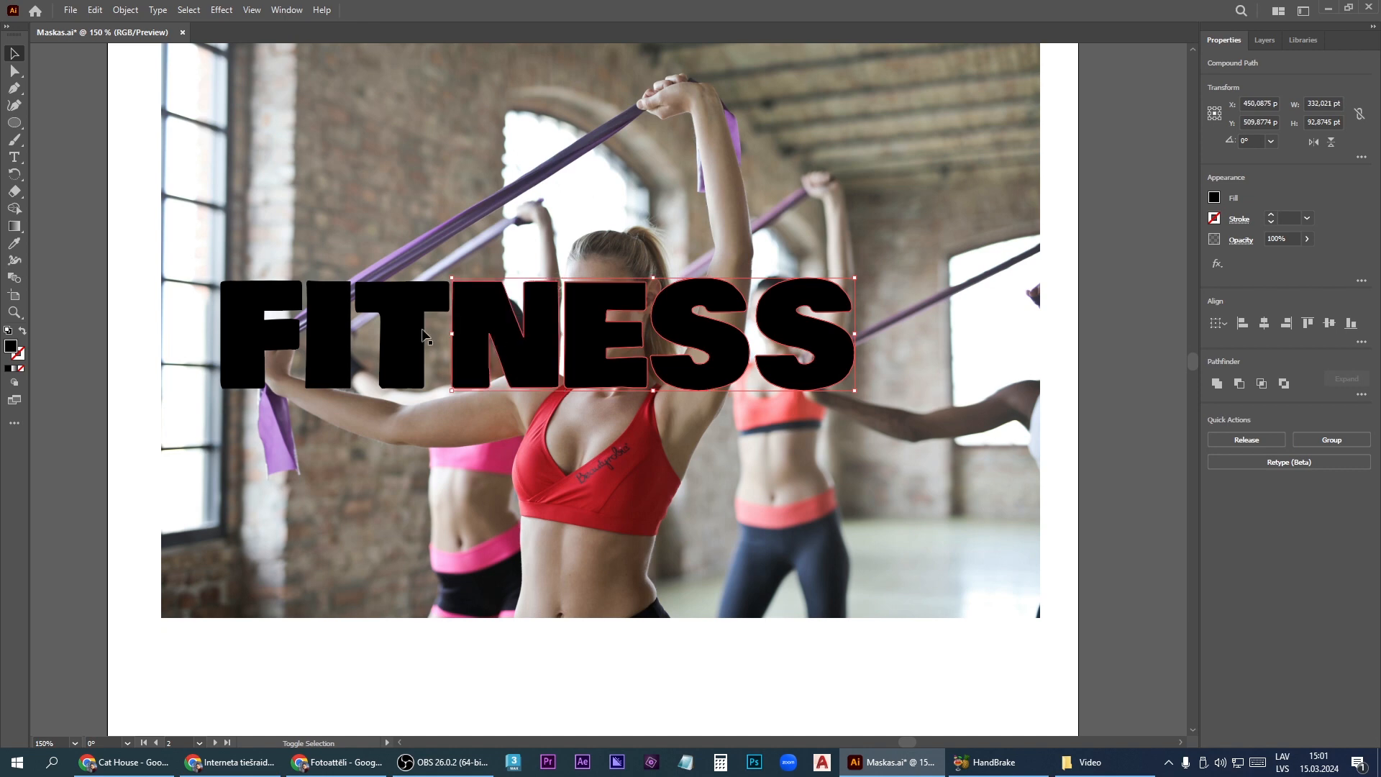
shift+click(400, 334)
shift+click(320, 325)
shift+click(270, 299)
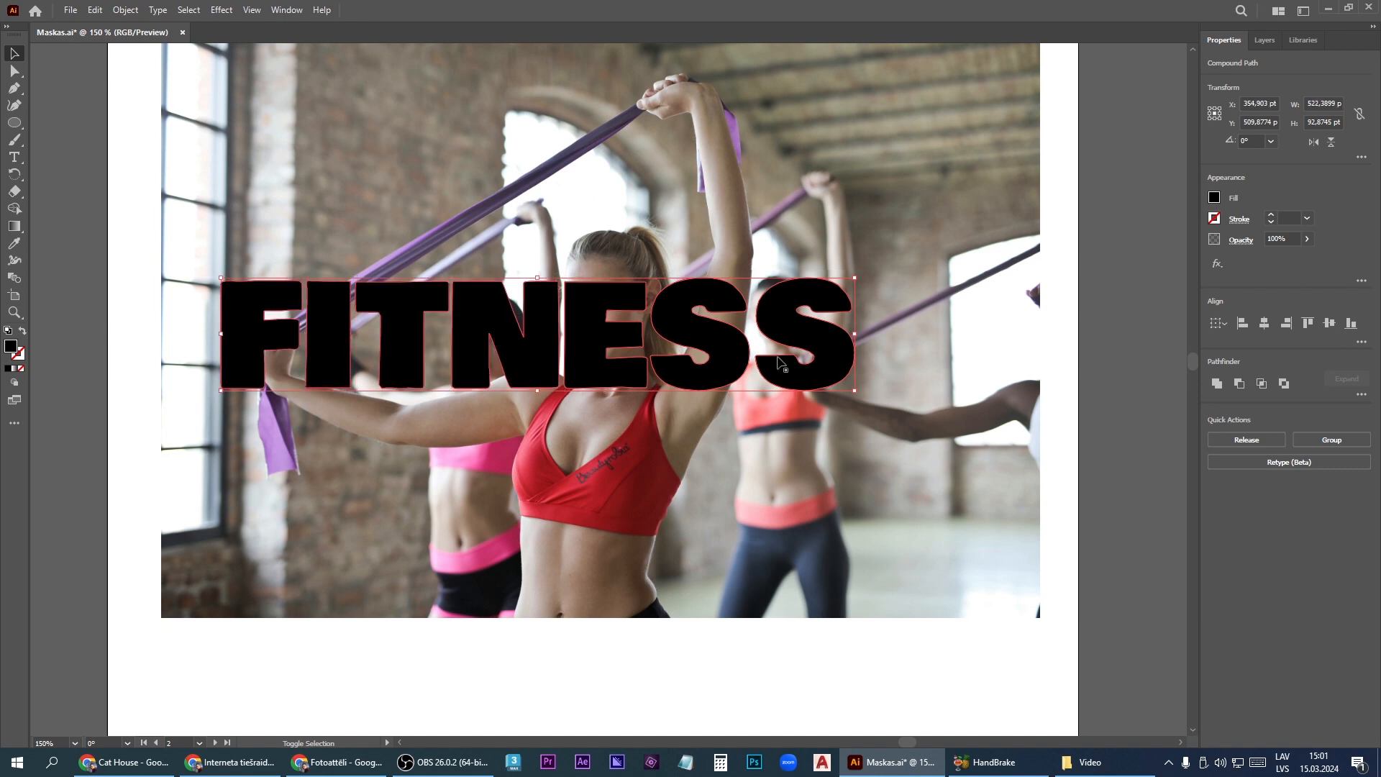
click(1331, 440)
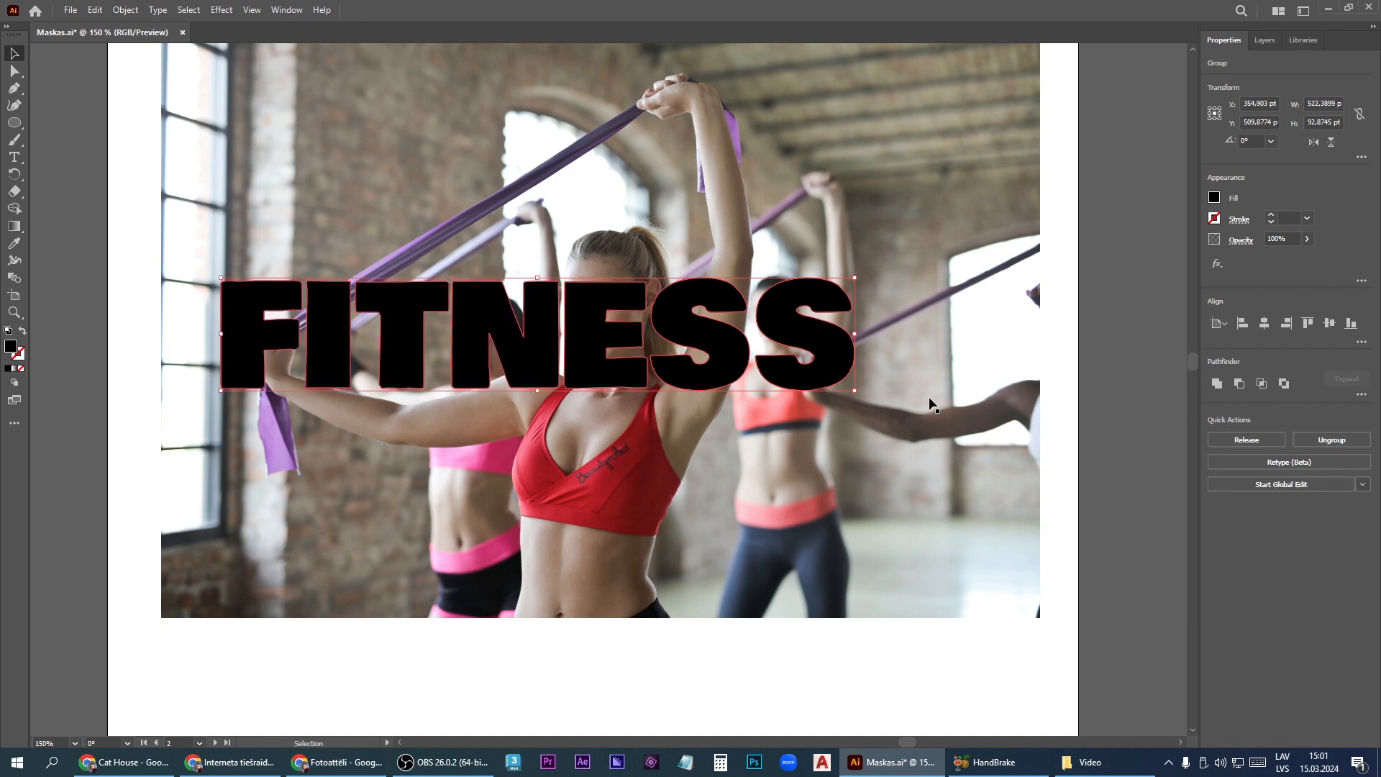
- Lower the opacity of the grouped FITNESS letters to 61% so the photo shows through them
click(1264, 41)
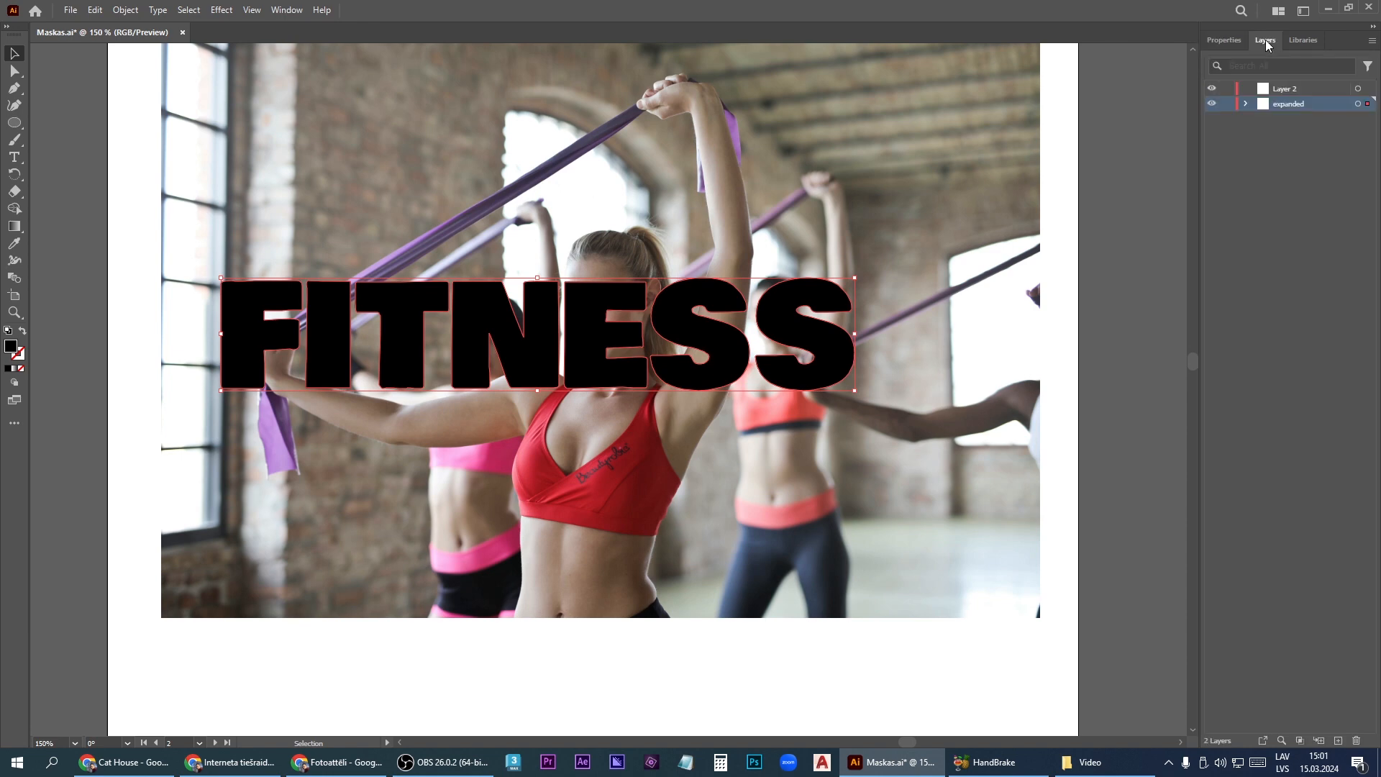
click(1238, 39)
click(1306, 239)
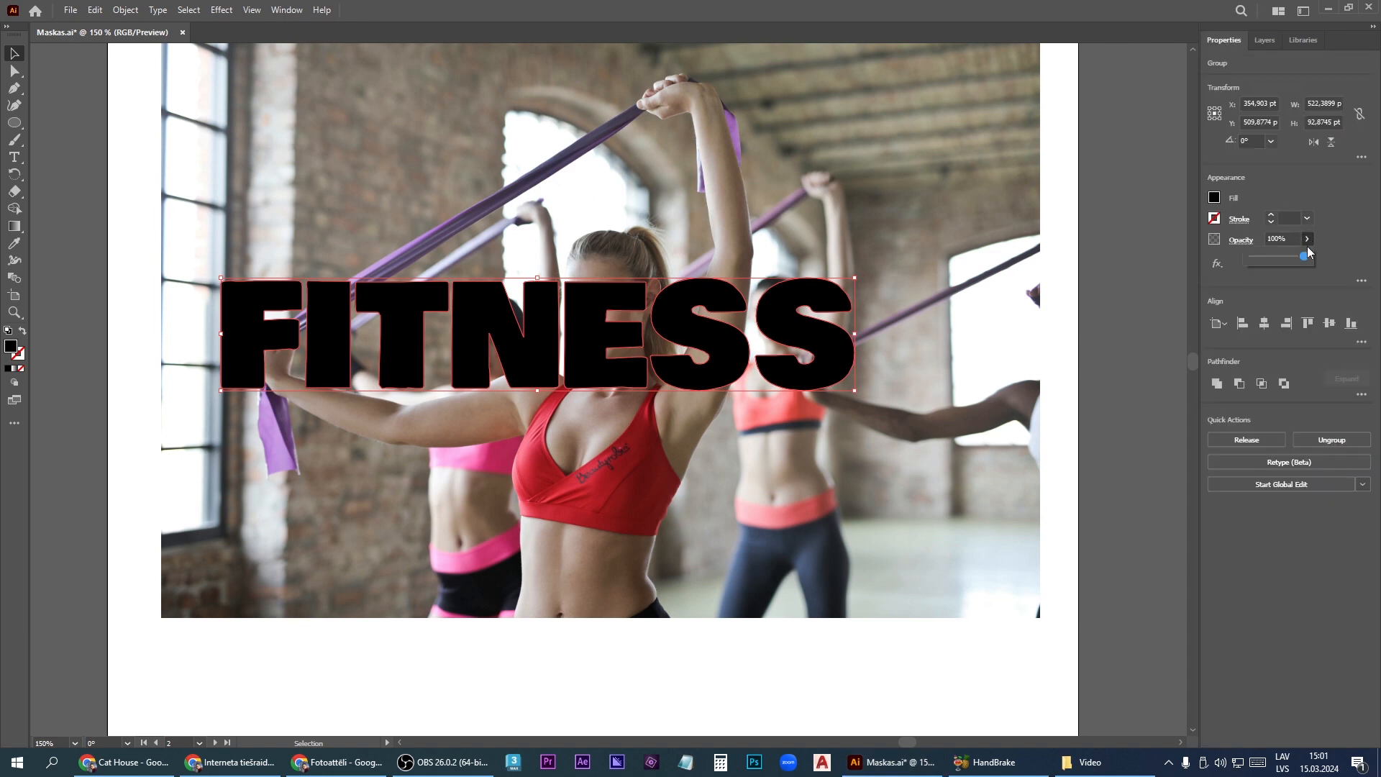
drag(1308, 256, 1285, 258)
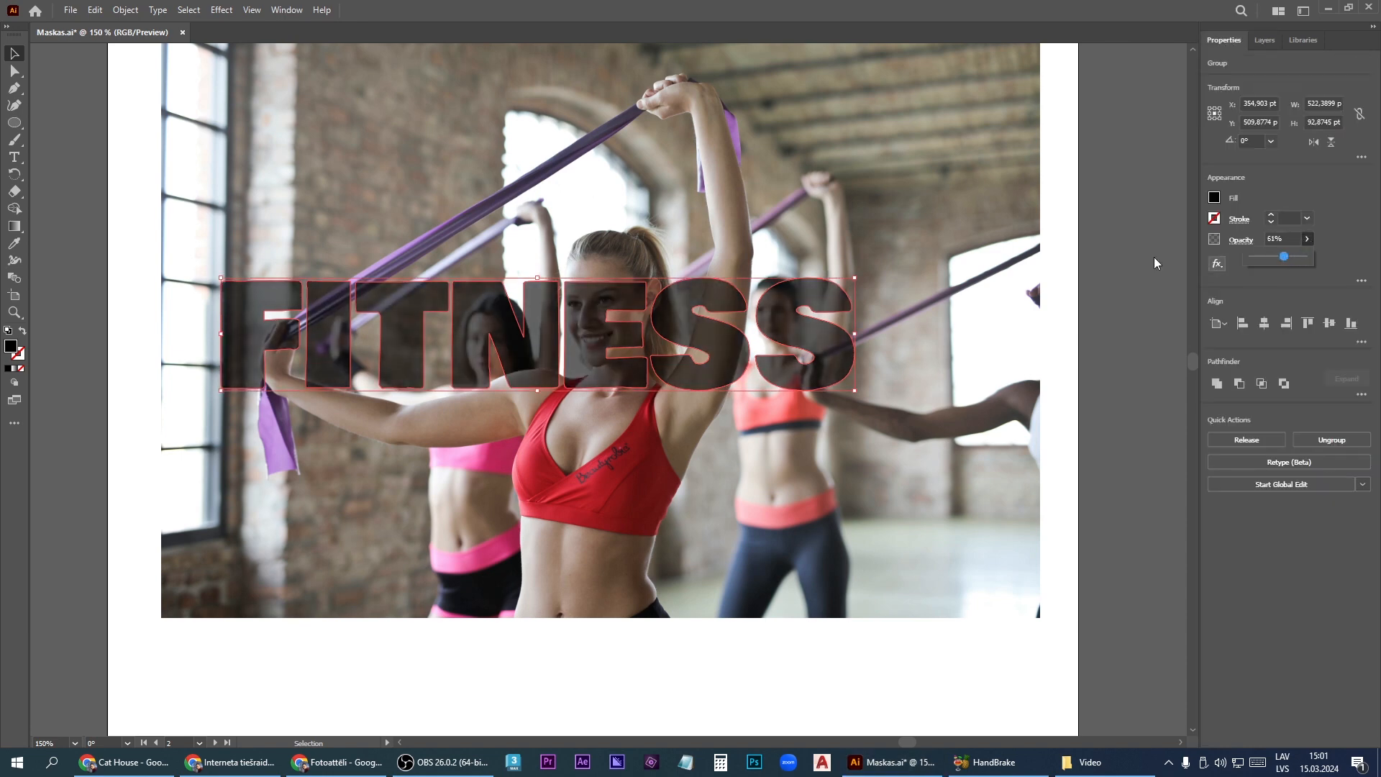
- Enlarge the FITNESS group to about 616.5 by 182 pt and position it across the women in the photo
drag(535, 367, 613, 354)
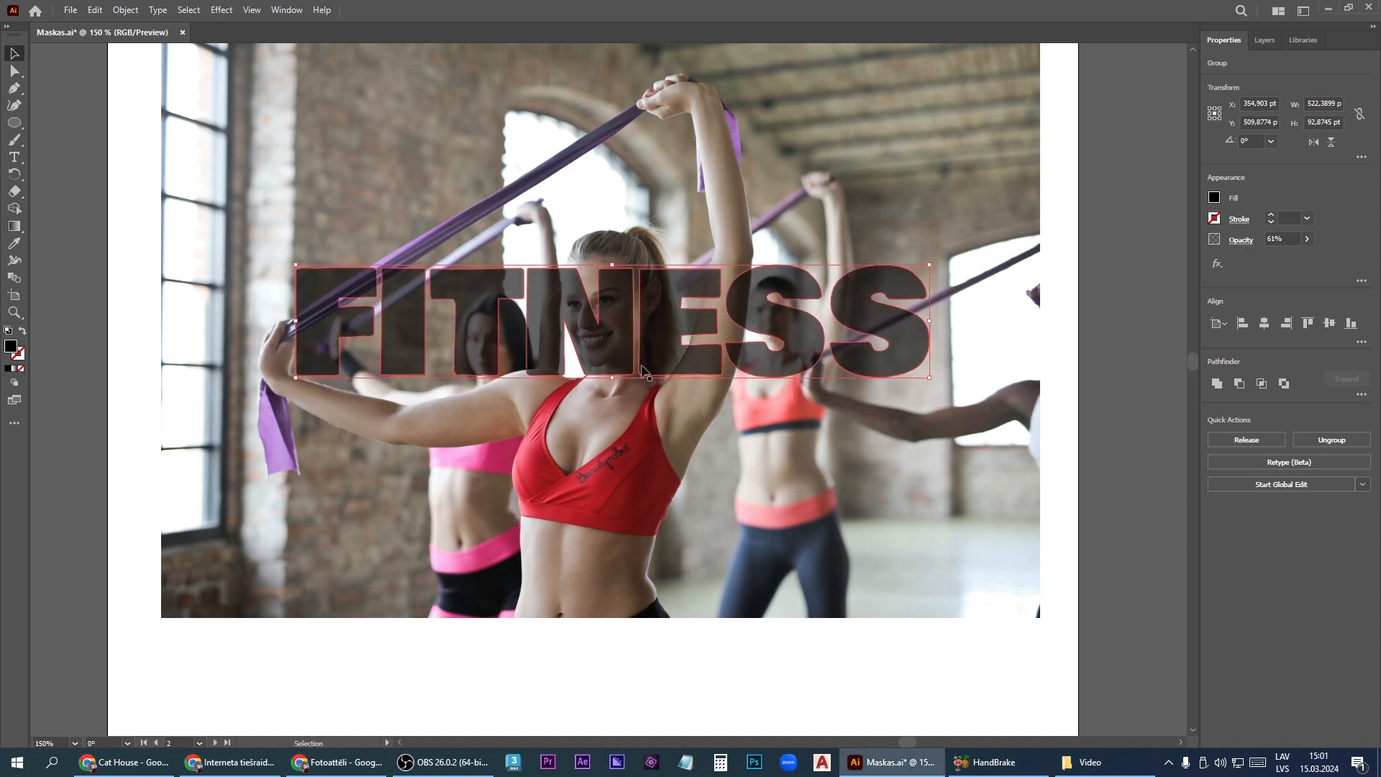
drag(938, 383, 1005, 399)
drag(632, 269, 632, 178)
drag(644, 359, 606, 329)
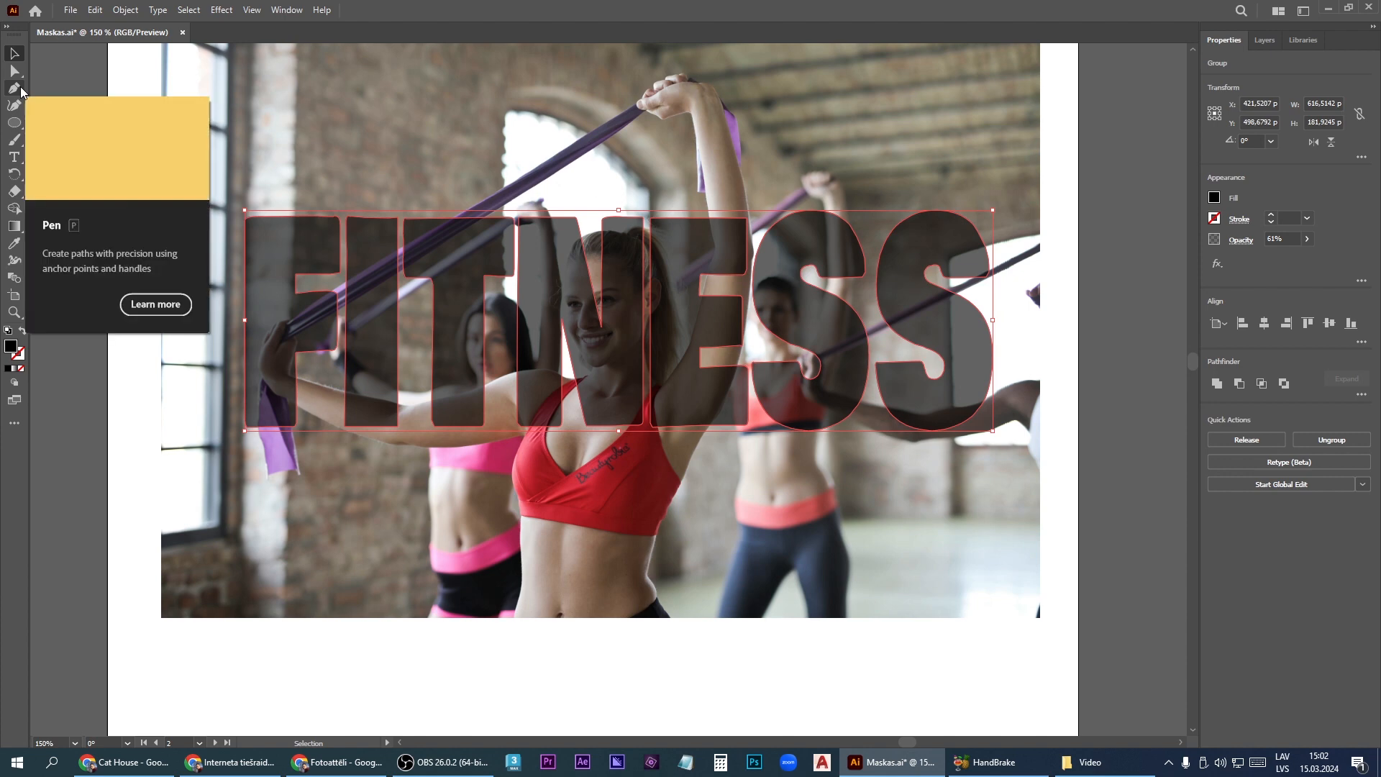
- Start a Pen path down the outer edge of the purple band hanging below the F and set its fill to None
click(20, 89)
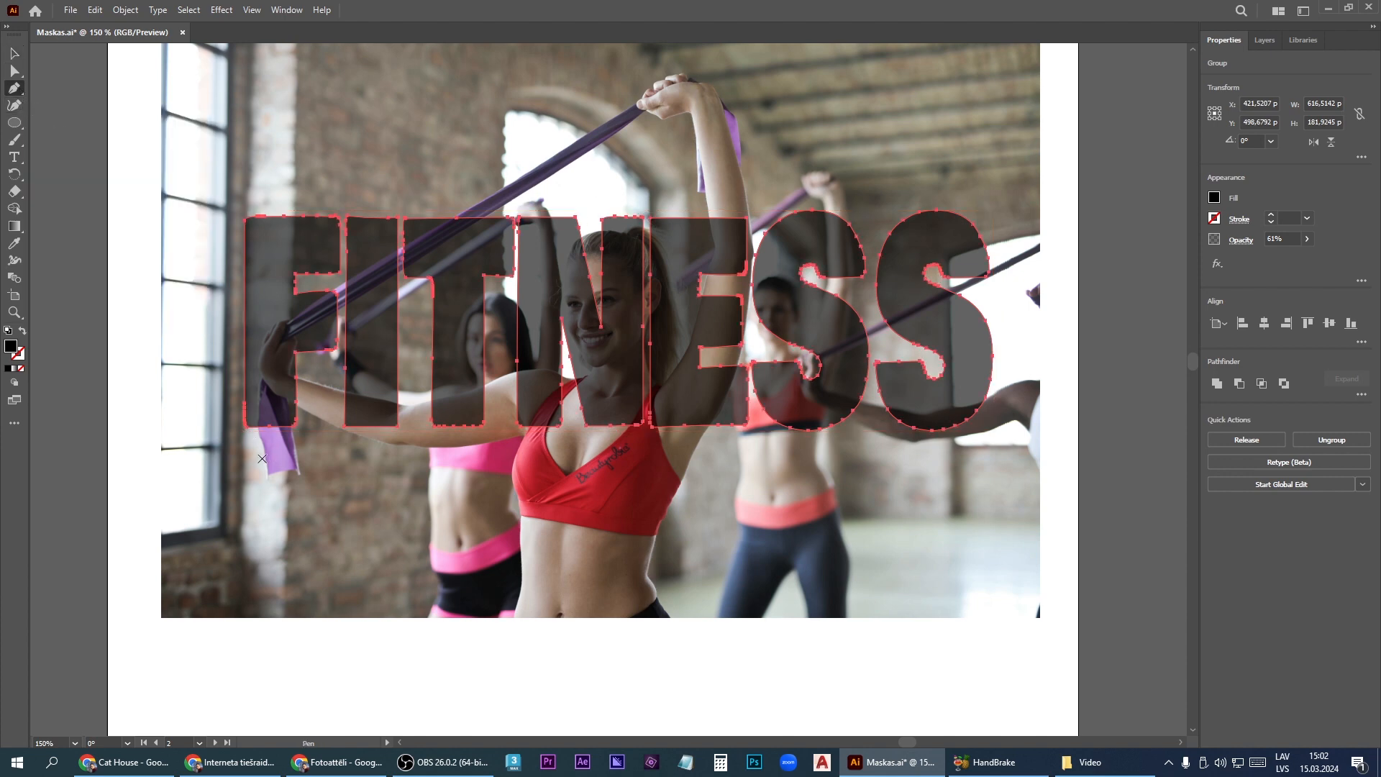
scroll(262, 458, up, 4)
click(245, 331)
click(267, 404)
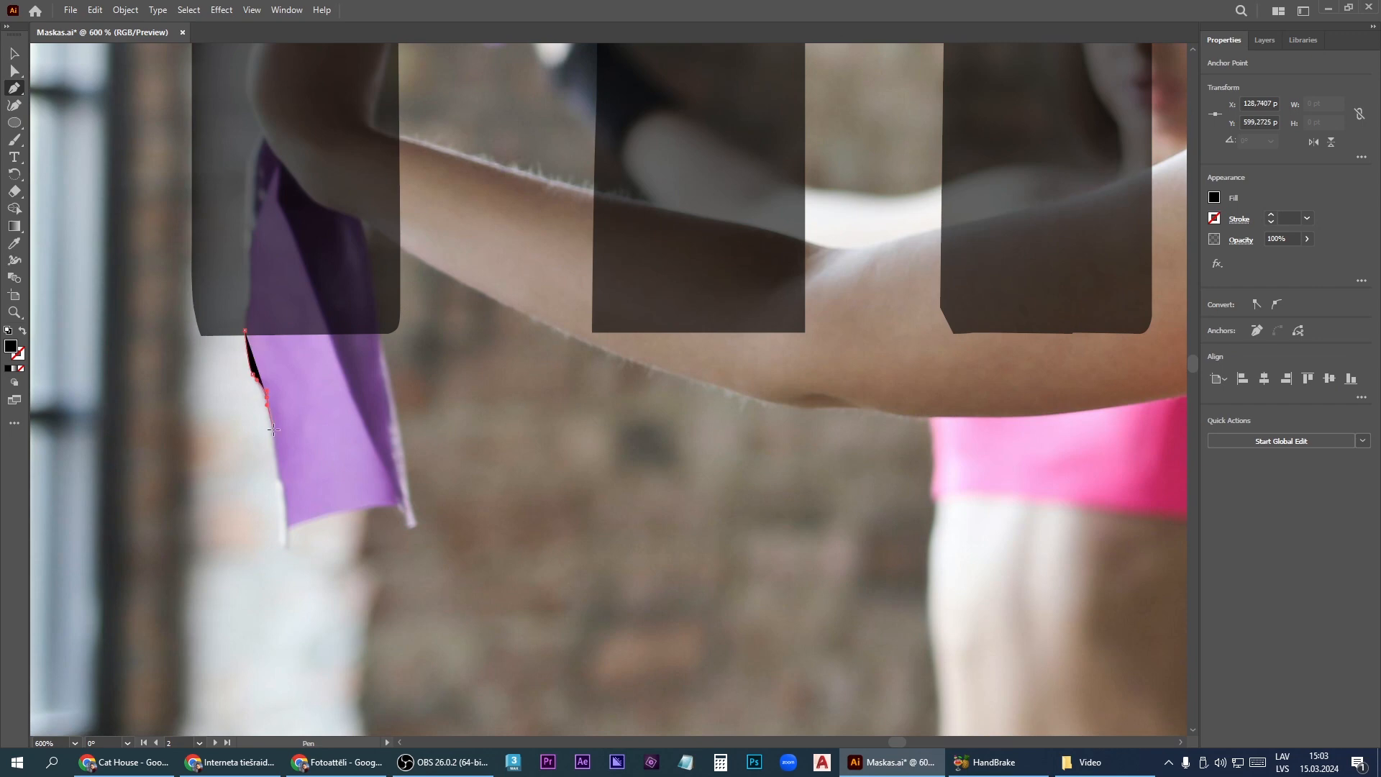
click(273, 429)
drag(274, 443, 275, 444)
click(1214, 199)
click(1059, 249)
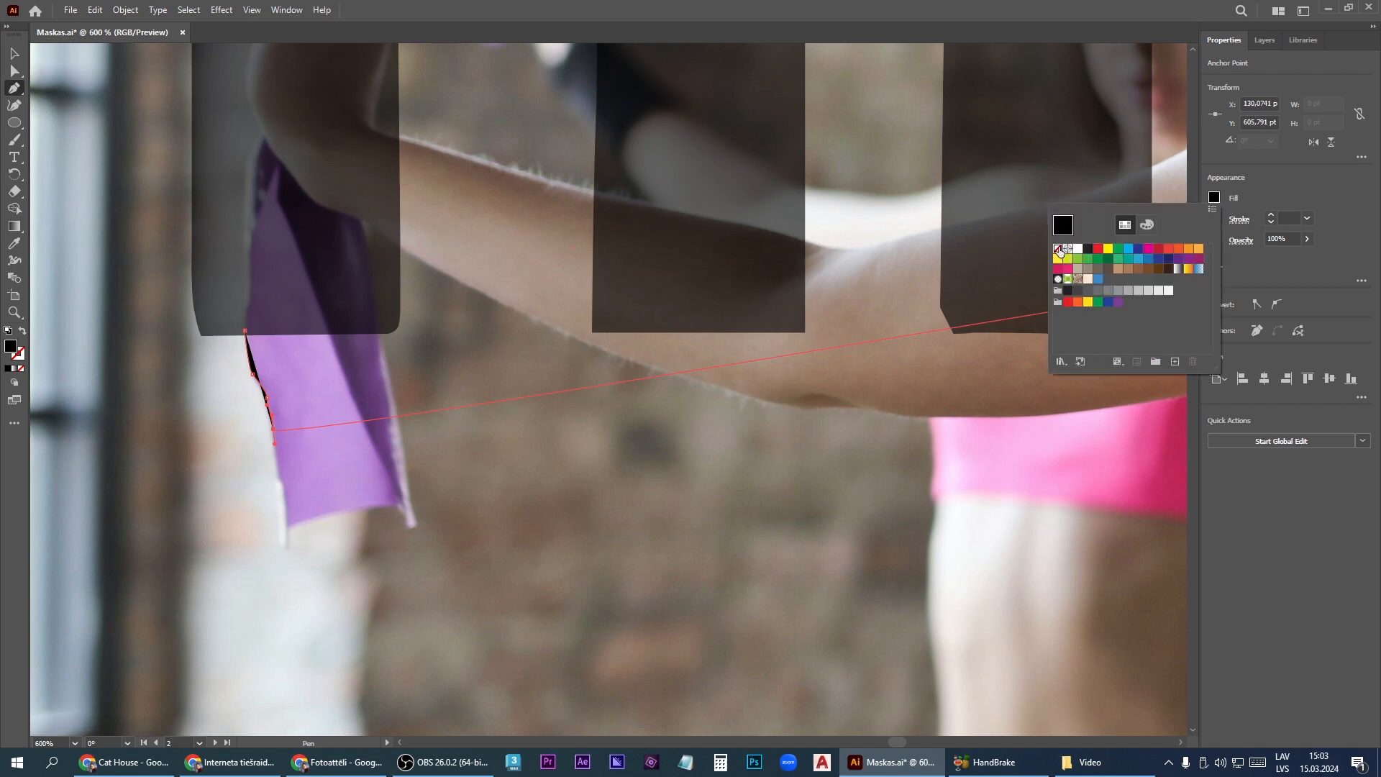
- Continue the Pen path around the hanging band's lower corners and back up its other edge to the F
click(283, 489)
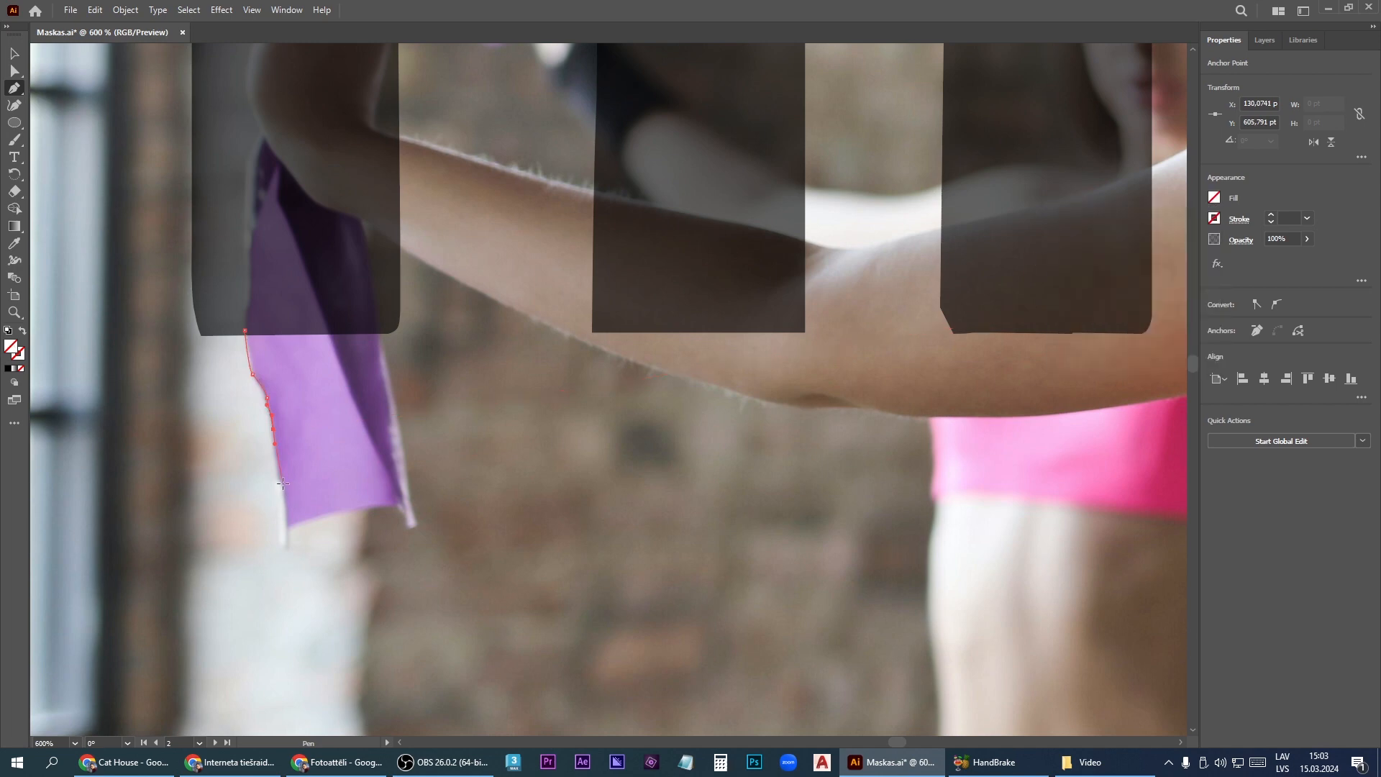
click(289, 529)
click(392, 507)
click(411, 527)
click(389, 367)
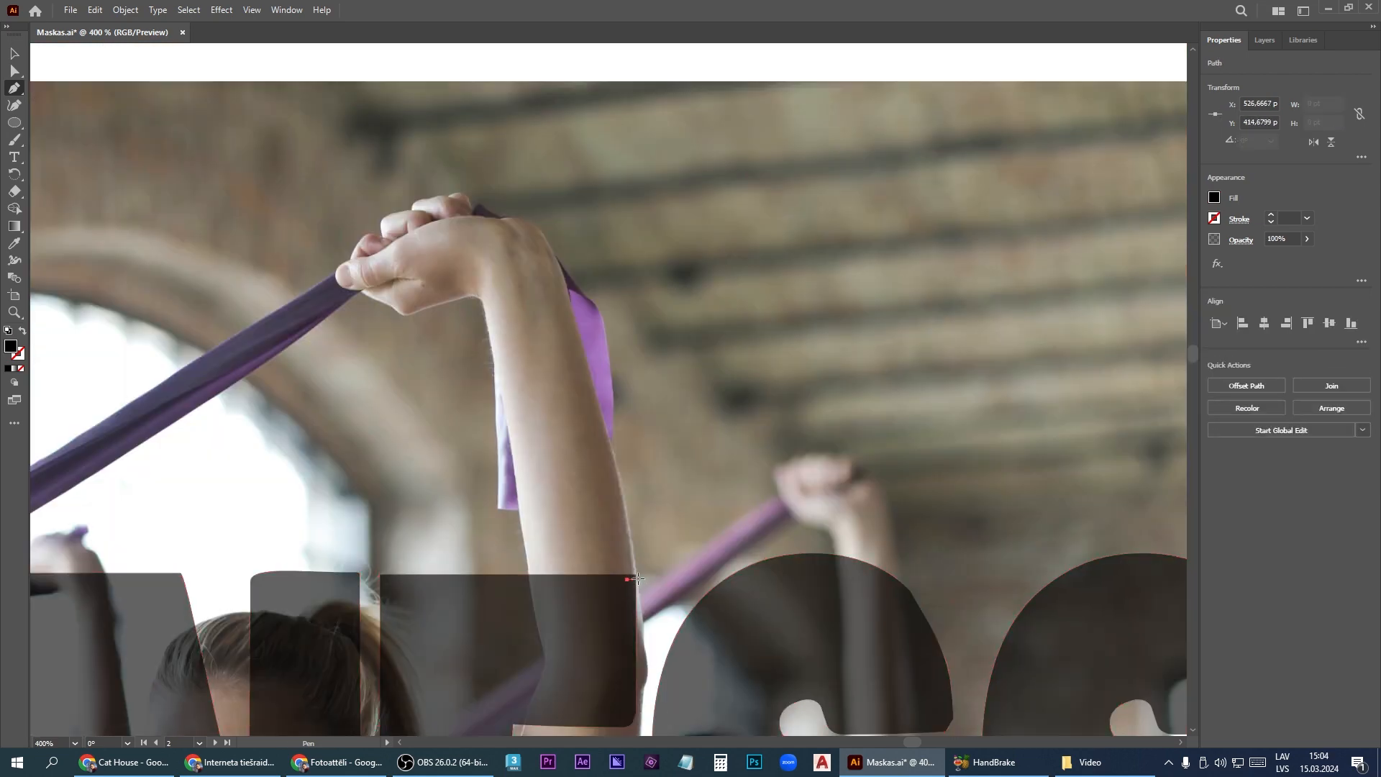
- Trace a new unfilled Pen path from the top of the E along the outer forearm and purple band to the wrist
click(600, 282)
drag(599, 282, 600, 306)
click(591, 301)
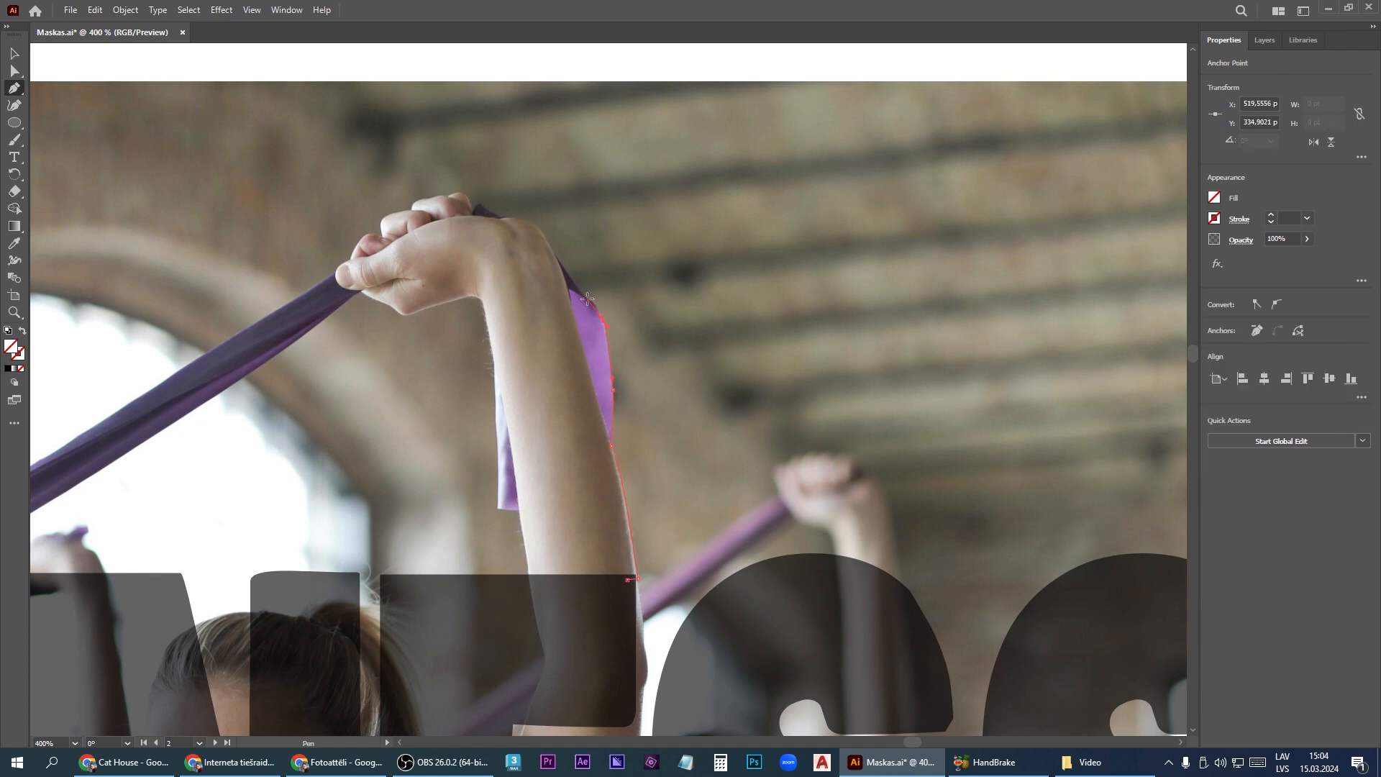
click(573, 284)
click(551, 249)
drag(509, 216, 488, 212)
- Extend the Pen outline over the raised hand's knuckles and around the fingers to the thumb
click(431, 244)
drag(464, 221, 271, 201)
drag(251, 222, 202, 240)
click(249, 233)
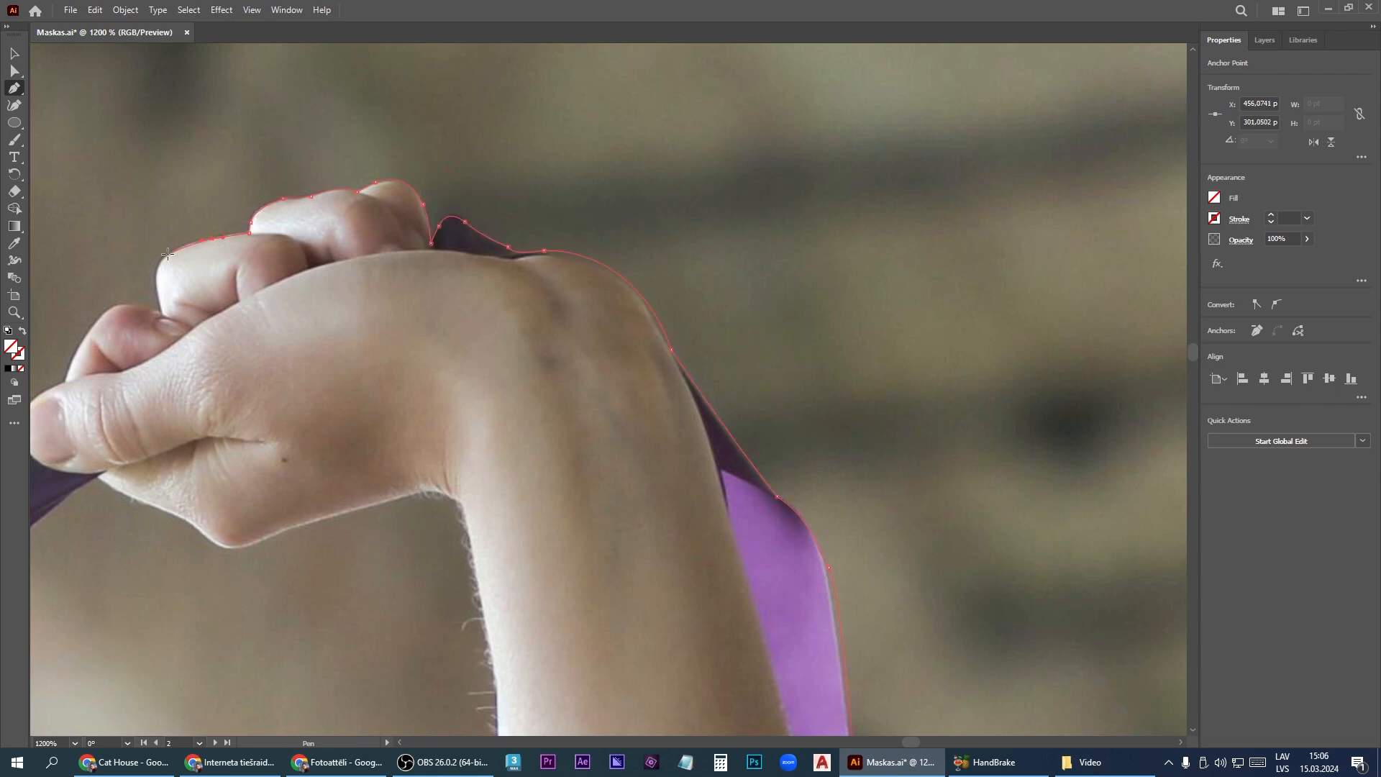
click(161, 313)
drag(137, 306, 125, 304)
drag(96, 323, 264, 349)
click(65, 383)
drag(239, 369, 234, 392)
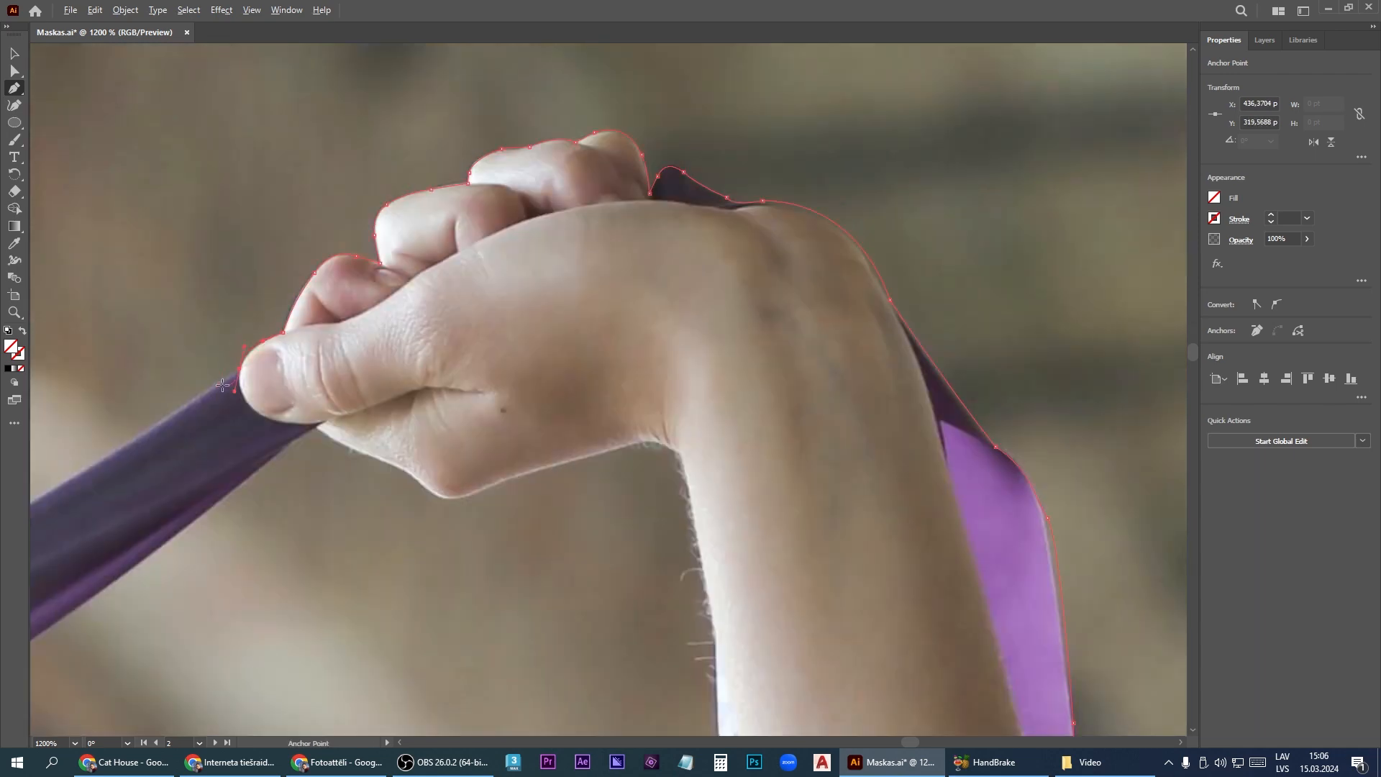
- Trace the upper edge of the stretched purple band from the thumb down to the FITNESS letters
key(ctrl+minus)
key(ctrl+minus)
click(471, 344)
click(335, 430)
click(286, 461)
click(255, 483)
click(200, 516)
click(150, 549)
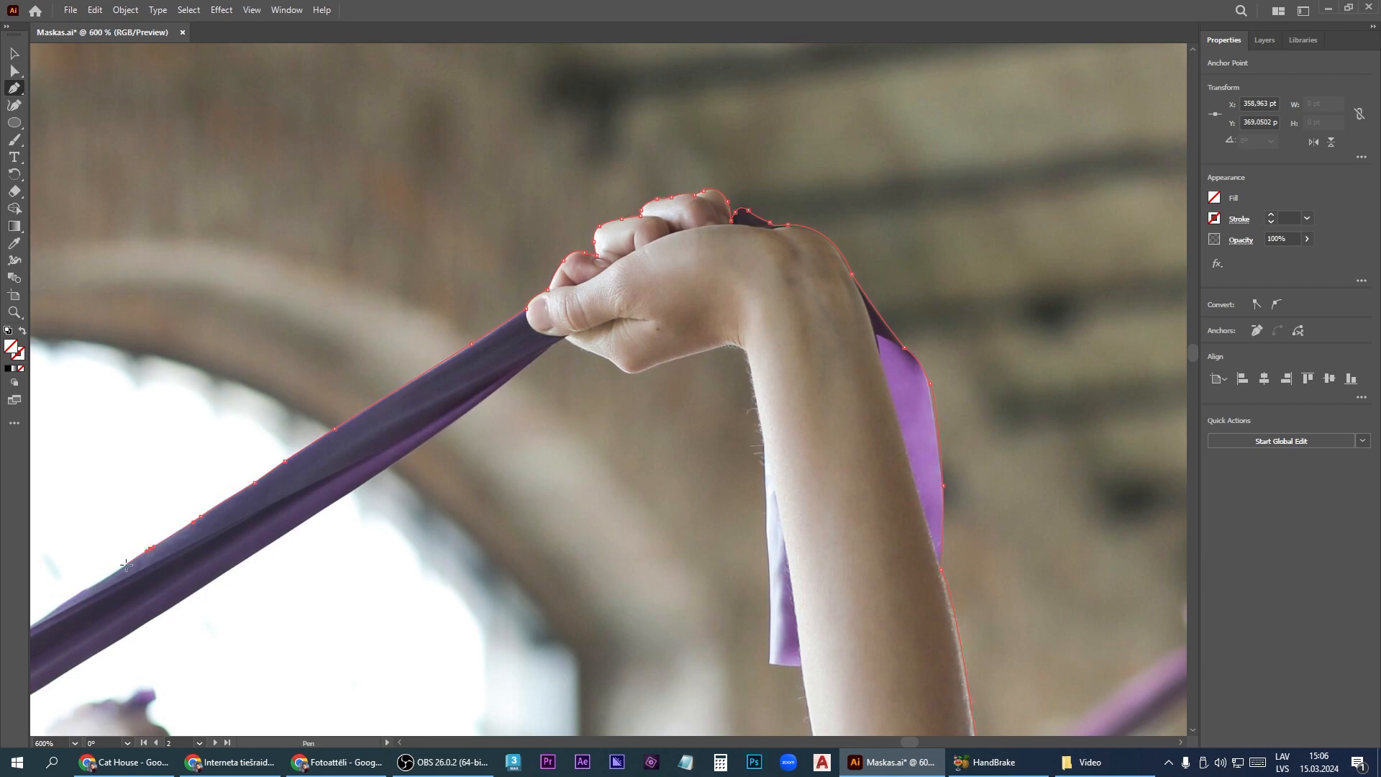
key(ctrl+minus)
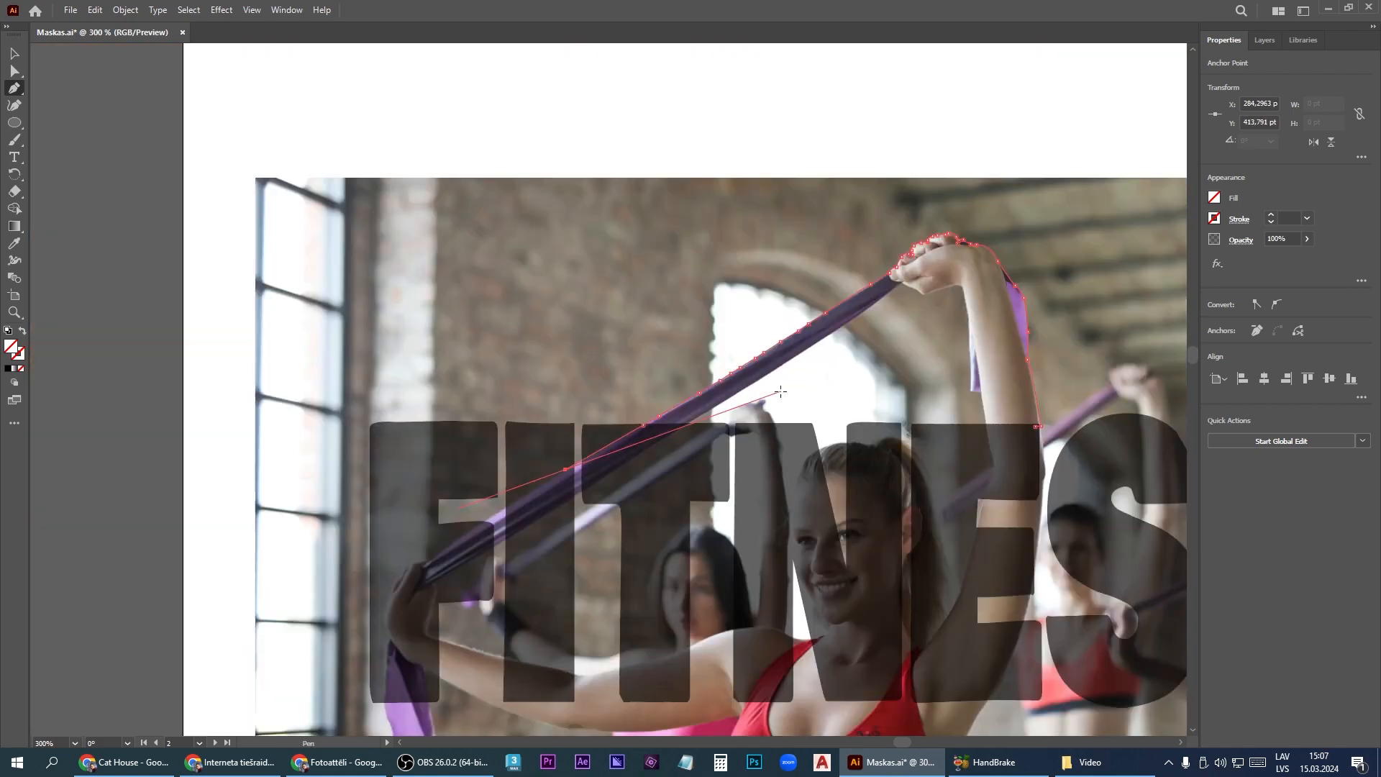
- Trace the band's lower edge back to the raised hand and follow the underside of the hand to the wrist
key(ctrl+plus)
key(ctrl+plus)
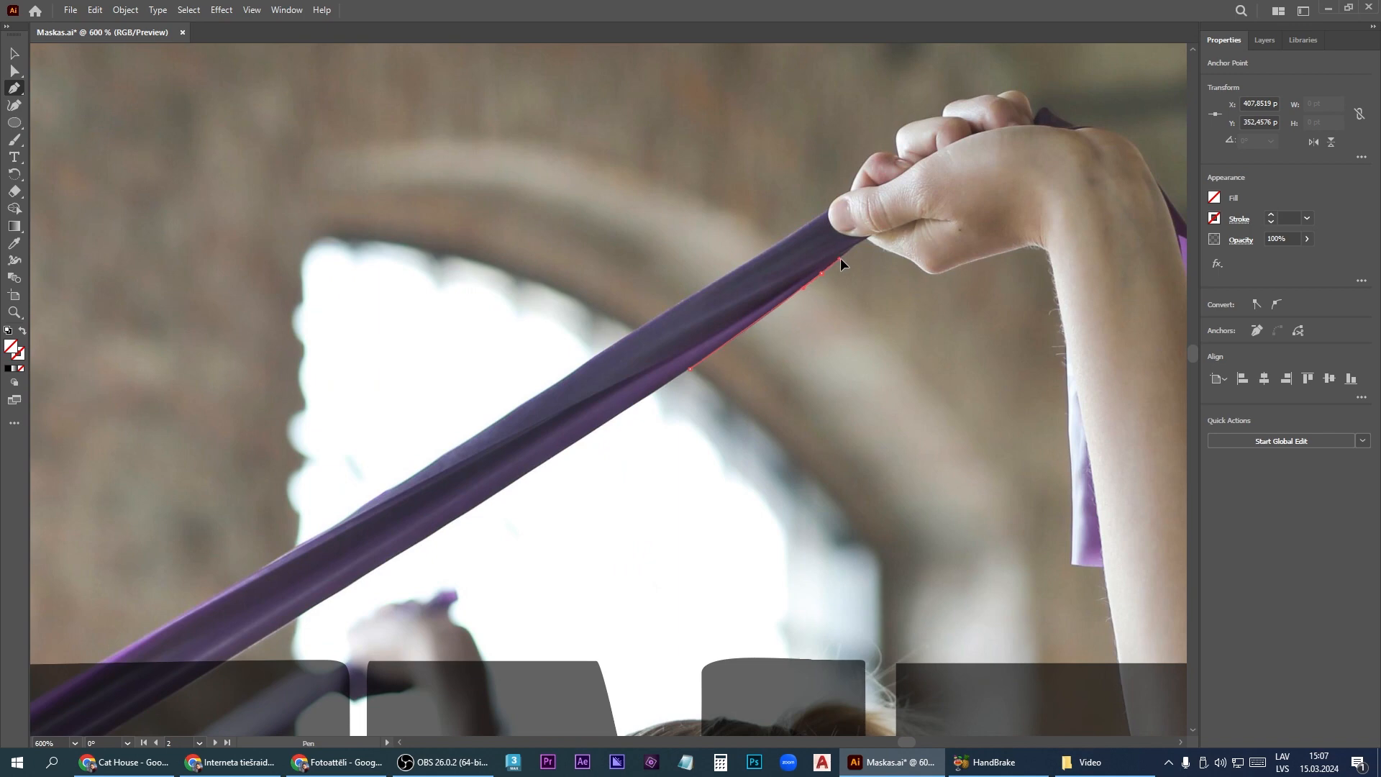
click(870, 236)
click(924, 270)
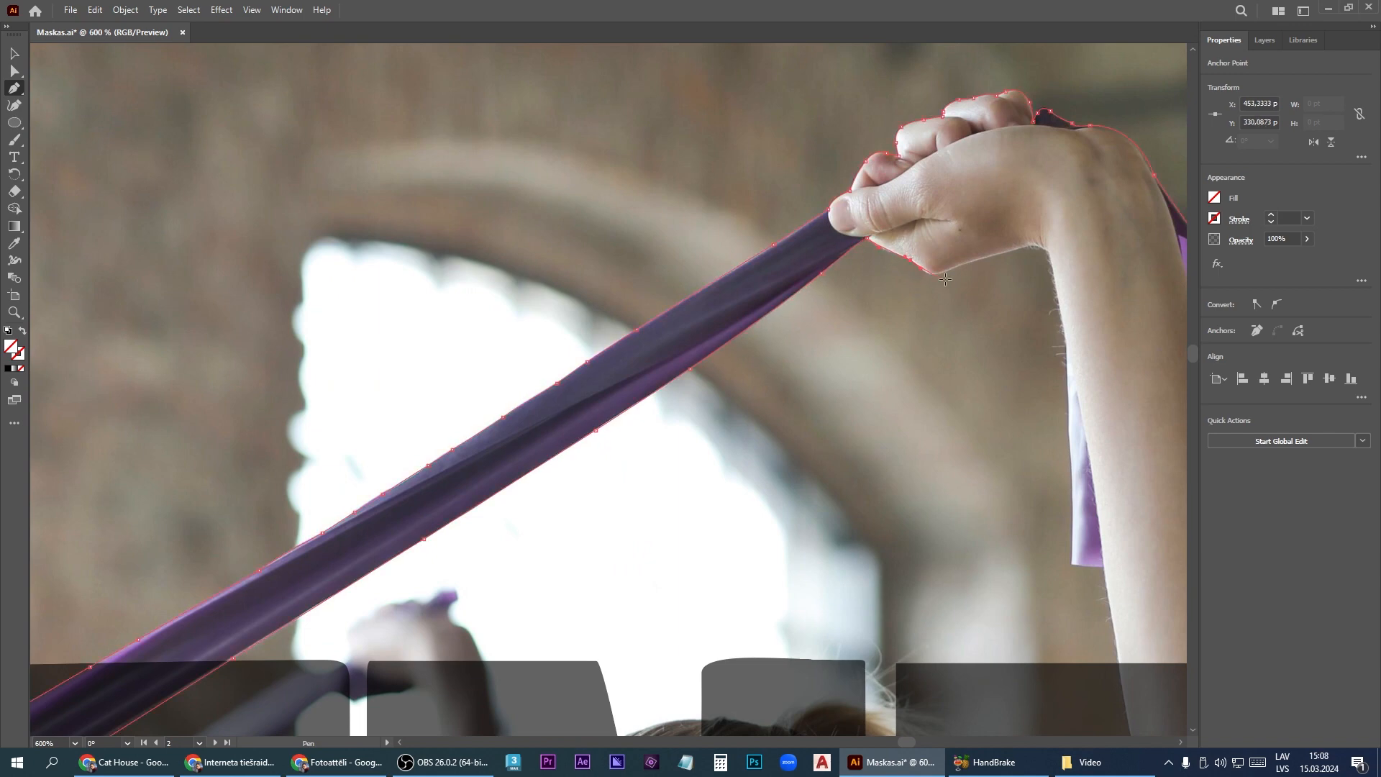
scroll(944, 279, up, 2)
drag(958, 257, 1001, 250)
click(1035, 232)
drag(1118, 211, 1167, 268)
- Trace the inner forearm and the band hanging behind it, and close the outline inside the top of the E
scroll(1164, 270, down, 1)
click(1007, 233)
drag(1011, 341, 1012, 371)
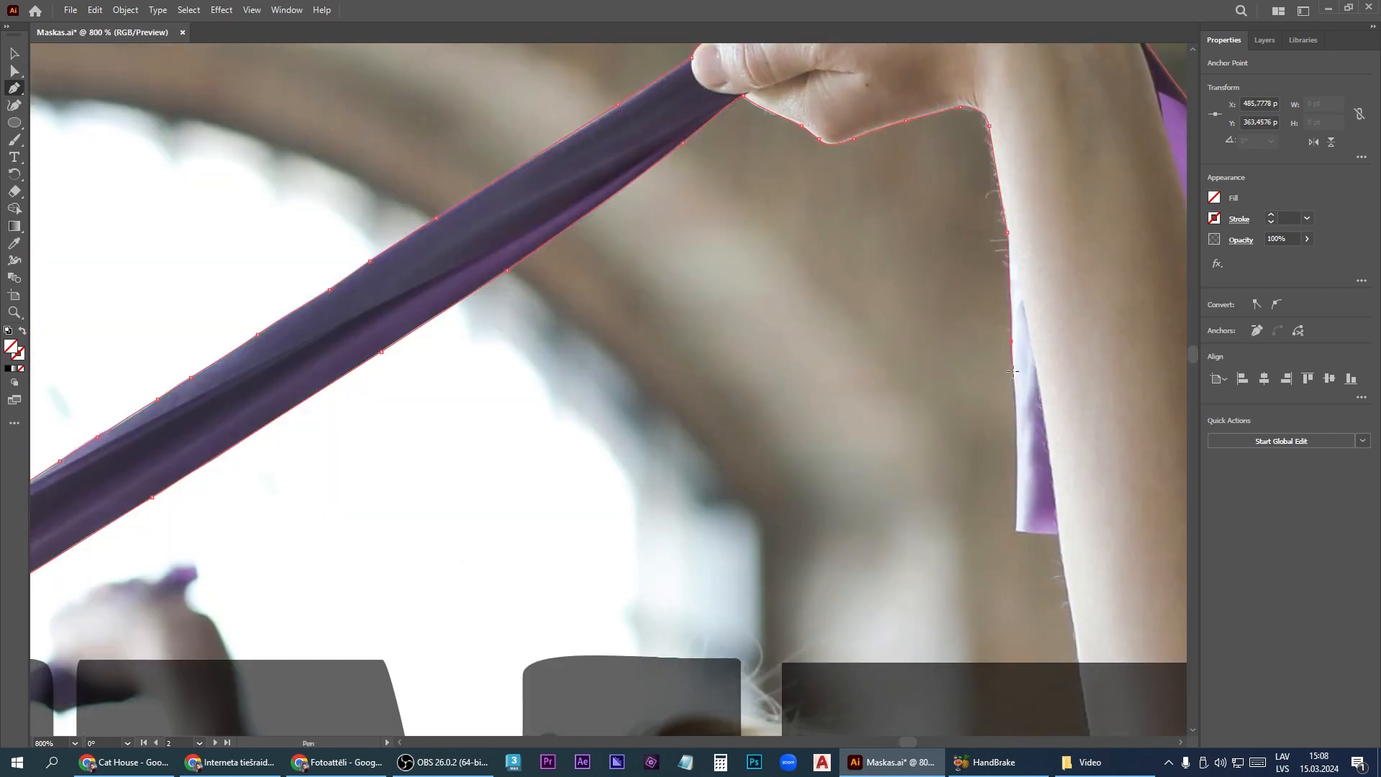
click(1017, 533)
scroll(879, 353, down, 4)
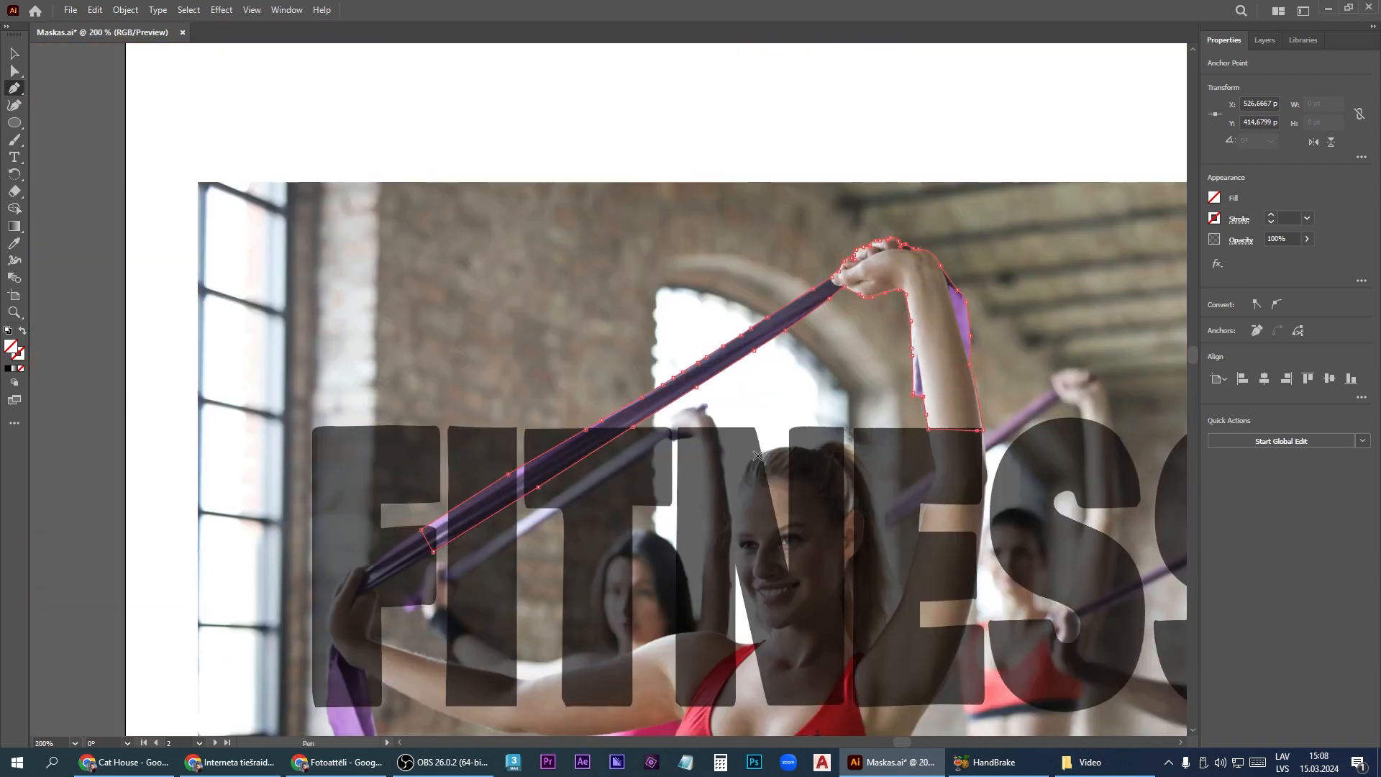
- Group the traced arm and band outlines with the FITNESS letters and unite them with Pathfinder
key(v)
scroll(757, 456, up, 2)
scroll(757, 456, down, 5)
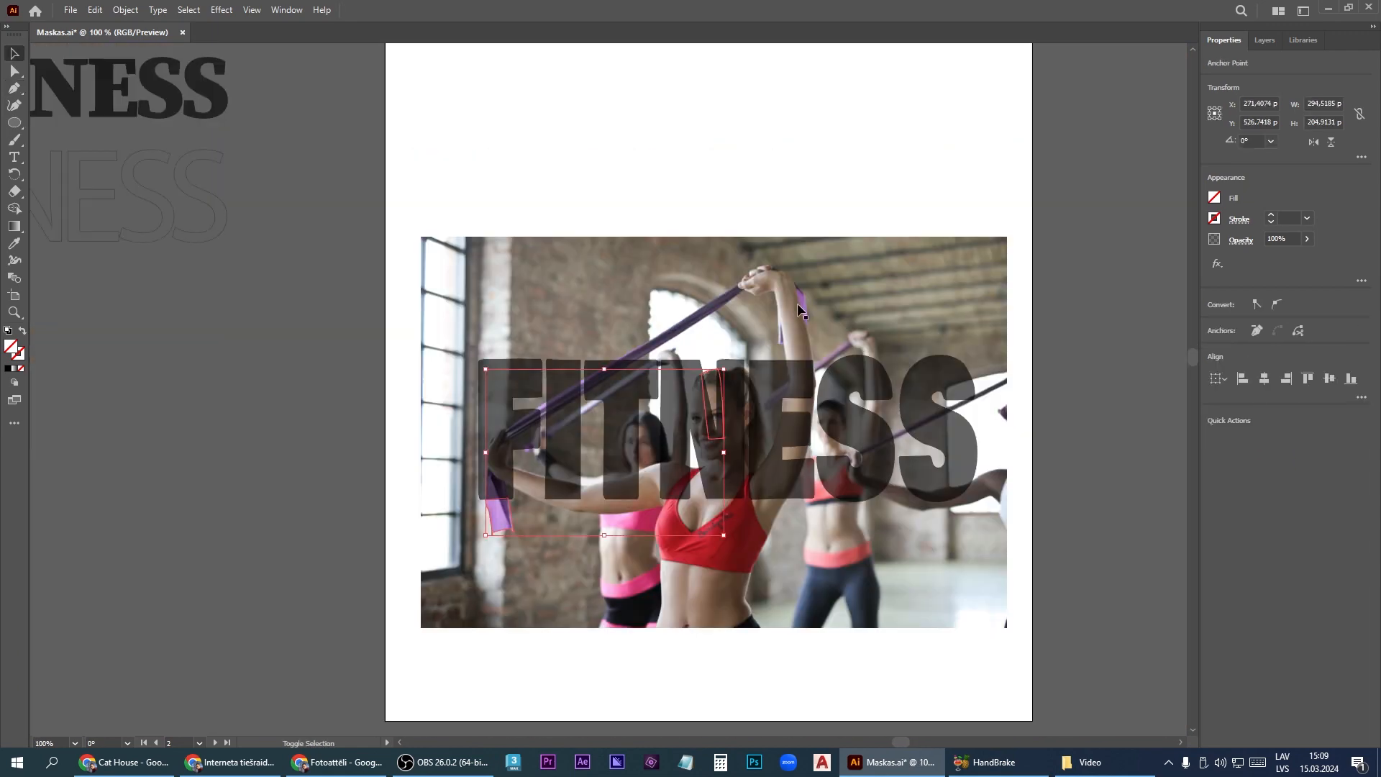
click(800, 299)
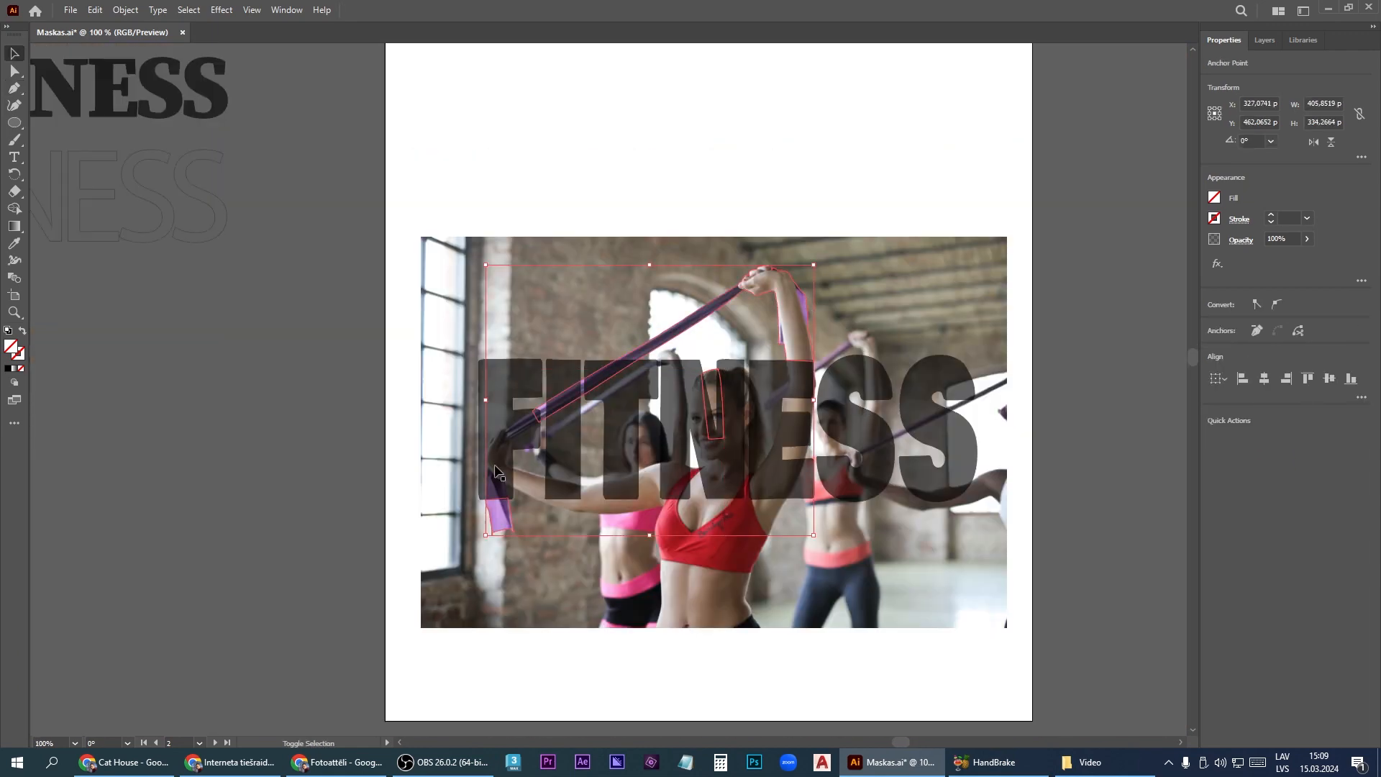
shift+click(539, 493)
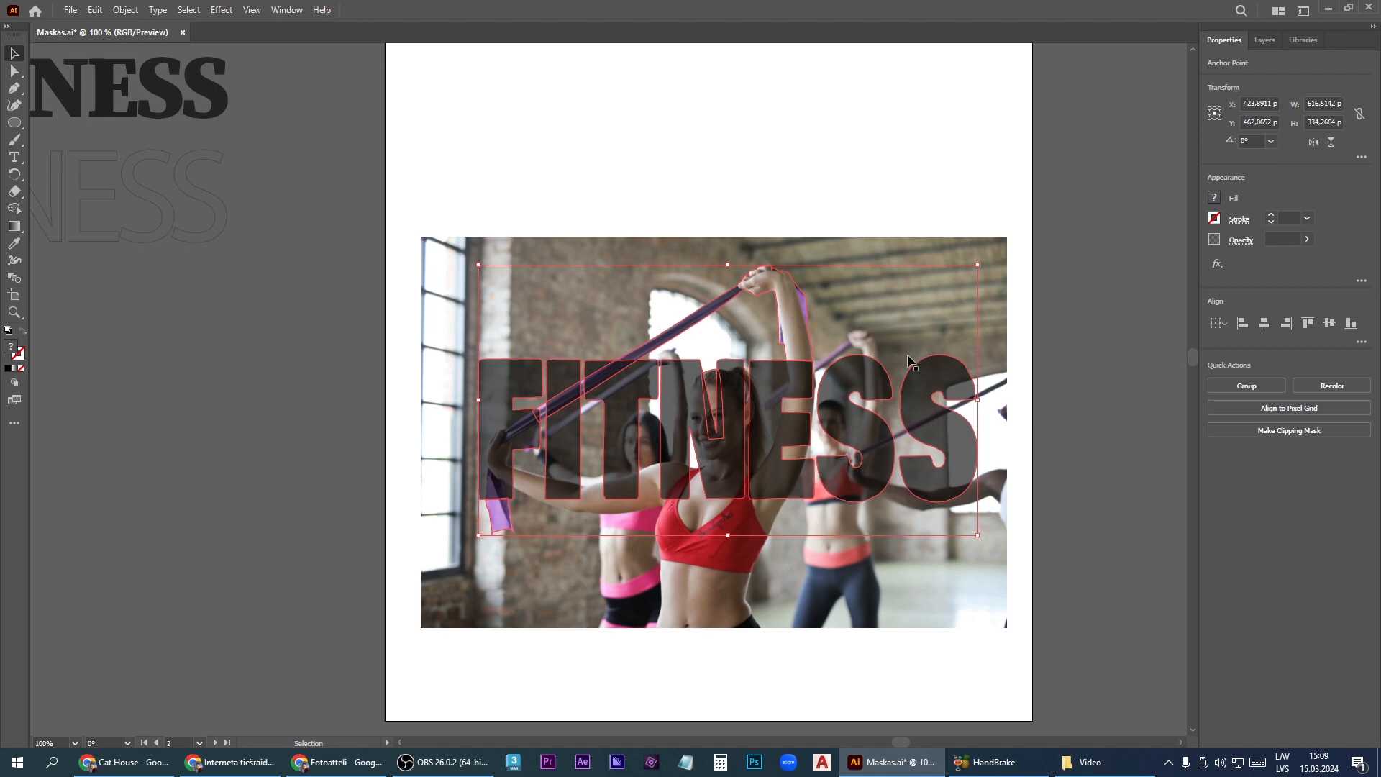
click(1254, 388)
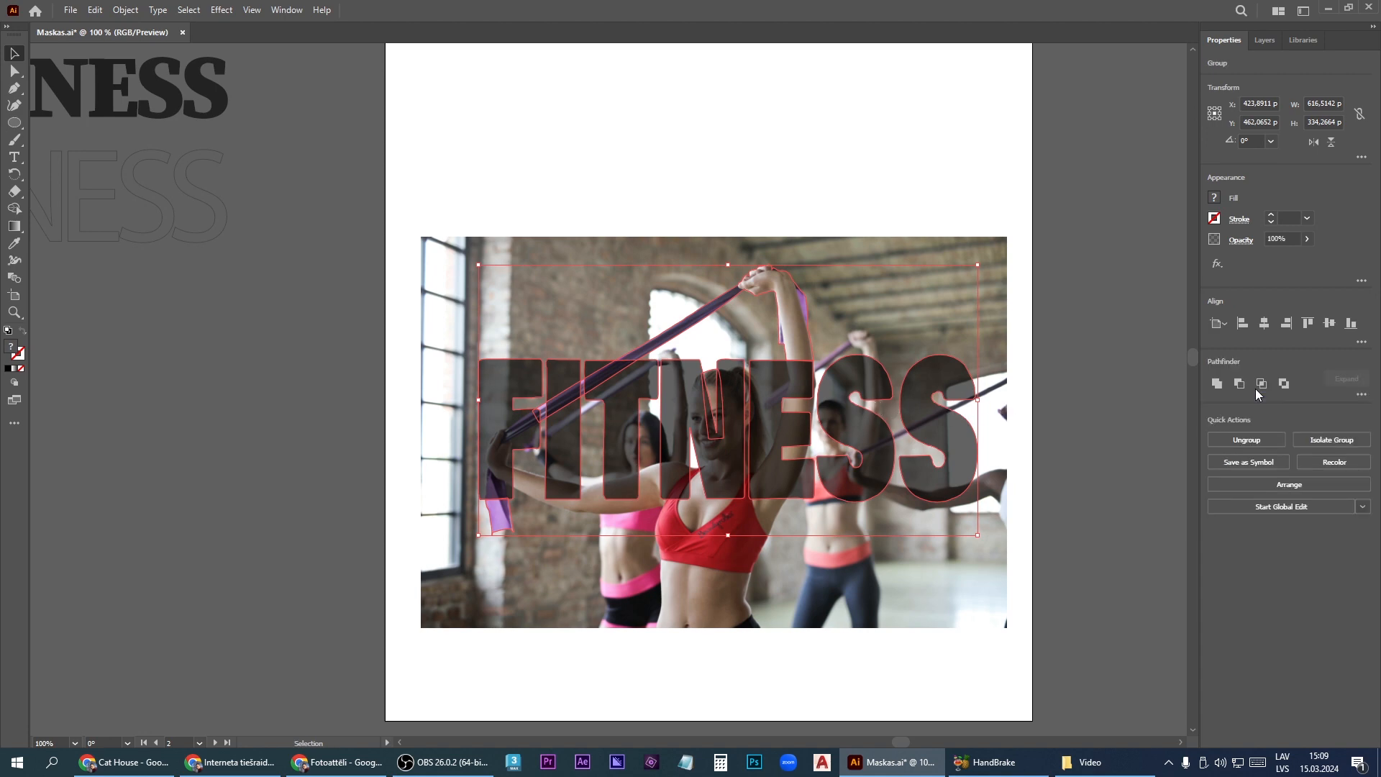
click(1217, 384)
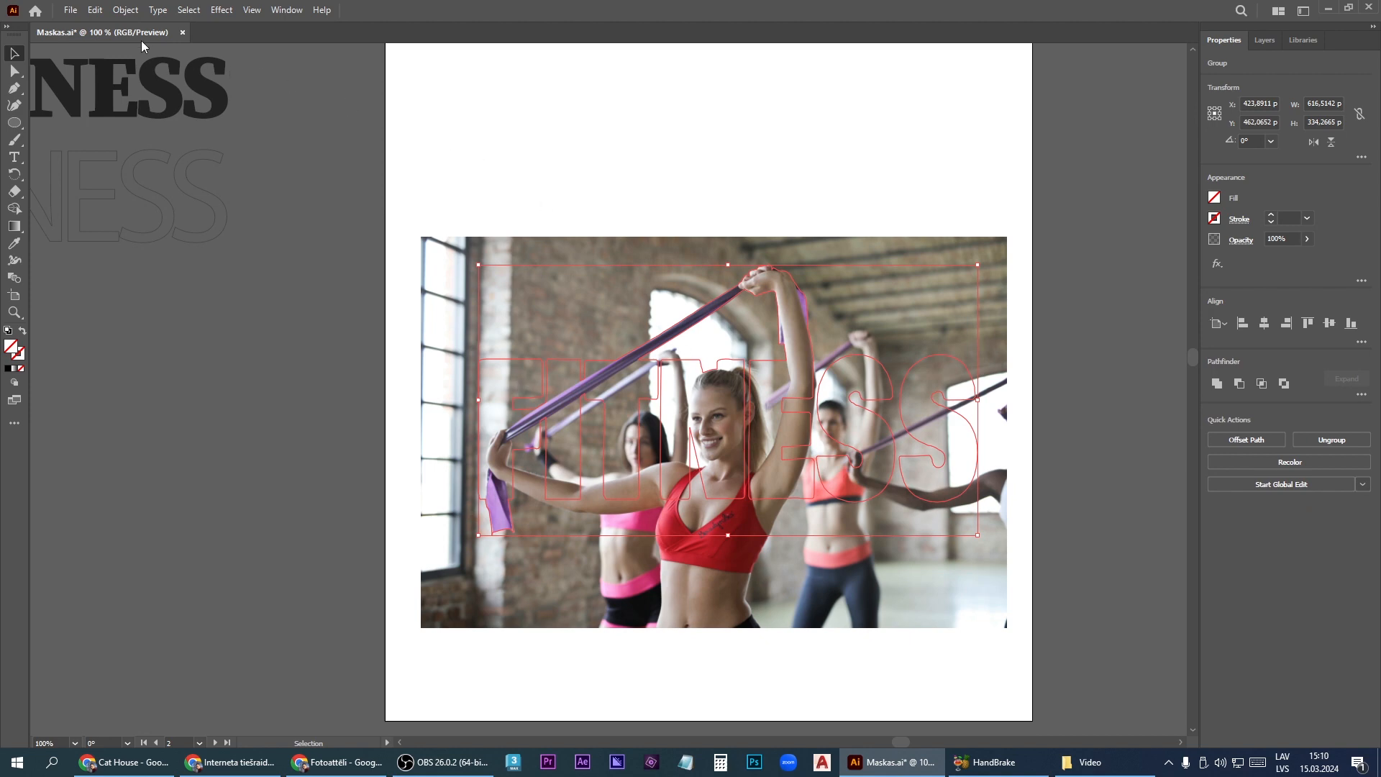
- Turn the united FITNESS lettering and band outlines into a compound path
click(128, 13)
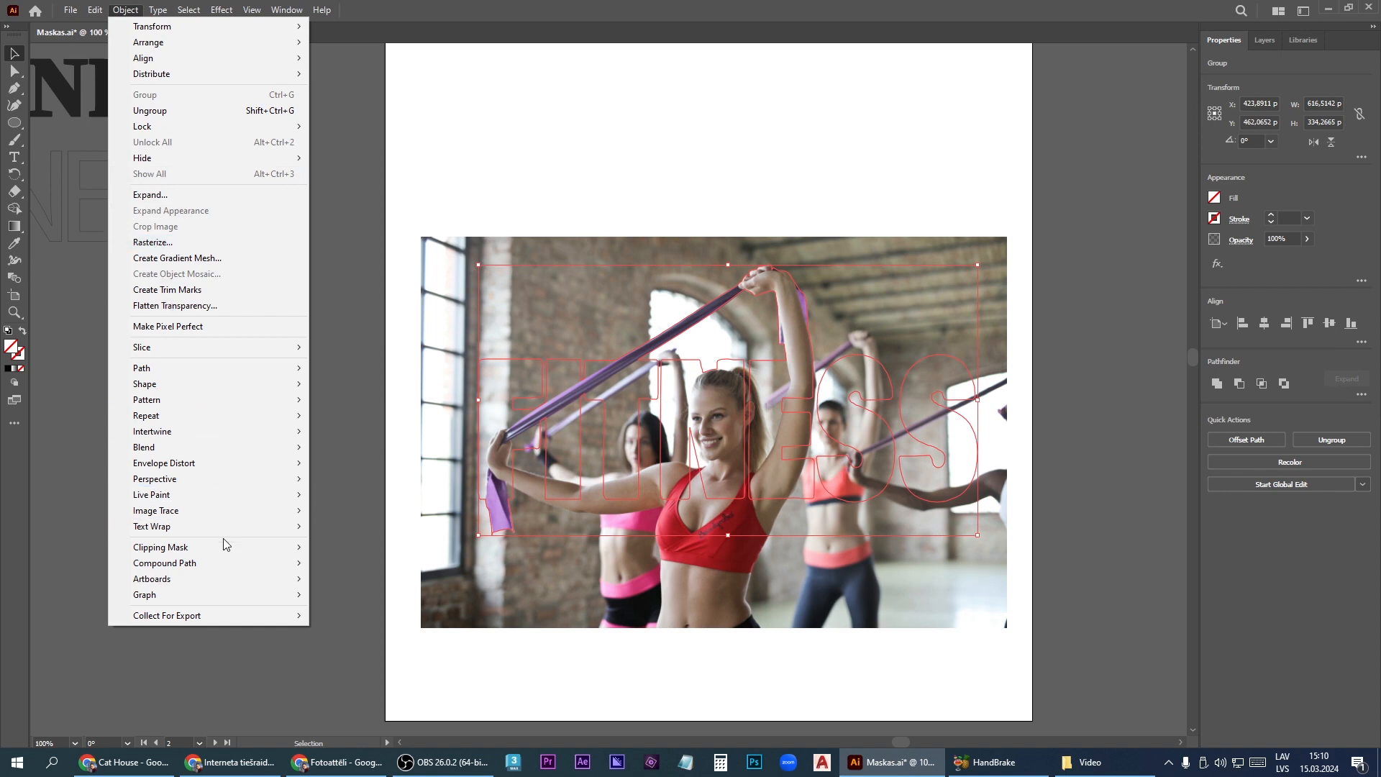
mouse_move(210, 567)
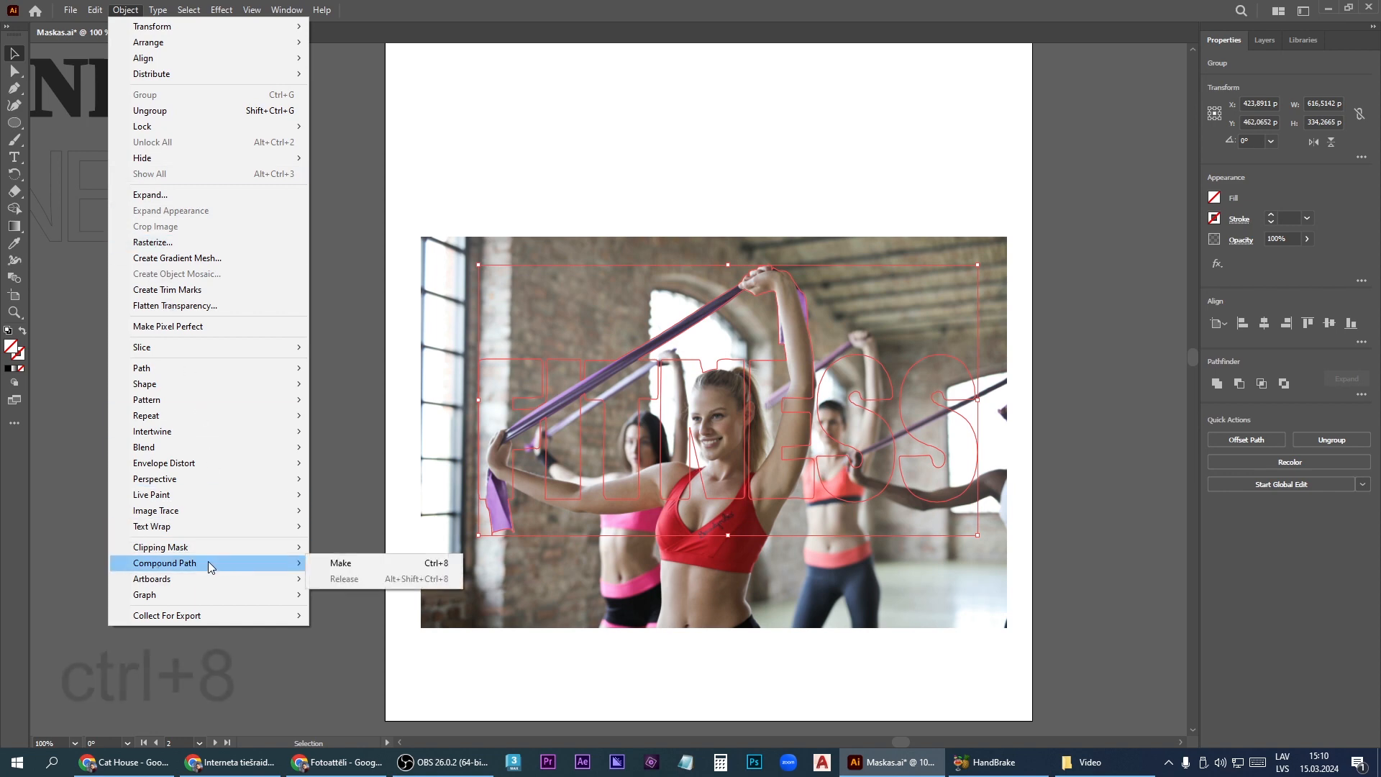
click(341, 563)
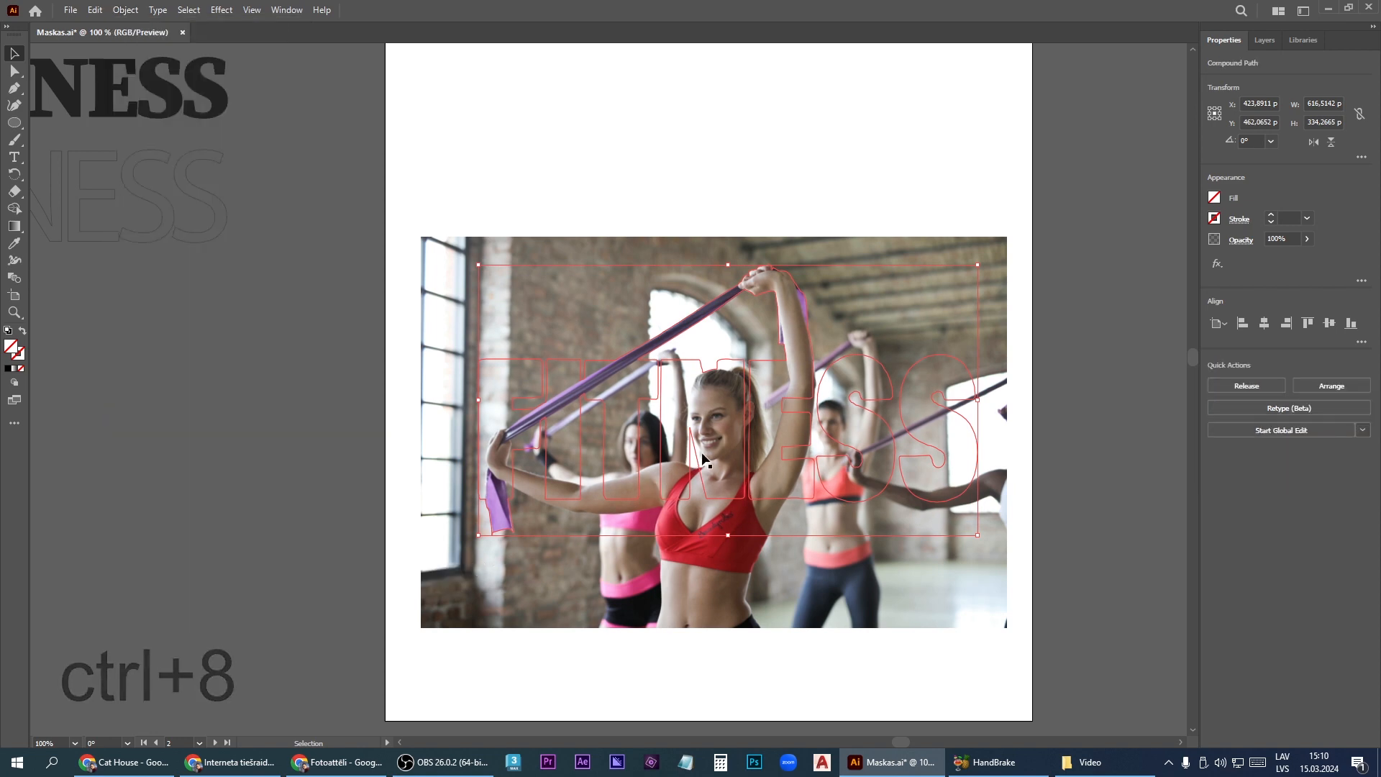
- Add the fitness photo to the selection and make a clipping mask with the compound path
shift+click(908, 259)
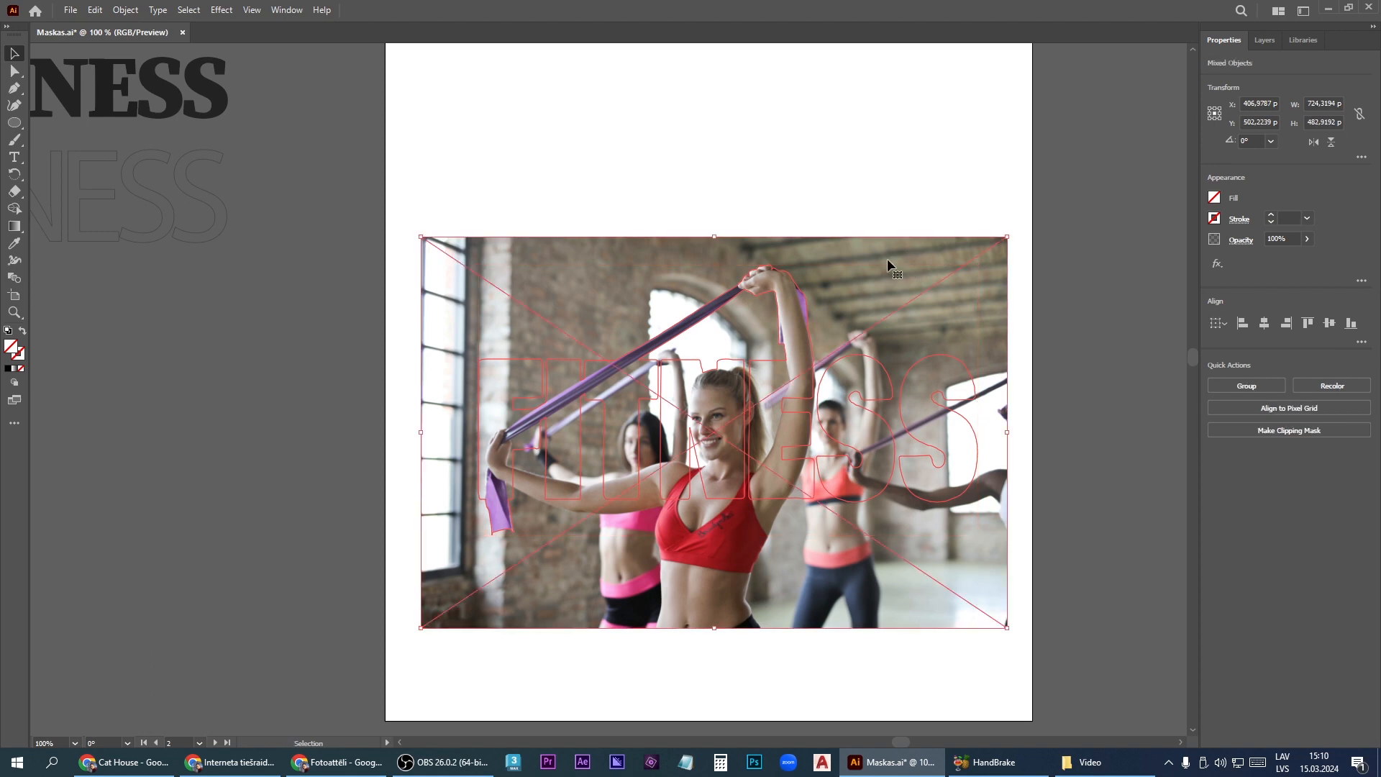
right_click(882, 262)
click(958, 457)
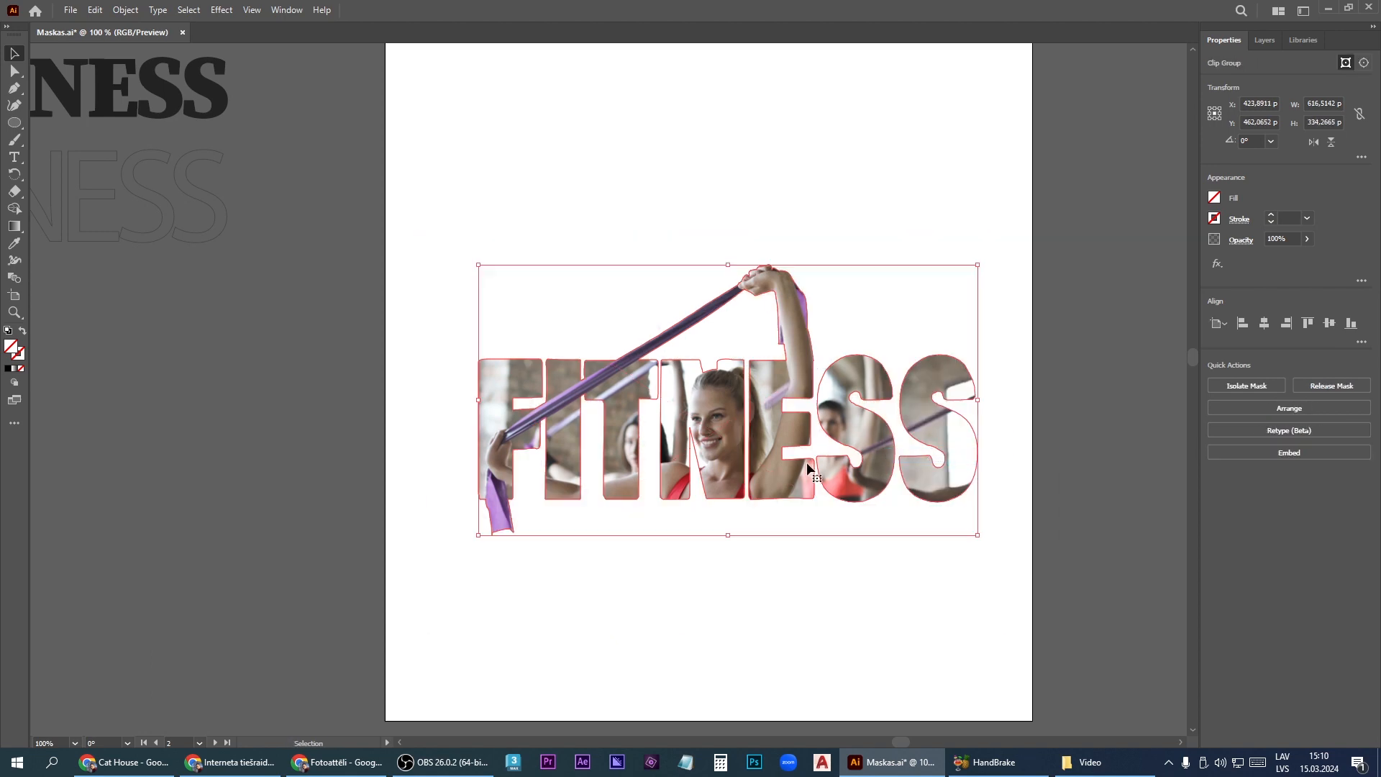
- Draw a rectangle covering the whole middle artboard and fill it with the White, Black gradient
key(ctrl+minus)
click(12, 128)
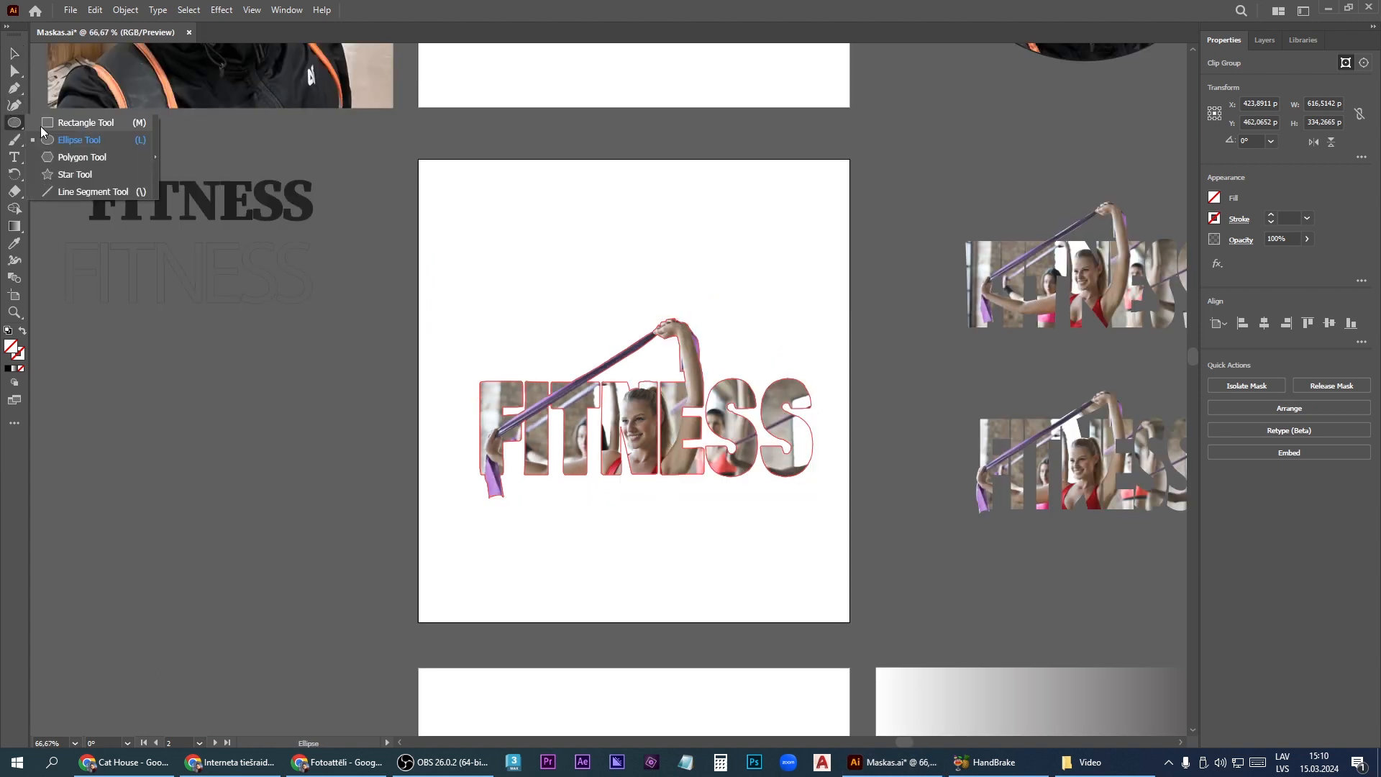
click(75, 125)
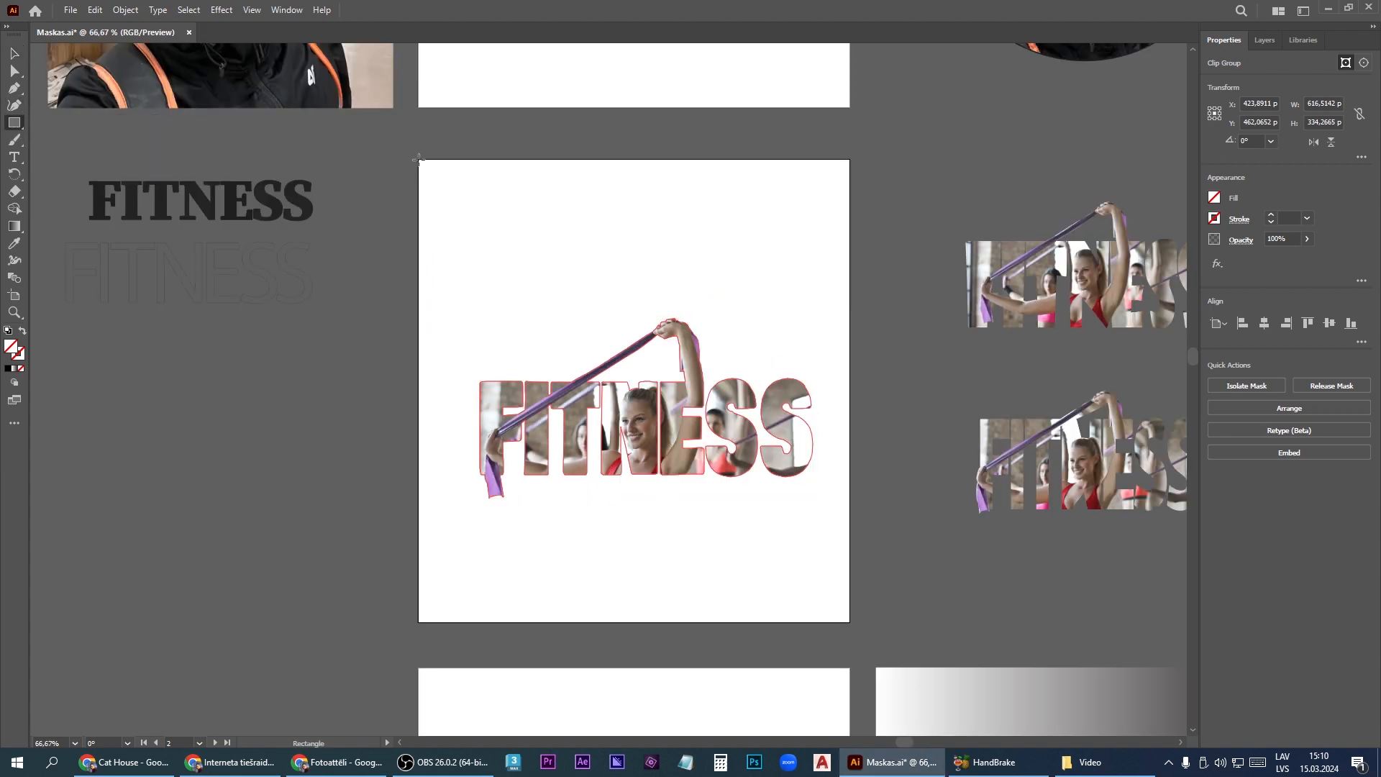
drag(418, 158, 850, 622)
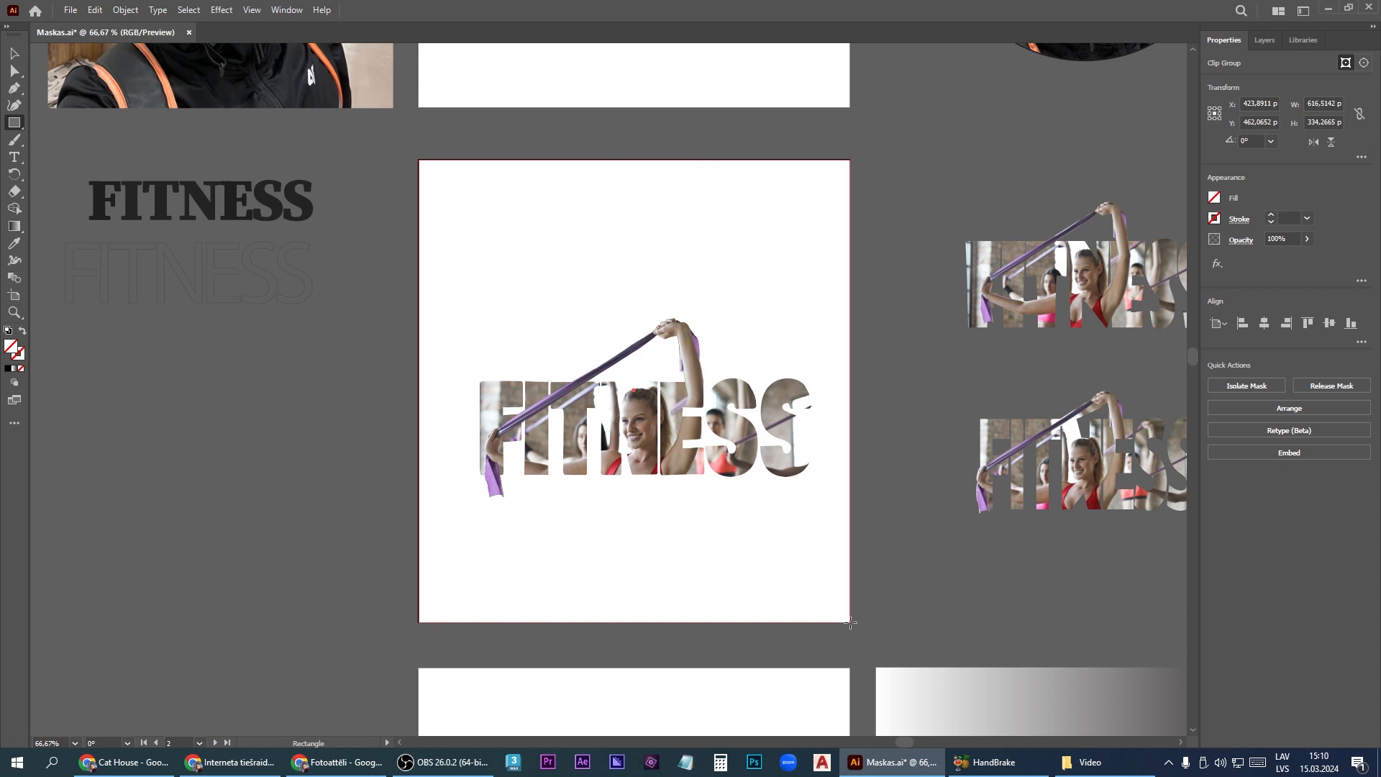
click(1214, 197)
click(1178, 268)
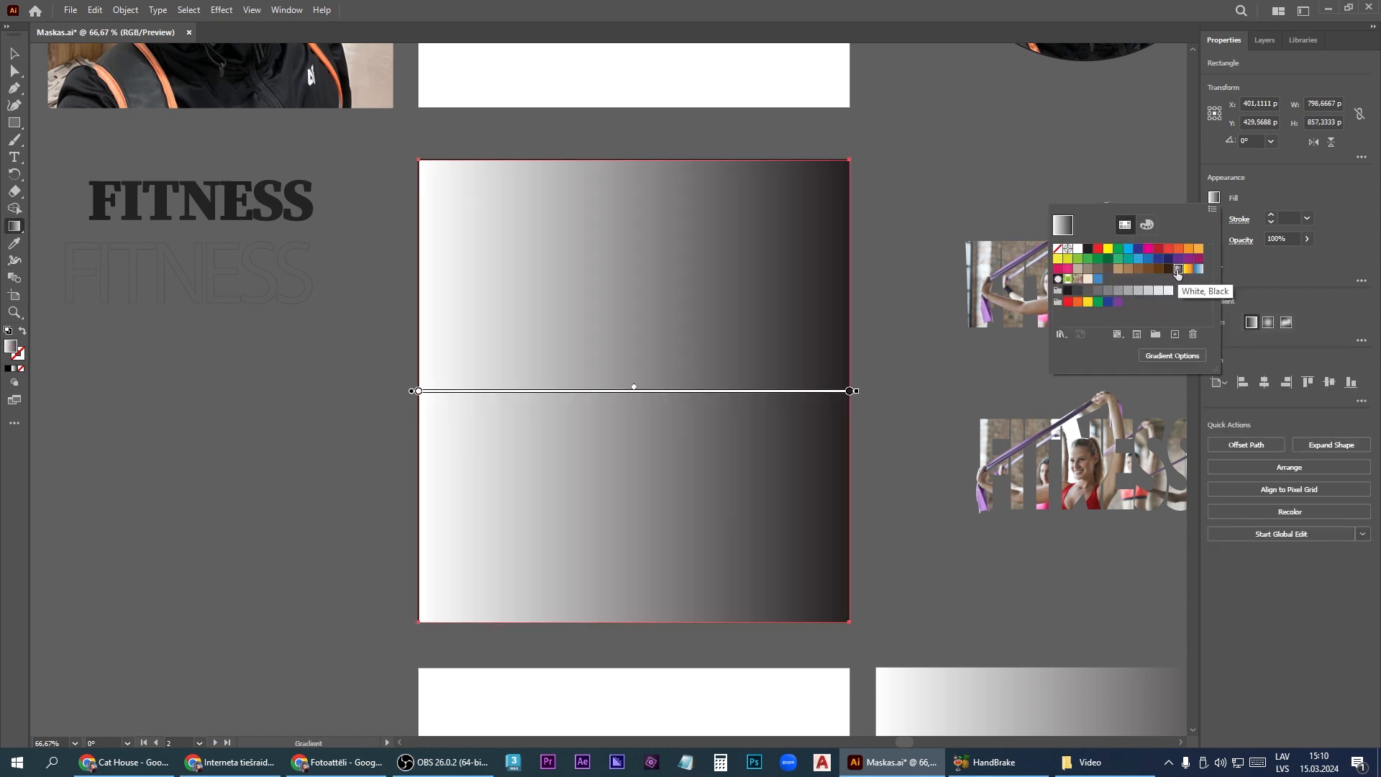
- Send the gradient rectangle to the back, behind the masked FITNESS artwork
click(1319, 470)
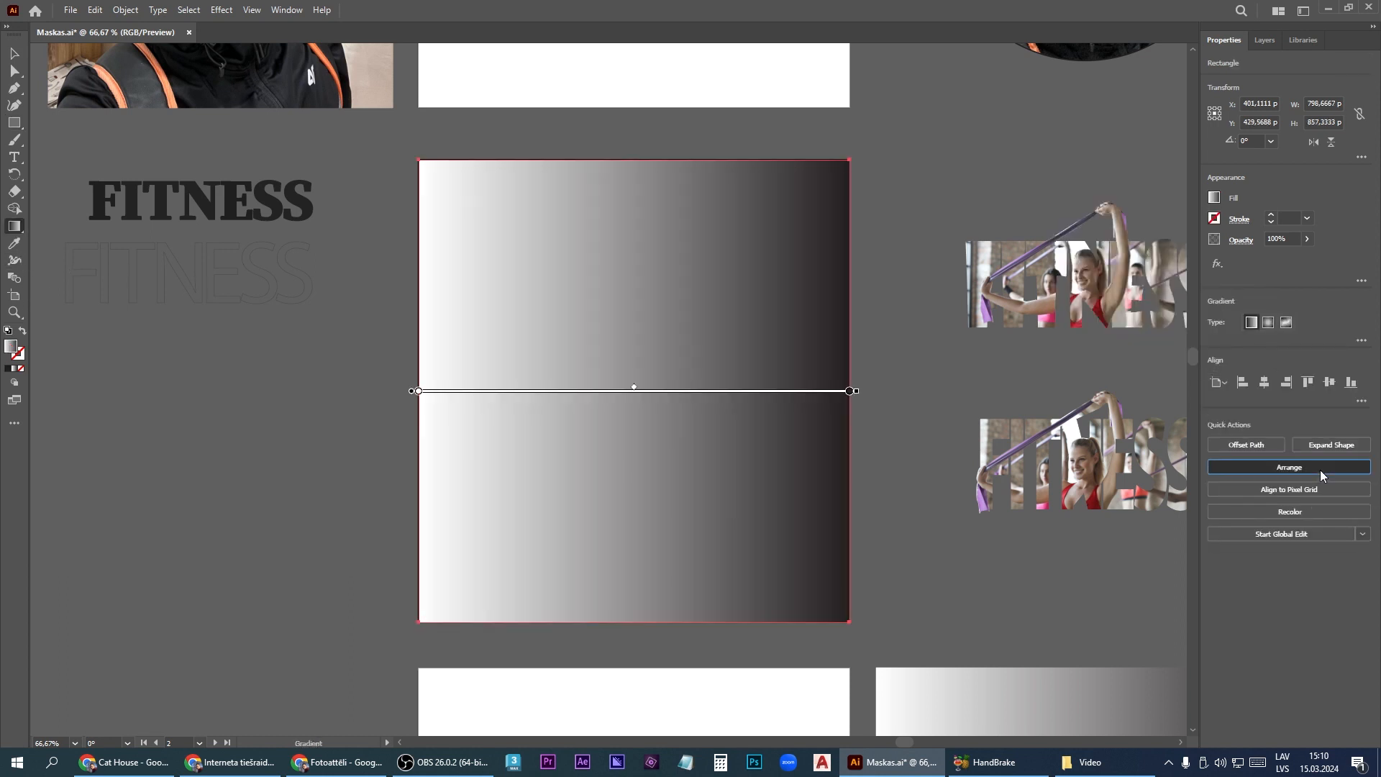
click(1319, 469)
click(1280, 525)
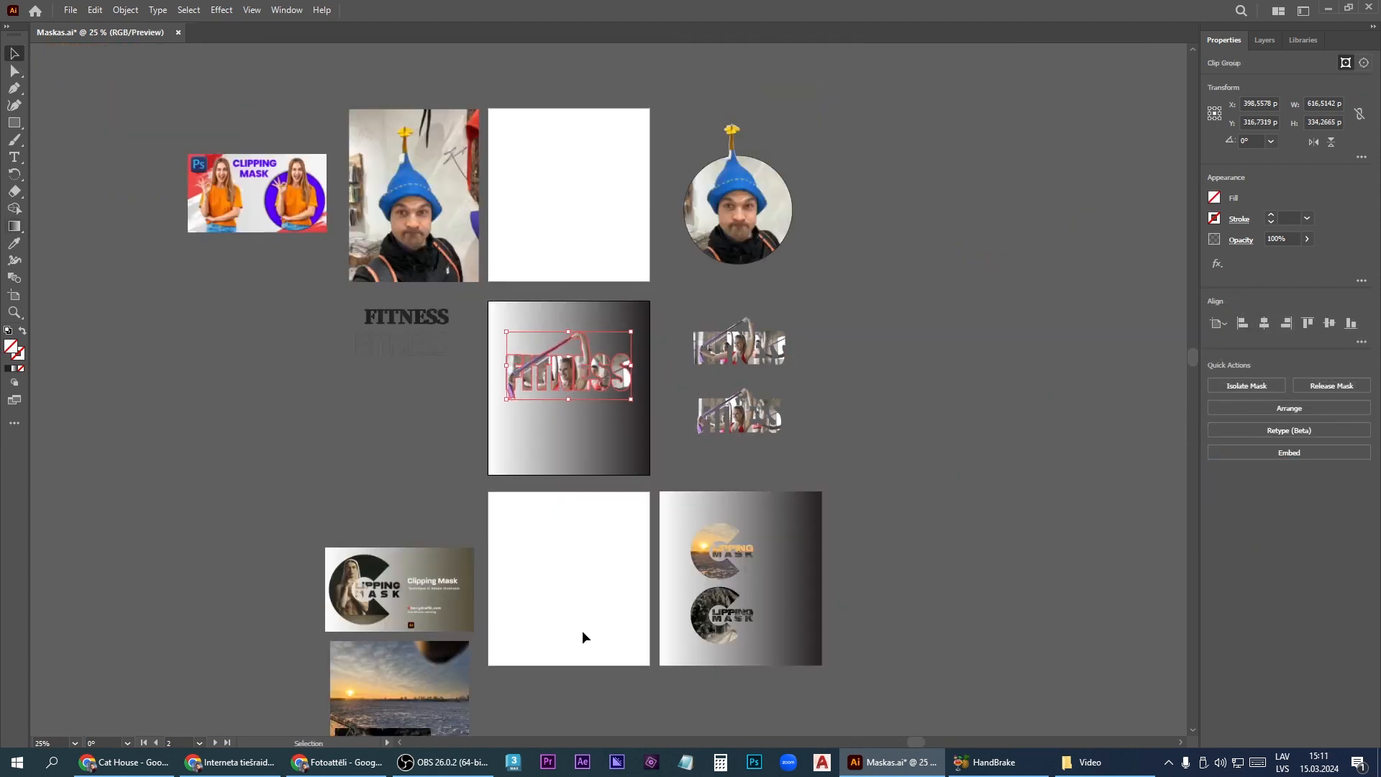
- Add a two-line text reading LIPPING and MASK over the Clipping Mask sample banner
scroll(581, 630, up, 1)
scroll(546, 641, down, 5)
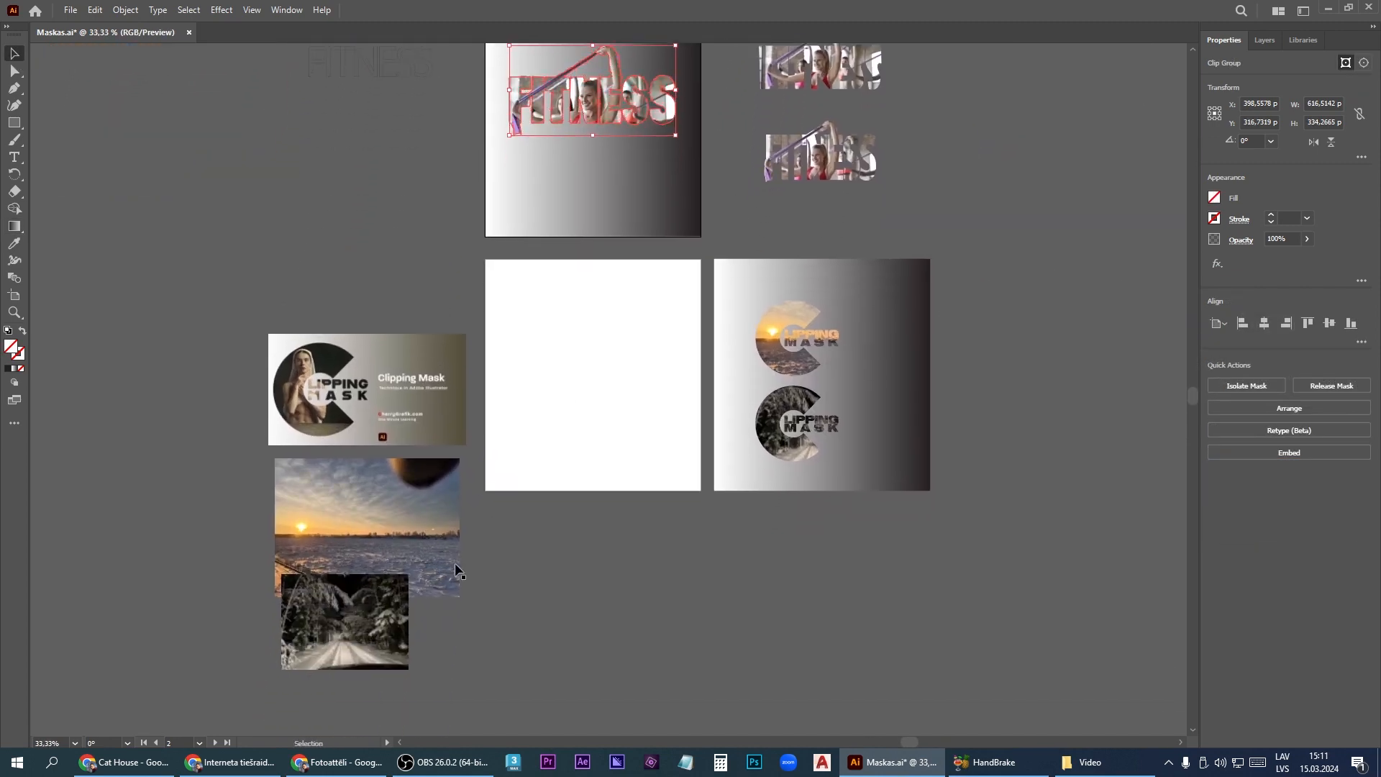
scroll(833, 338, up, 3)
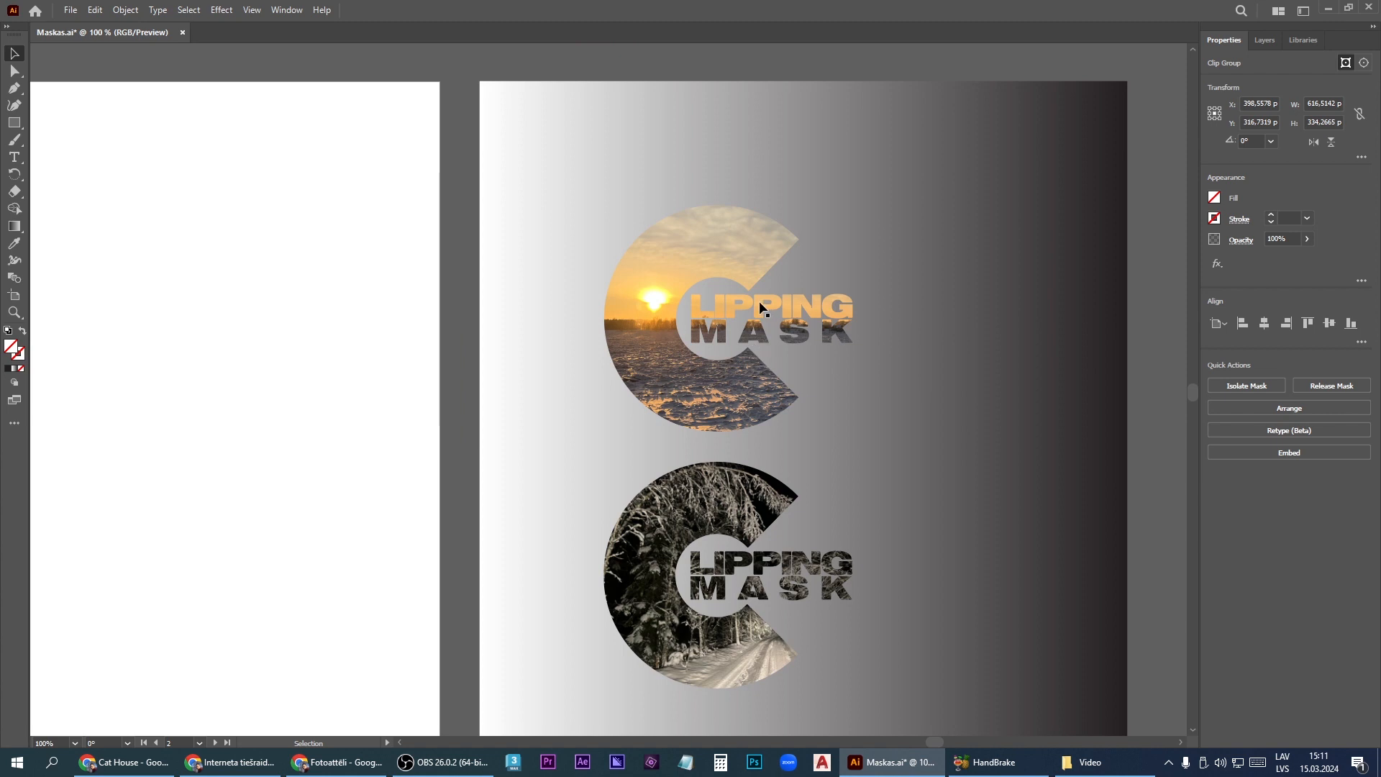
scroll(833, 333, down, 1)
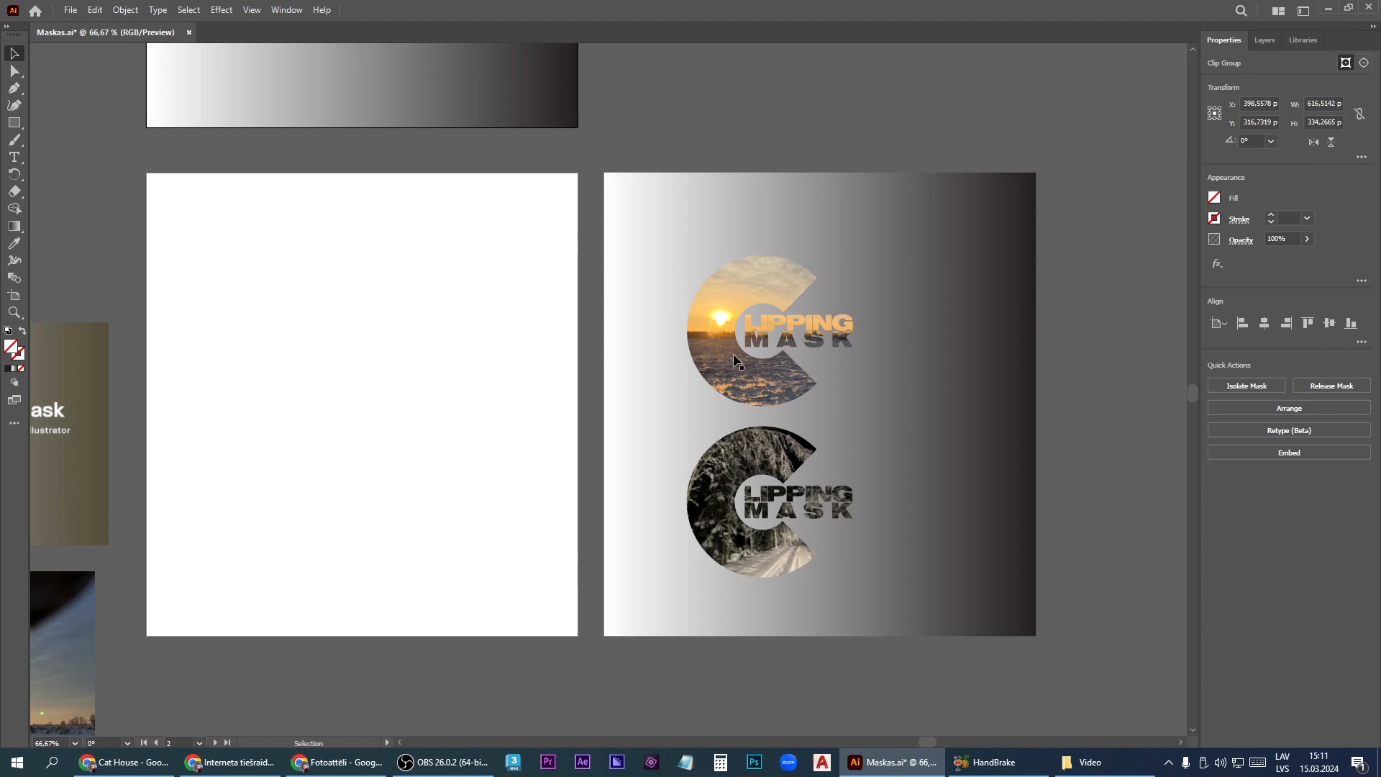
scroll(665, 373, down, 2)
scroll(233, 425, up, 3)
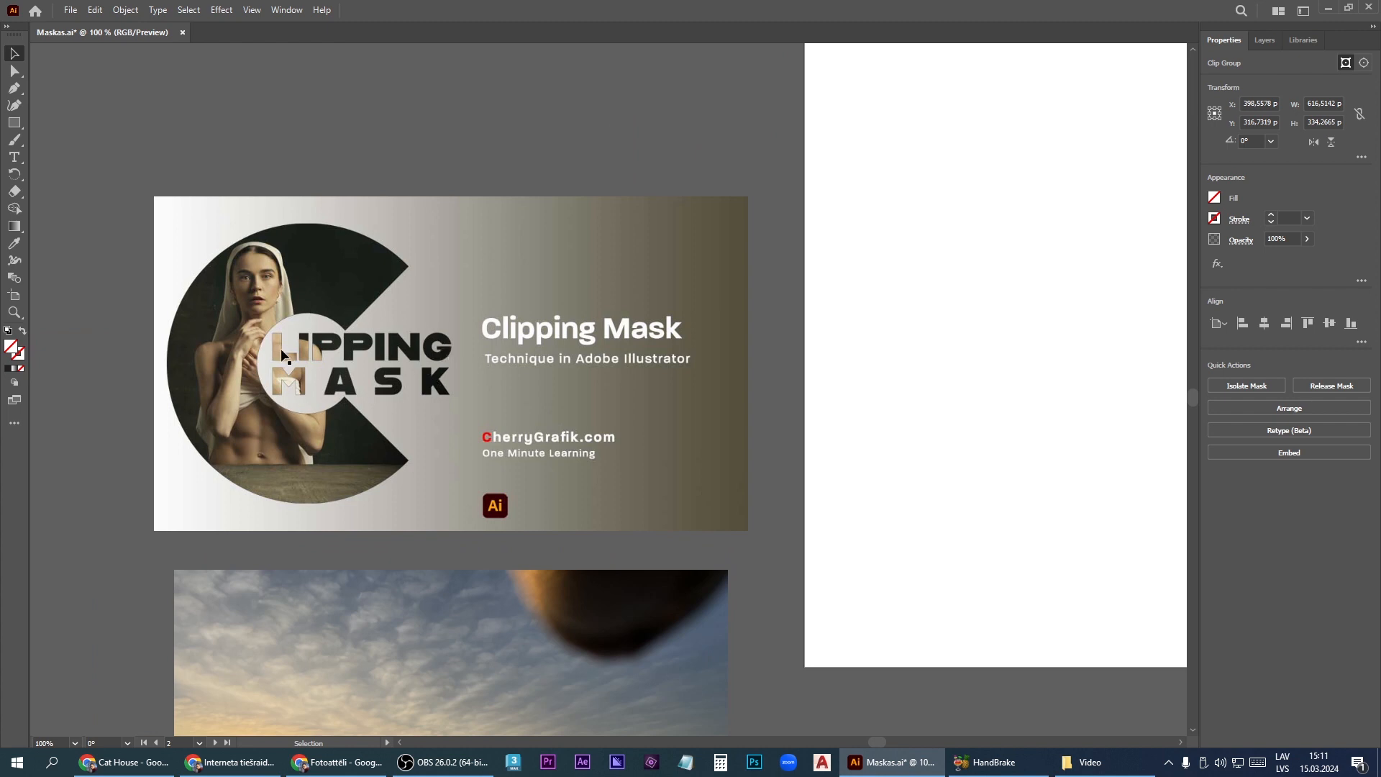
key(t)
text(LIPPING)
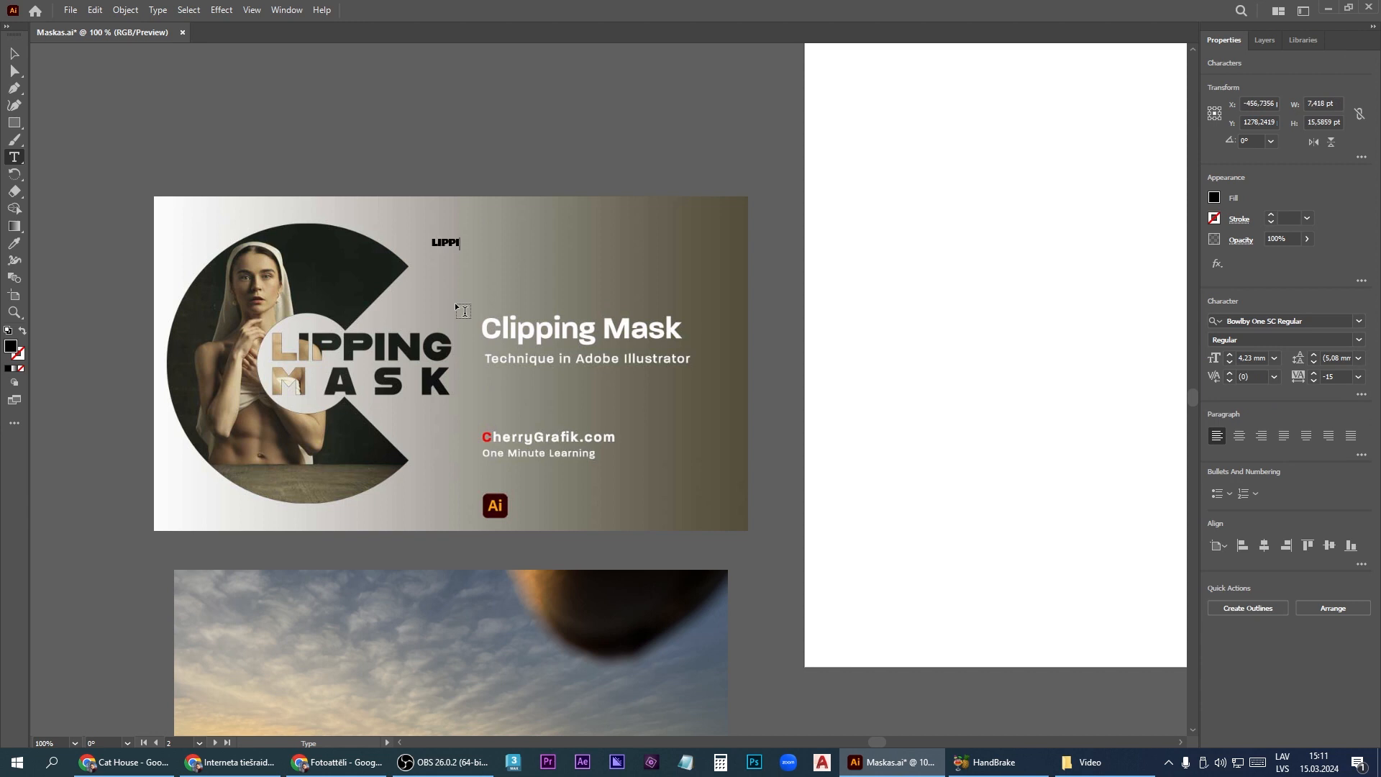
key(Return)
text(MASK)
- Change the font of the whole LIPPING MASK text to Swiss 721 Black Extended BT
key(ctrl+a)
key(ctrl+plus)
key(ctrl+plus)
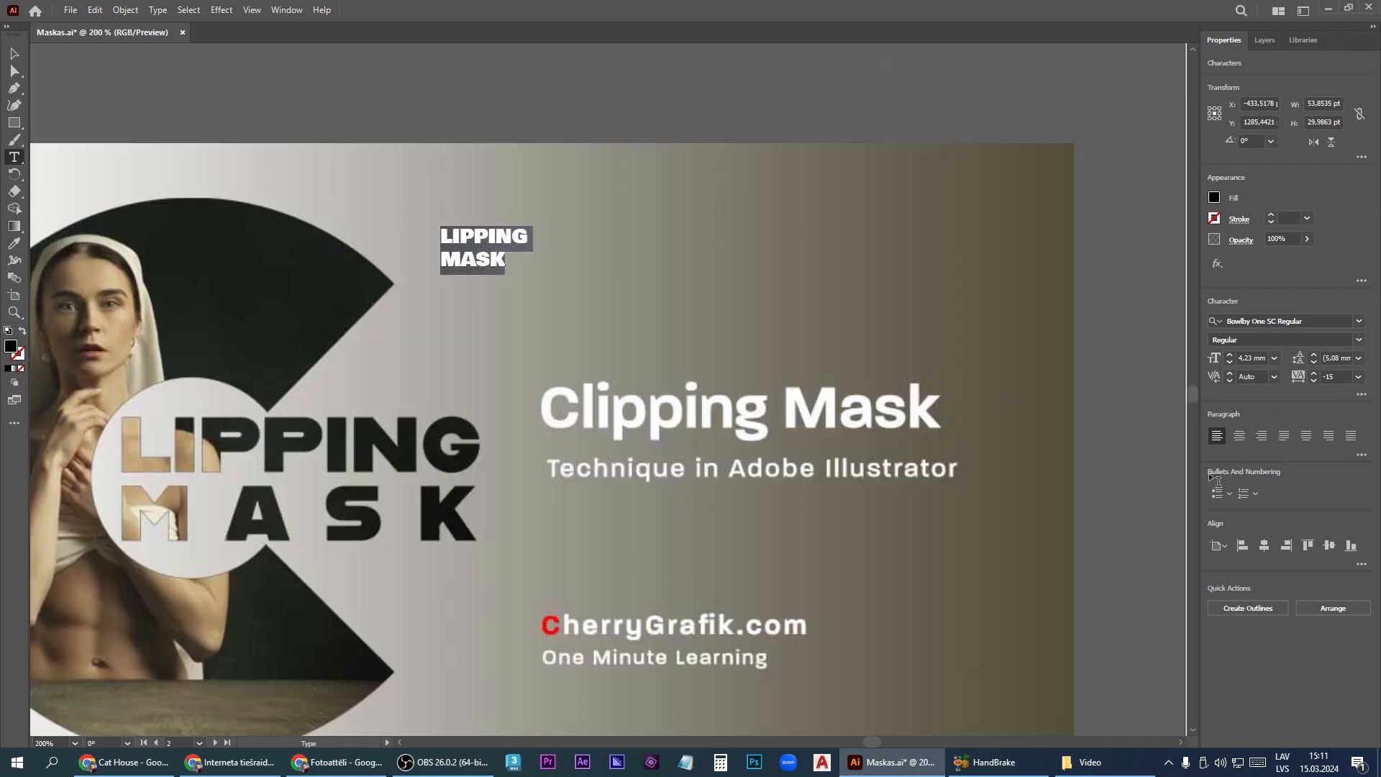
click(1358, 320)
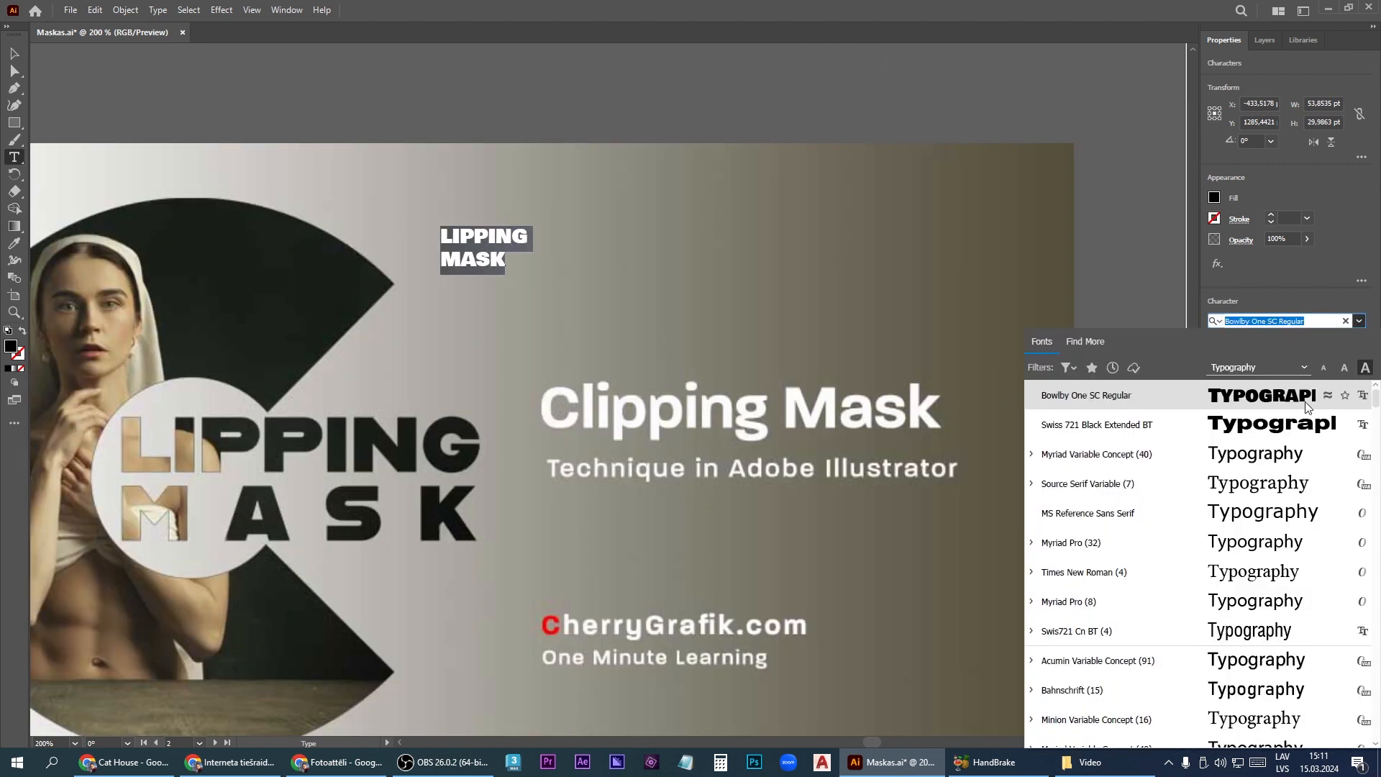
click(1269, 437)
click(14, 53)
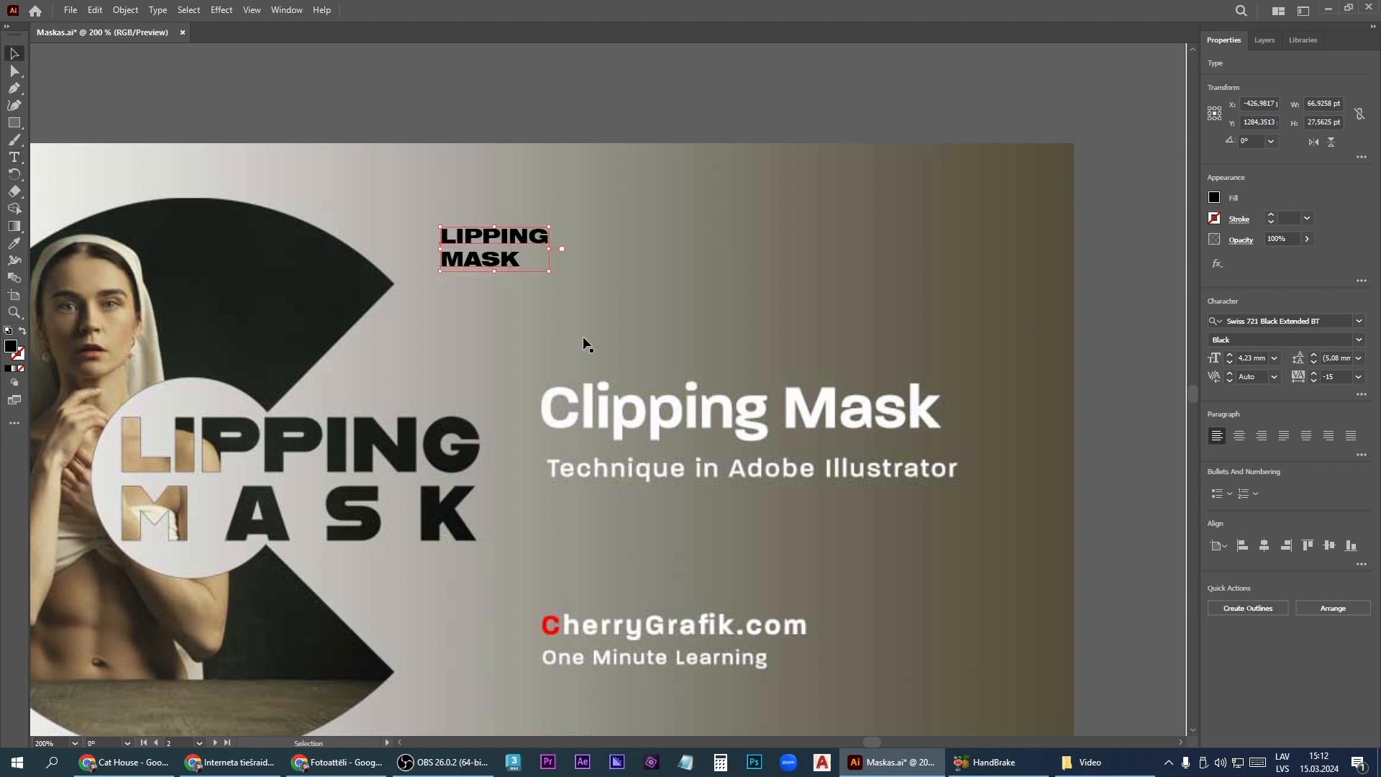
- Enlarge the LIPPING MASK text to about 220 pt wide and move it onto the blank lower artboard
drag(553, 274, 797, 374)
scroll(405, 257, down, 3)
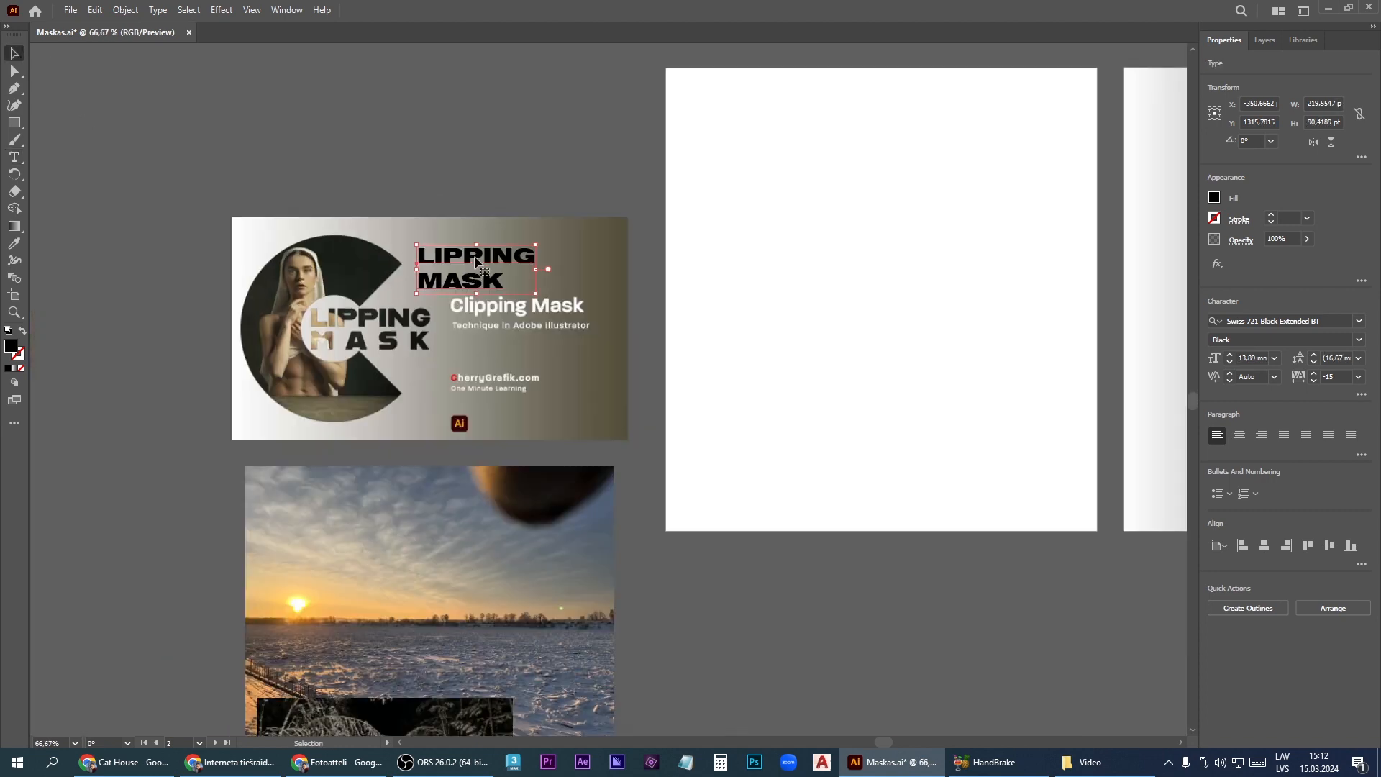
drag(480, 254, 883, 297)
scroll(925, 302, up, 2)
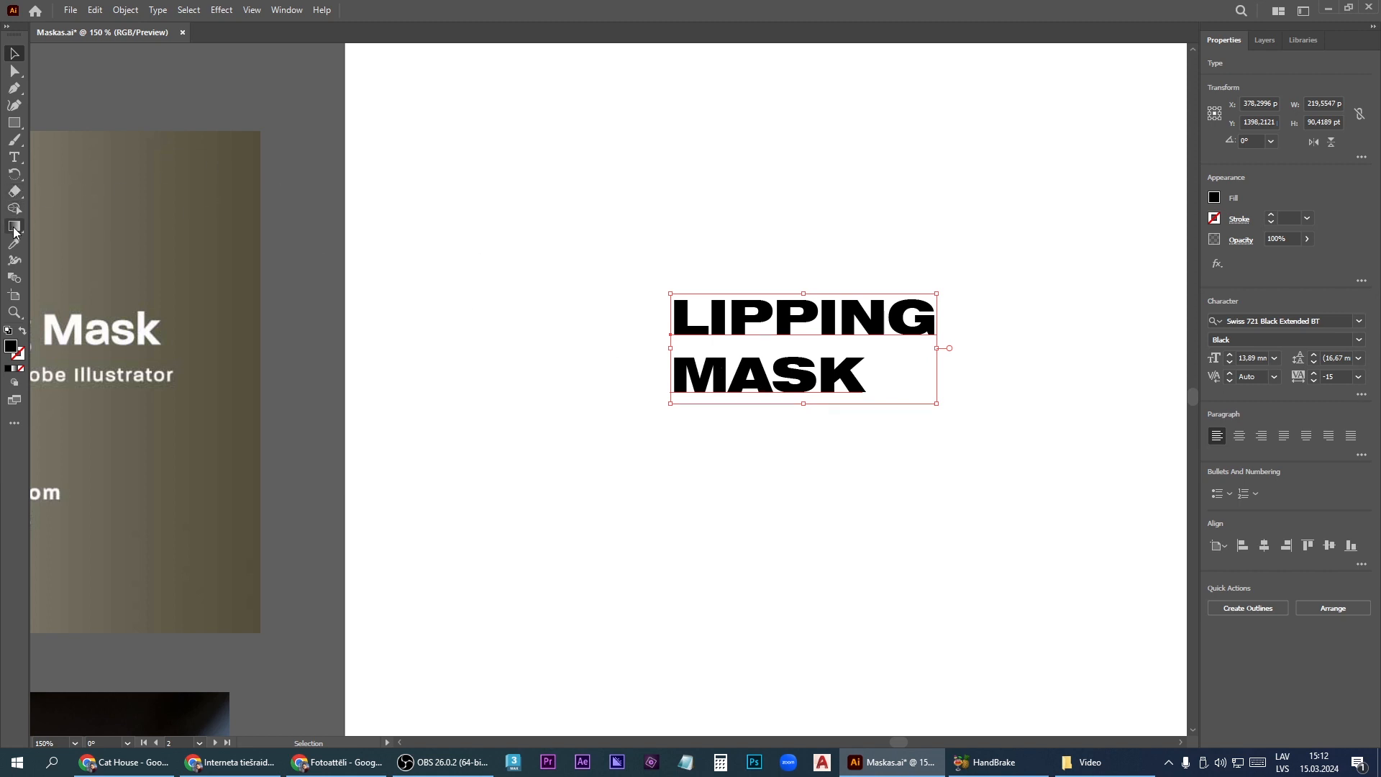
- Widen the tracking of the word MASK to bring its length closer to LIPPING
click(14, 157)
double_click(728, 368)
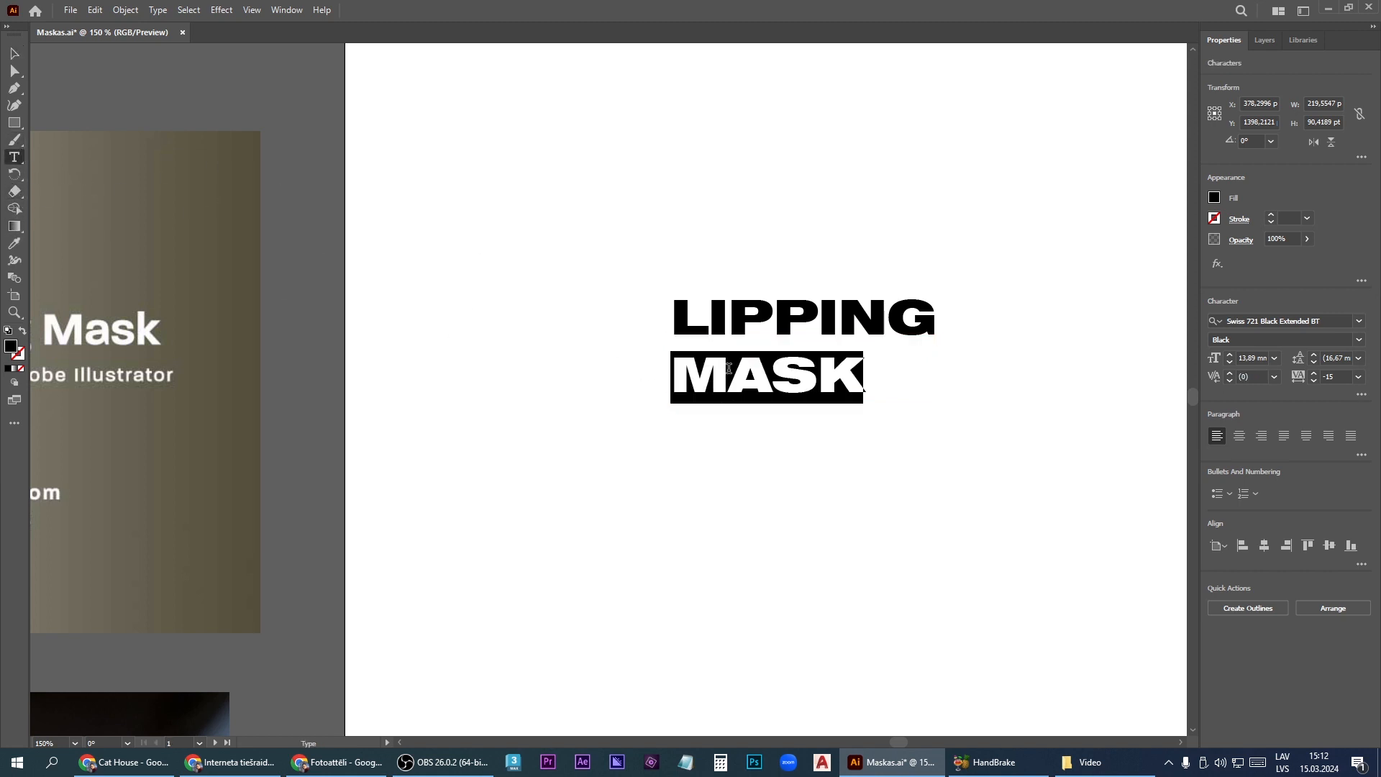
click(1313, 373)
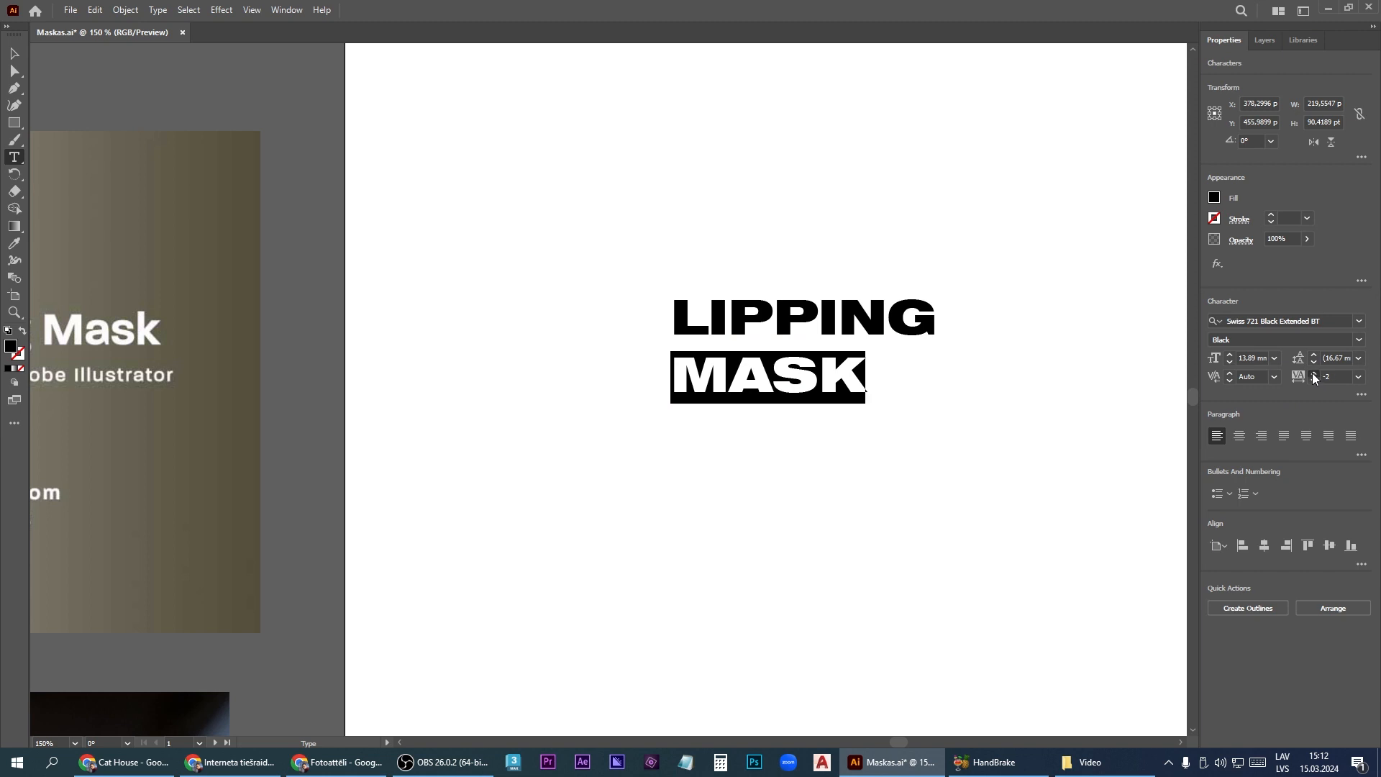
click(1313, 373)
click(1313, 372)
click(1313, 373)
click(1313, 372)
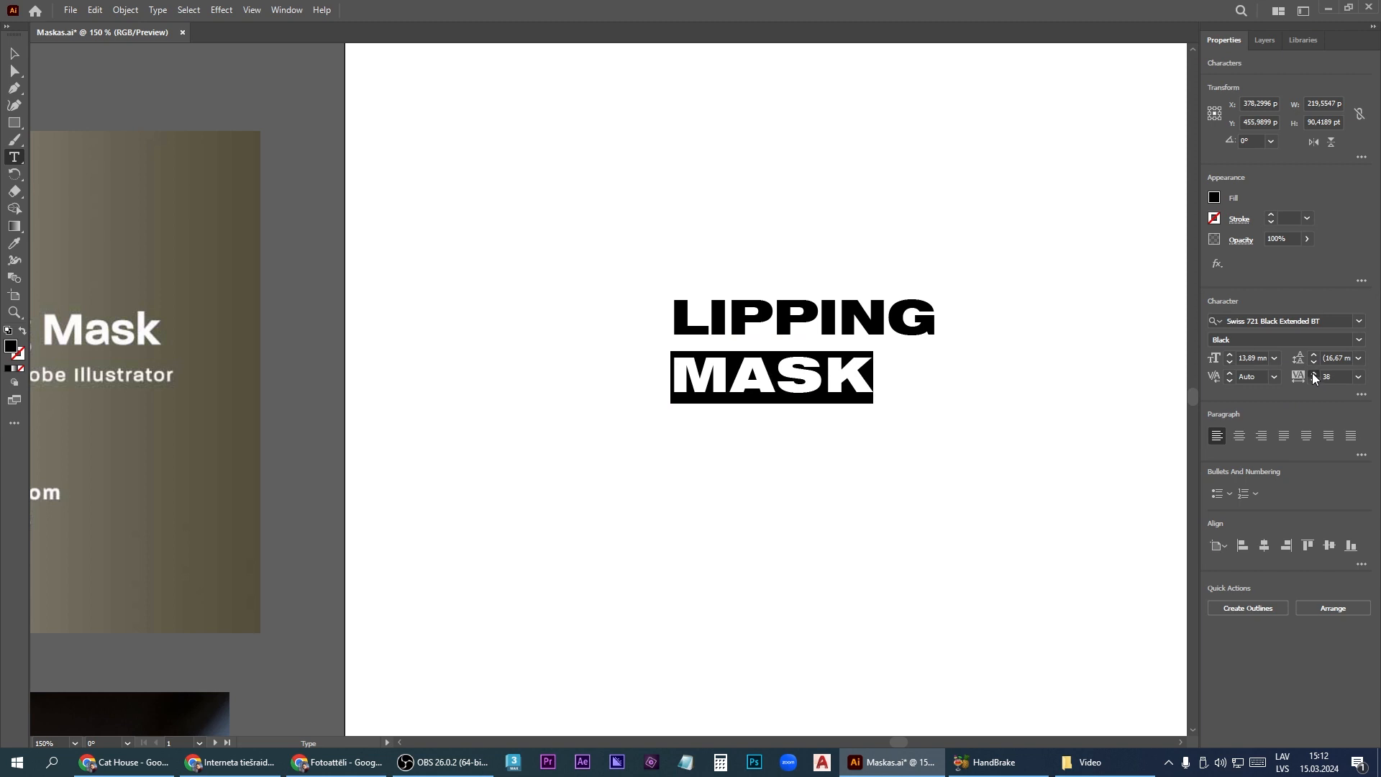
click(1313, 373)
- Tighten the tracking of the word LIPPING to -48
double_click(819, 322)
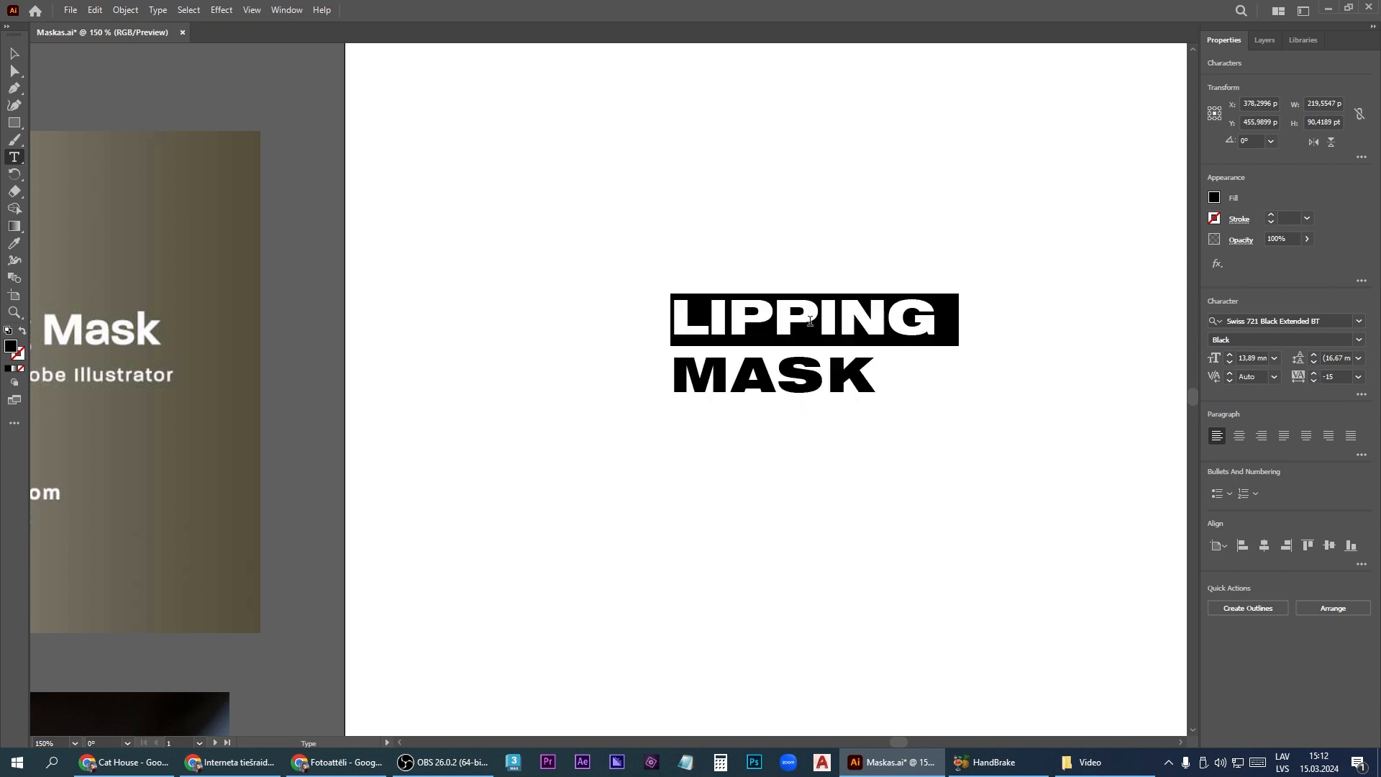
click(1314, 379)
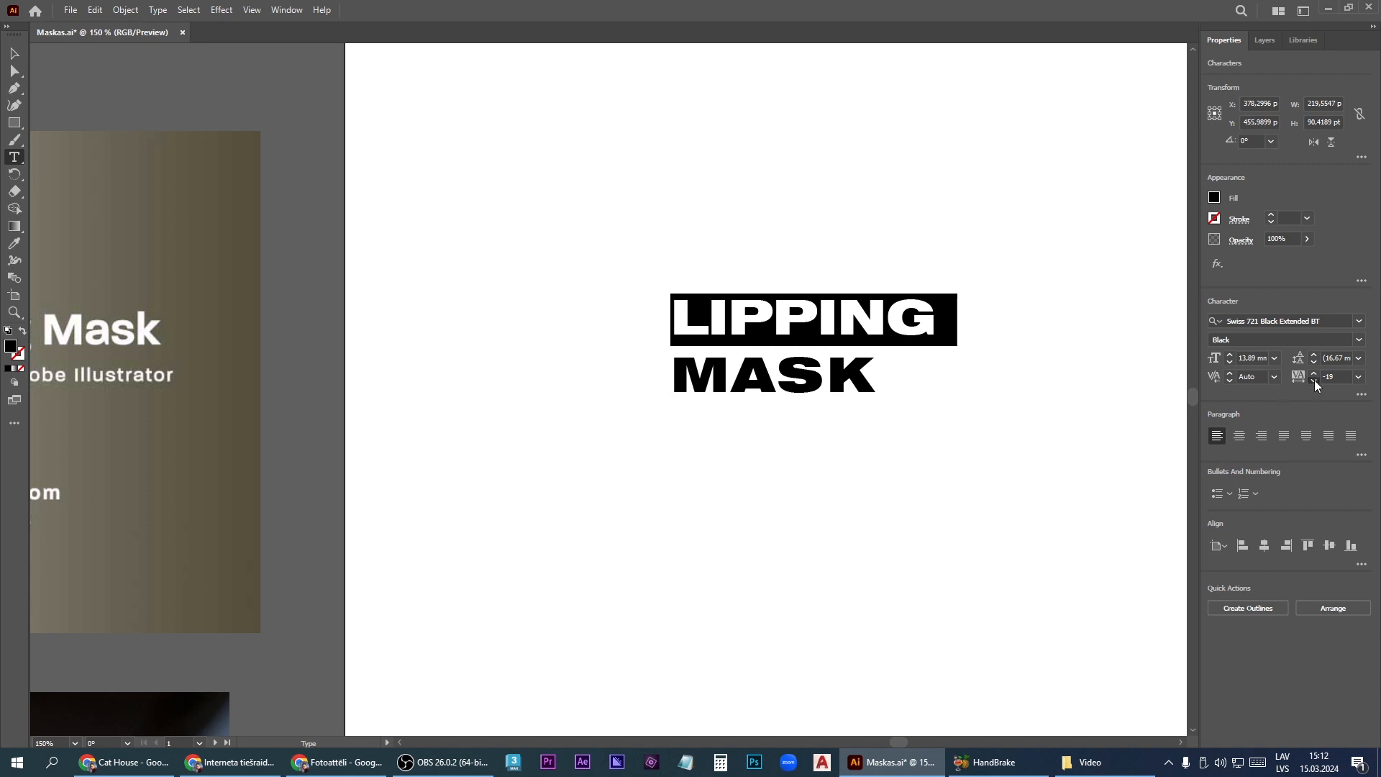
click(1314, 380)
click(1314, 379)
click(1314, 380)
click(1314, 380)
click(1313, 380)
click(1314, 380)
click(1314, 380)
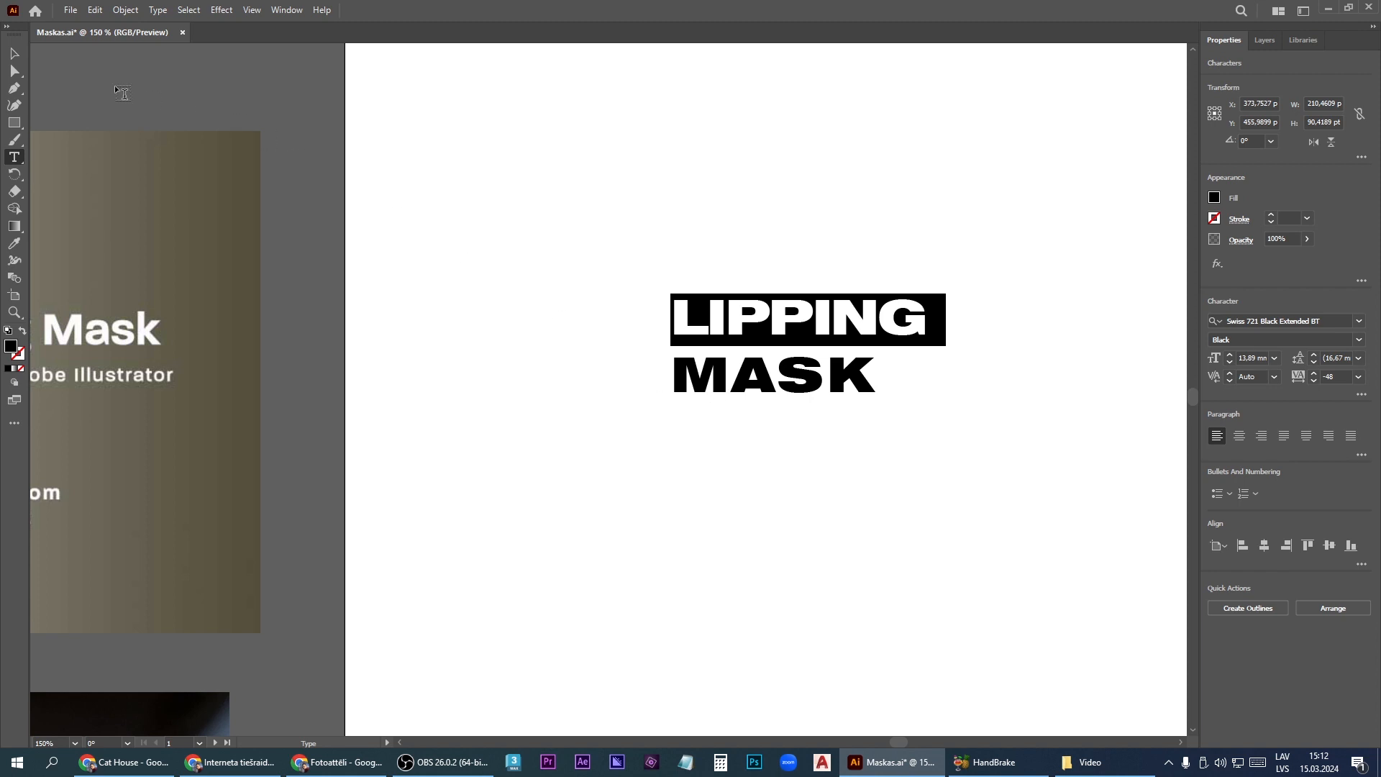
- Convert the LIPPING MASK text to outlines and ungroup it into separate letters
click(14, 54)
scroll(703, 295, up, 3)
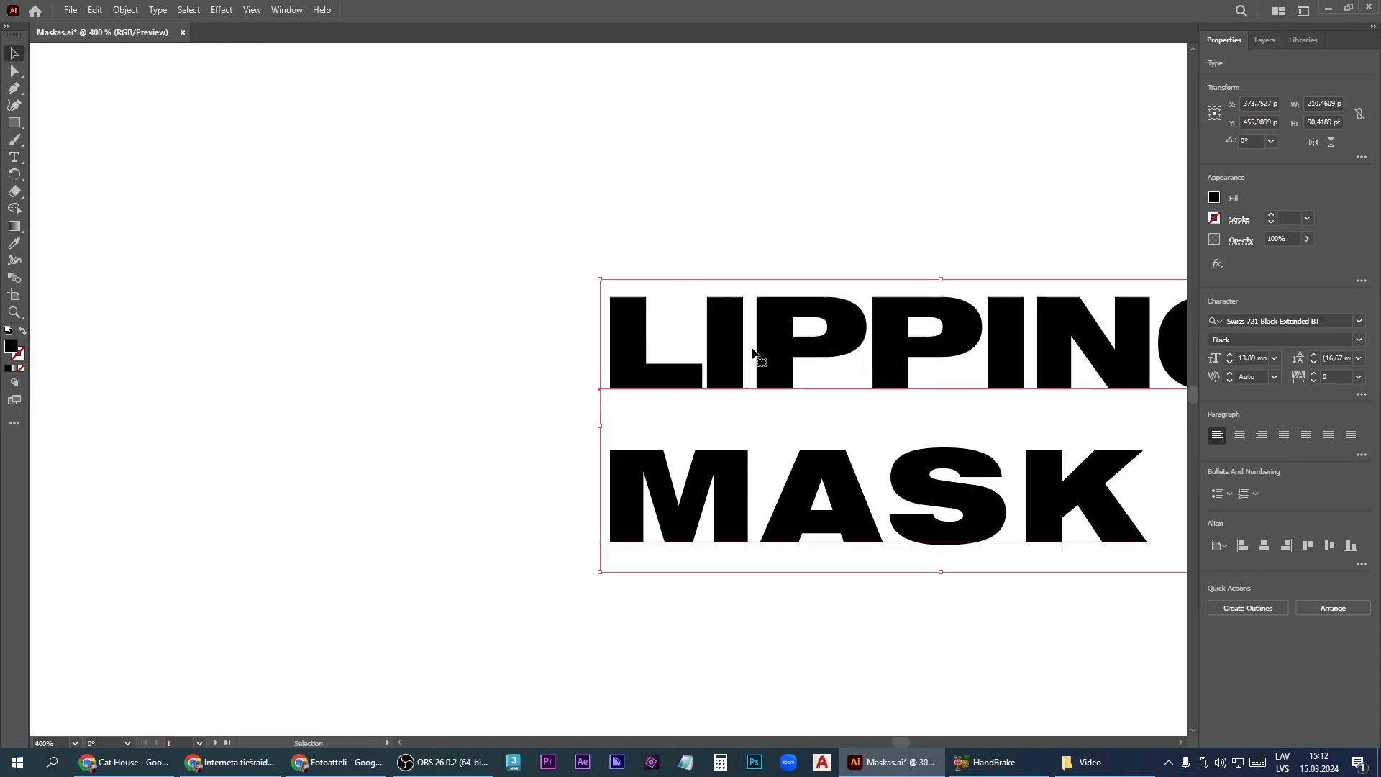
scroll(709, 348, down, 2)
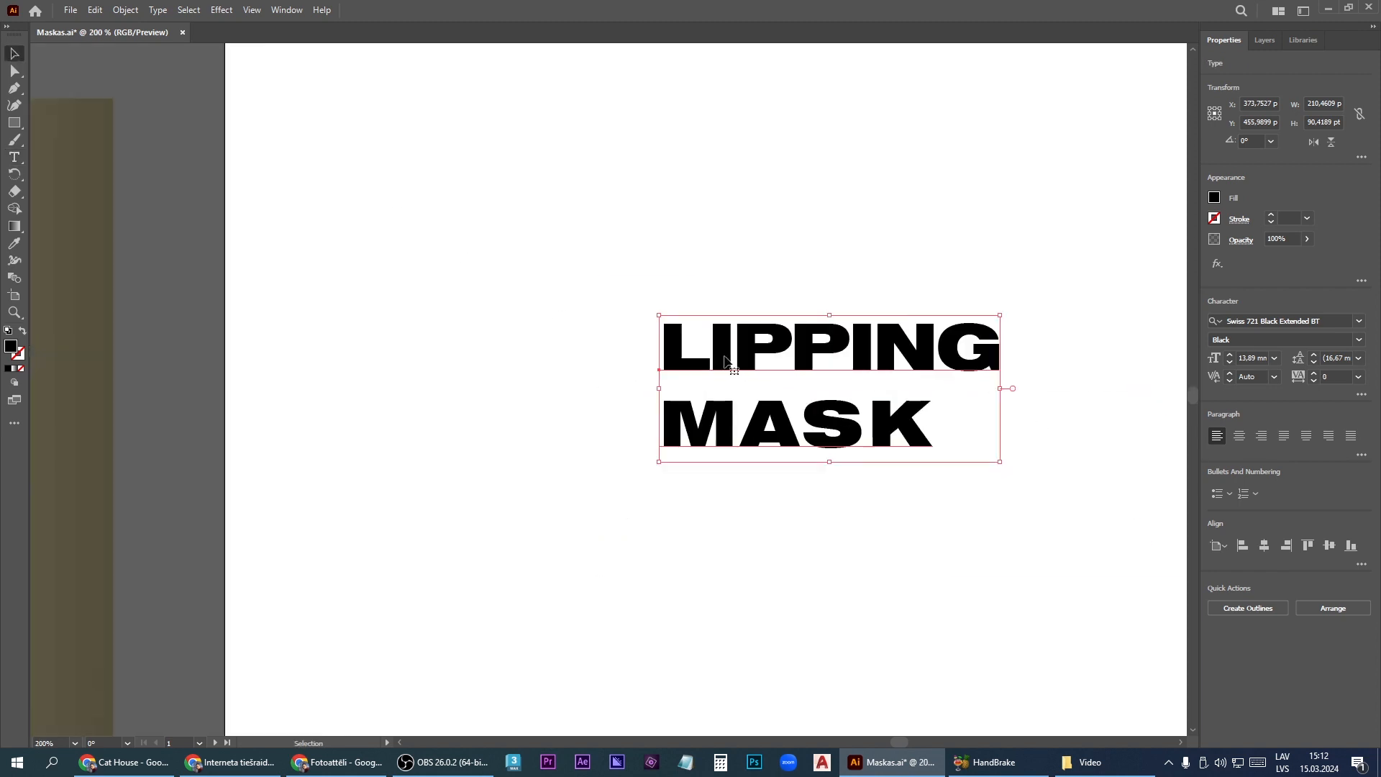
right_click(808, 363)
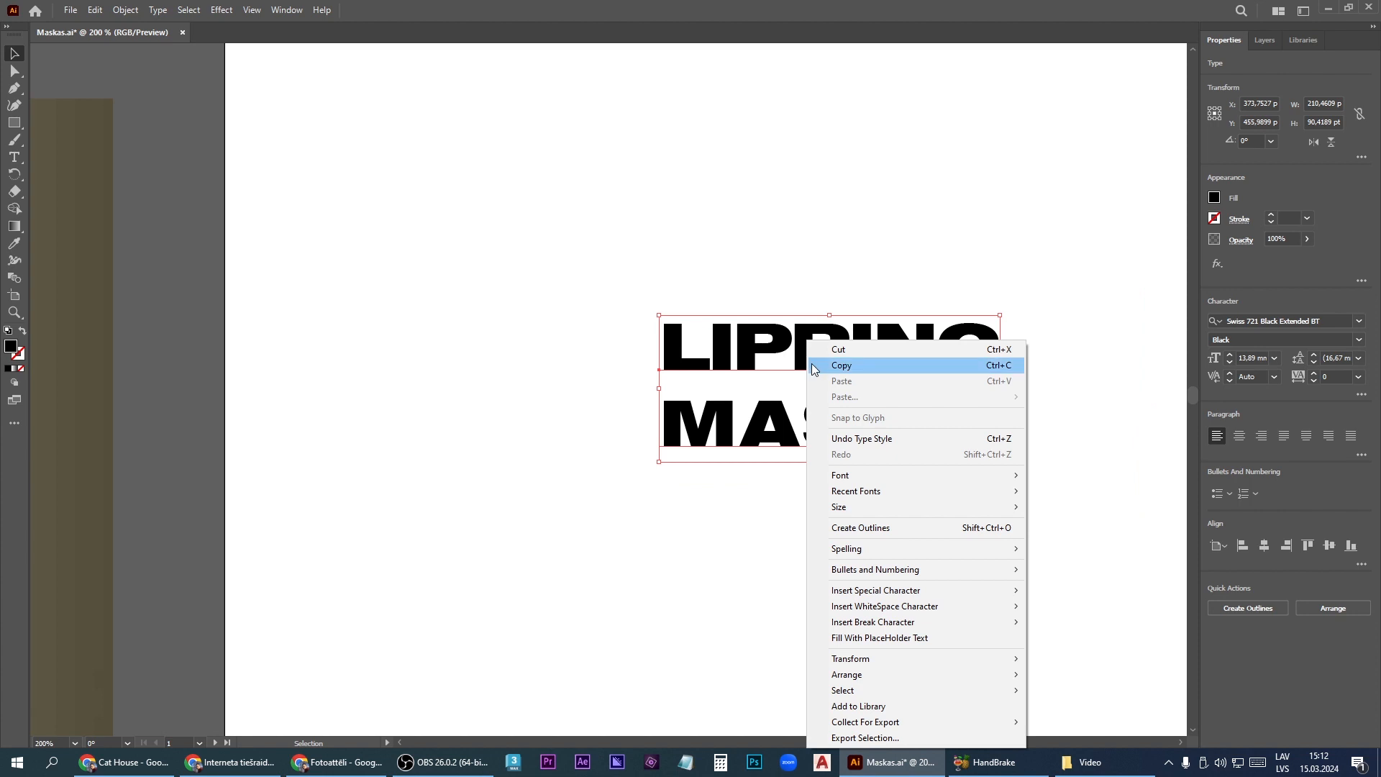
click(862, 529)
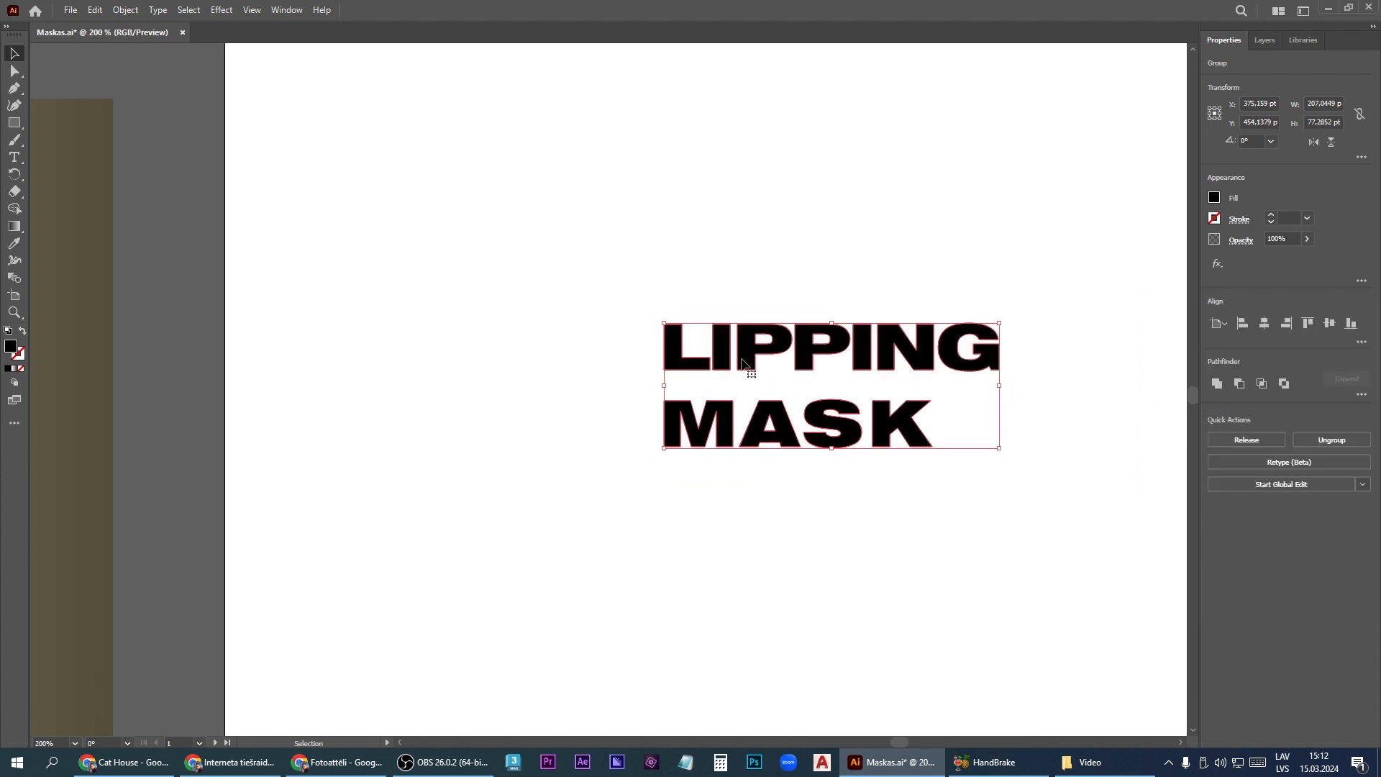
click(1331, 439)
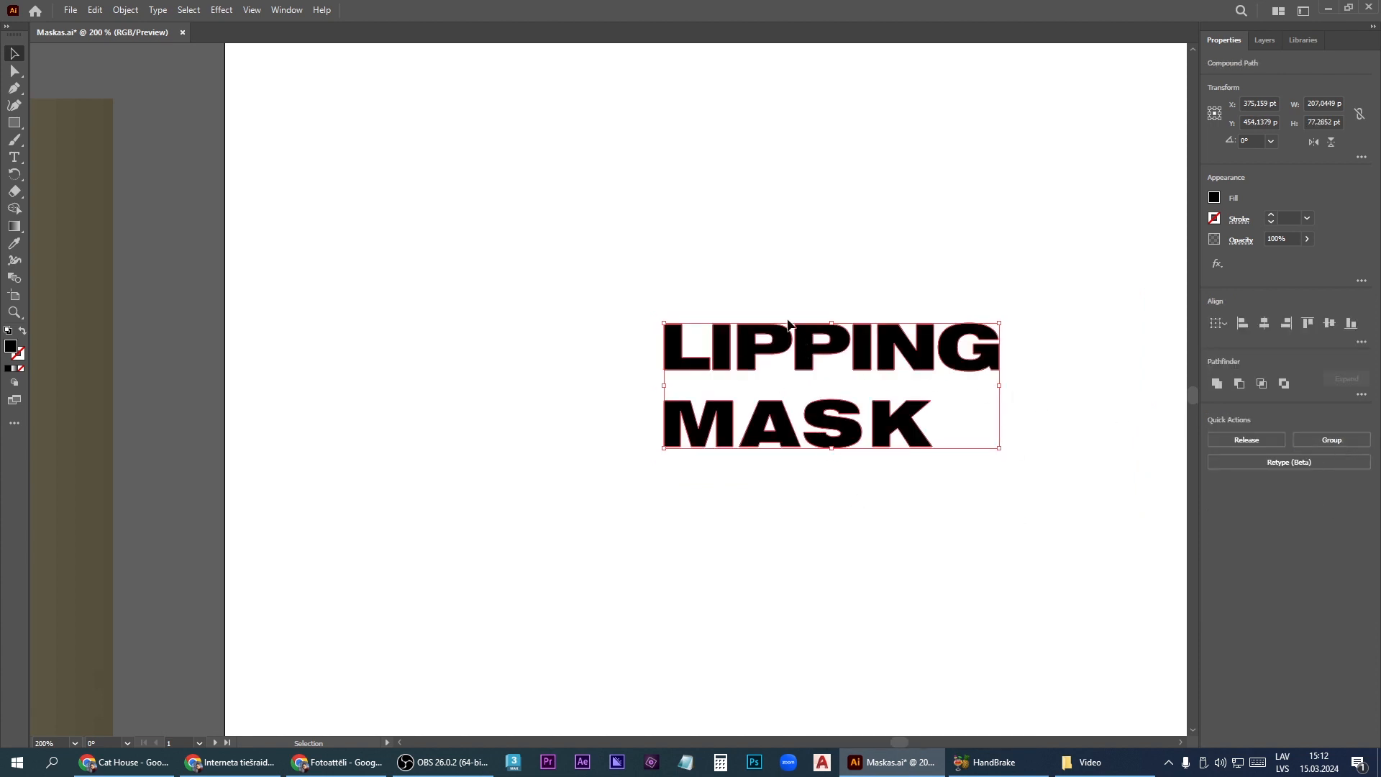
- Move the individual letters of LIPPING closer together so that the gaps between them are narrow
click(779, 340)
scroll(780, 349, up, 2)
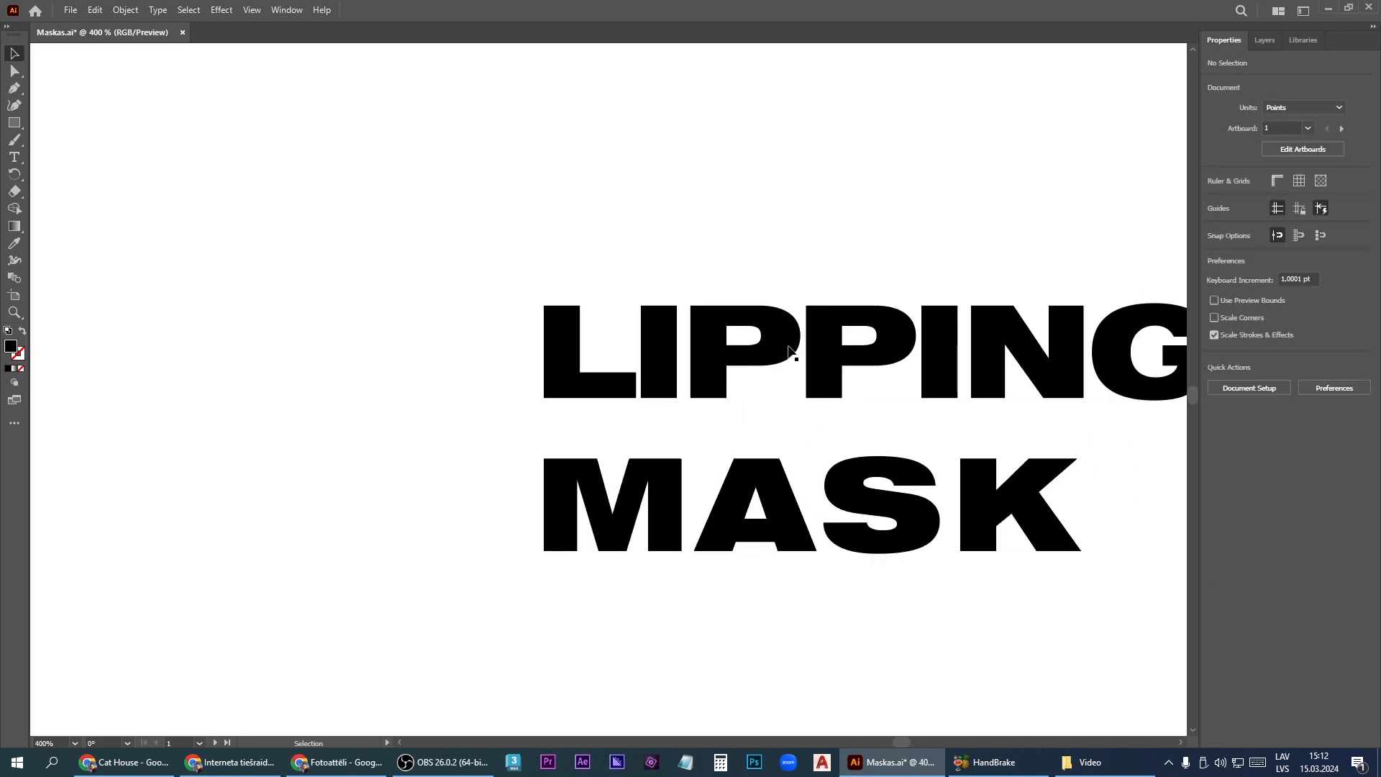
drag(789, 350, 780, 348)
drag(872, 356, 971, 383)
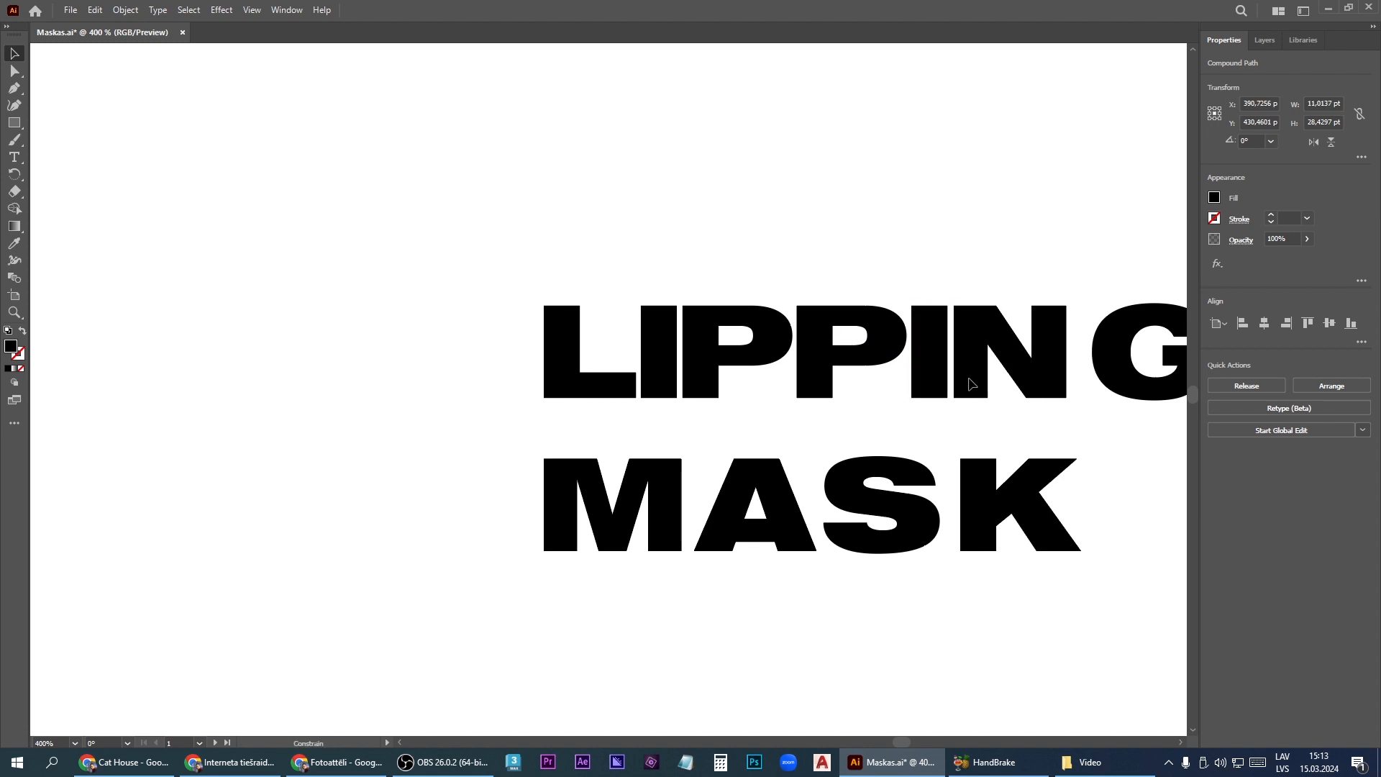
- Spread the letters K, S and A of MASK so the word spans the full width of LIPPING
key(ctrl+minus)
drag(987, 503, 1071, 503)
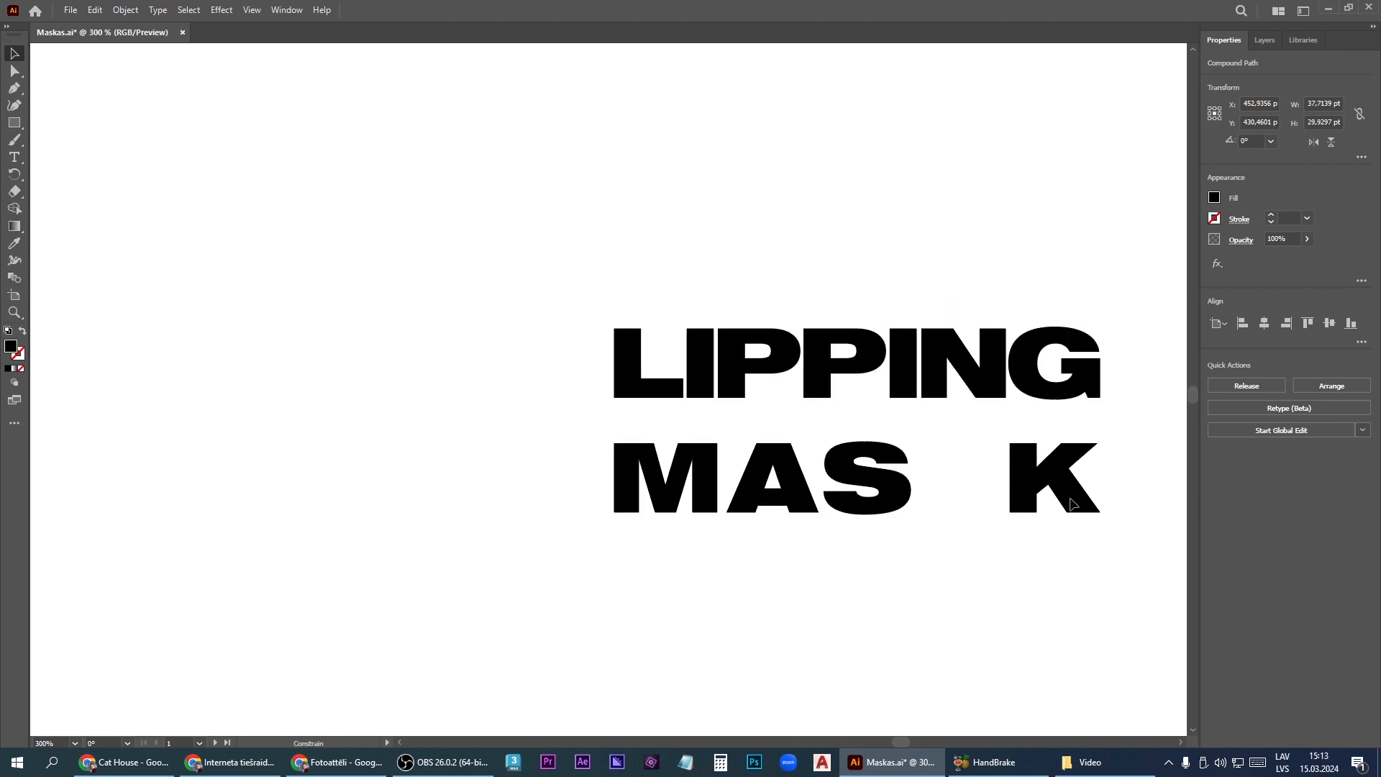
drag(899, 500, 958, 500)
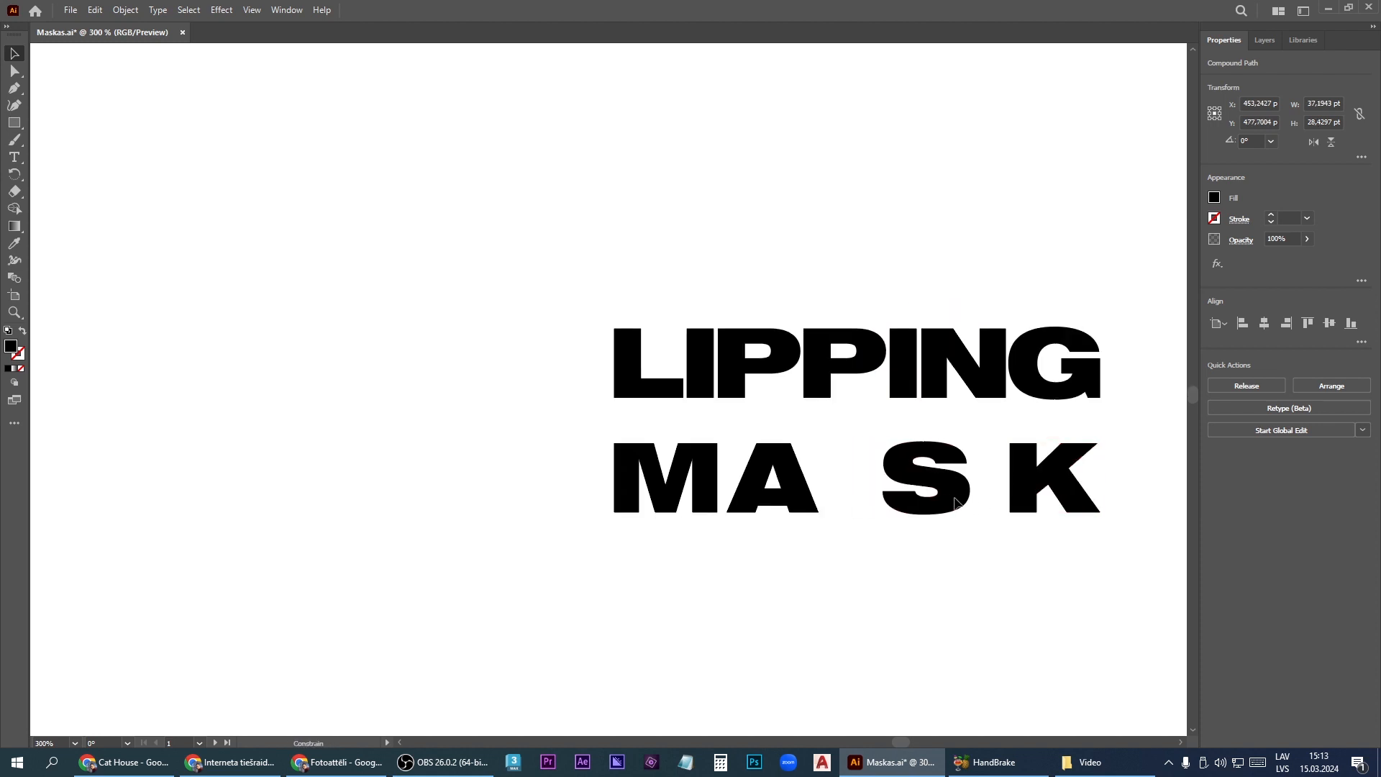
mouse_move(815, 501)
mouse_down()
mouse_move(856, 502)
mouse_move(835, 504)
mouse_up()
- Draw a circle about 348 pt in diameter over the sample banner's large C and lower its opacity to 53%
key(ctrl+minus)
key(ctrl+minus)
key(ctrl+minus)
key(ctrl+minus)
key(ctrl+minus)
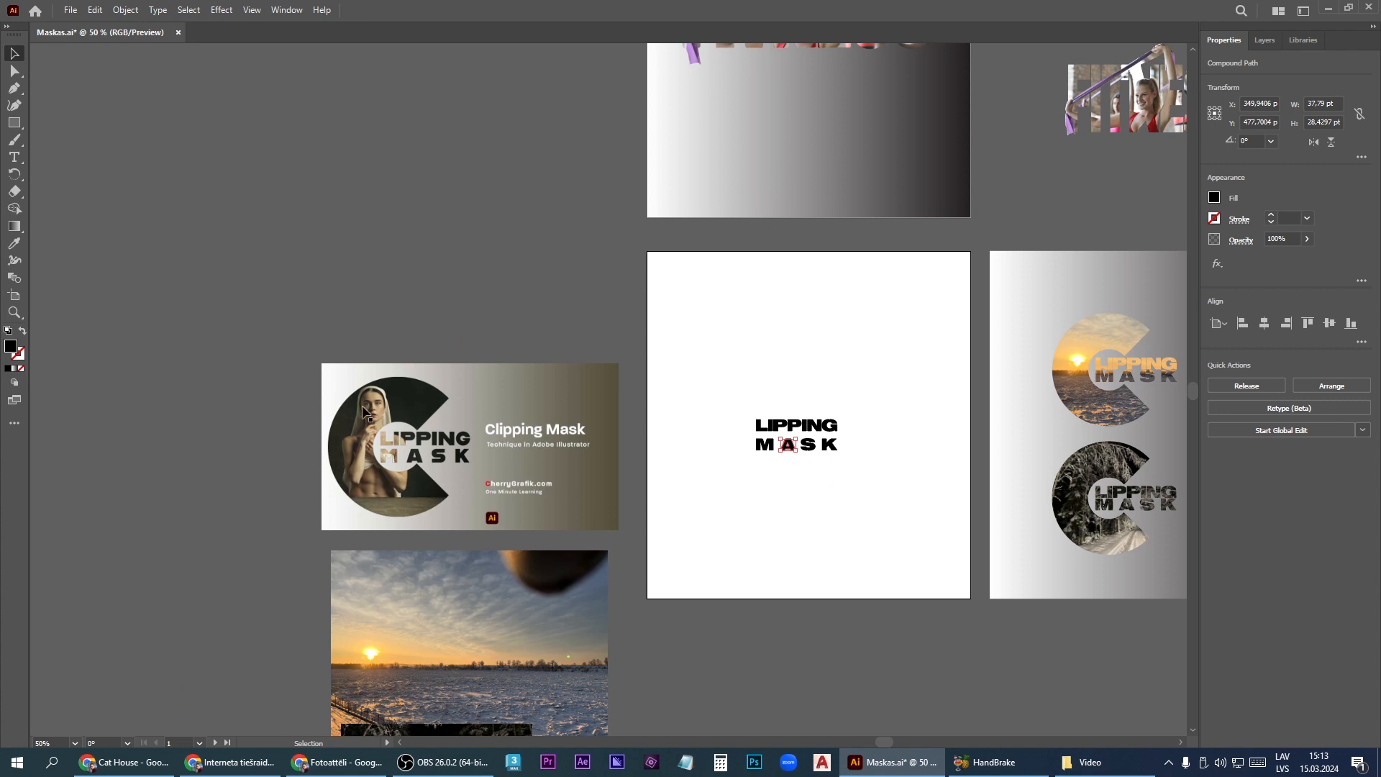
drag(14, 123, 77, 136)
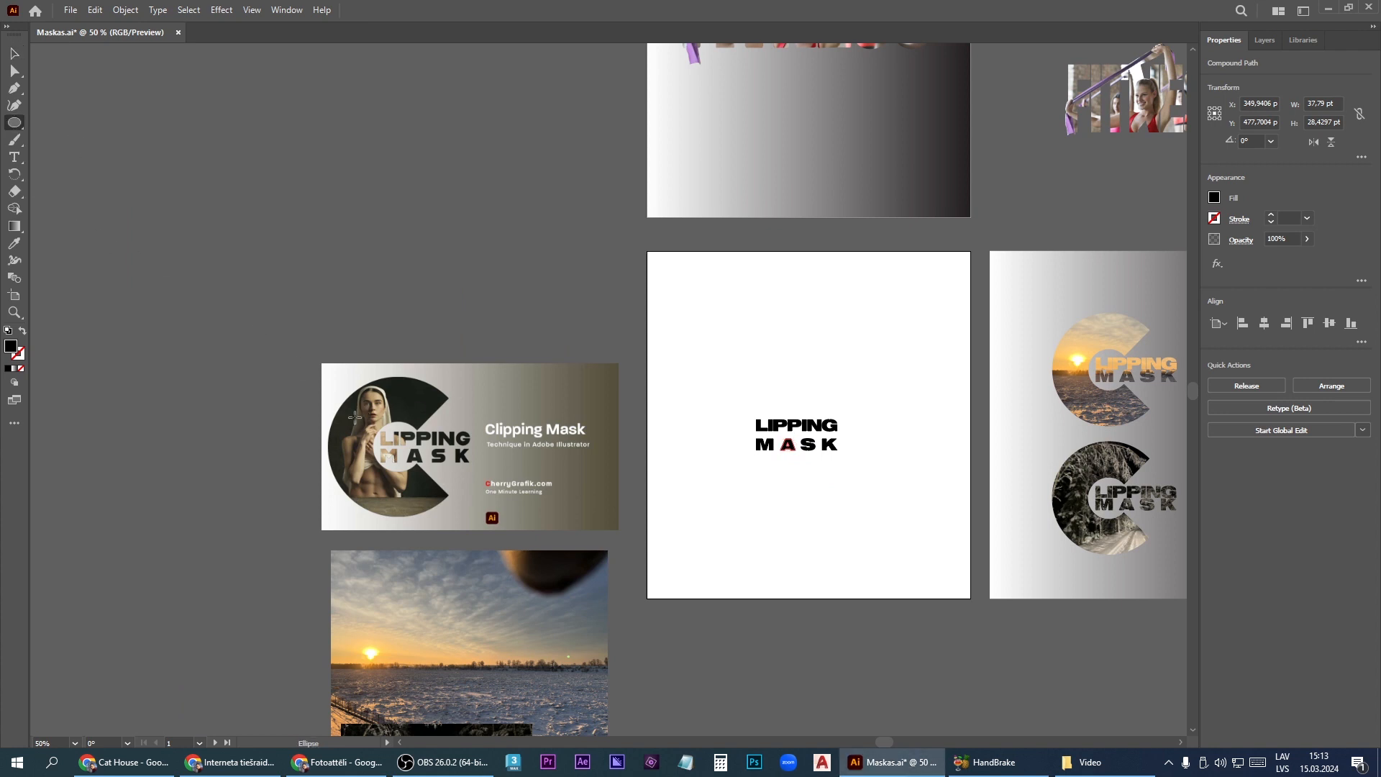
scroll(359, 431, up, 2)
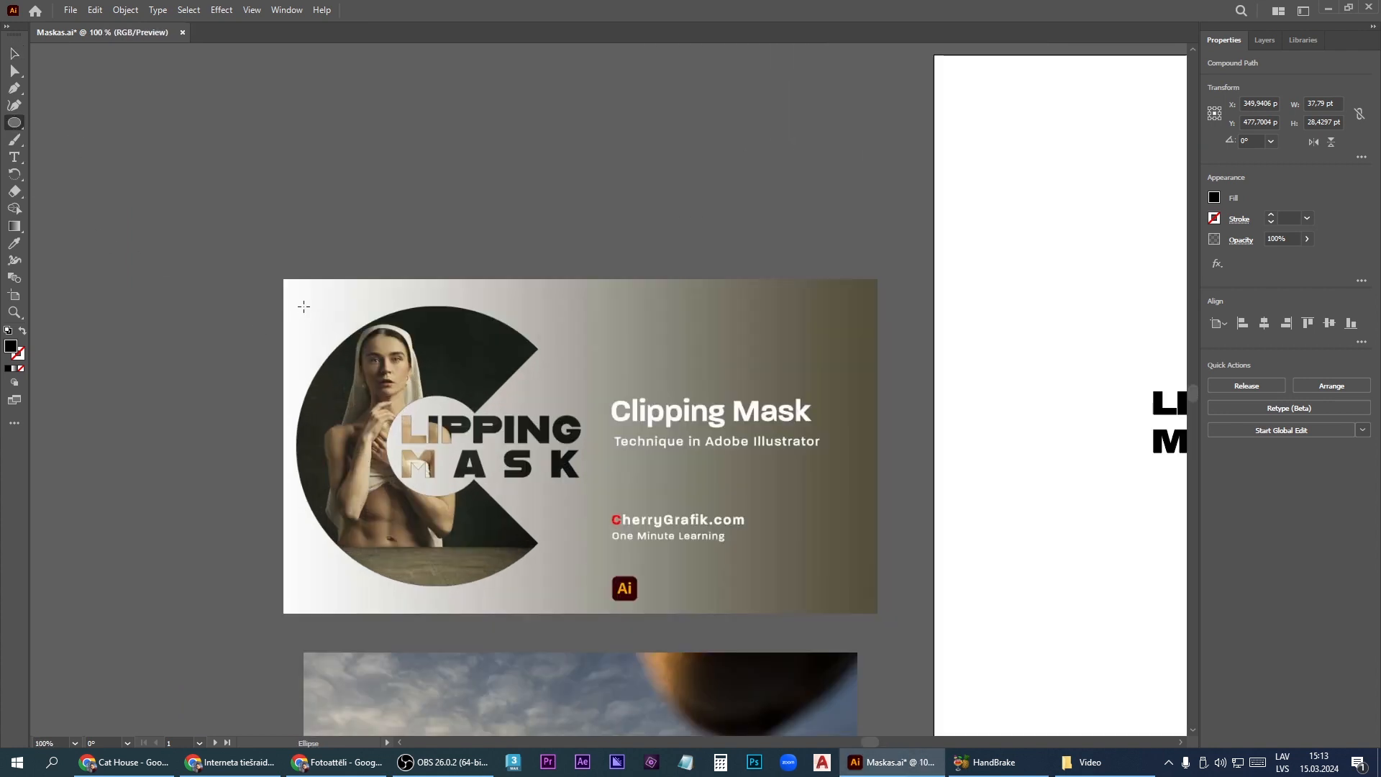
drag(303, 307, 532, 588)
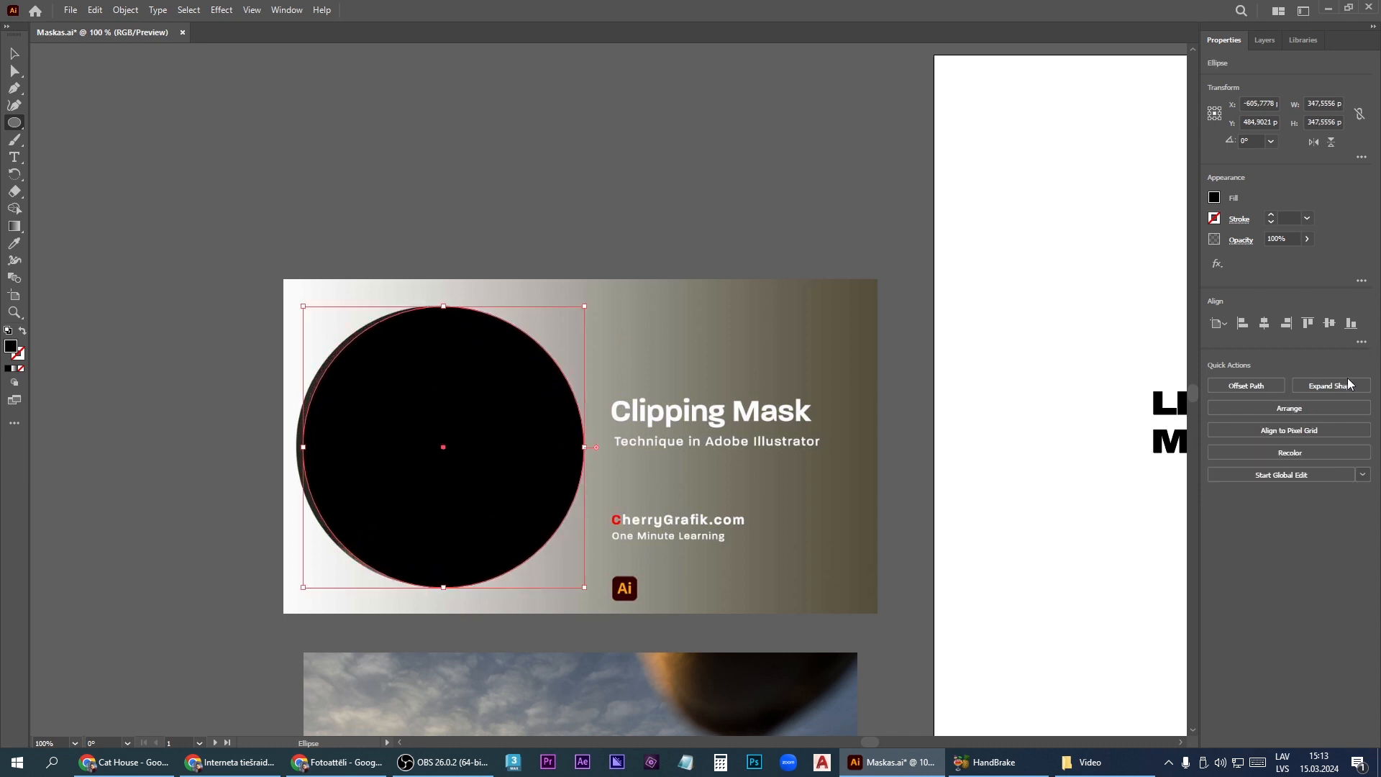
click(1306, 239)
click(1280, 257)
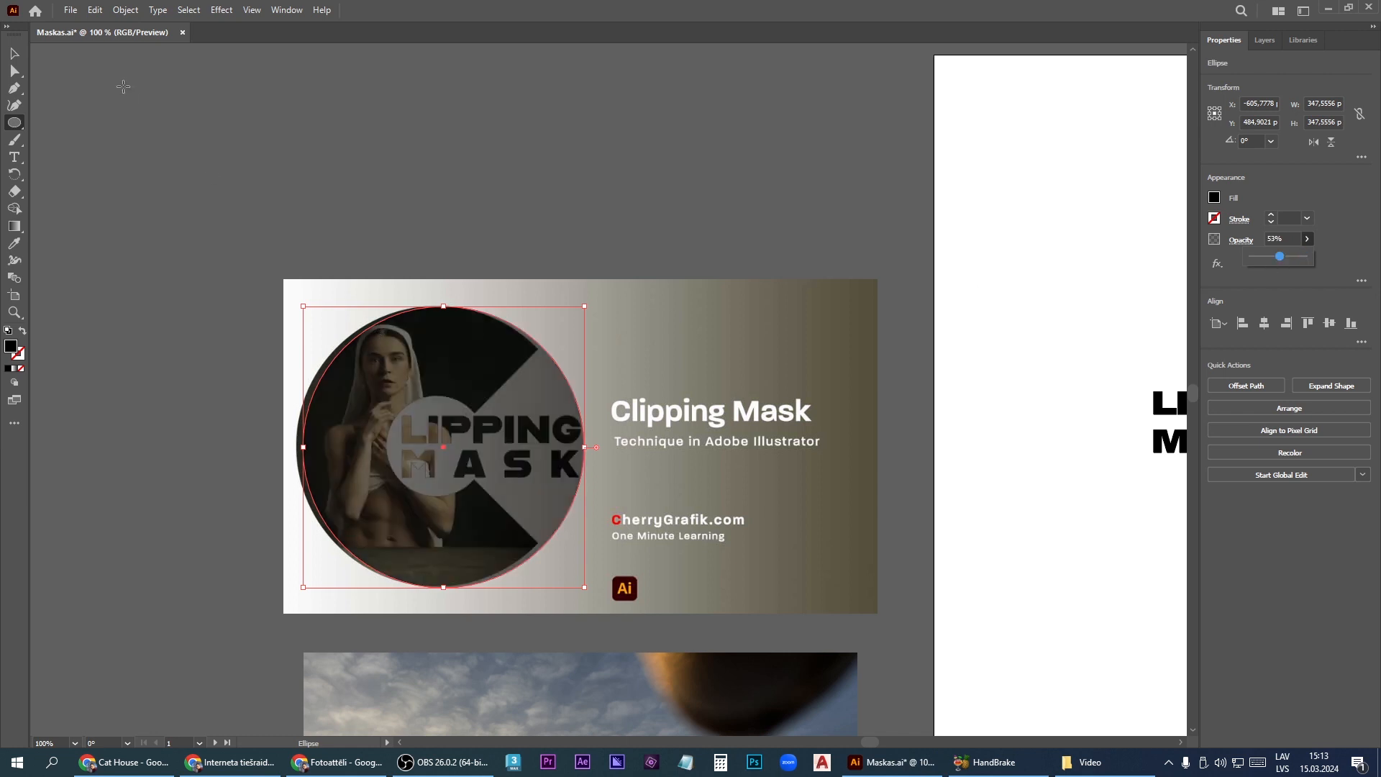
click(15, 53)
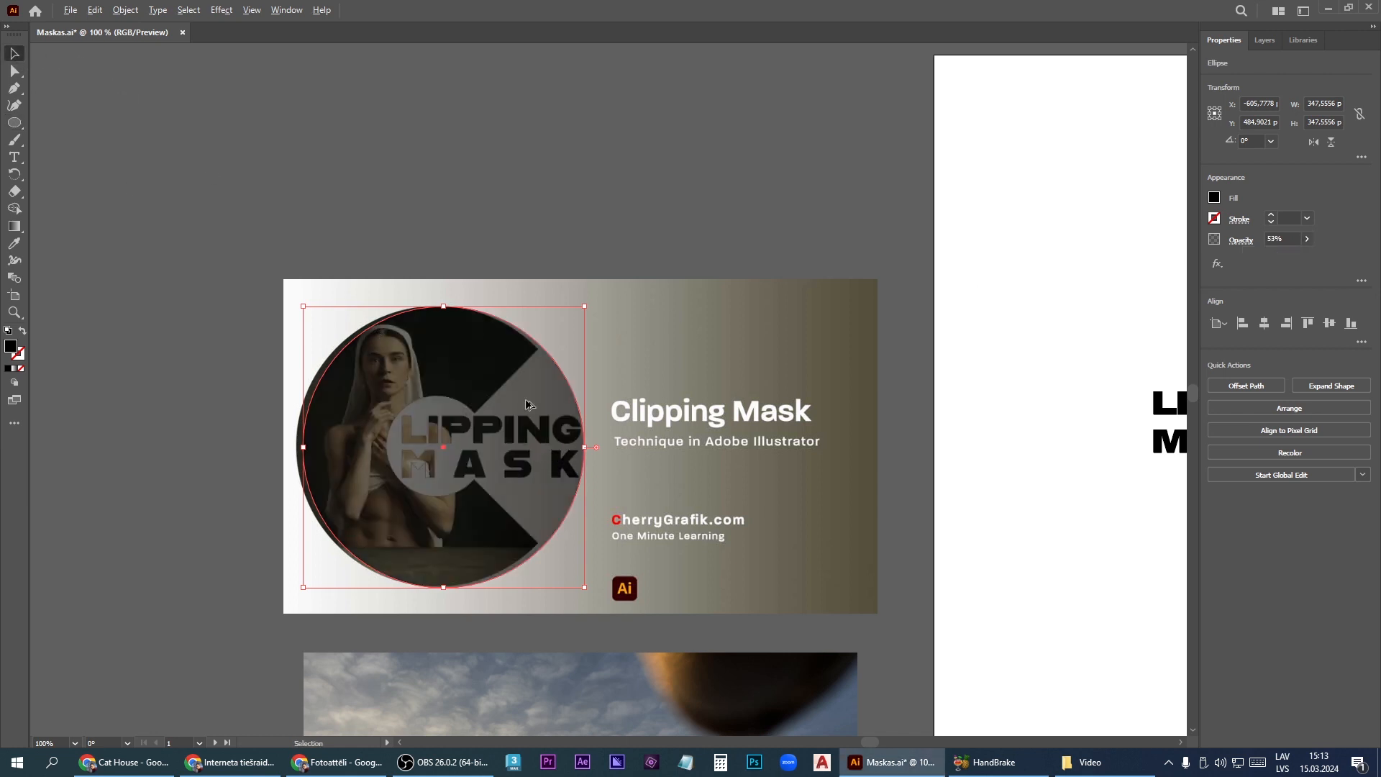
- Make a smaller copy of the circle over the inner disc of the banner's C and align both circles on their horizontal centers
drag(526, 405, 759, 362)
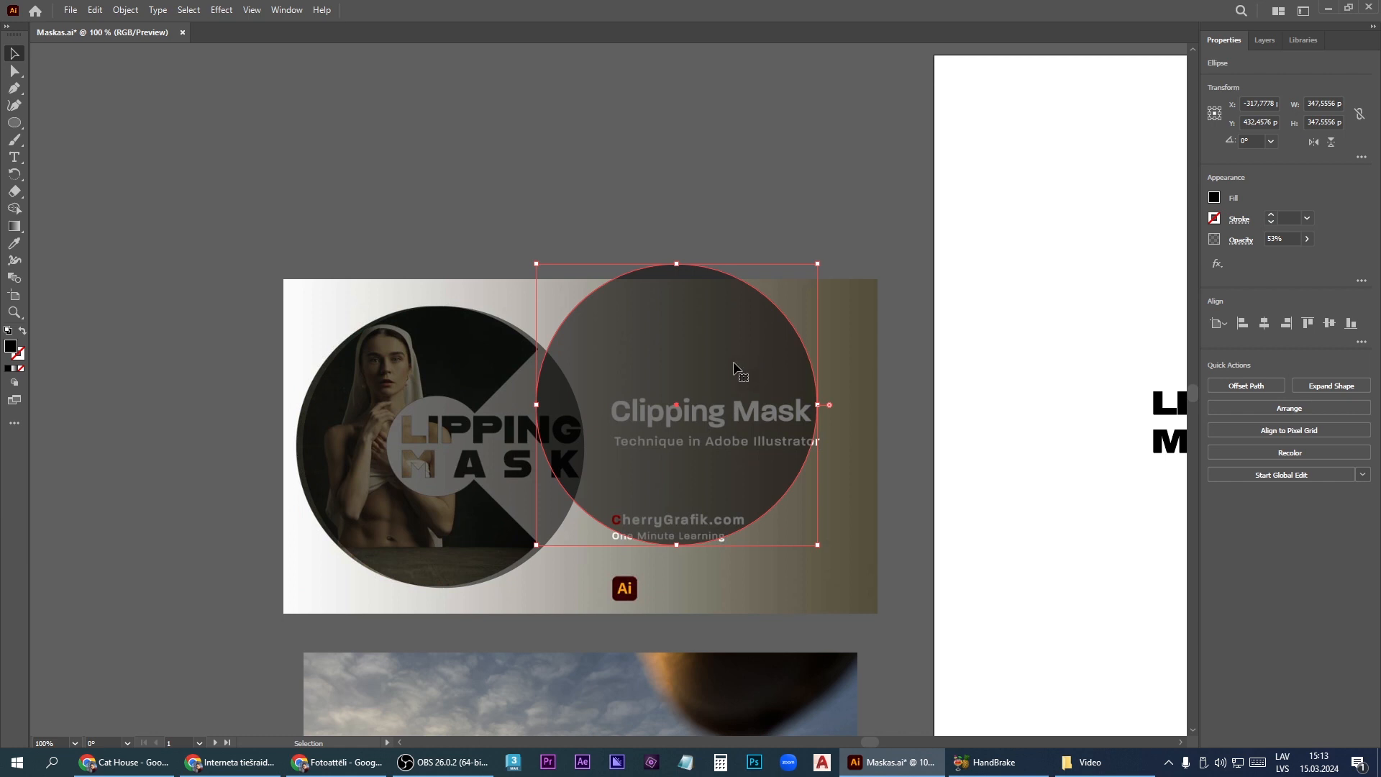
drag(815, 270, 632, 364)
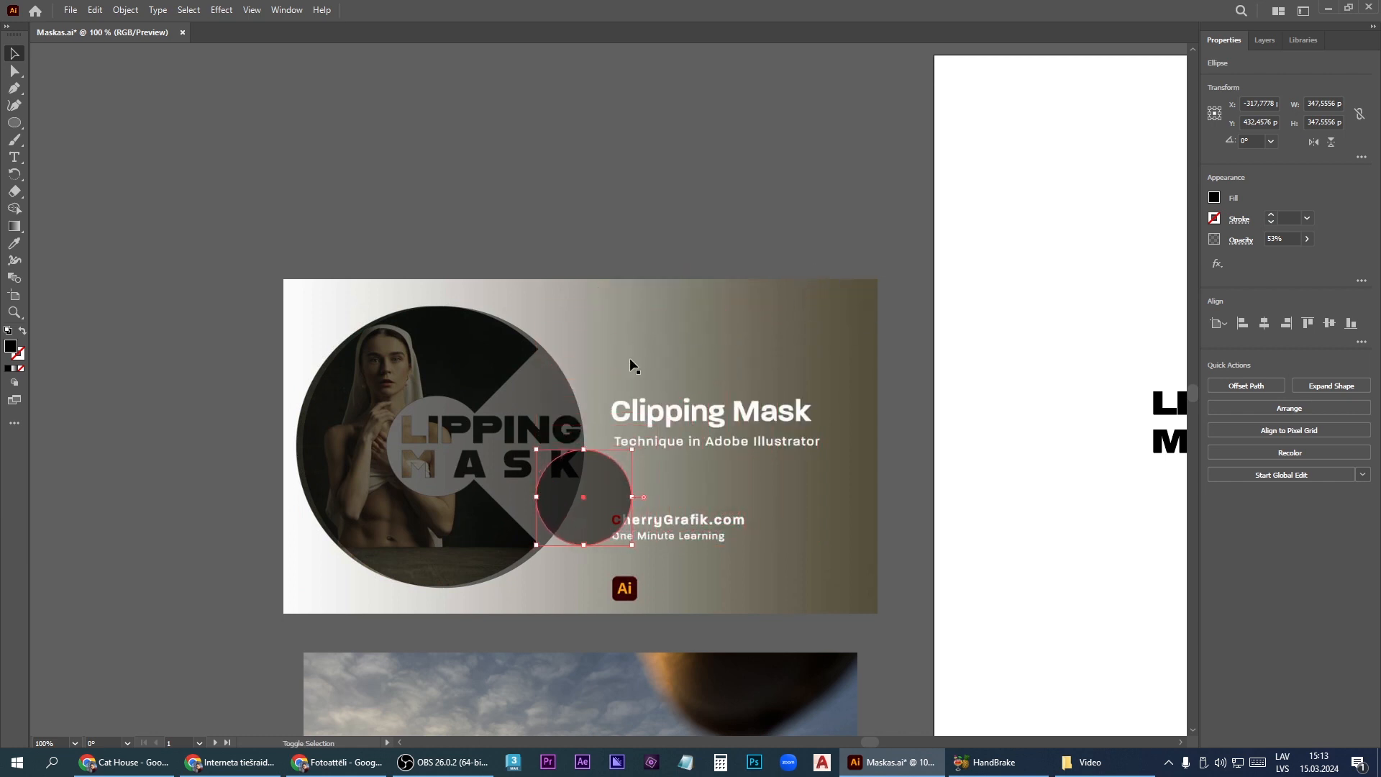
drag(624, 504, 479, 454)
shift+click(555, 395)
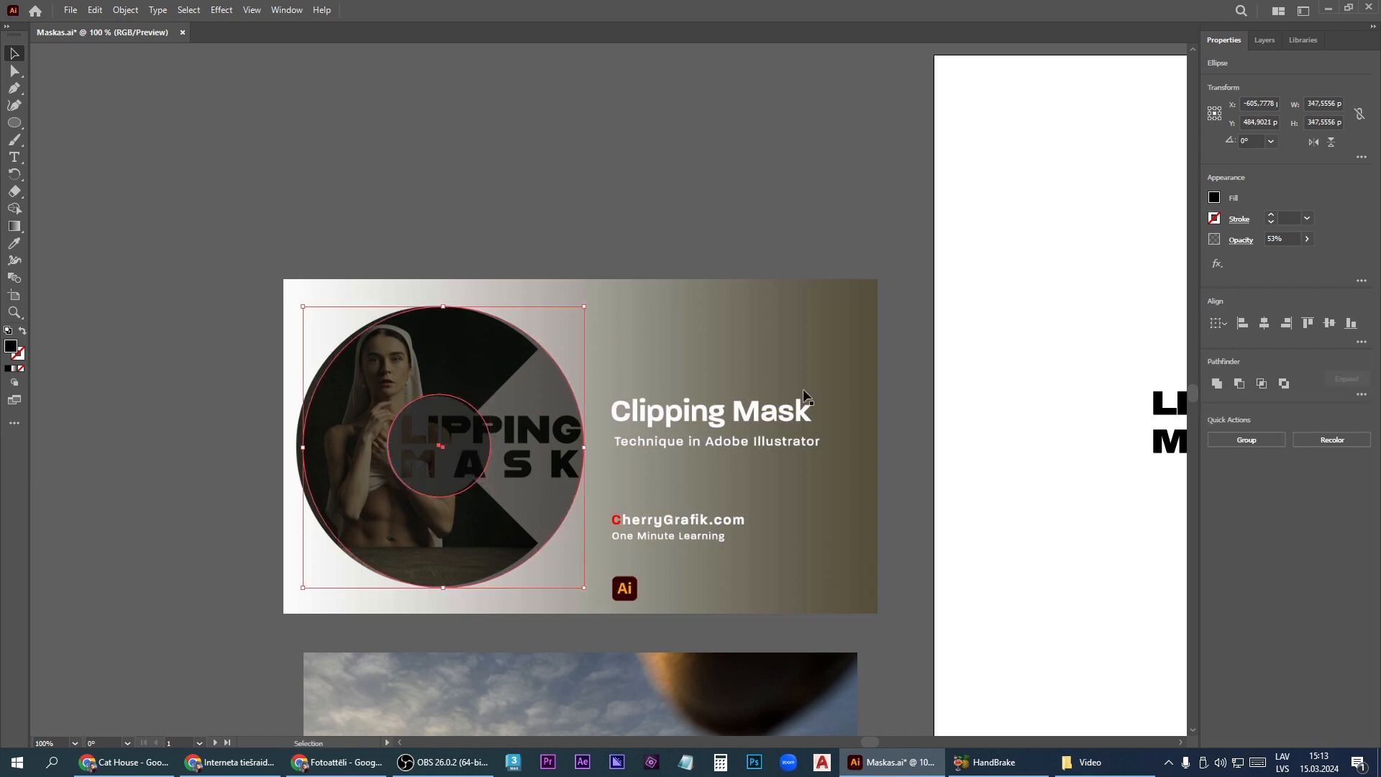
click(1267, 326)
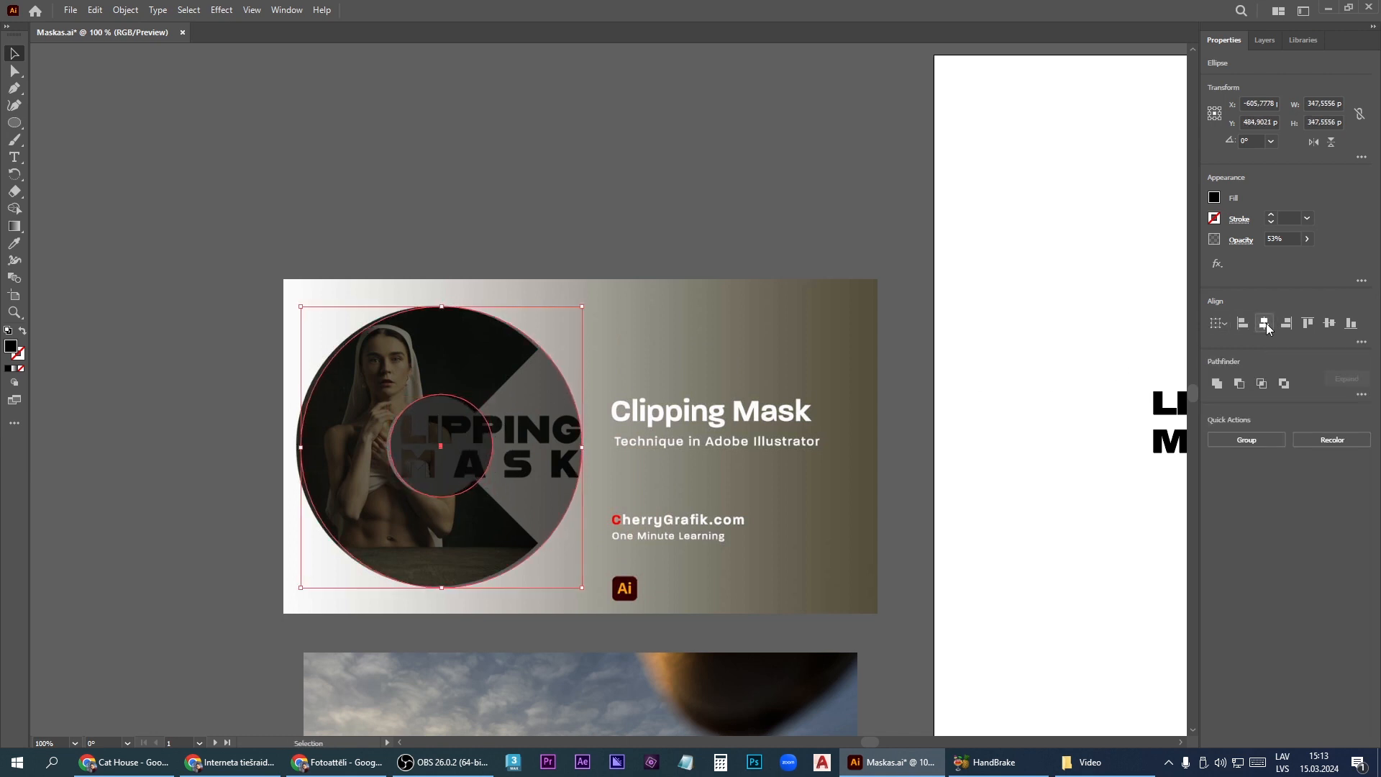
- Align both circles on their vertical centers and draw a closed five-point shape over the opening of the banner's C
click(1329, 325)
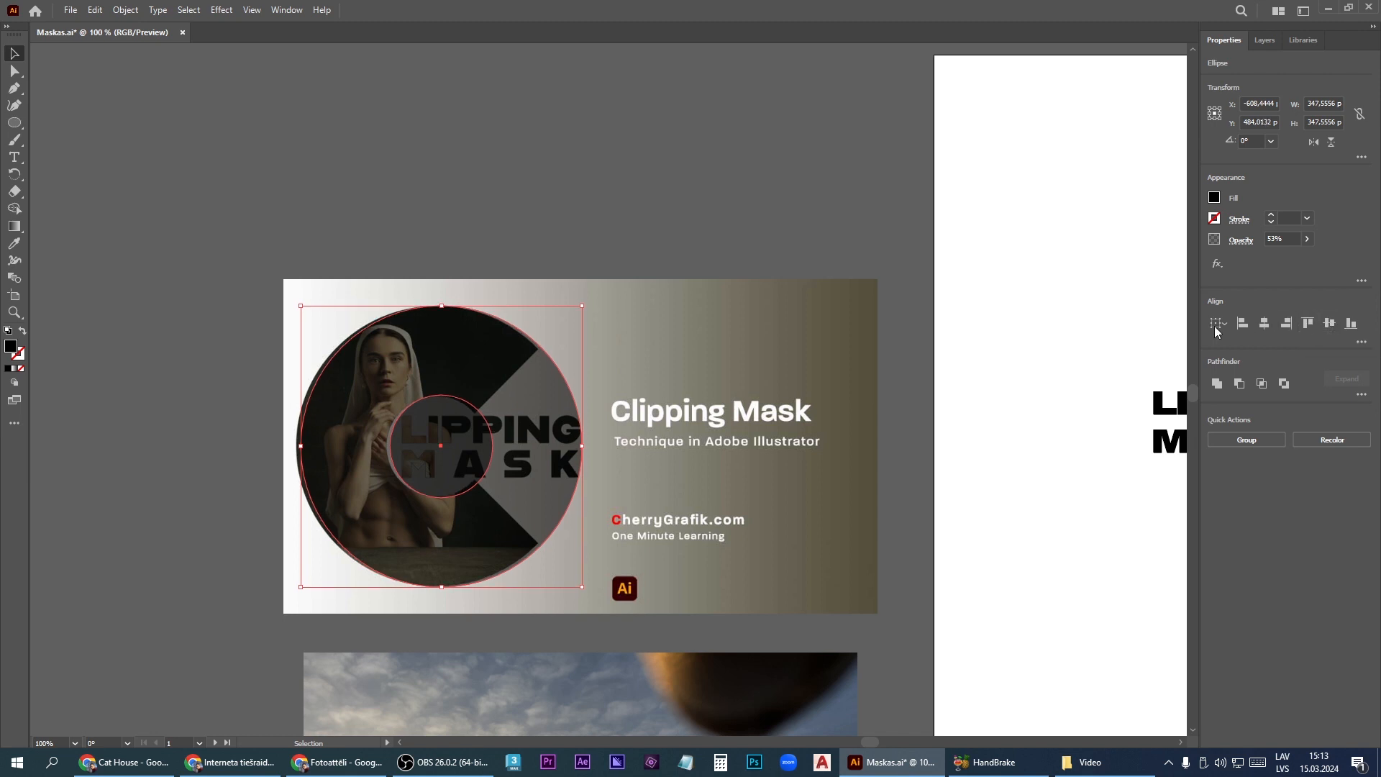
click(15, 89)
click(471, 415)
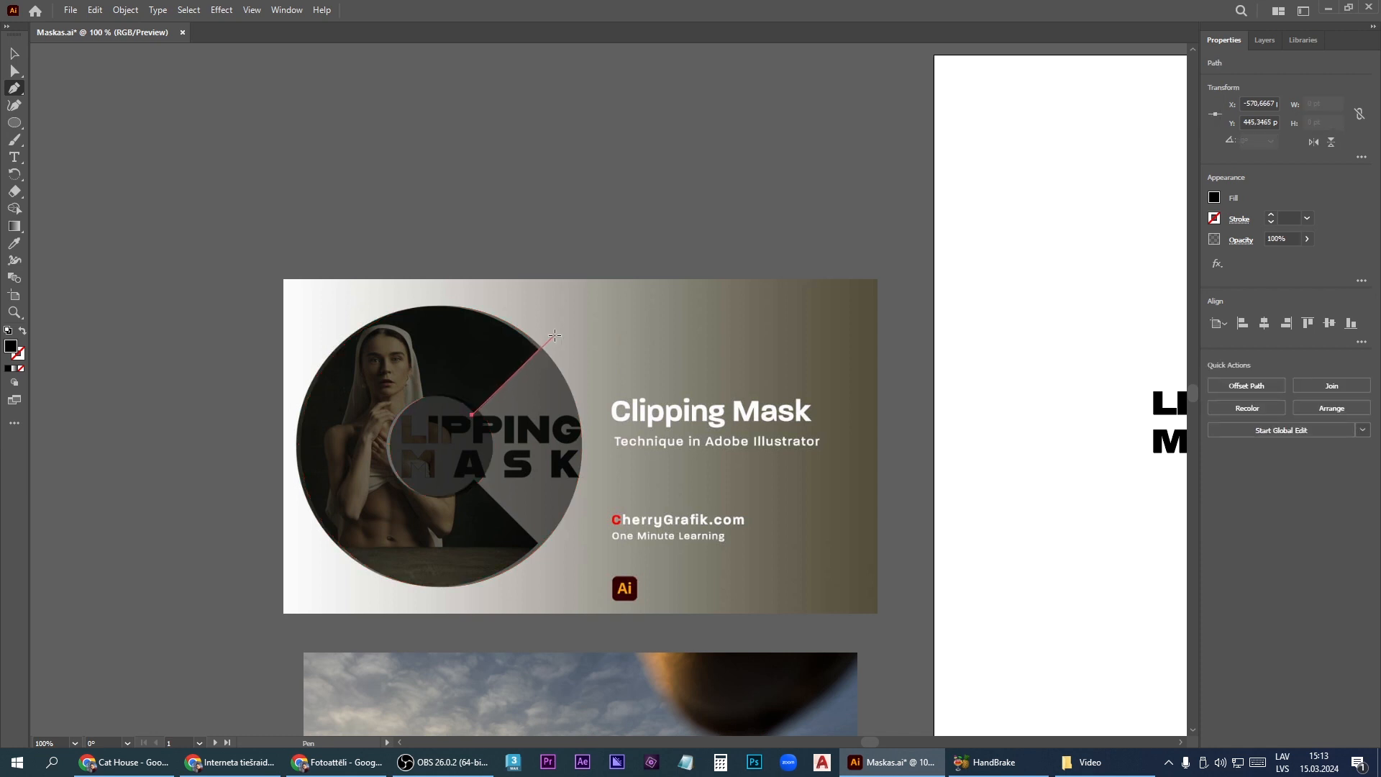
click(553, 333)
click(637, 507)
click(546, 554)
click(467, 476)
click(472, 416)
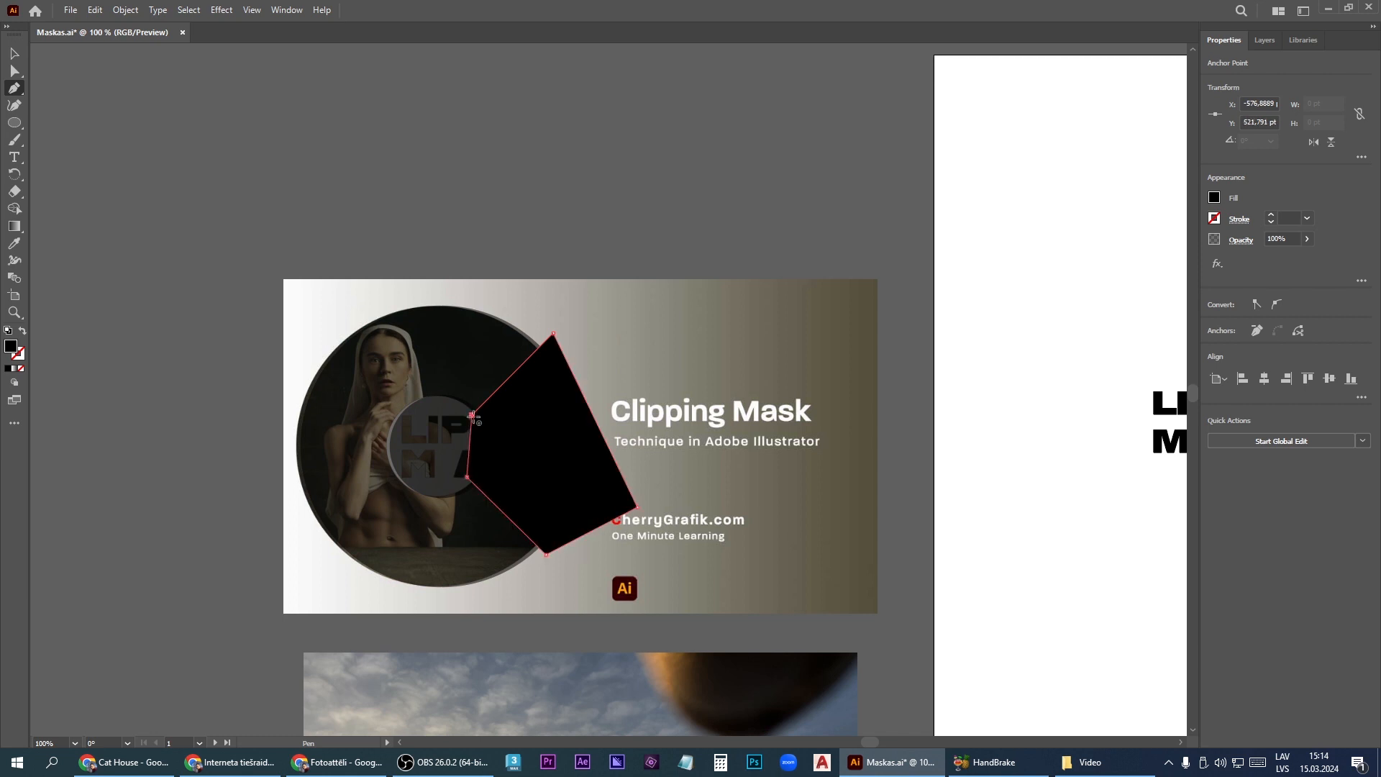
- Unite the polygon with the small circle and subtract the combined shape from the large circle to form a C
click(14, 53)
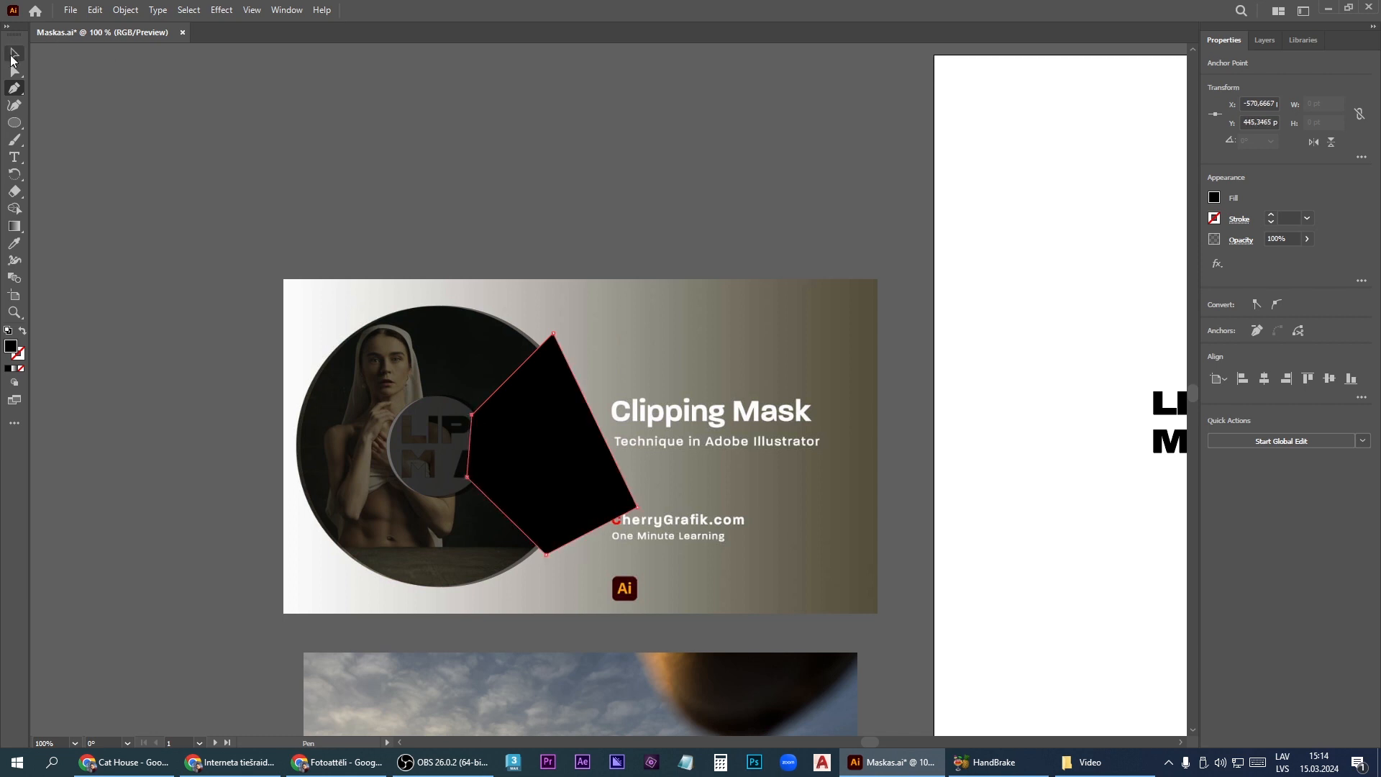
shift+click(427, 446)
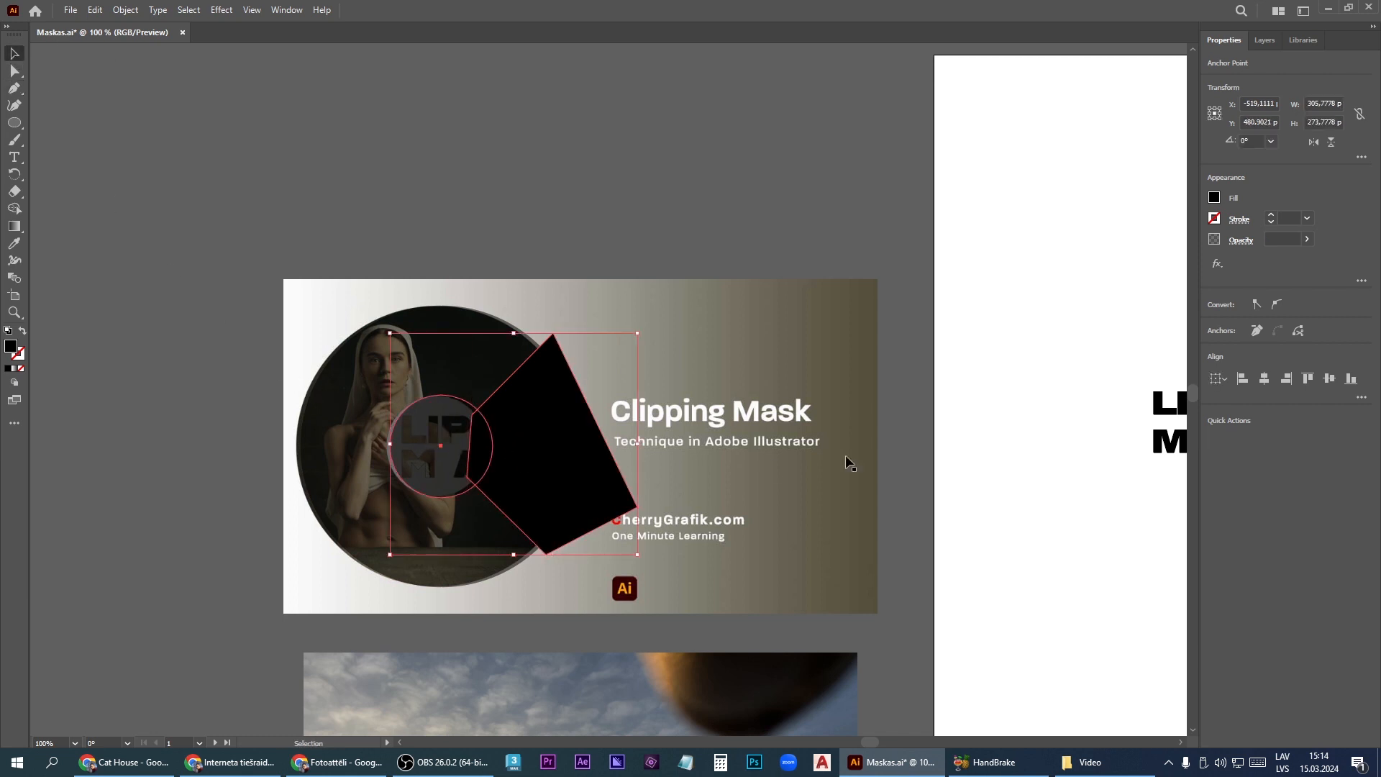
key(ctrl+g)
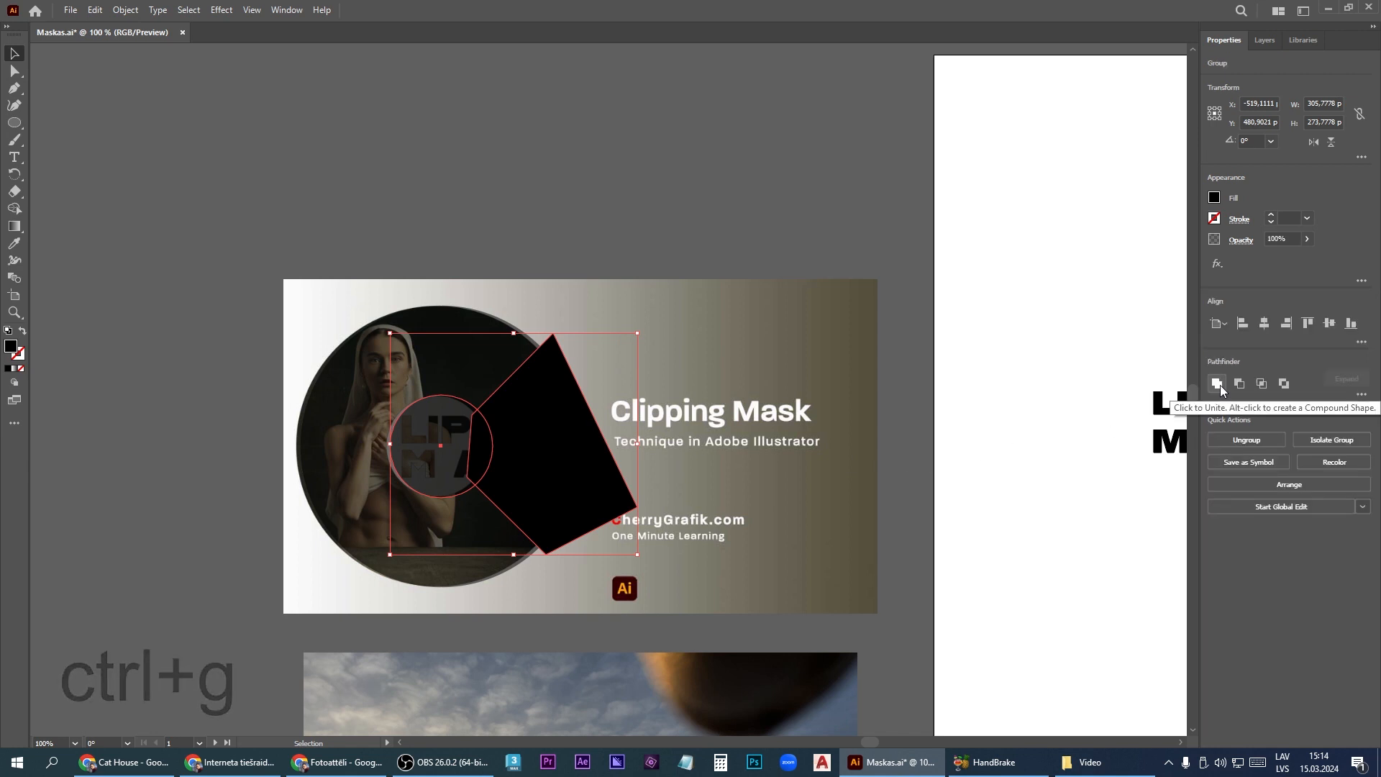
click(1220, 386)
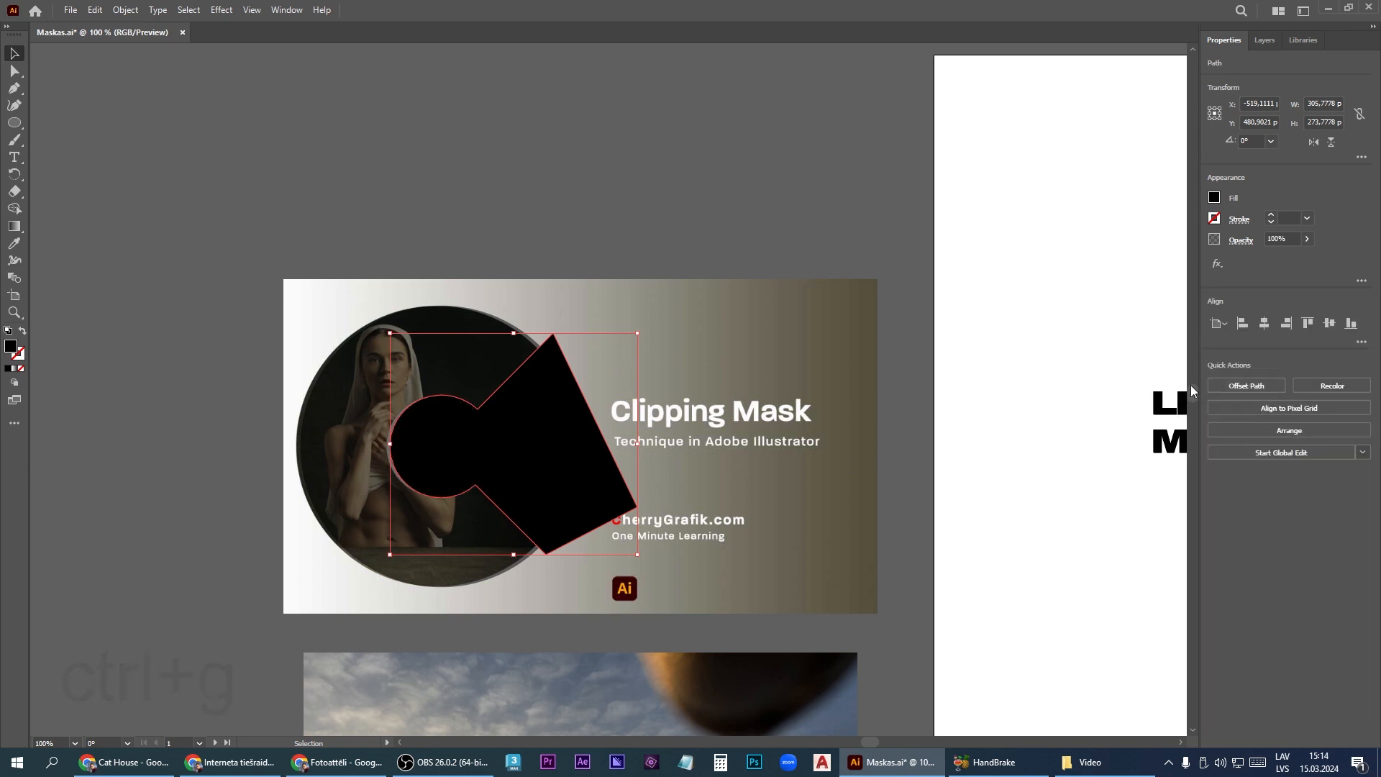
shift+click(368, 364)
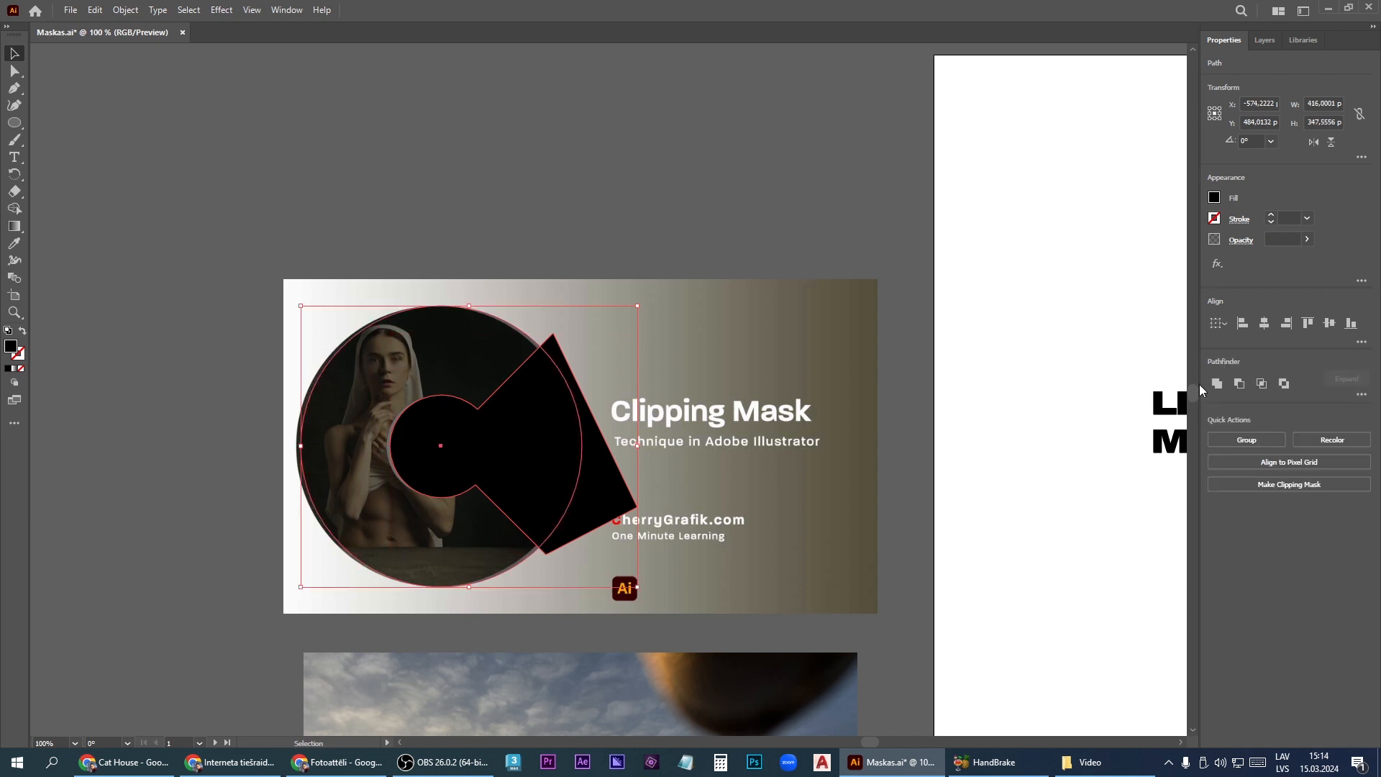
click(1239, 385)
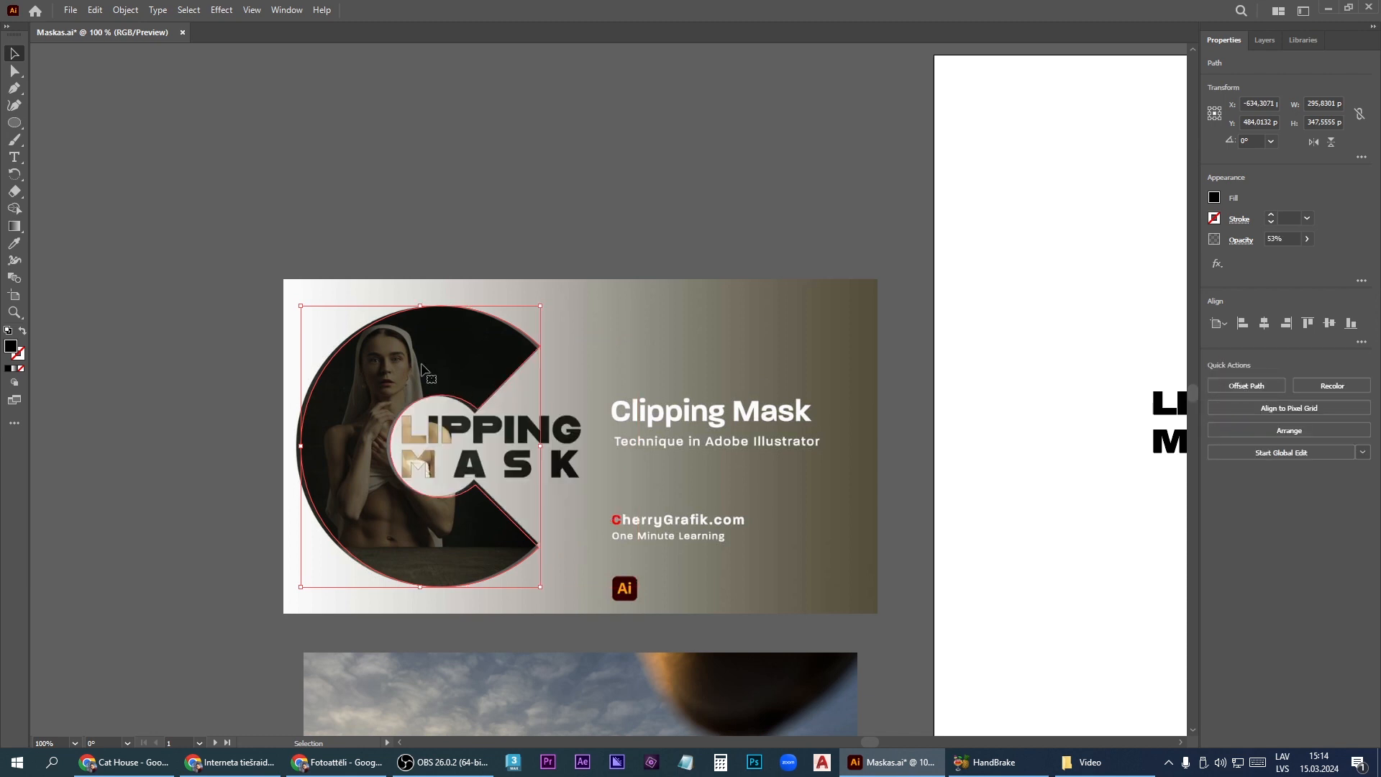
- Move the C shape onto the white artboard around the lettering and enlarge the lettering to about 252 pt wide
scroll(220, 270, down, 2)
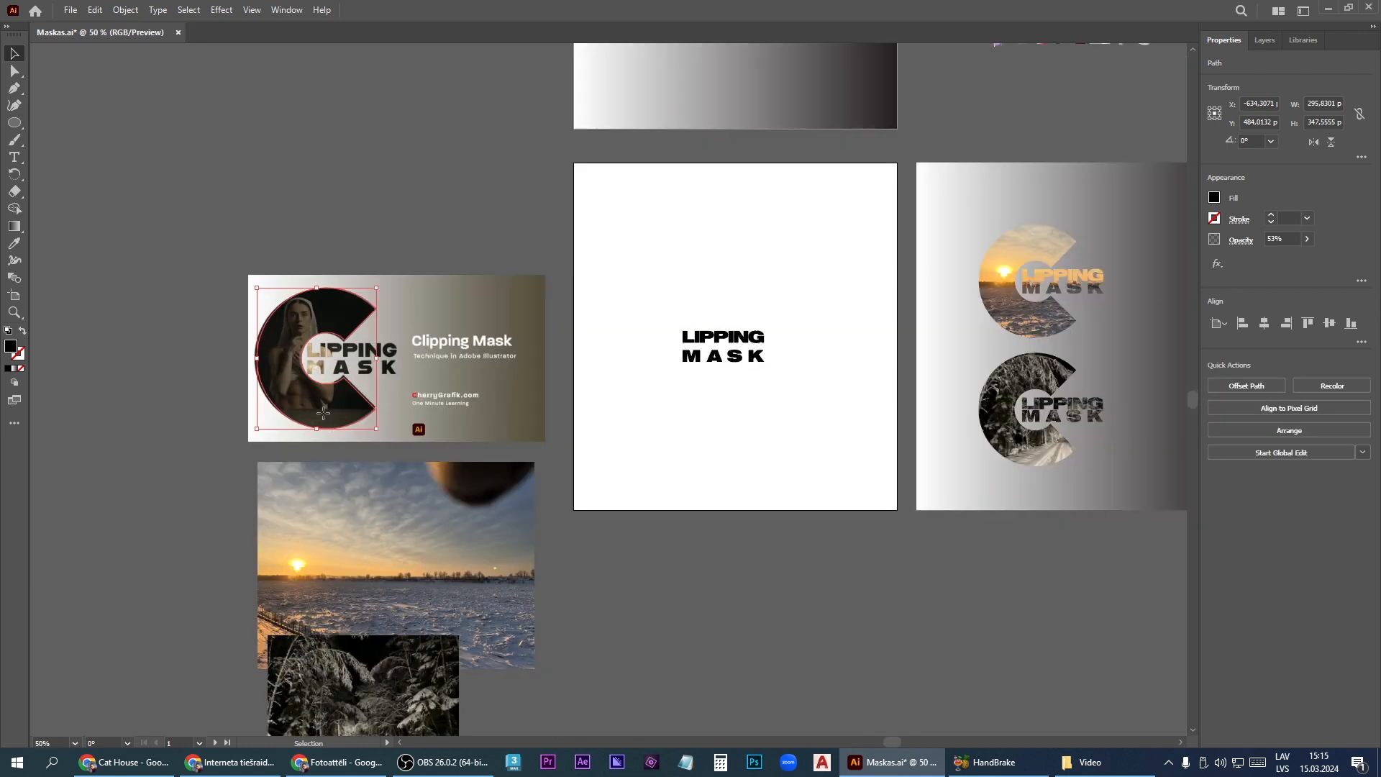
drag(326, 411, 796, 318)
scroll(748, 344, up, 4)
drag(806, 412, 891, 443)
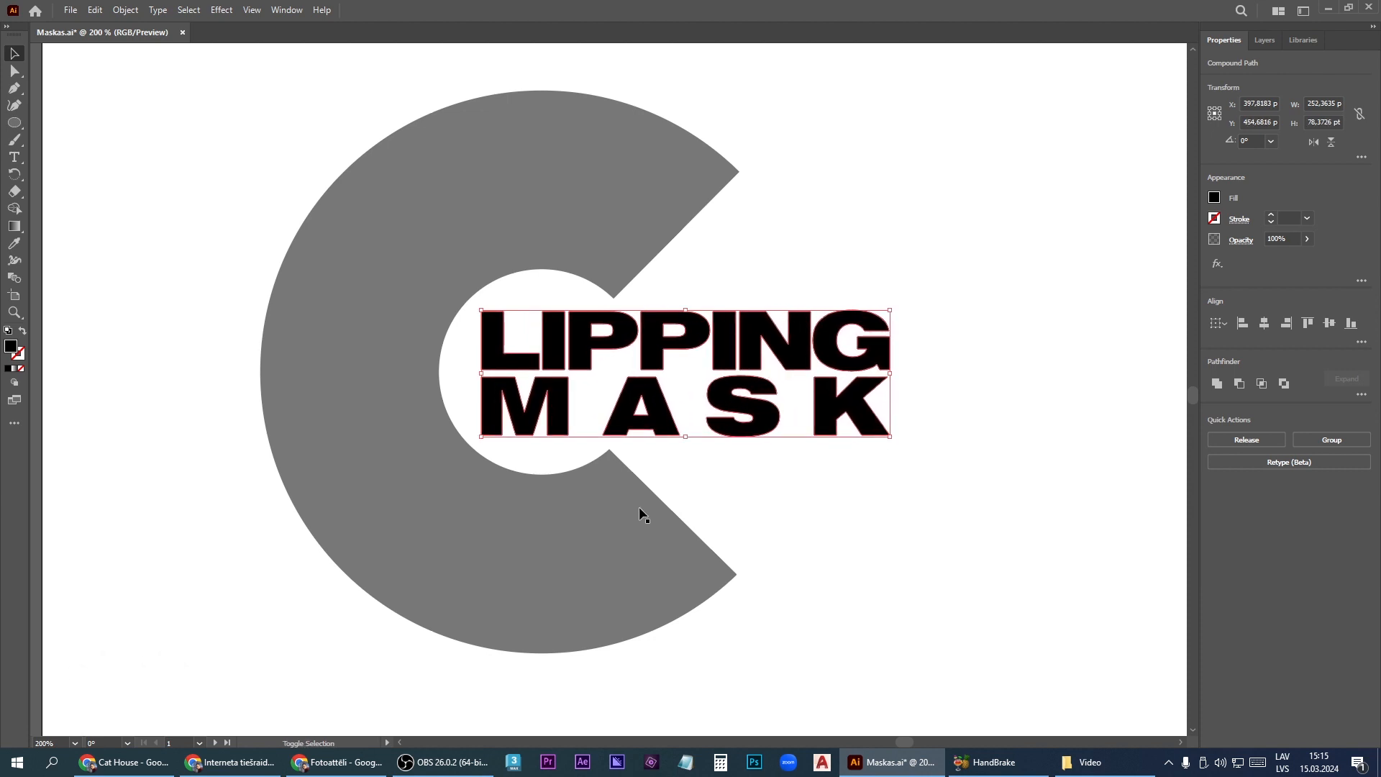
- Unite the C shape with the LIPPING MASK lettering and place the sunset photo behind it on the artboard
shift+click(625, 507)
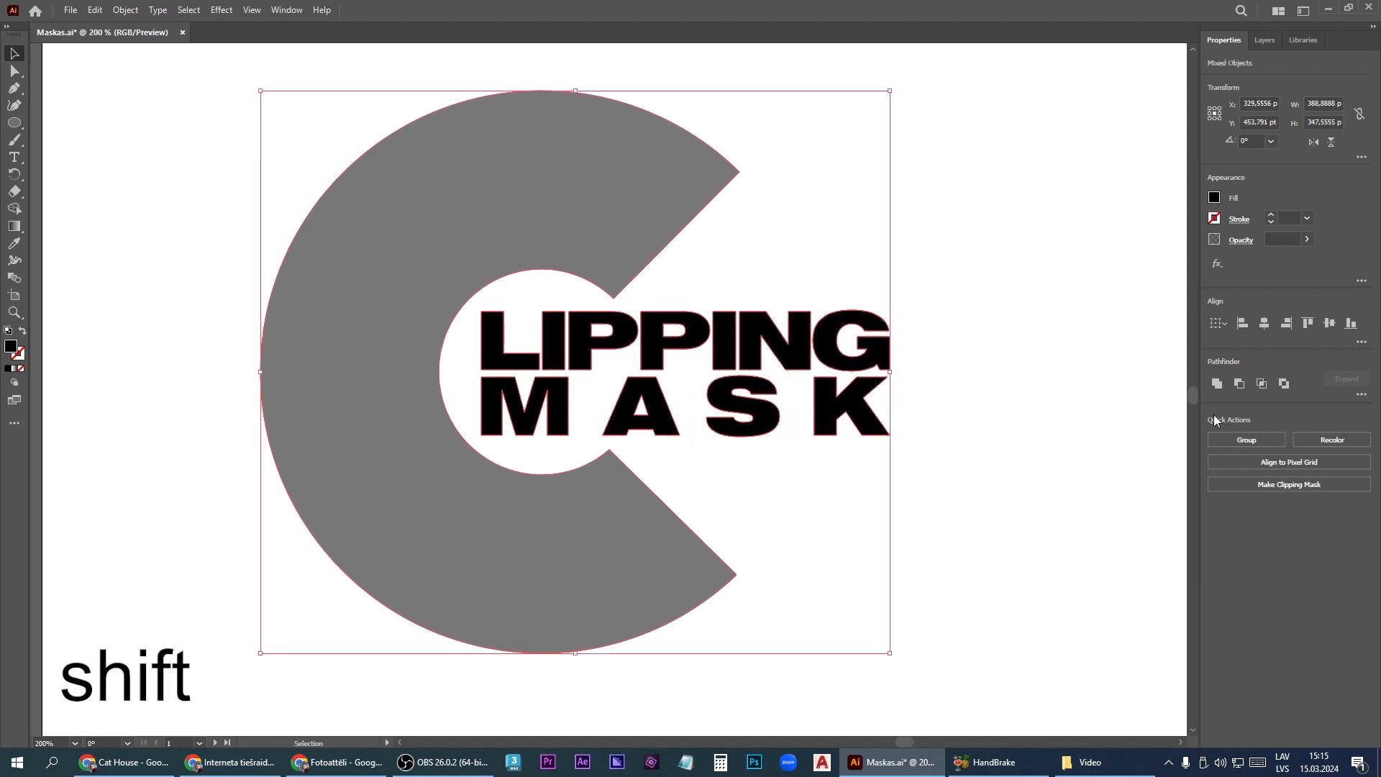
click(1217, 383)
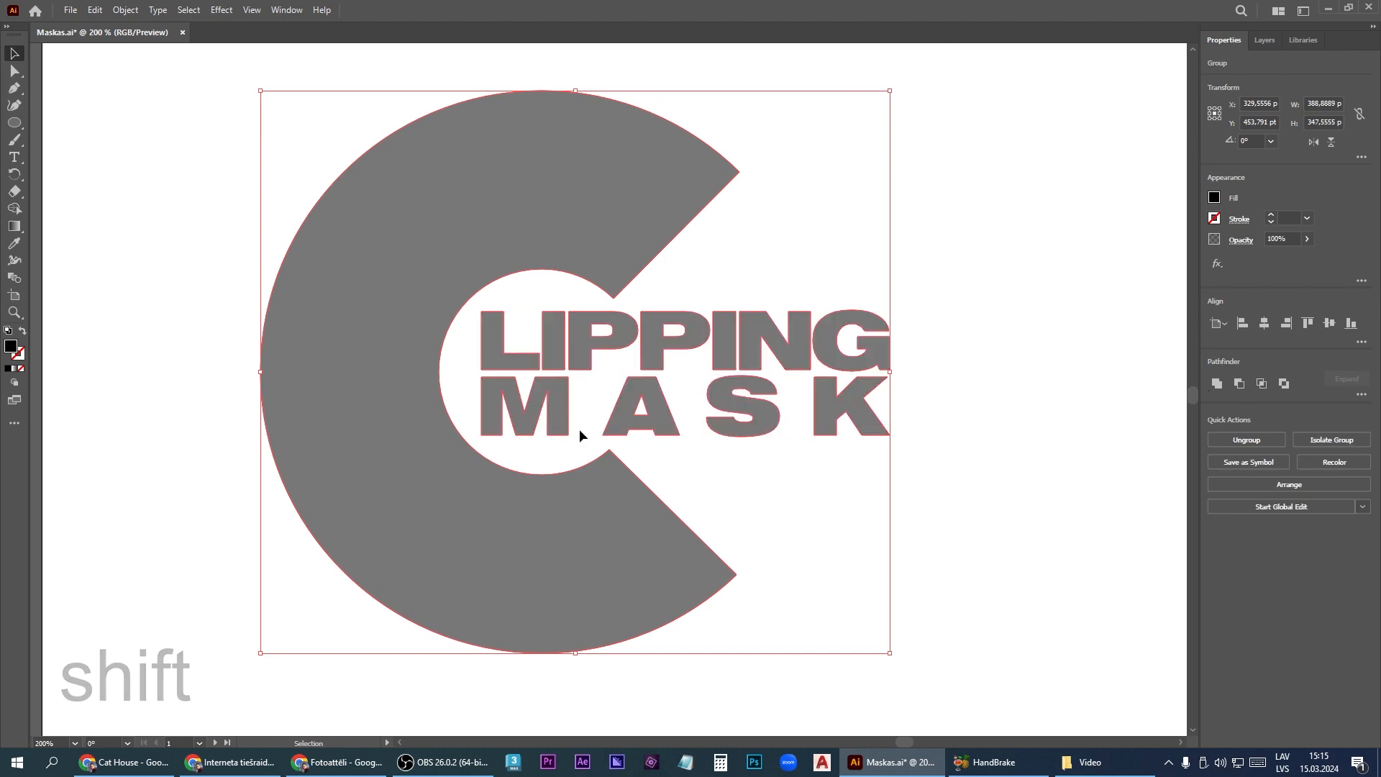
scroll(574, 429, down, 3)
scroll(459, 461, down, 2)
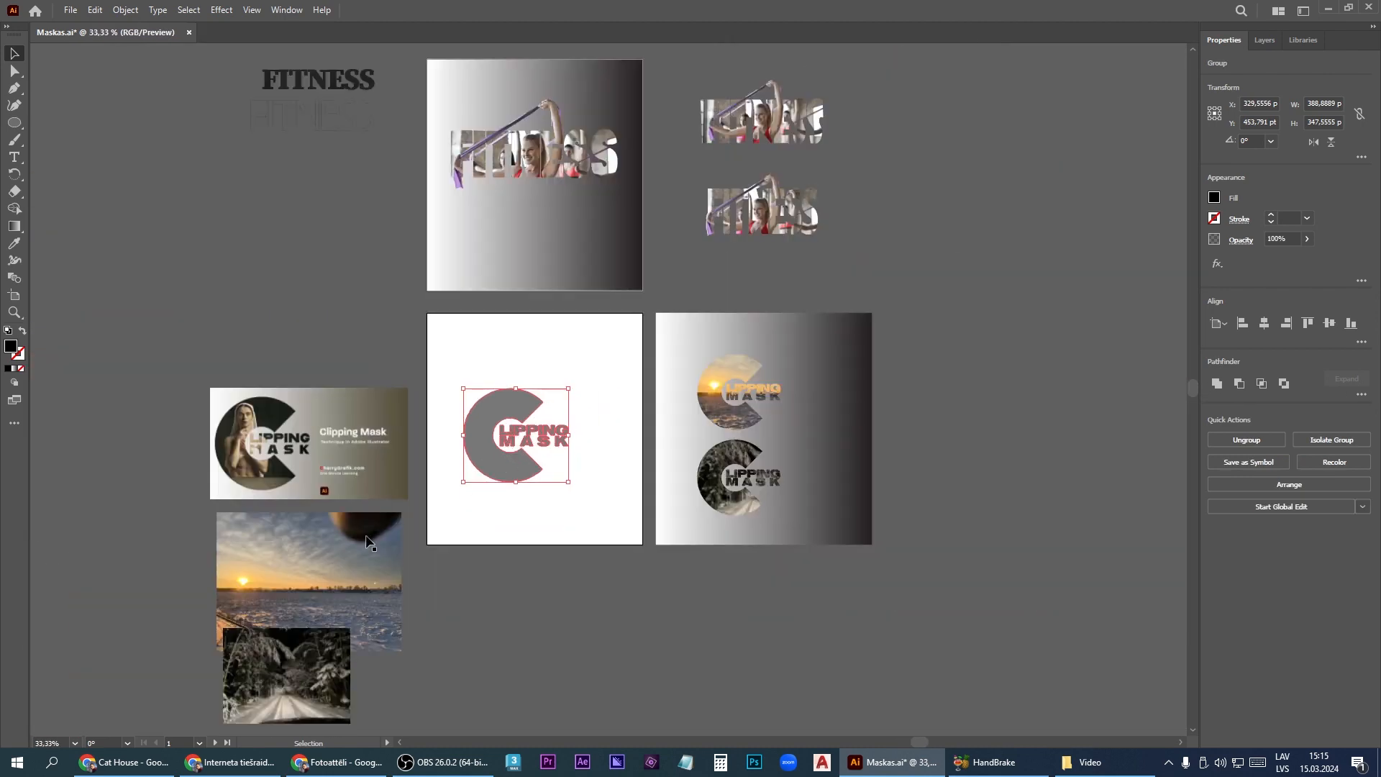
drag(331, 568, 563, 432)
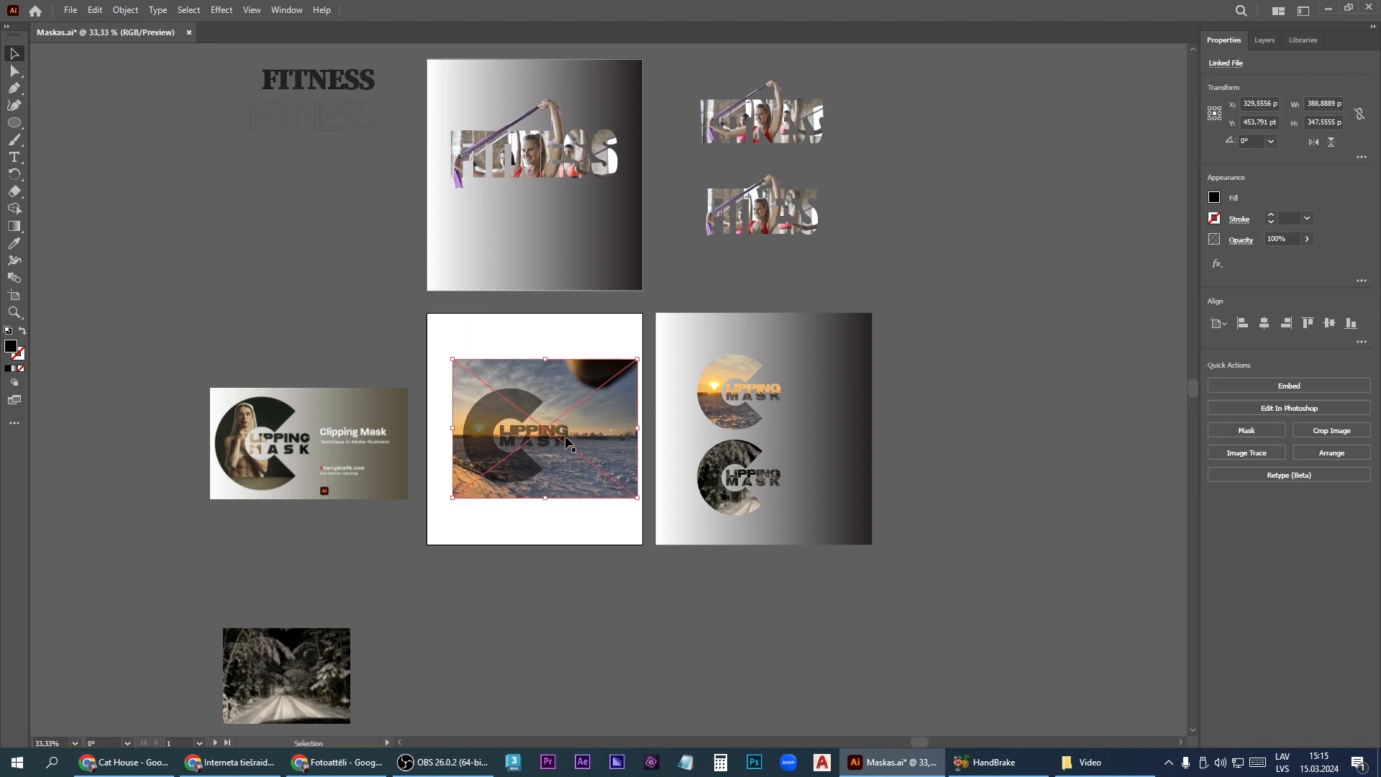
scroll(564, 433, up, 4)
scroll(714, 430, down, 1)
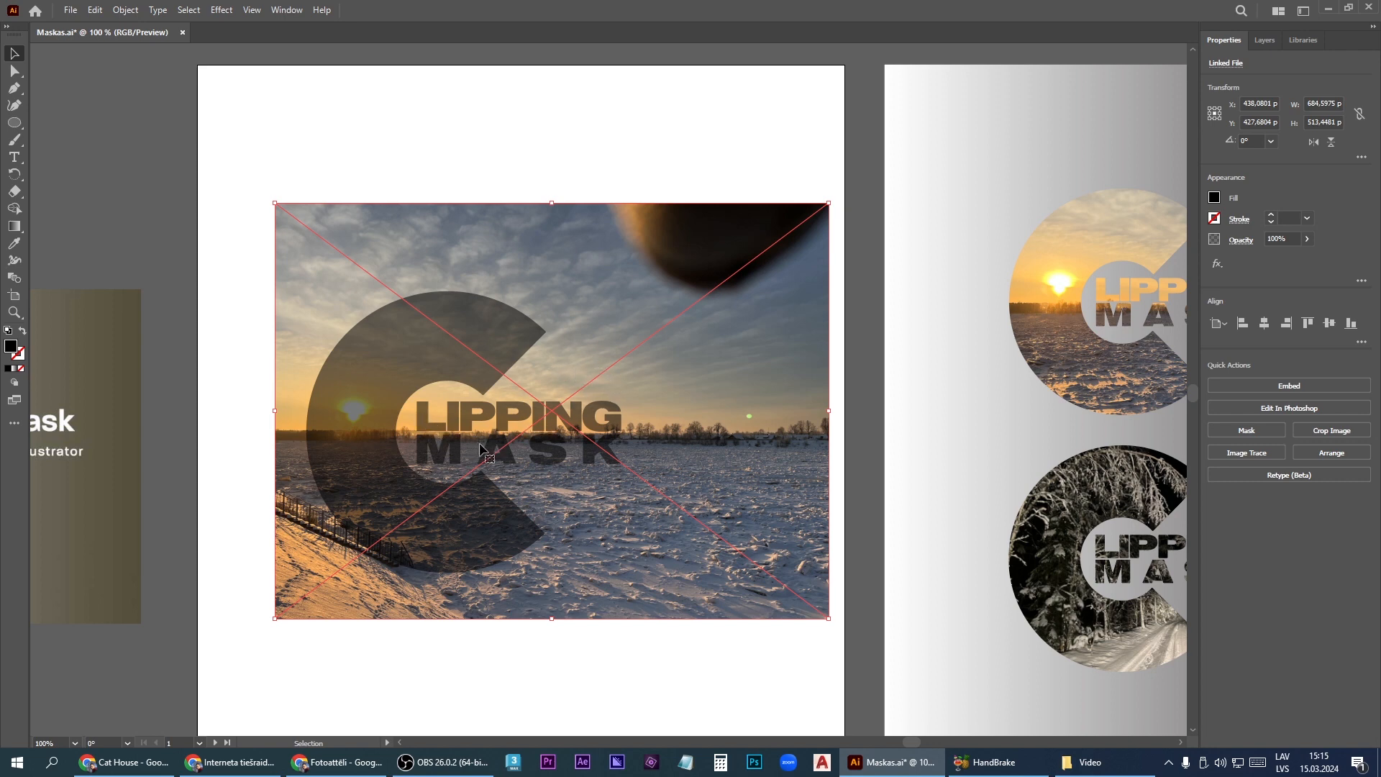
- Turn the united C and lettering group into a compound path
click(438, 365)
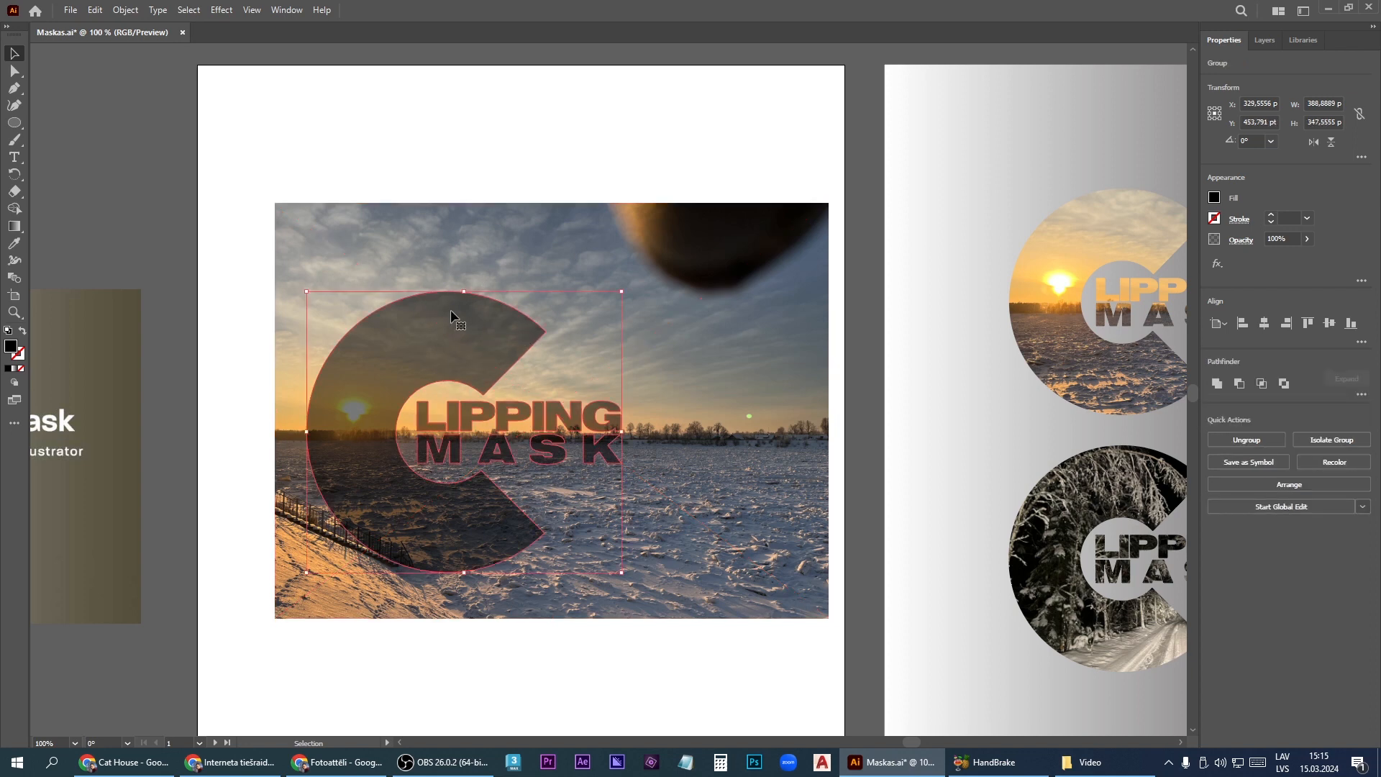
key(ctrl+8)
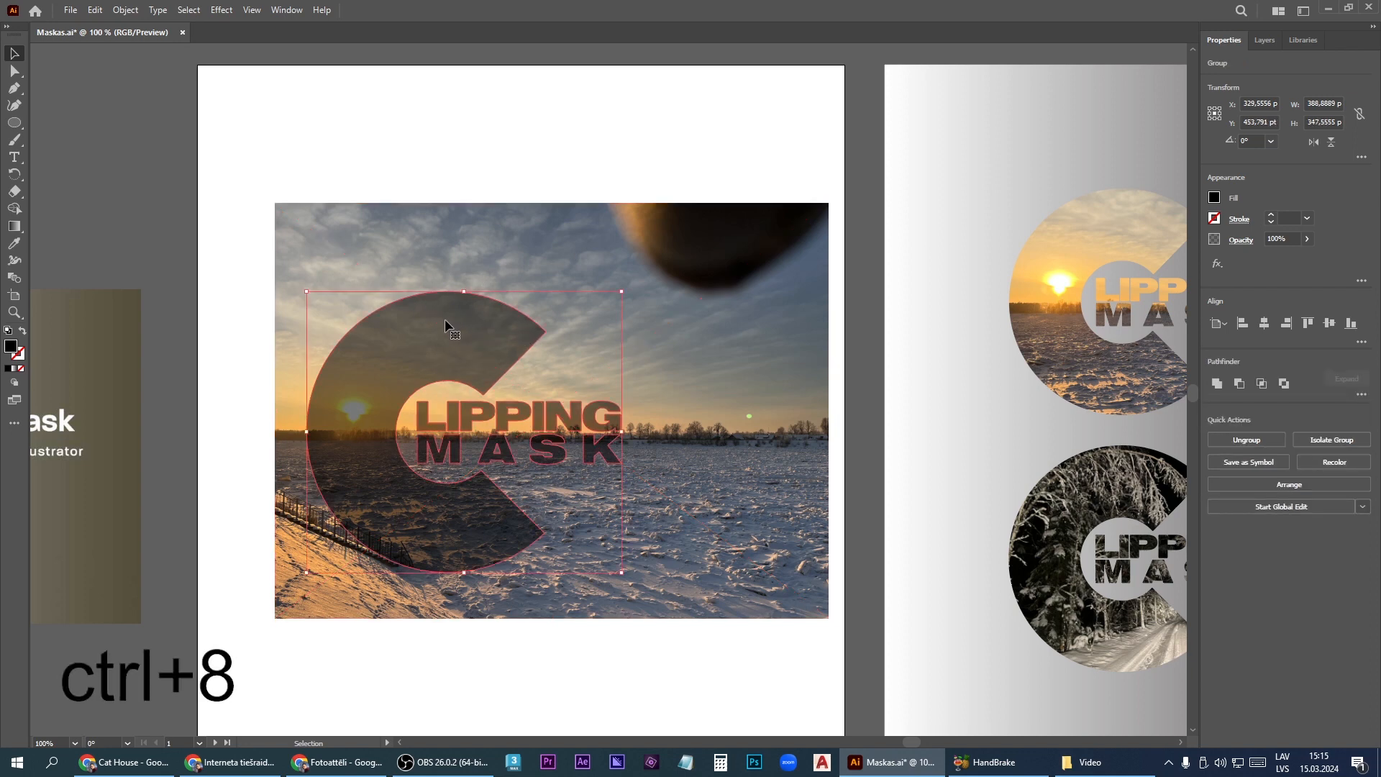
click(98, 10)
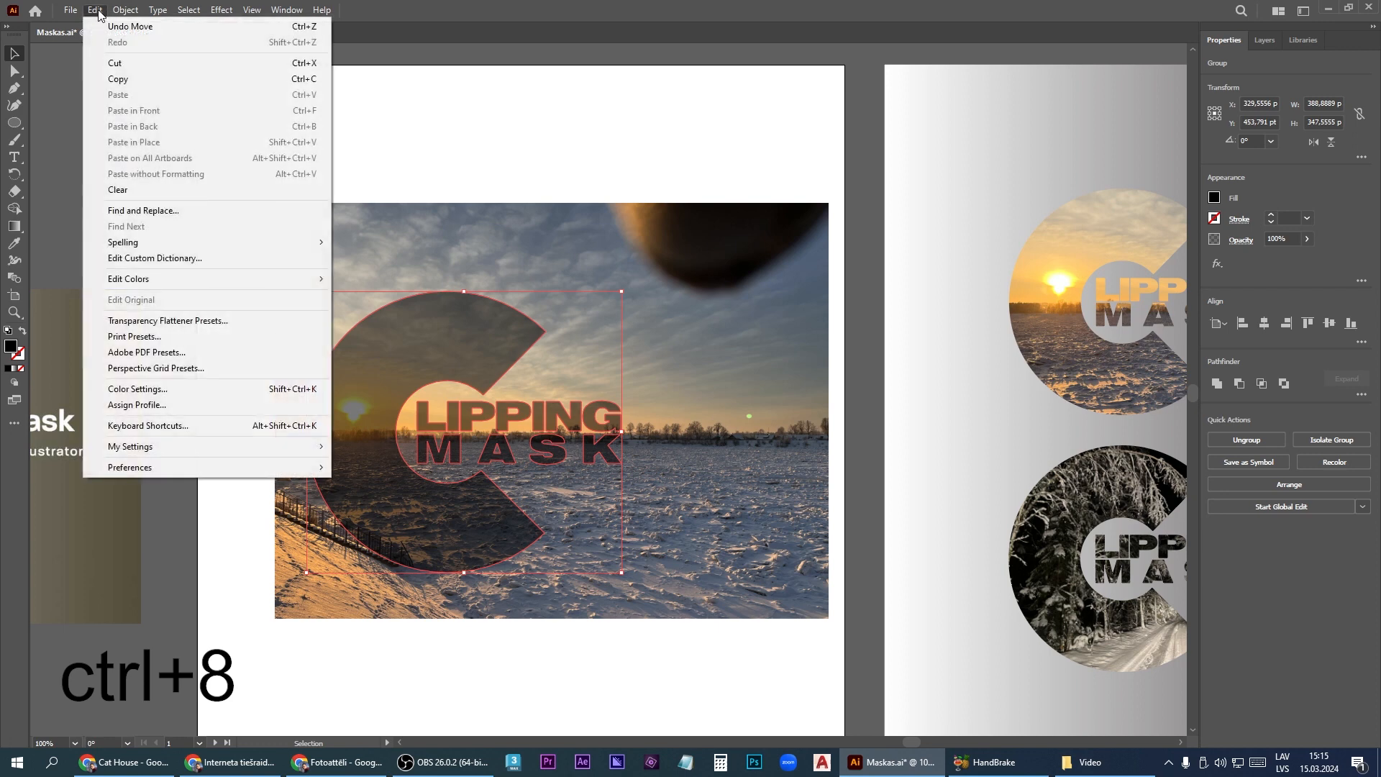
mouse_move(124, 13)
mouse_move(202, 565)
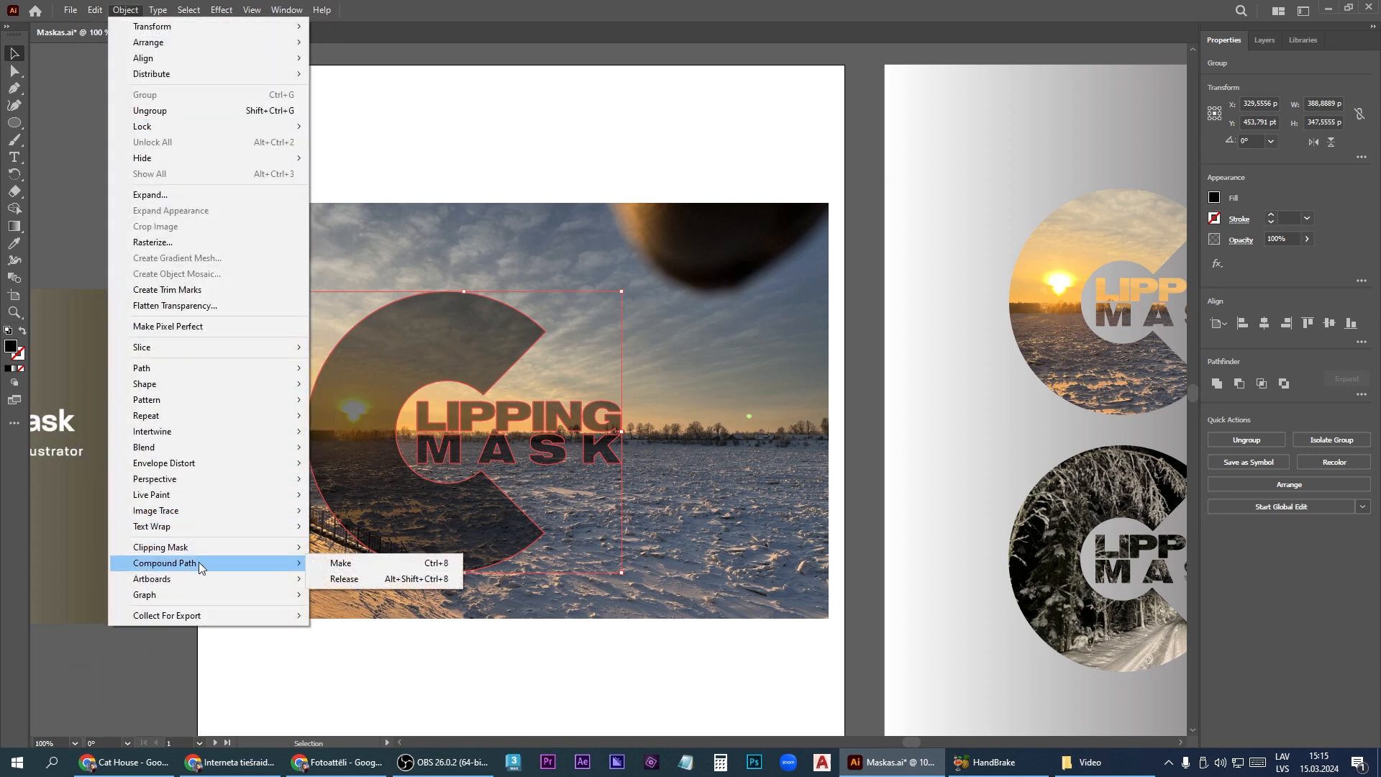
click(360, 568)
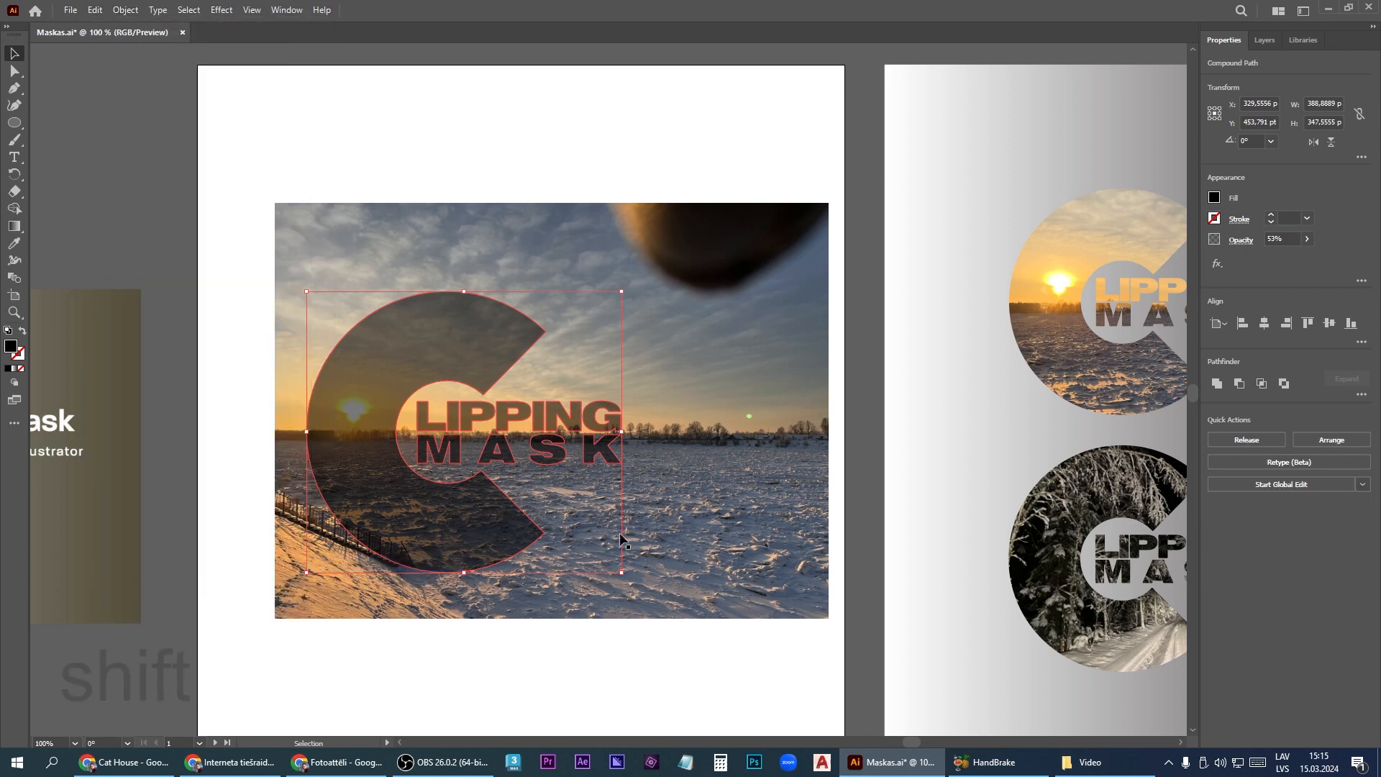
- Make a clipping mask from the compound path and the sunset photo
shift+click(733, 379)
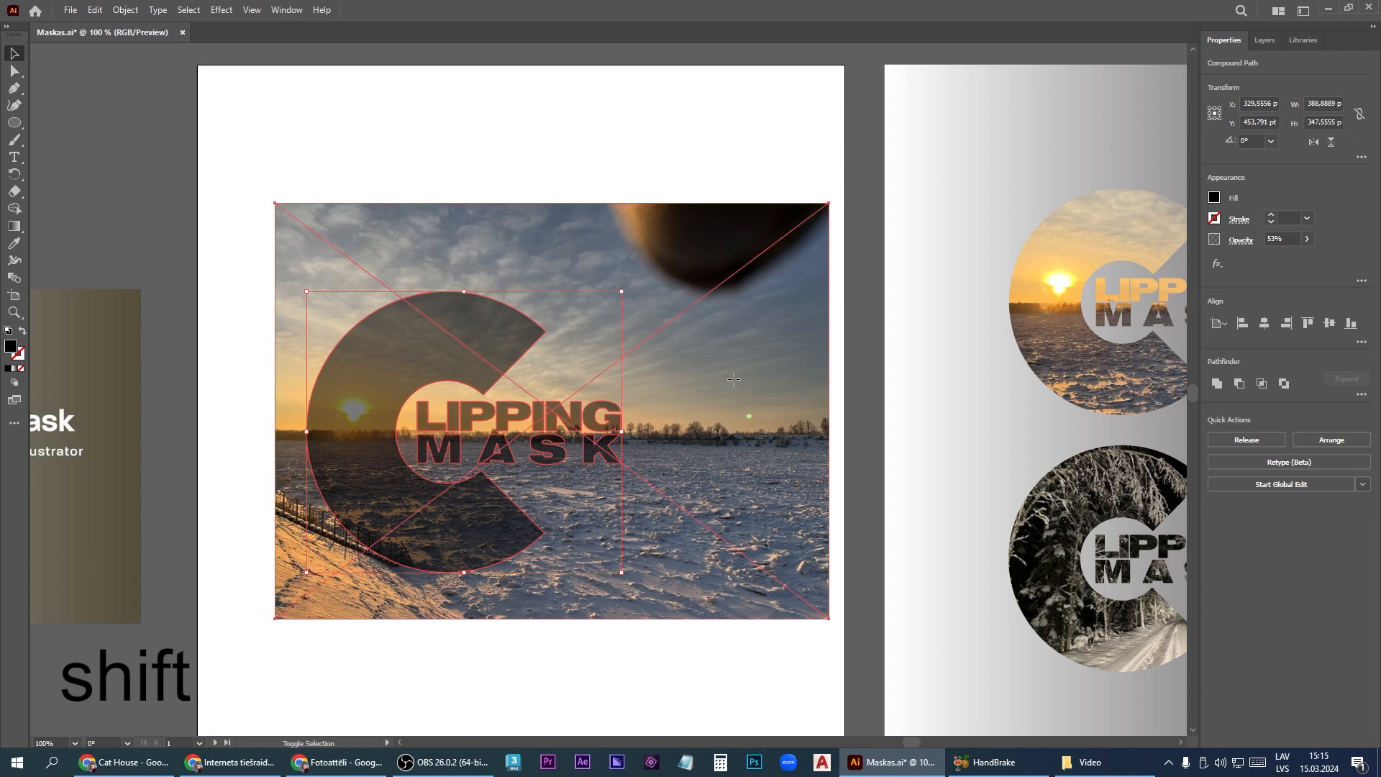
right_click(508, 344)
click(606, 539)
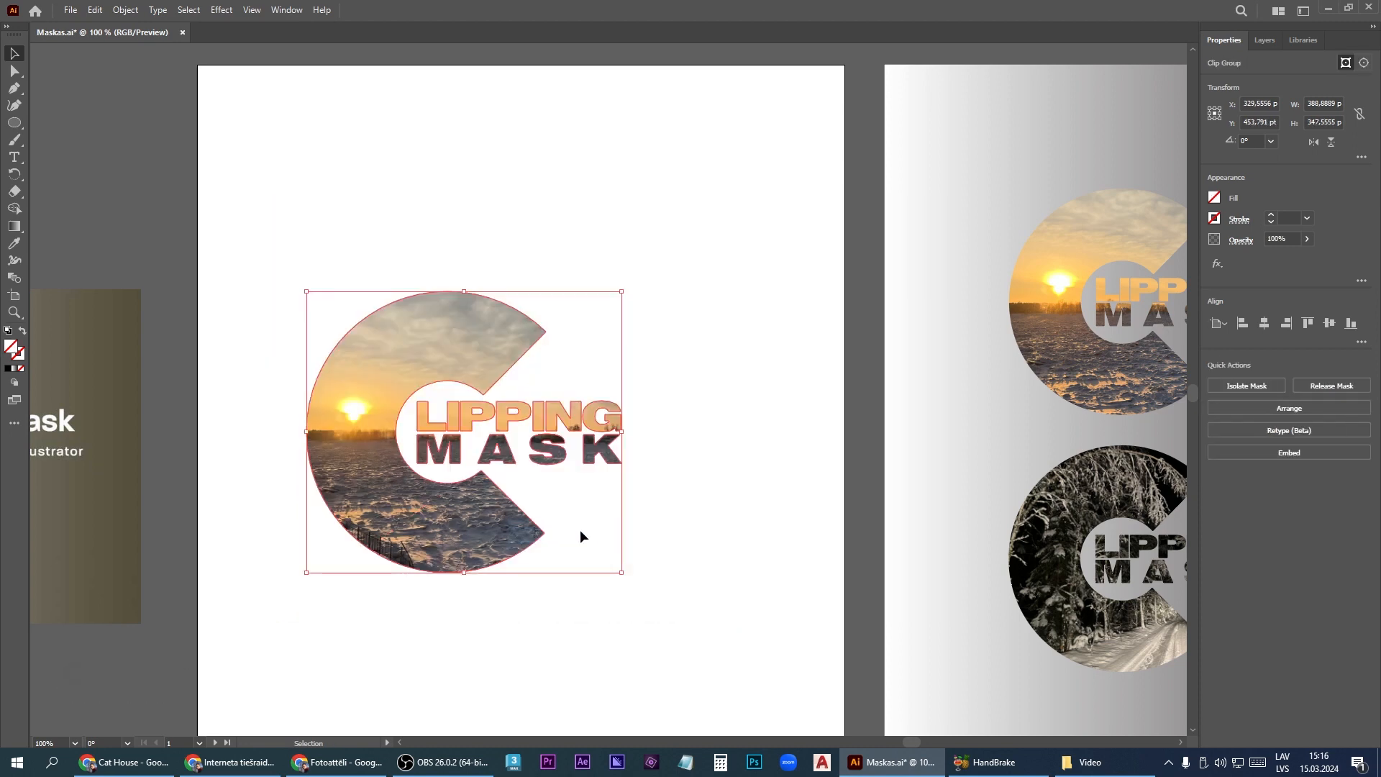
- Move the masked sunset logo to the artboard's upper part and place the snowy forest road photo below it
drag(464, 532, 463, 374)
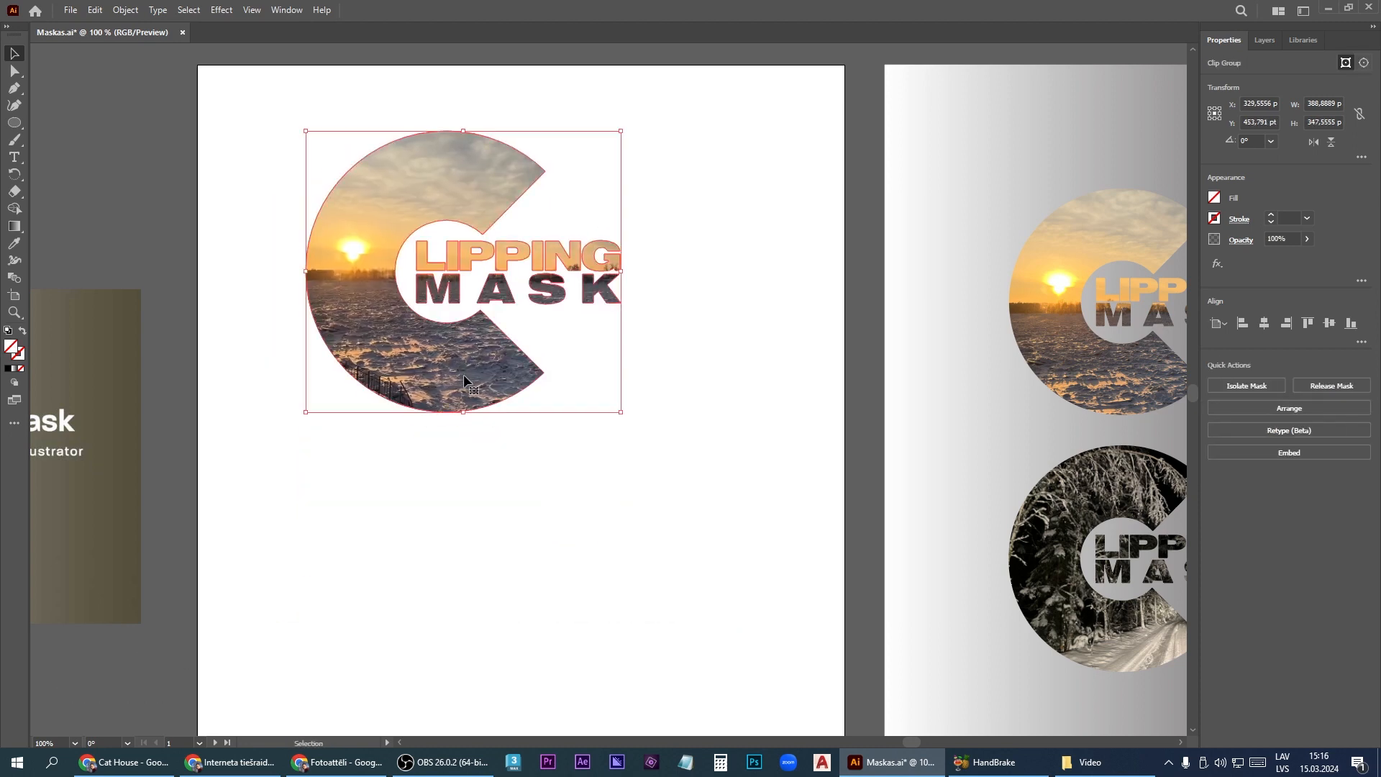
key(ctrl+minus)
key(ctrl+minus)
drag(250, 698, 600, 416)
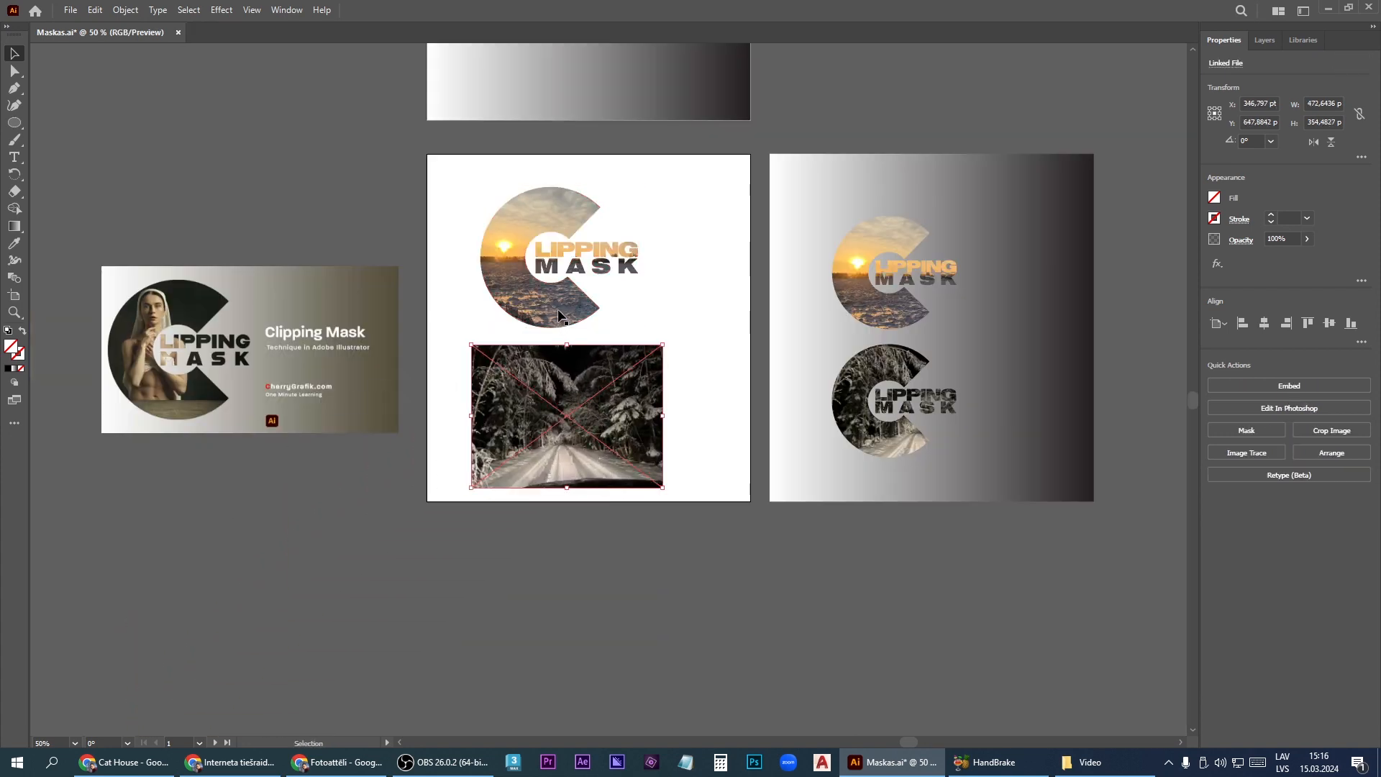
- Copy the sunset logo below the artboard, release the copy's clipping mask and delete its photo, keeping the outline
drag(558, 315, 554, 670)
right_click(552, 656)
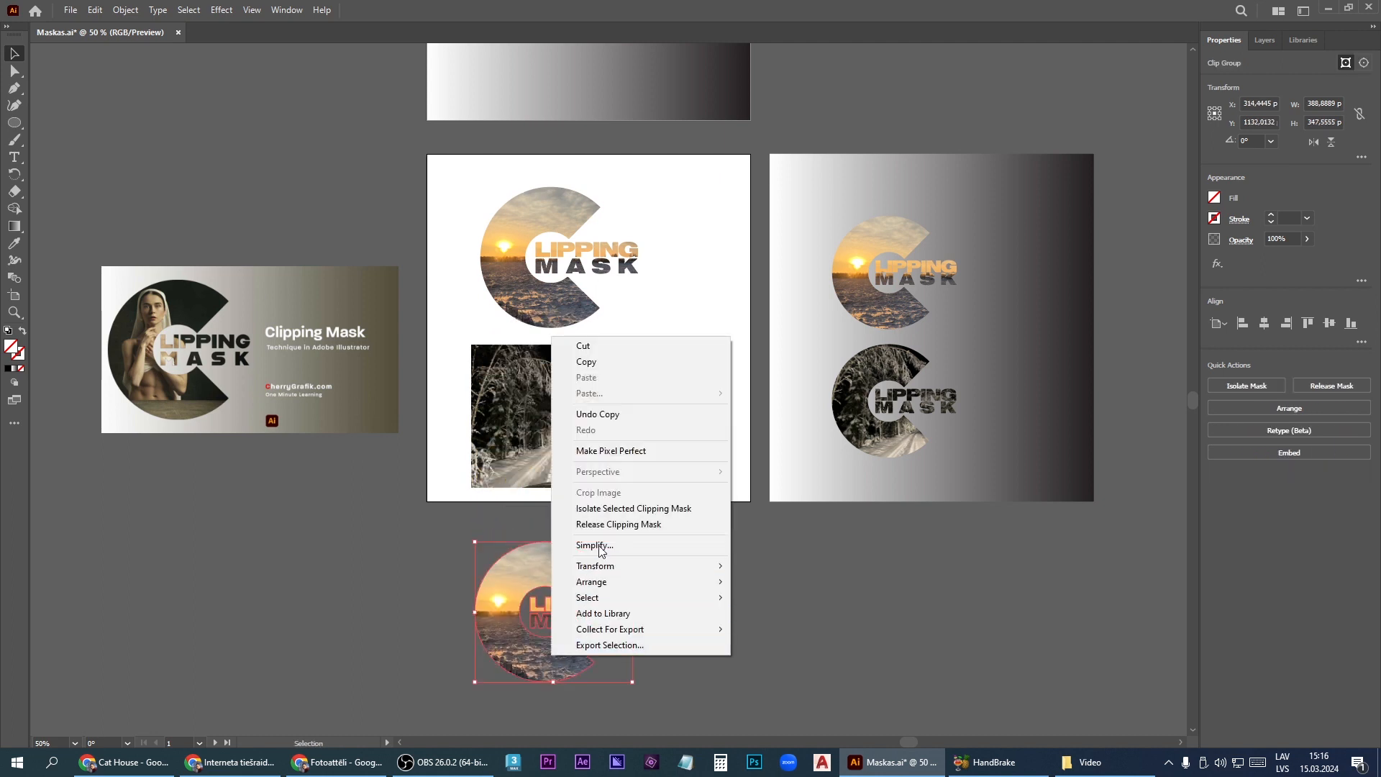
click(653, 525)
click(698, 619)
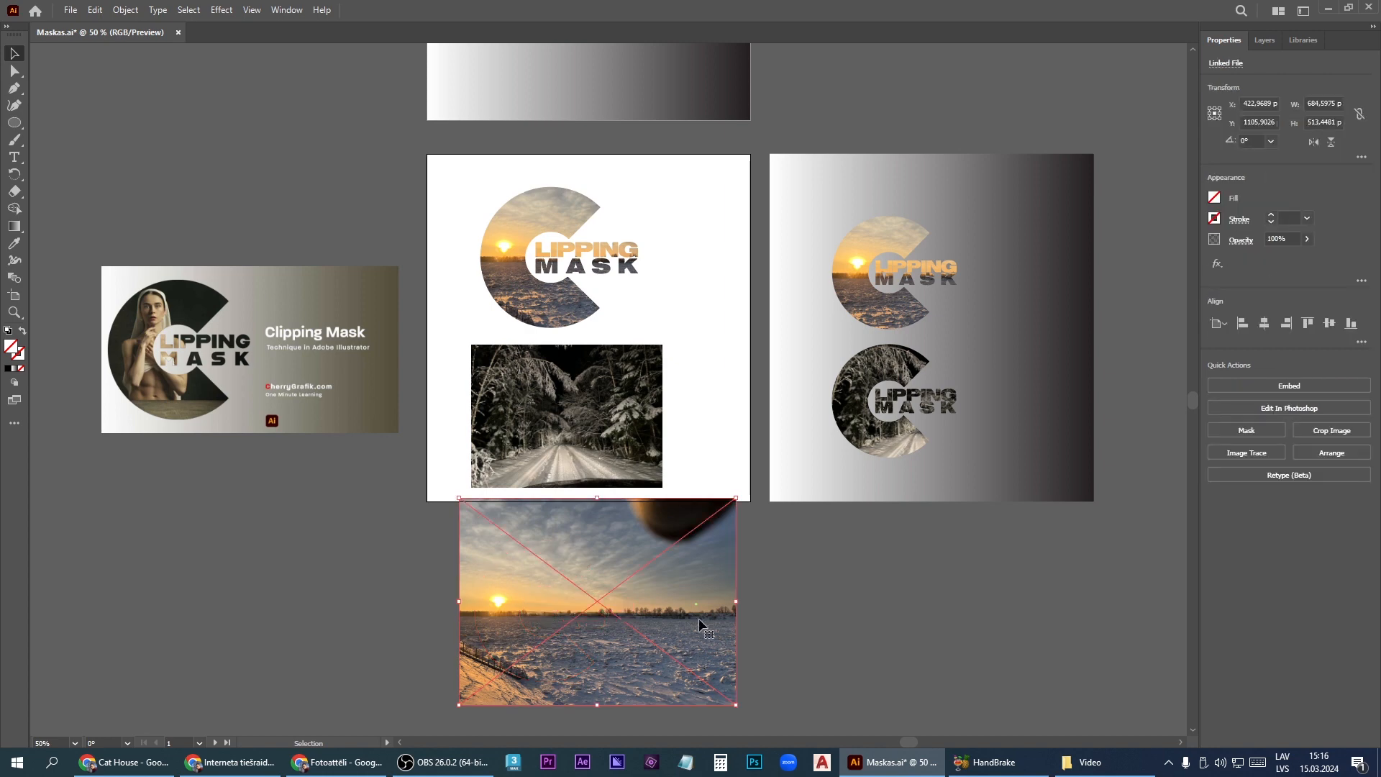
key(Delete)
- Move the logo outline over the forest road photo and scale it down to about 349 pt wide within the photo
drag(396, 567, 399, 569)
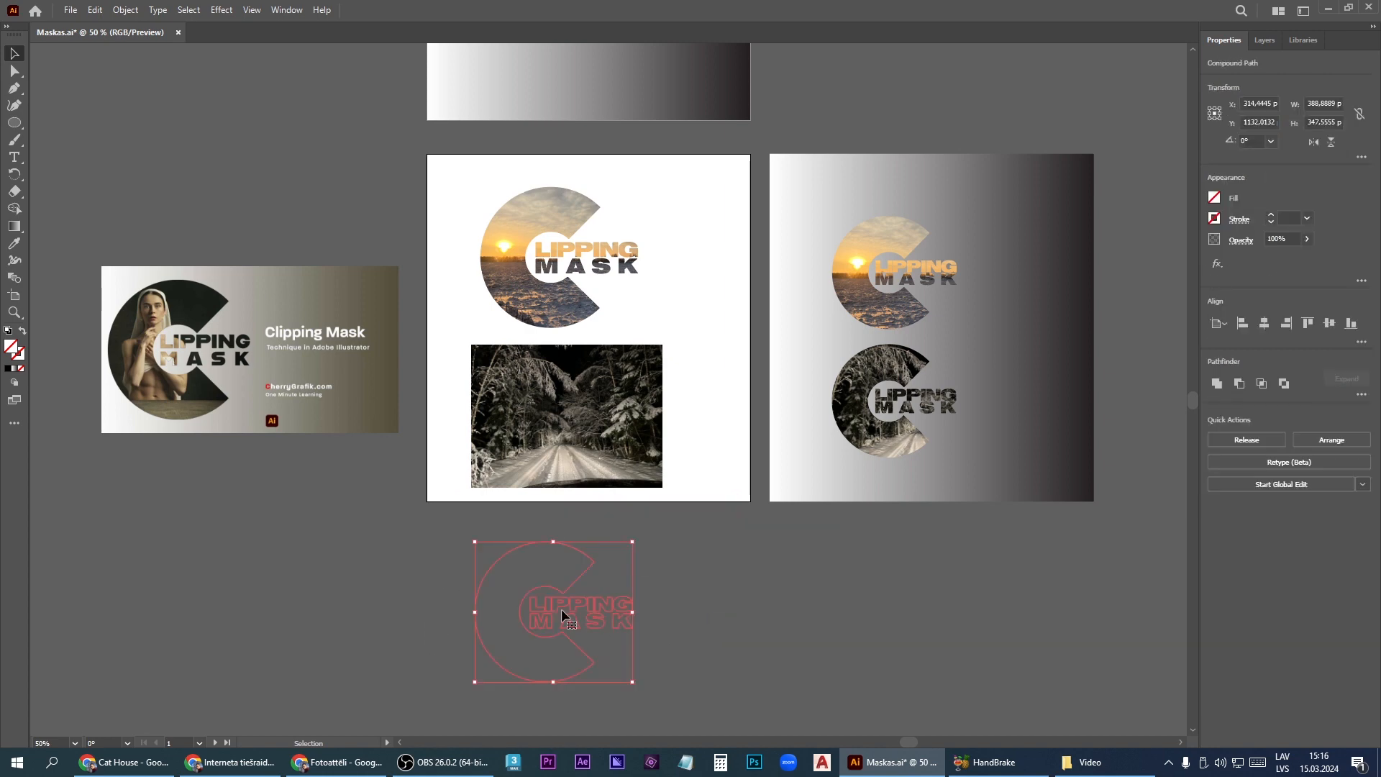
drag(579, 466, 577, 421)
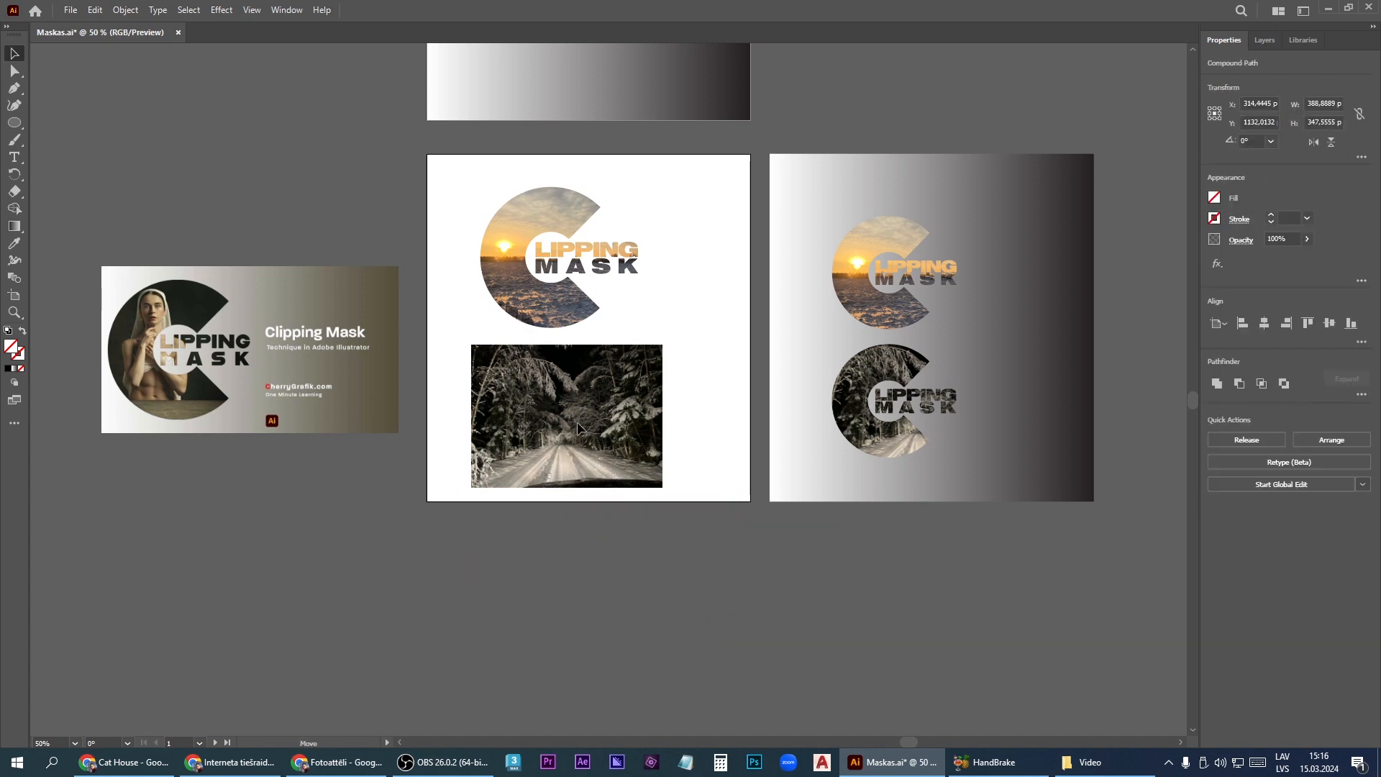
scroll(544, 392, up, 2)
scroll(544, 407, up, 1)
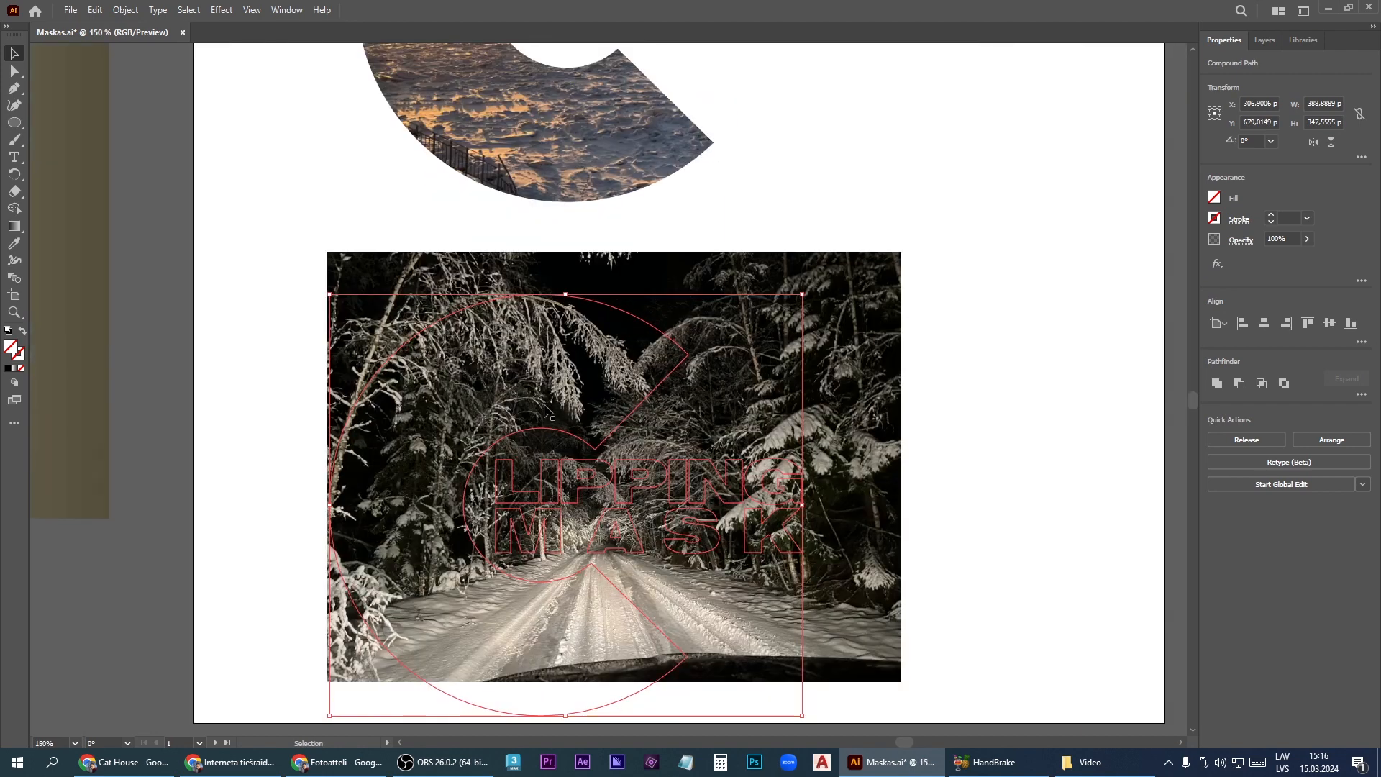
key(Up)
key(Up)
key(Up)
key(Up)
key(Up)
key(Up)
key(Up)
key(Up)
key(Up)
key(Up)
key(Up)
key(Up)
key(Up)
key(Up)
key(Up)
key(Up)
key(Up)
key(Up)
key(Up)
key(Up)
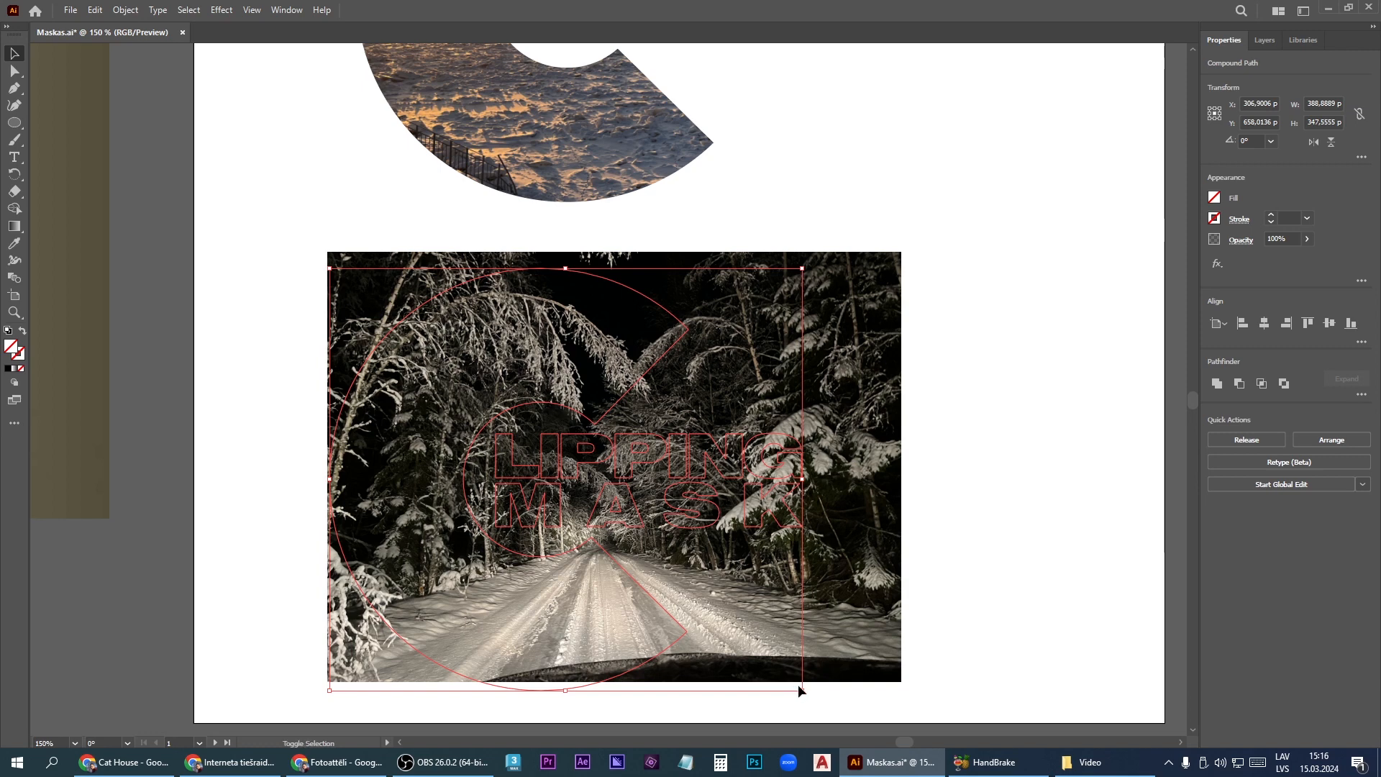
drag(802, 689, 753, 646)
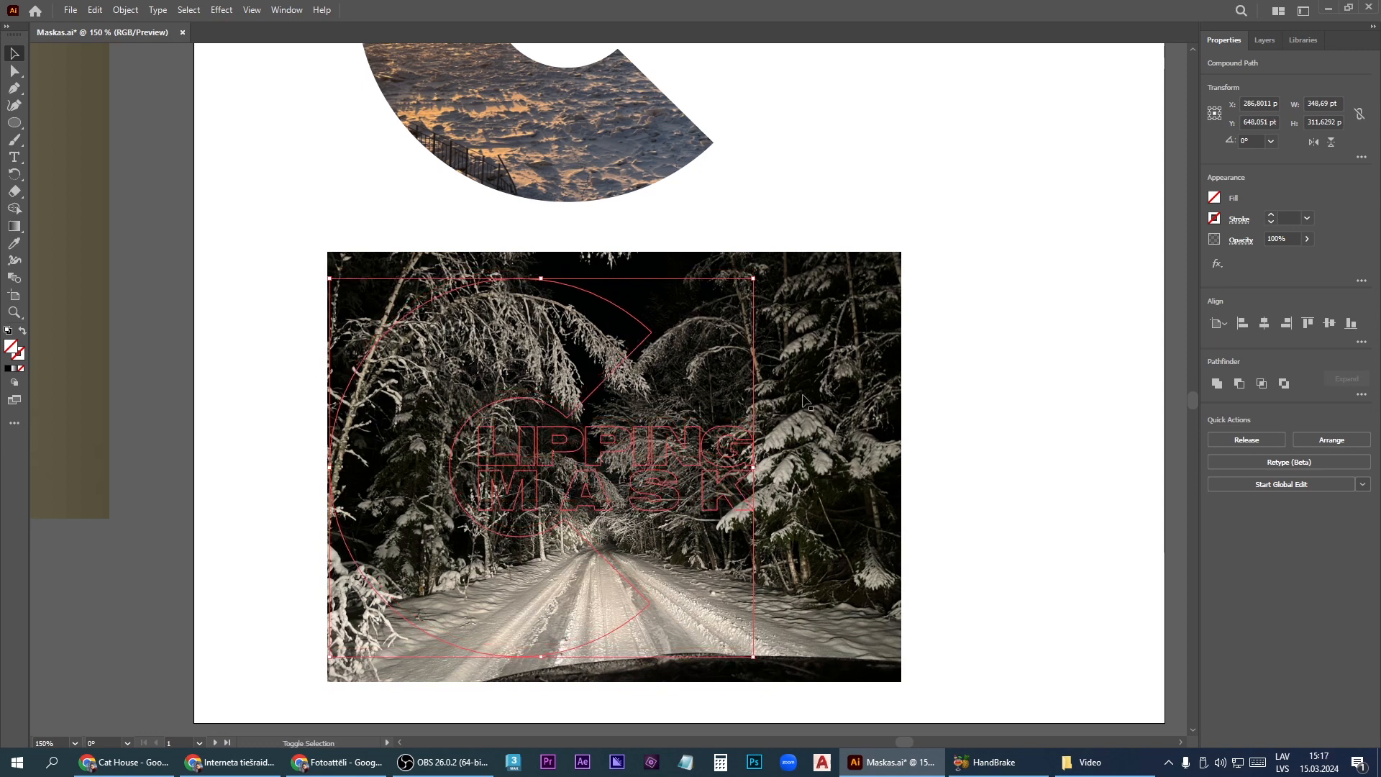
- Make a clipping mask from the logo outline and the forest road photo
shift+click(801, 401)
right_click(727, 373)
click(784, 561)
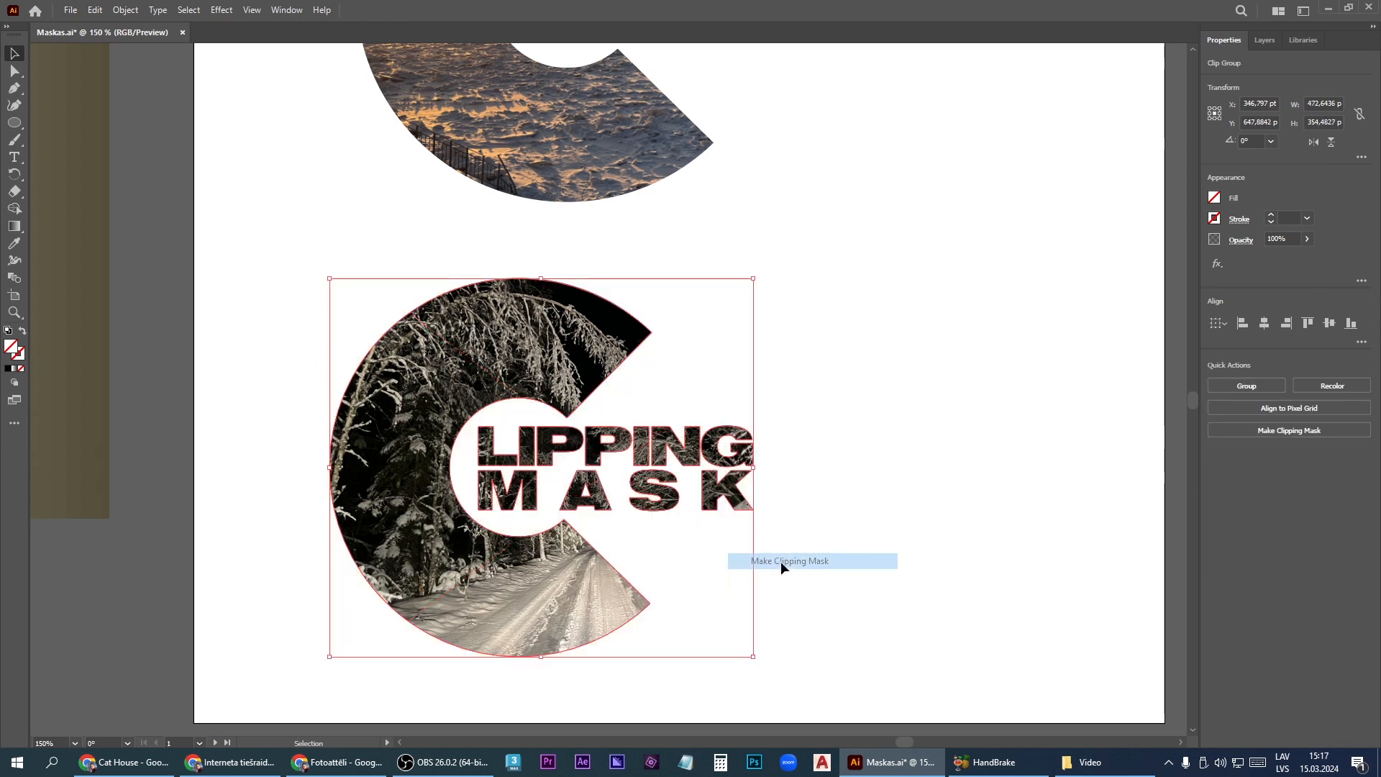
- Enlarge the forest logo to match the sunset logo's size, place it directly below, and select both logos
scroll(937, 573, down, 3)
click(813, 532)
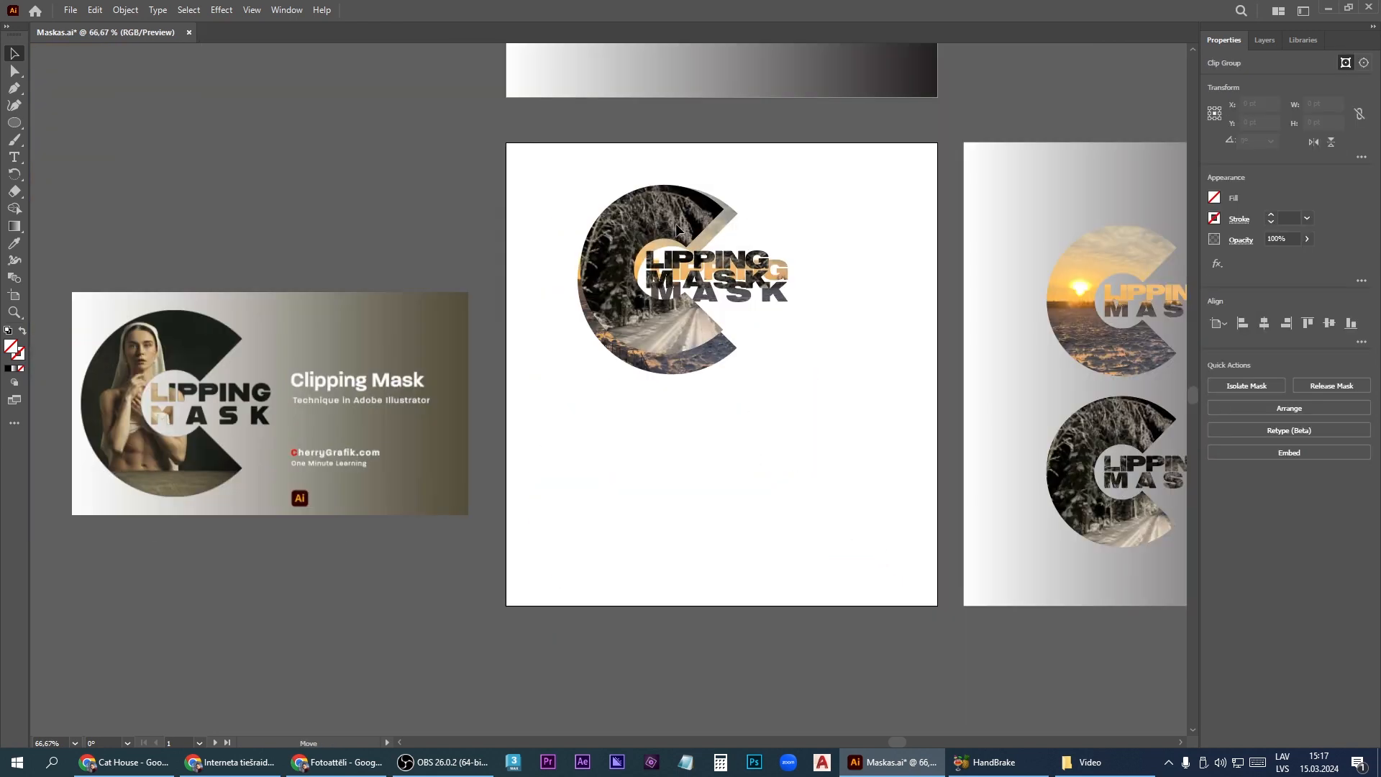
drag(712, 284, 696, 266)
drag(770, 352, 803, 374)
drag(696, 347, 696, 554)
shift+click(650, 335)
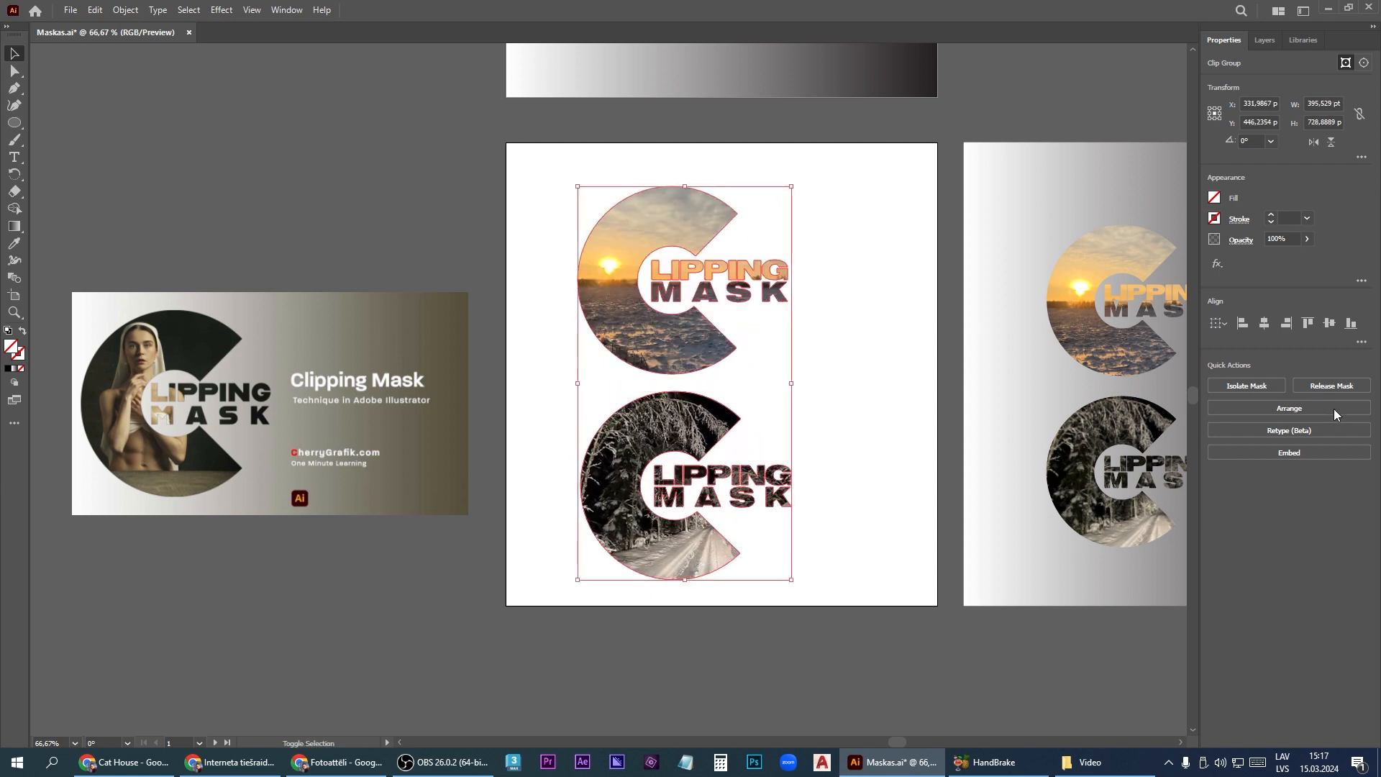
- Align the sunset and forest logos to each other by their horizontal centres
click(1264, 323)
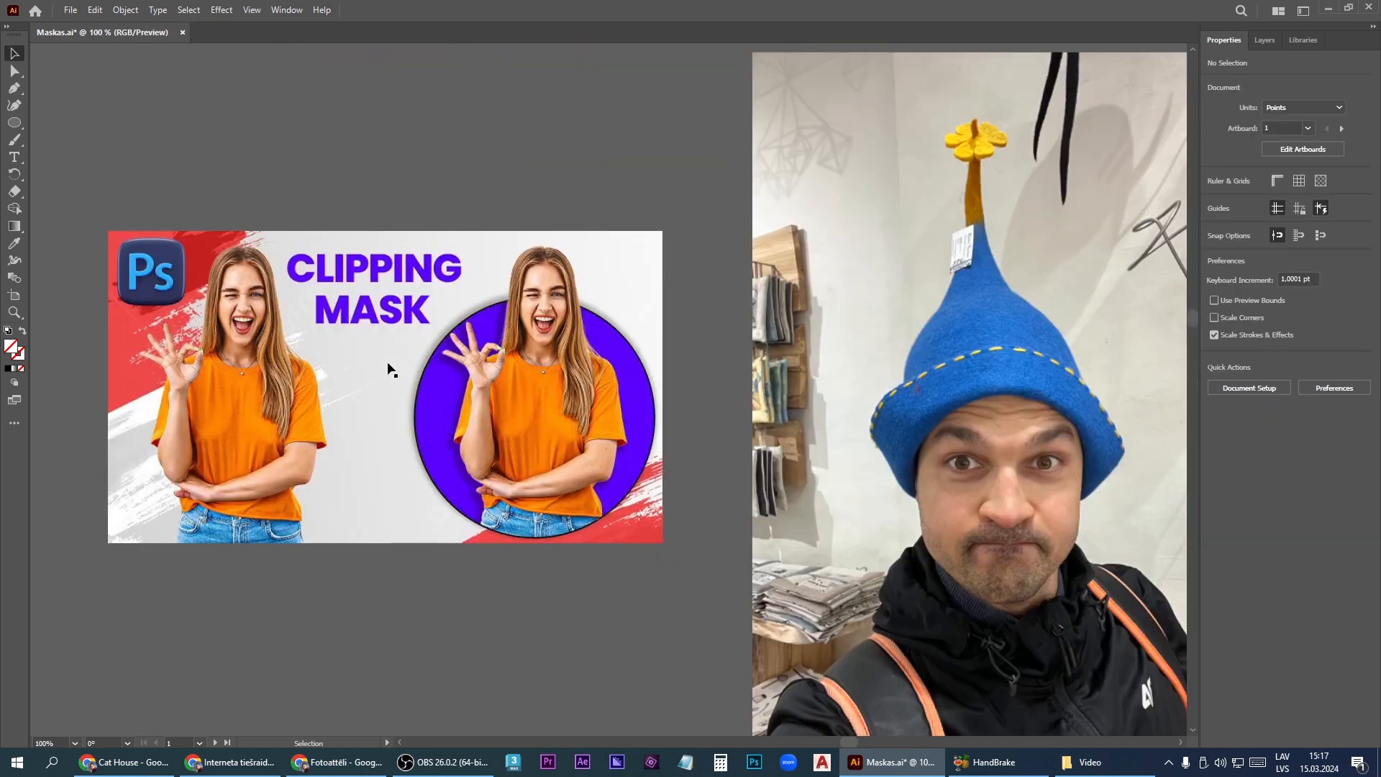
- Move the portrait photo with the blue hat onto the empty white upper artboard
alt+scroll(361, 367, down, 1)
alt+scroll(421, 425, down, 1)
scroll(855, 465, right, 4)
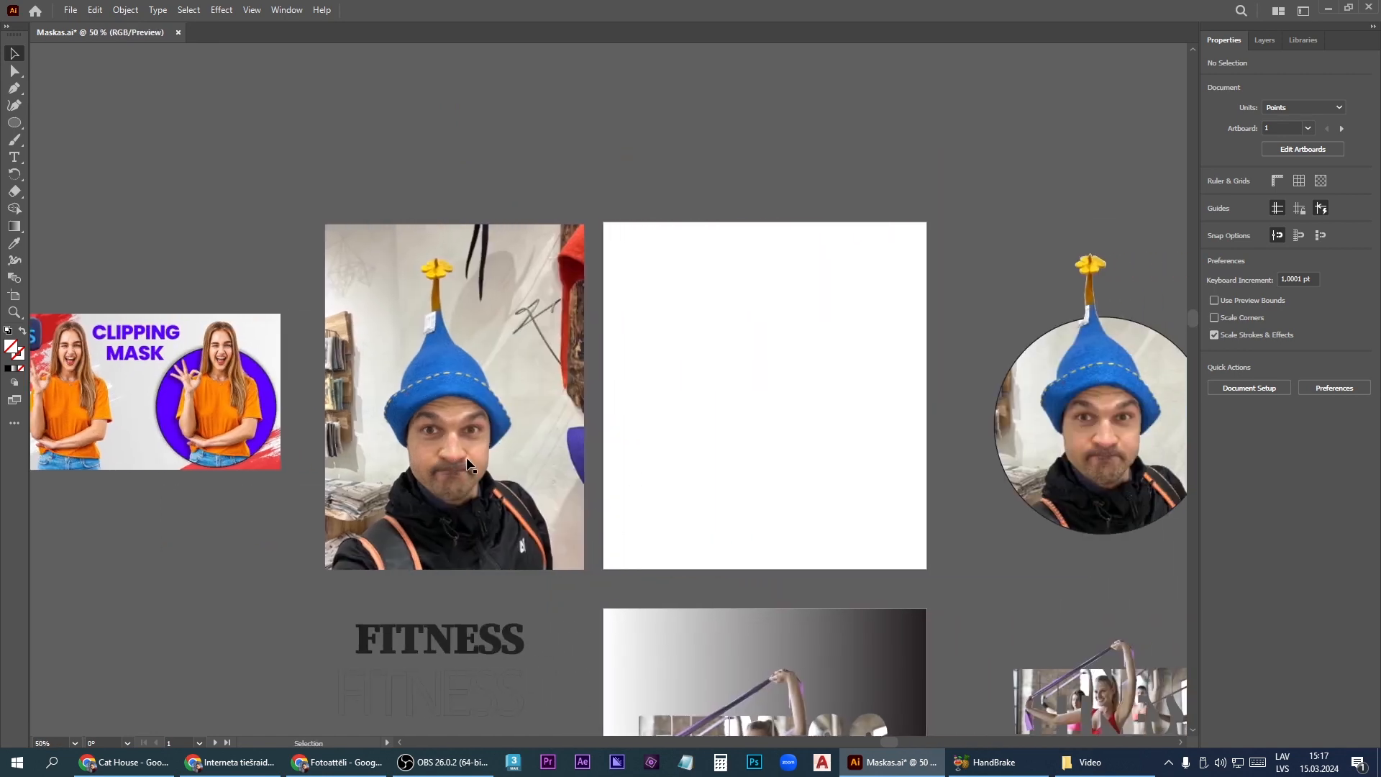
drag(471, 461, 778, 459)
- Draw an ellipse about 428 by 544 pt around the face and hat, and give it a 1 mm stroke
click(14, 123)
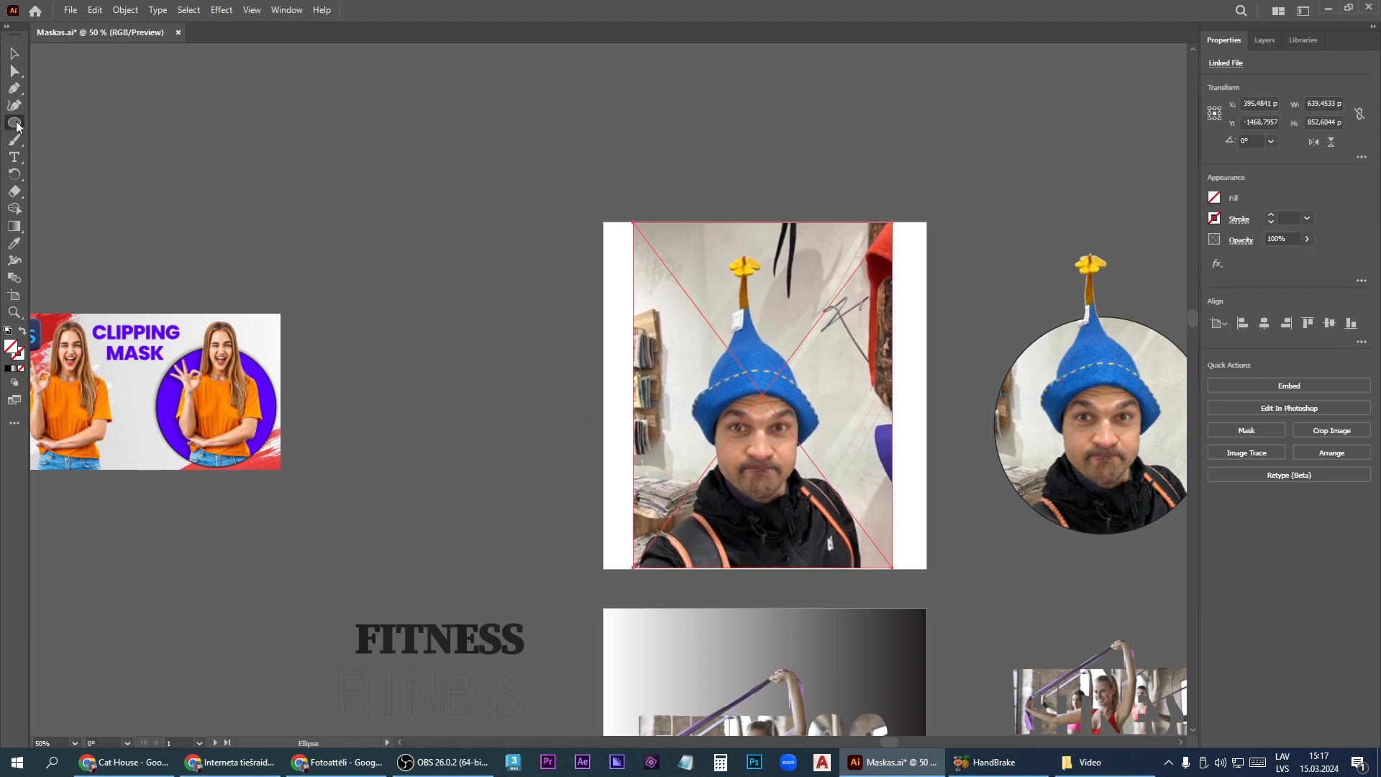
drag(834, 533, 660, 317)
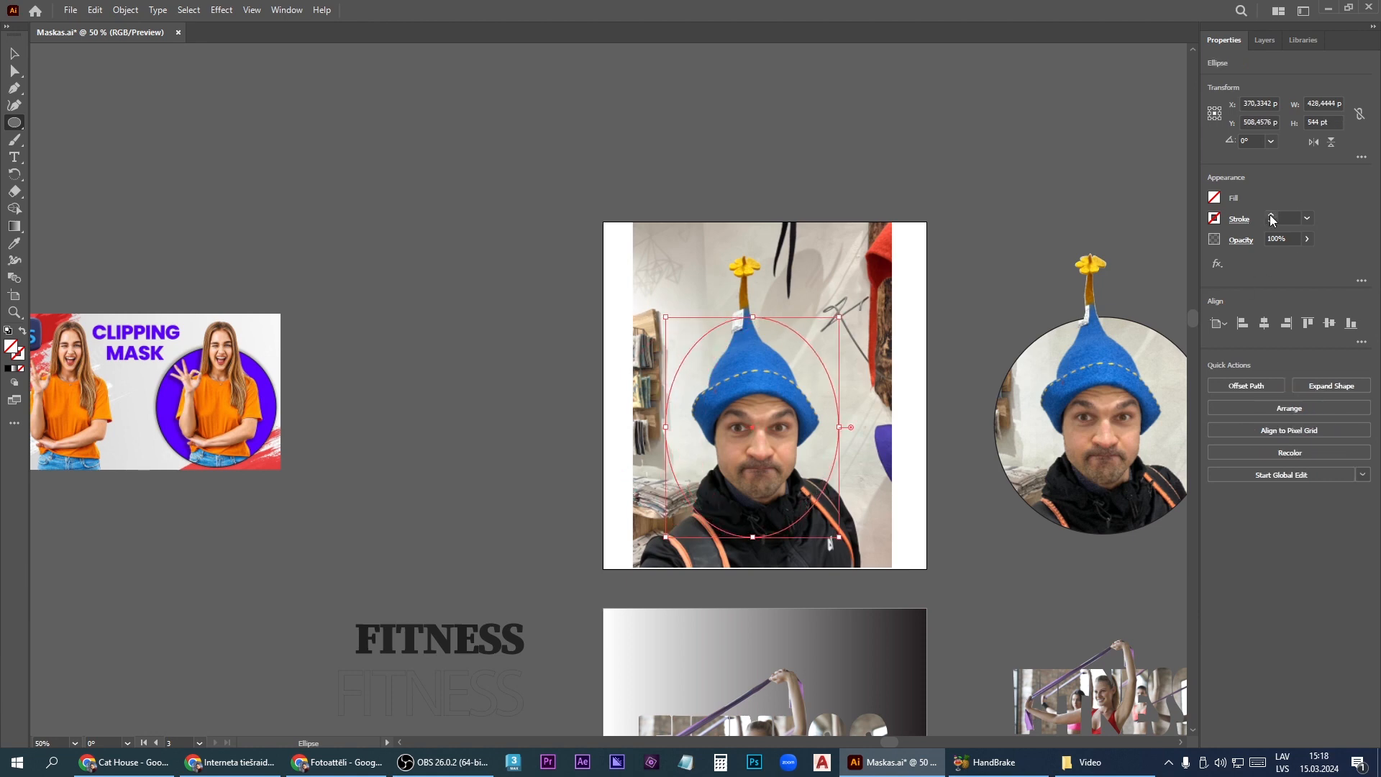
click(1271, 218)
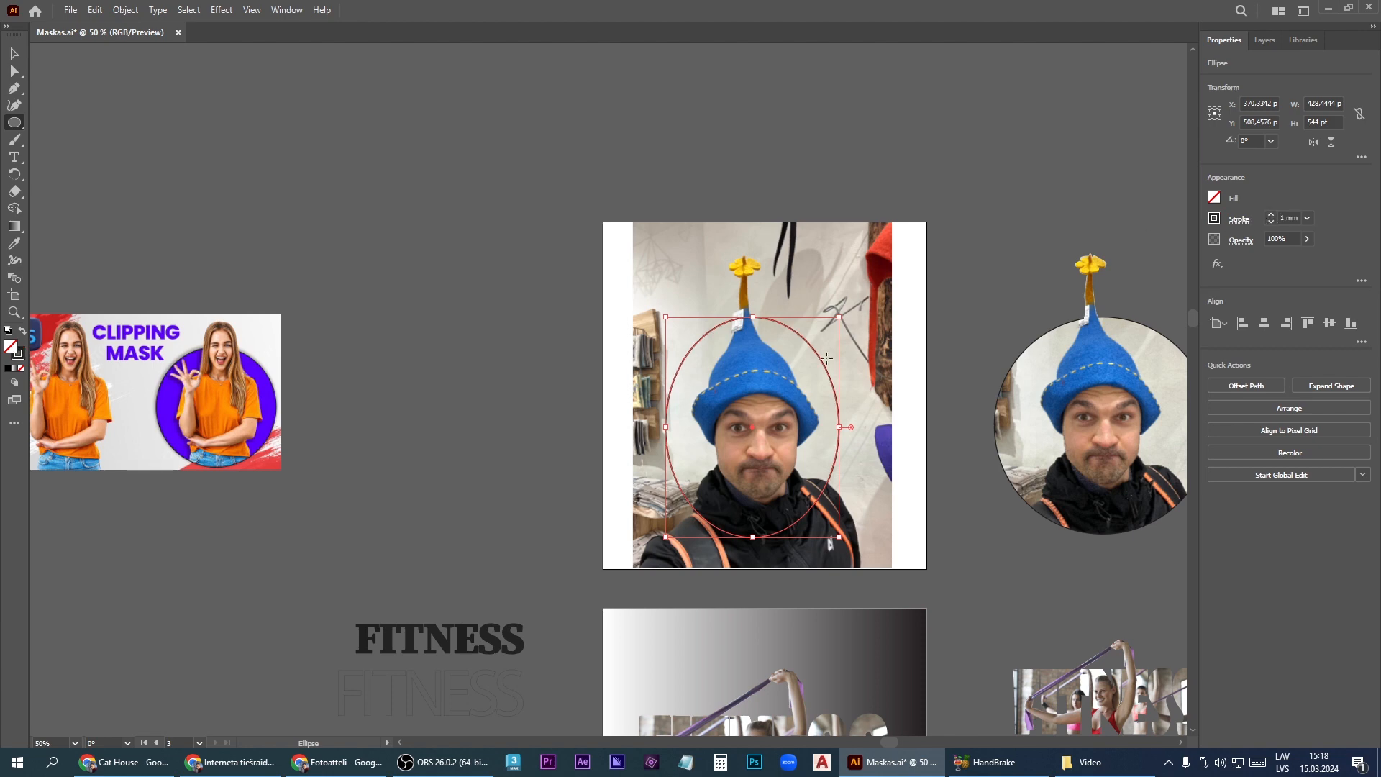
- Duplicate the ellipse sideways, keeping the original around the face
key(v)
click(835, 473)
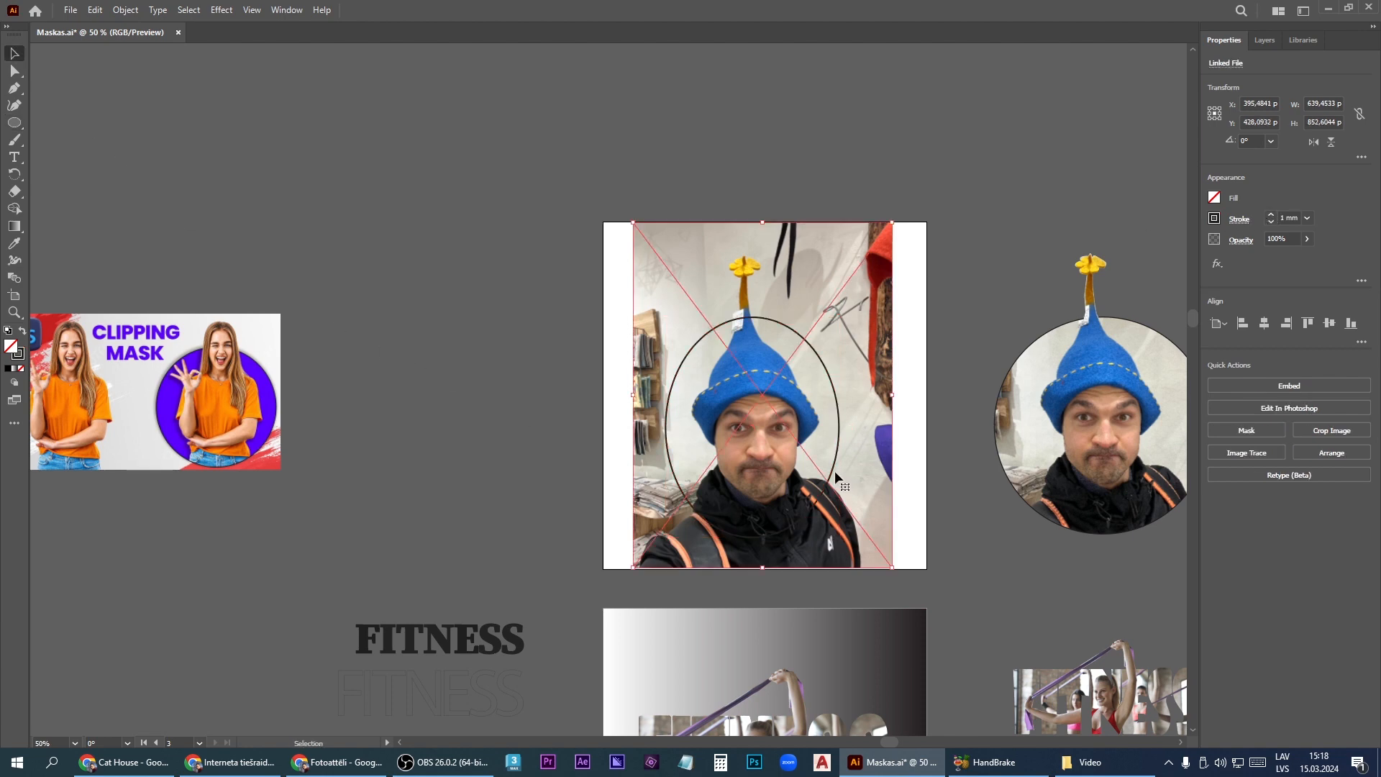
click(834, 474)
drag(831, 468, 958, 468)
- Trace a Pen path from inside the ellipse up the hat stem's right edge and around the flower to its upper-left petal
scroll(234, 358, up, 2)
scroll(233, 358, up, 2)
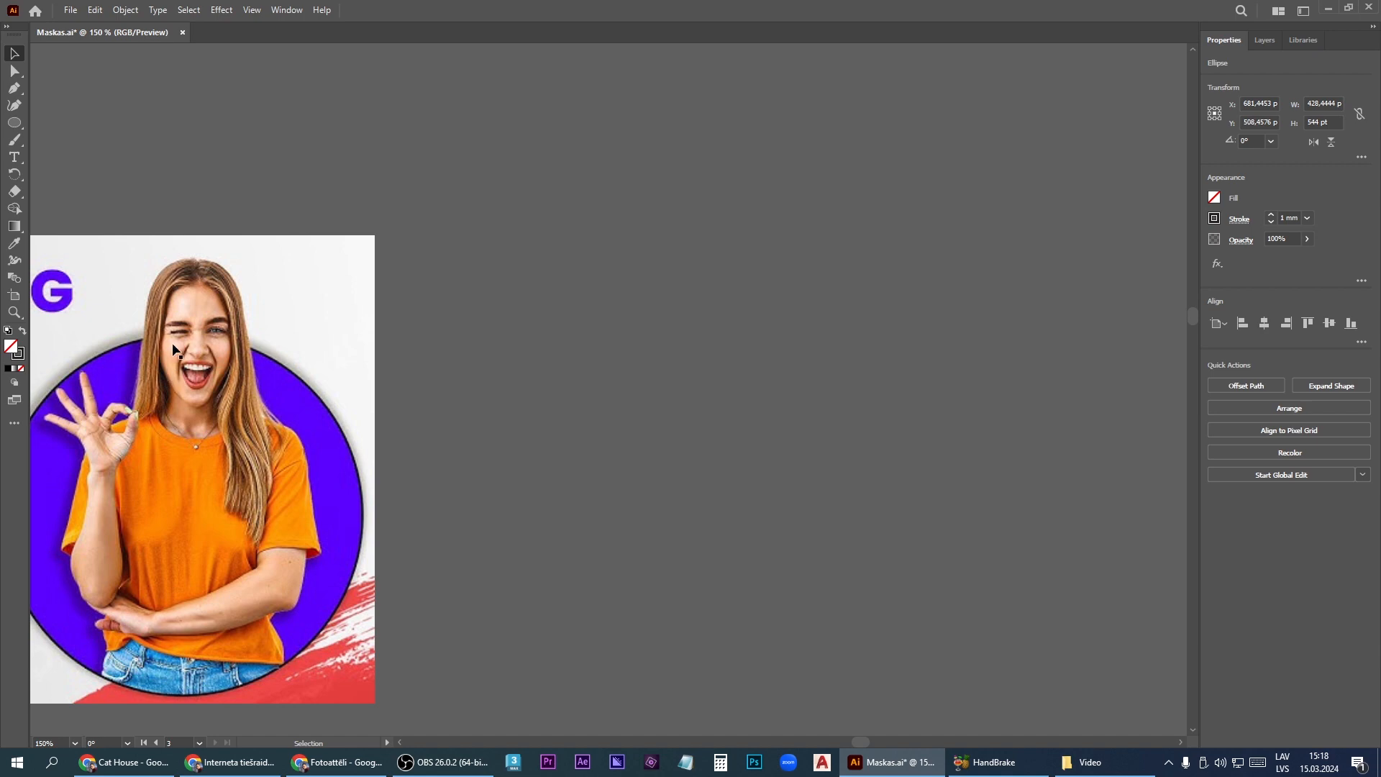
scroll(173, 349, down, 2)
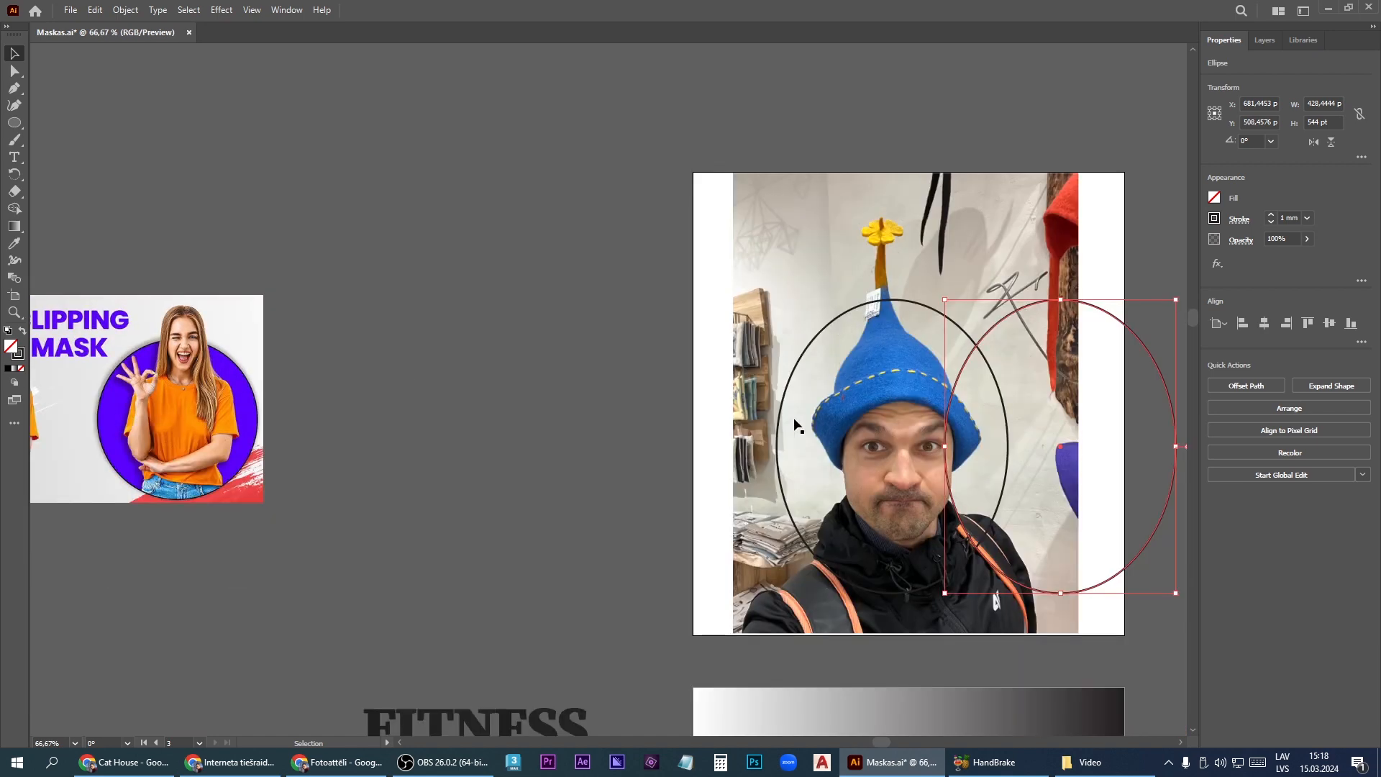
scroll(920, 212, up, 3)
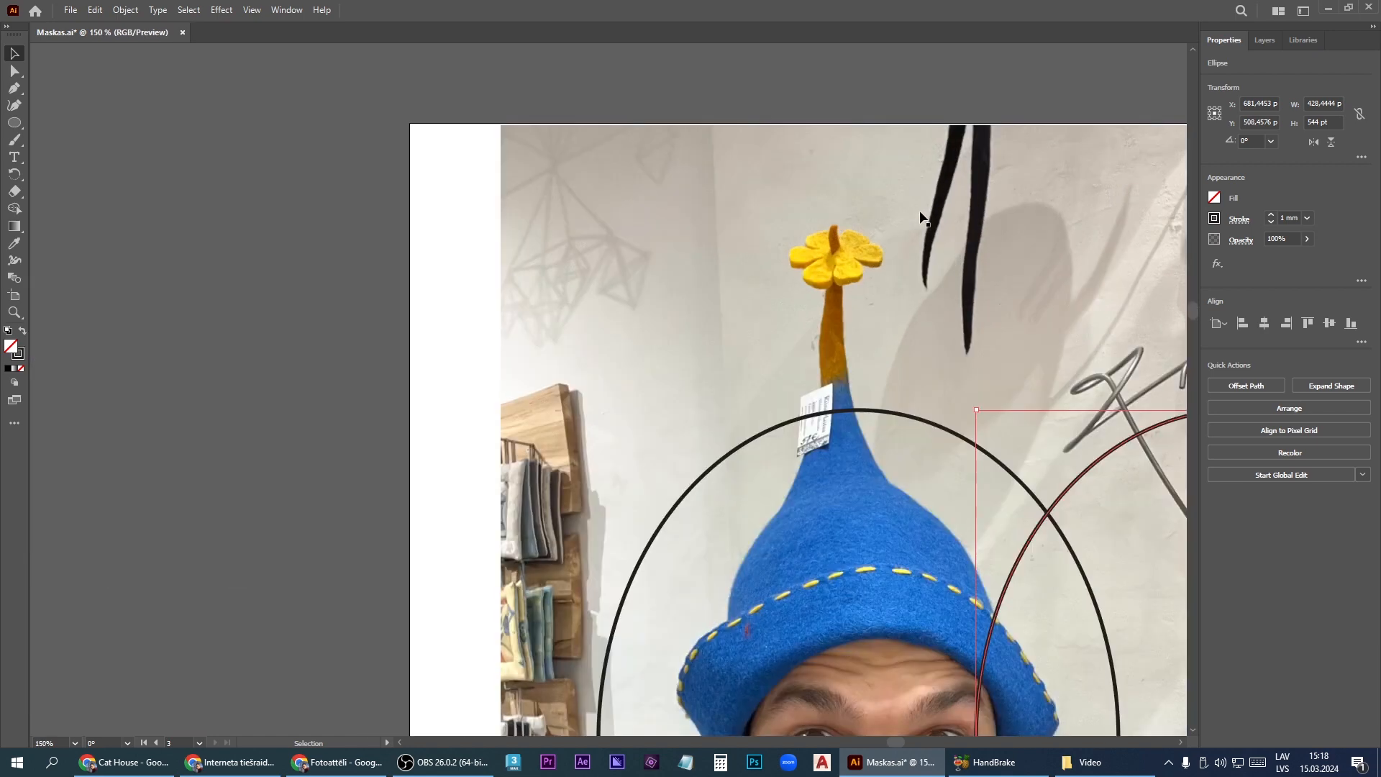
click(15, 90)
click(836, 488)
drag(817, 345, 891, 287)
click(818, 309)
scroll(850, 276, up, 2)
click(838, 289)
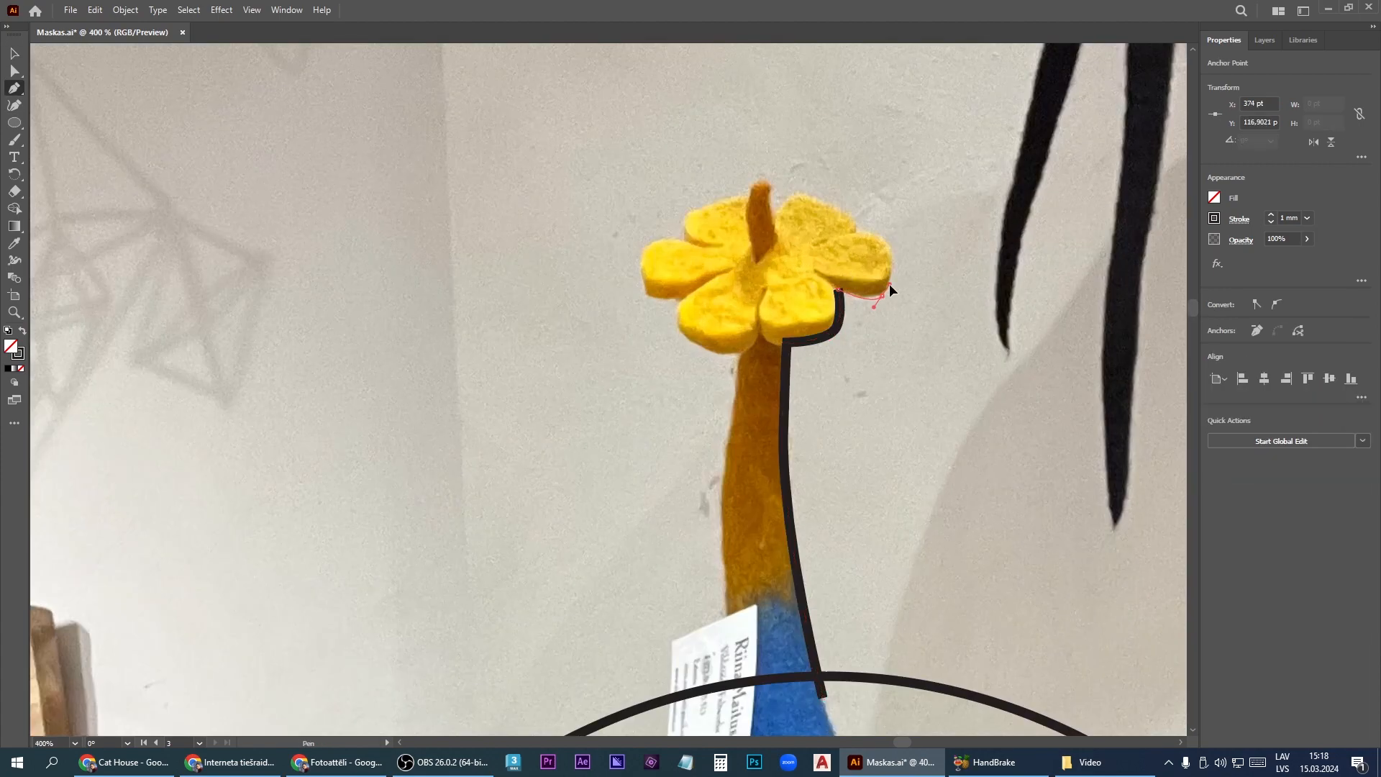
click(879, 235)
click(859, 232)
drag(834, 208, 767, 177)
drag(750, 195, 688, 210)
click(681, 239)
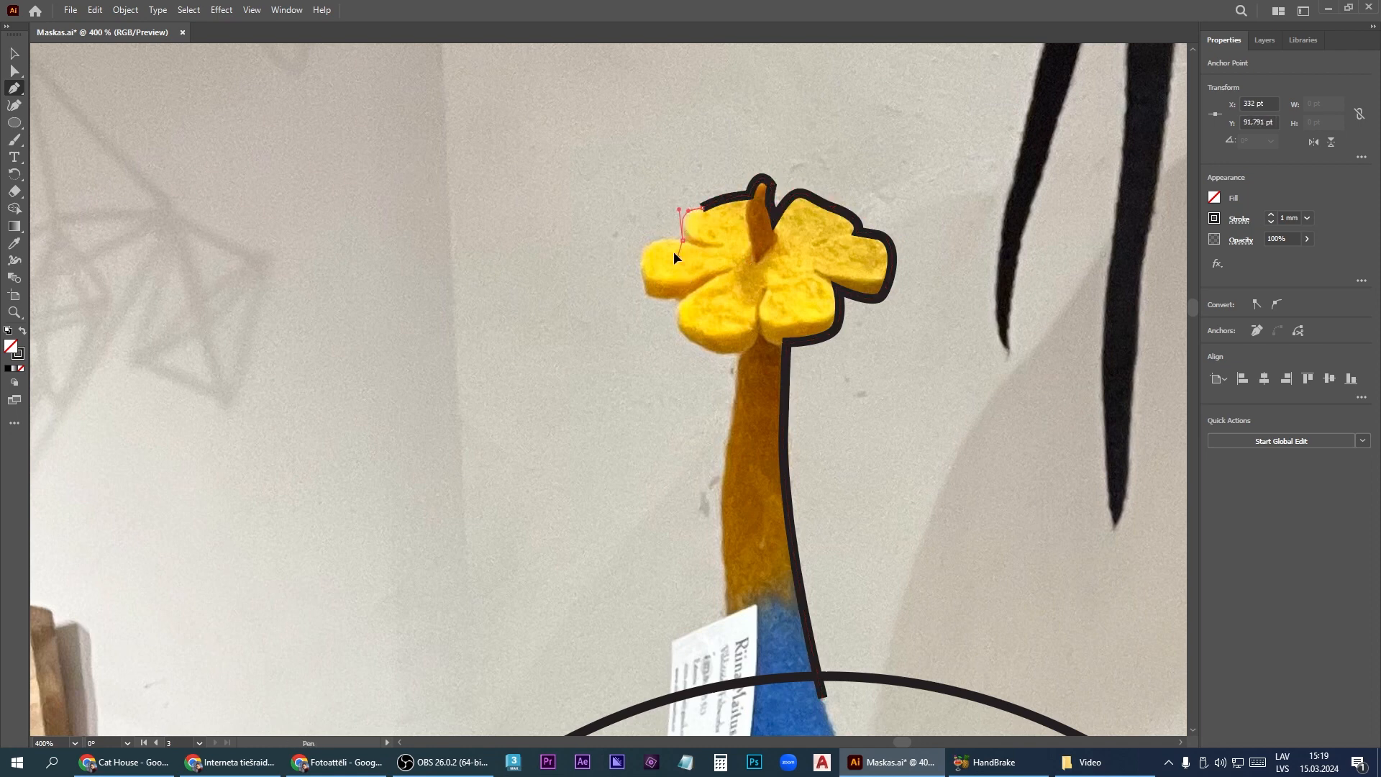
- Continue the Pen path around the flower's left petals and down the stem's left edge, closing it inside the ellipse
click(640, 267)
click(646, 294)
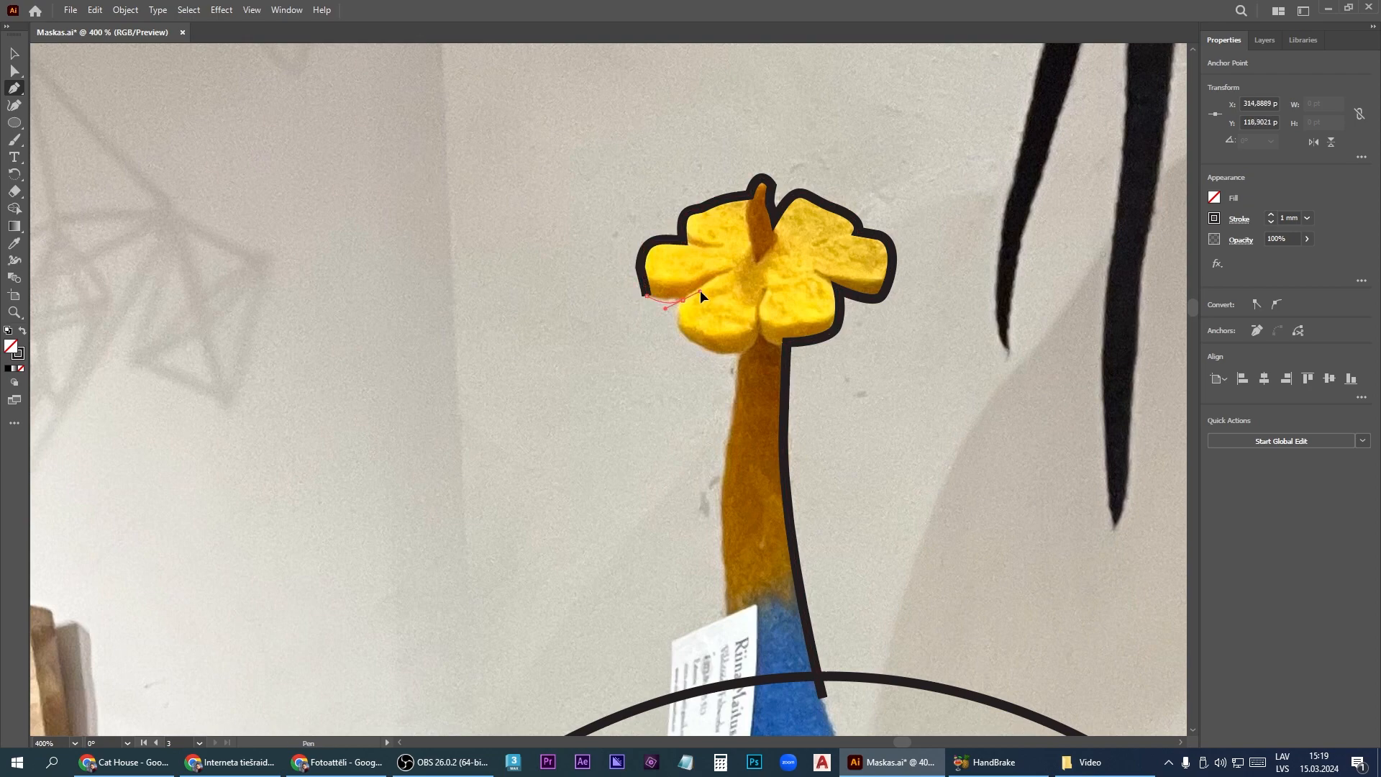
click(680, 331)
drag(714, 355, 727, 352)
click(744, 353)
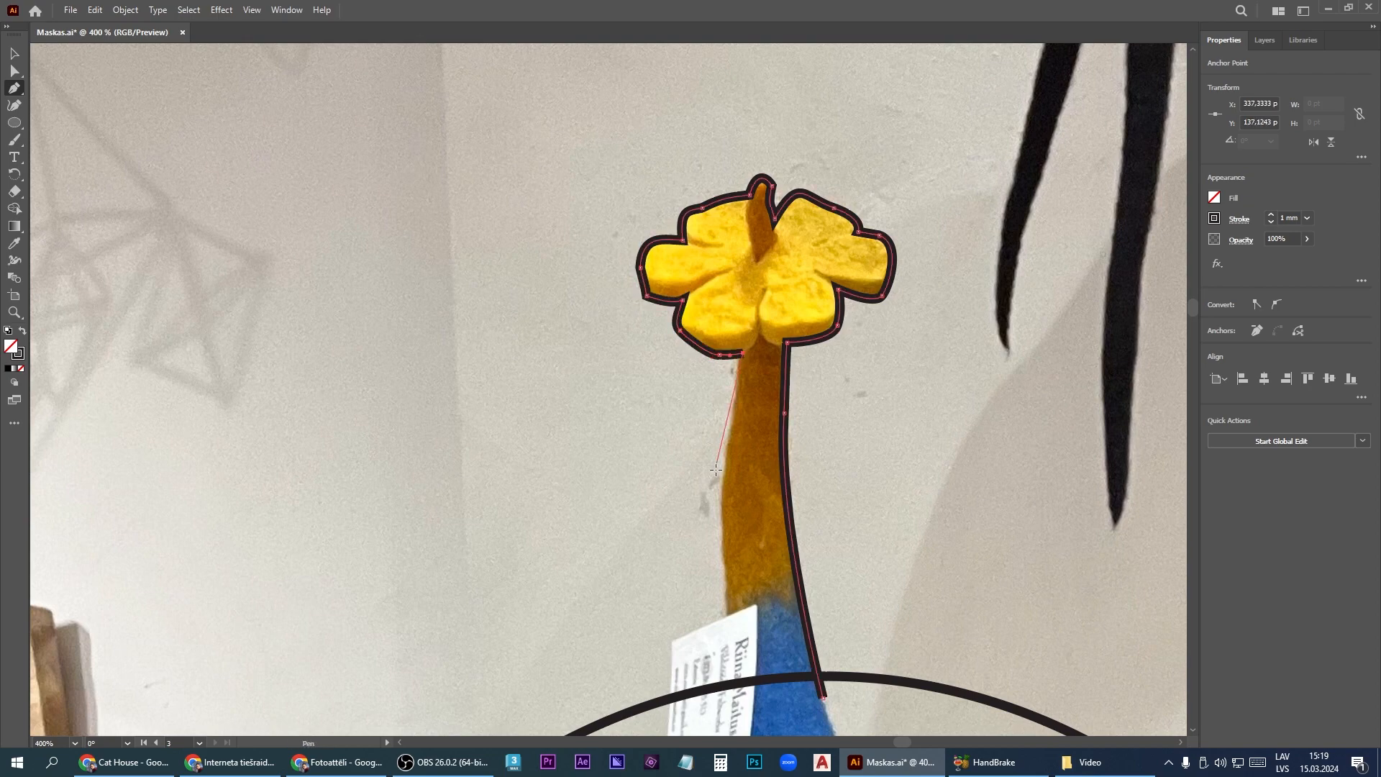
drag(724, 566, 727, 658)
scroll(730, 366, down, 2)
click(709, 562)
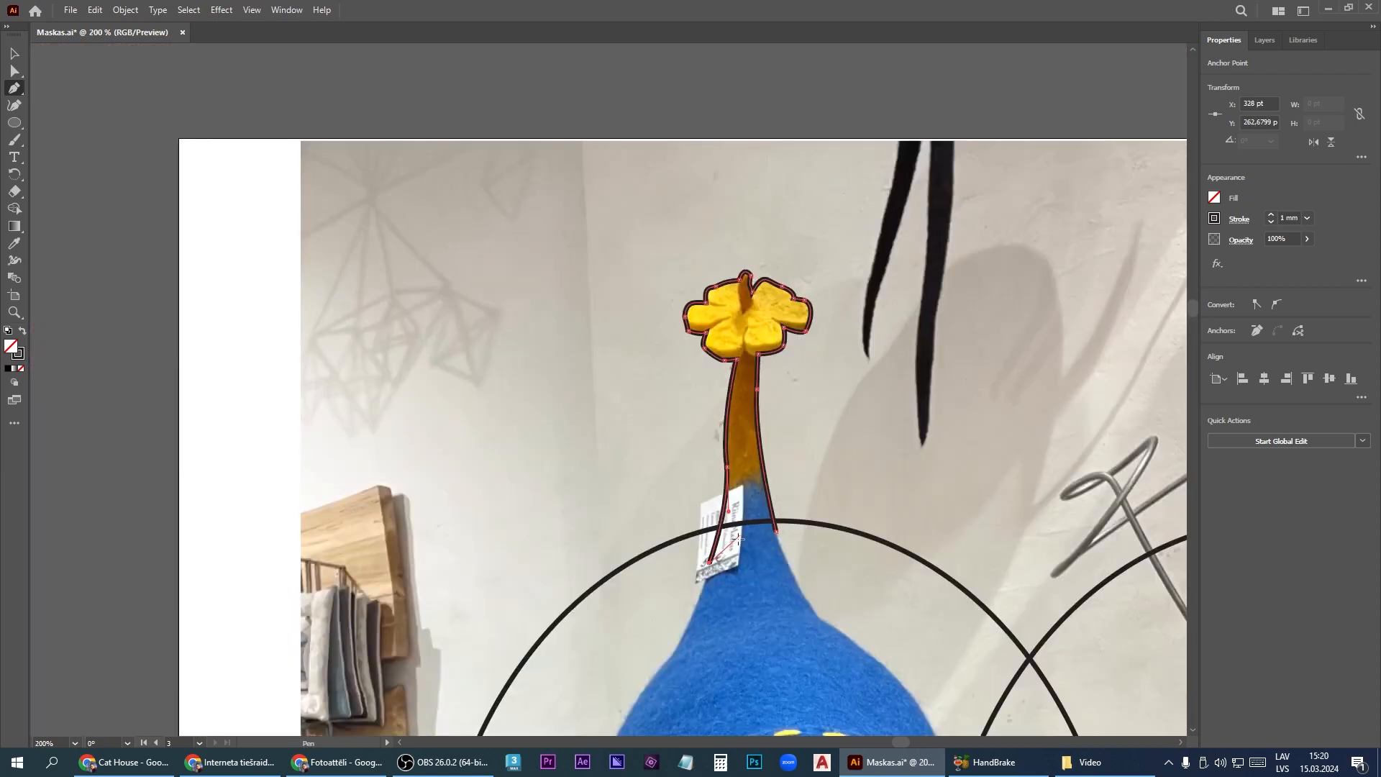
click(776, 532)
- Group the traced flower path with the ellipse around the face and unite them into one shape
scroll(589, 363, down, 2)
shift+click(593, 370)
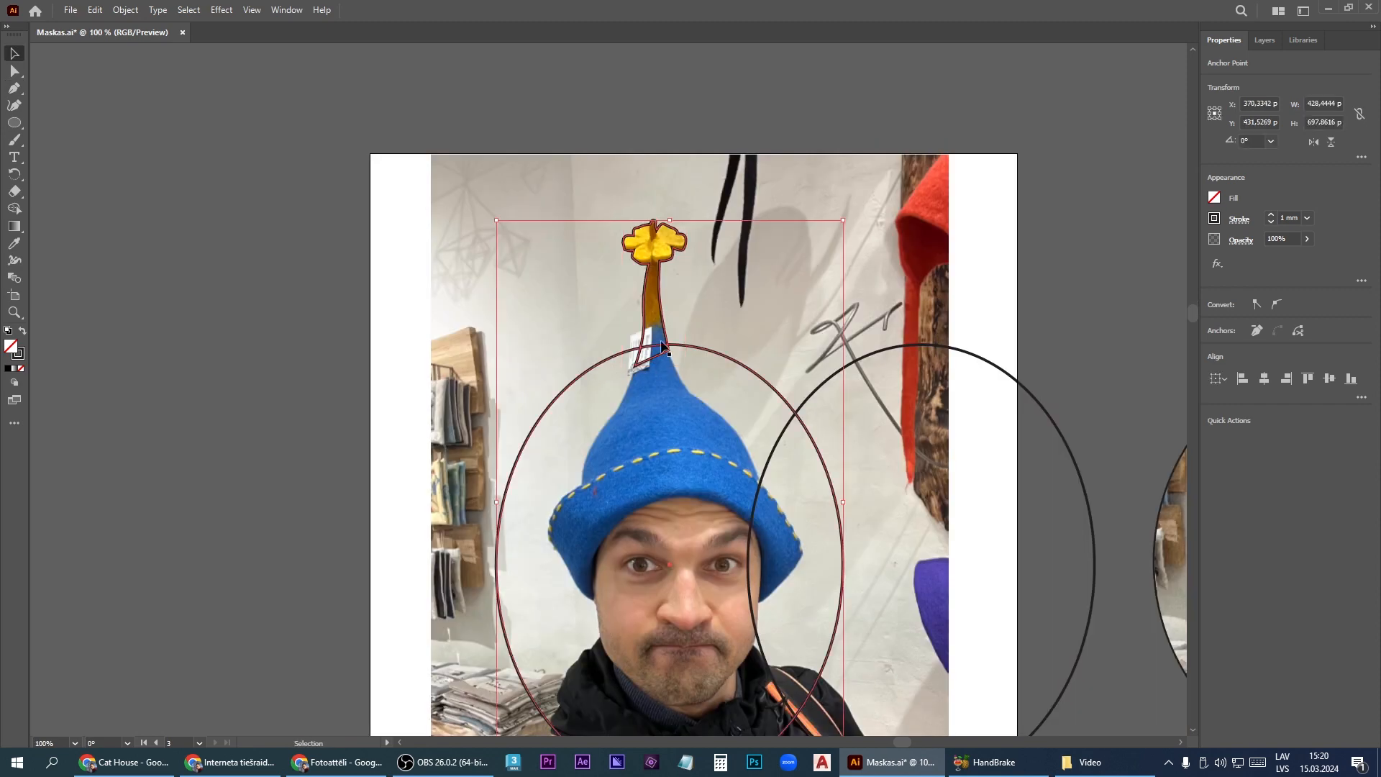
key(ctrl+g)
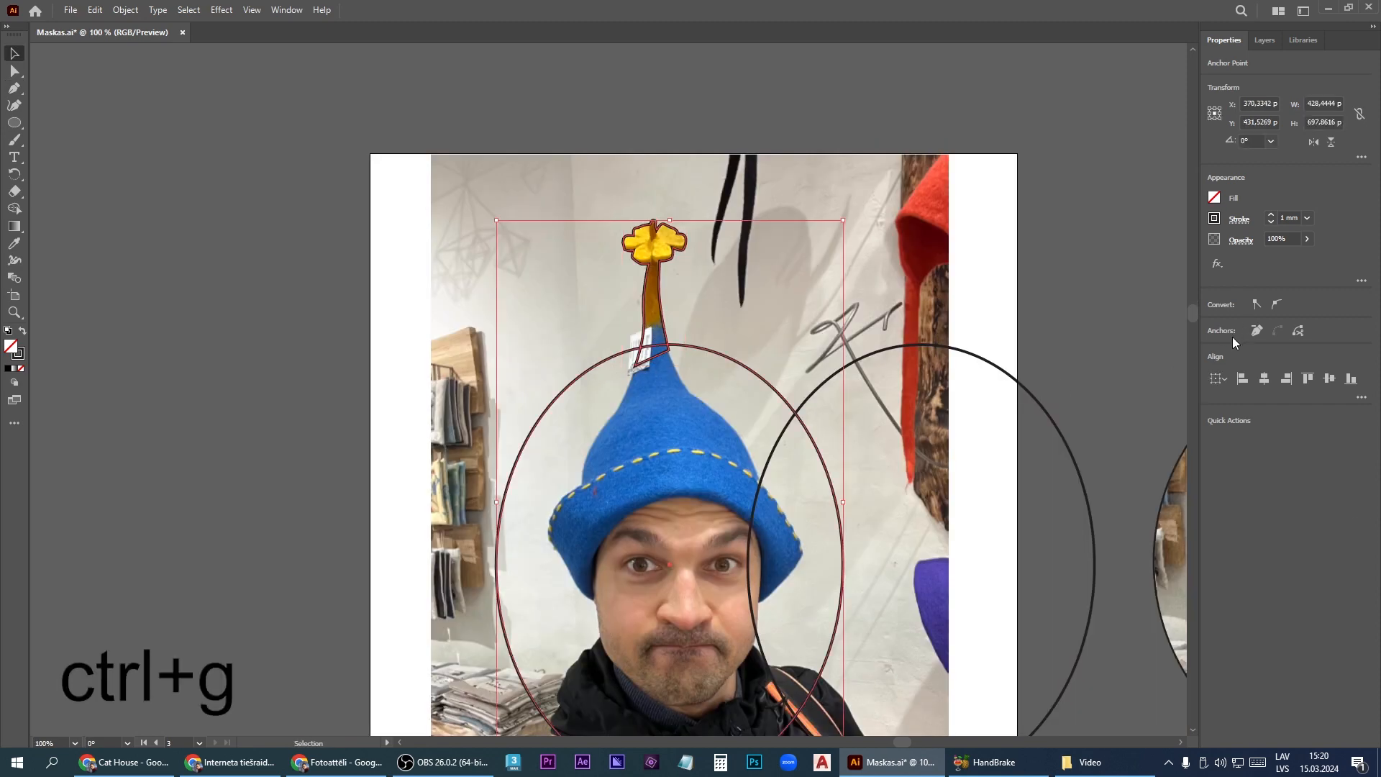
click(1216, 384)
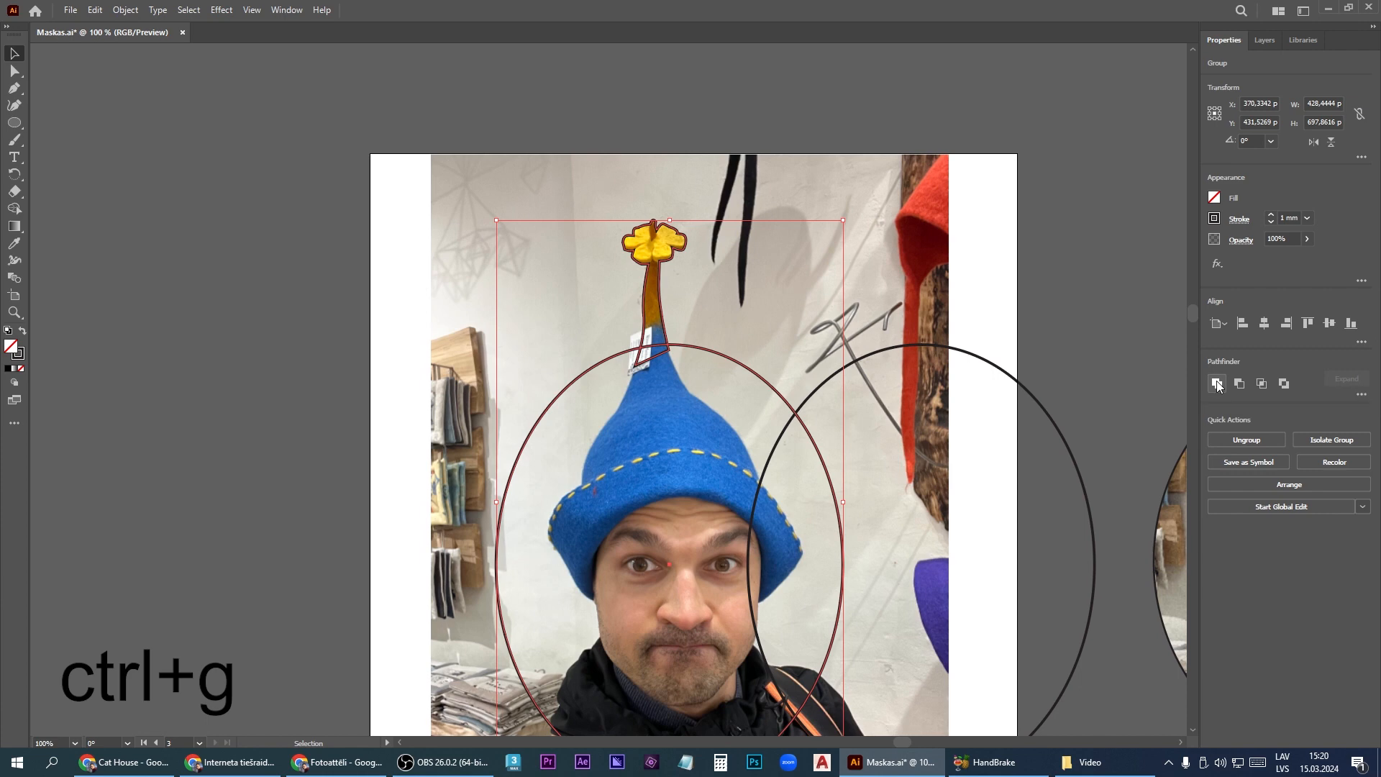
- Make a clipping mask from the united outline and the portrait photo
scroll(633, 233, down, 1)
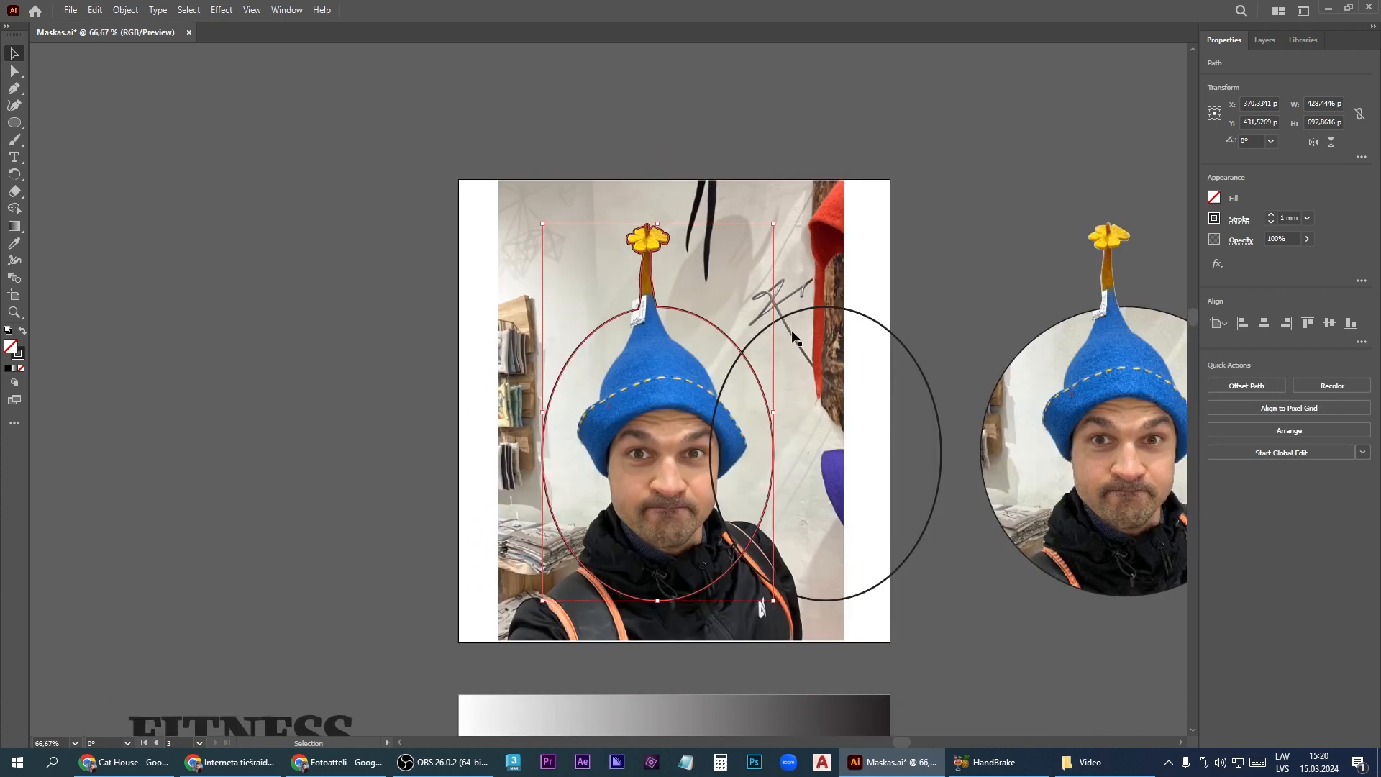
shift+click(806, 280)
right_click(803, 277)
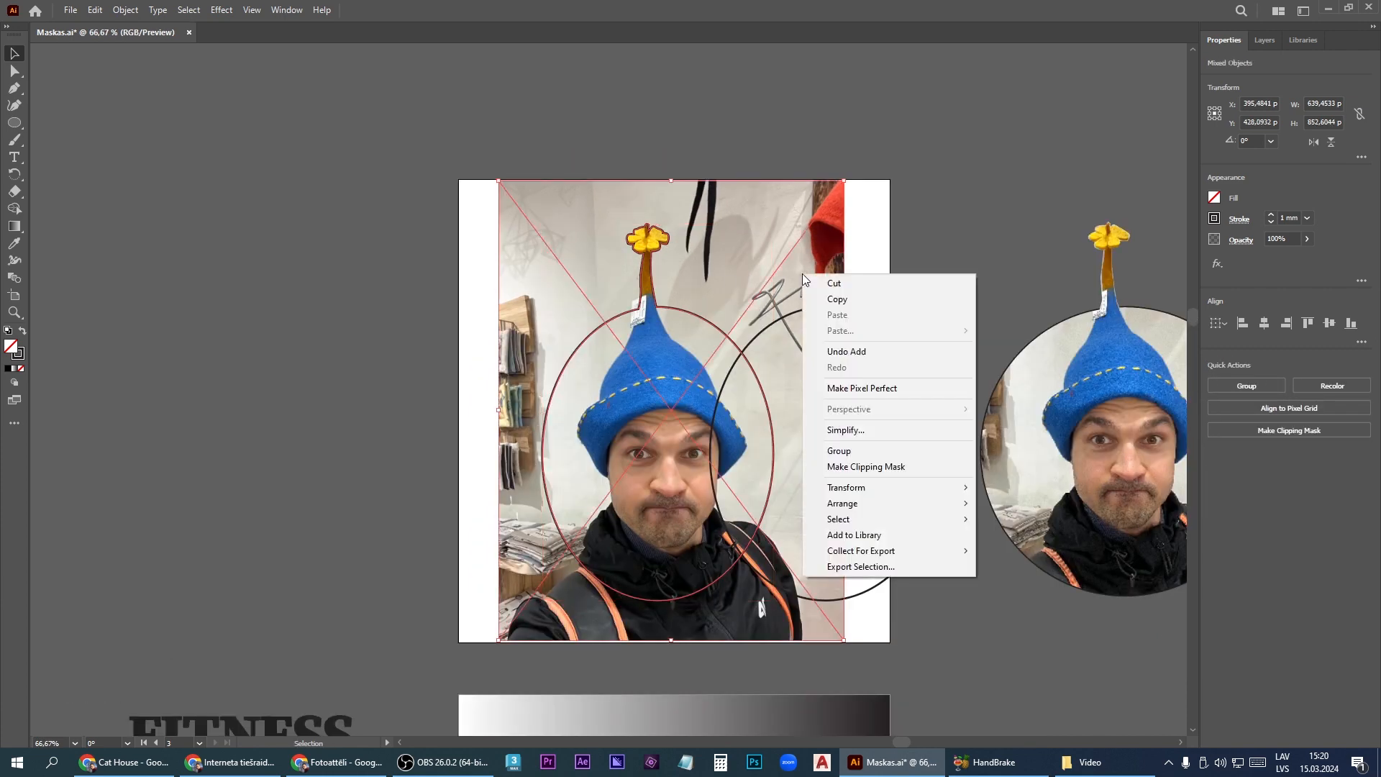
click(857, 466)
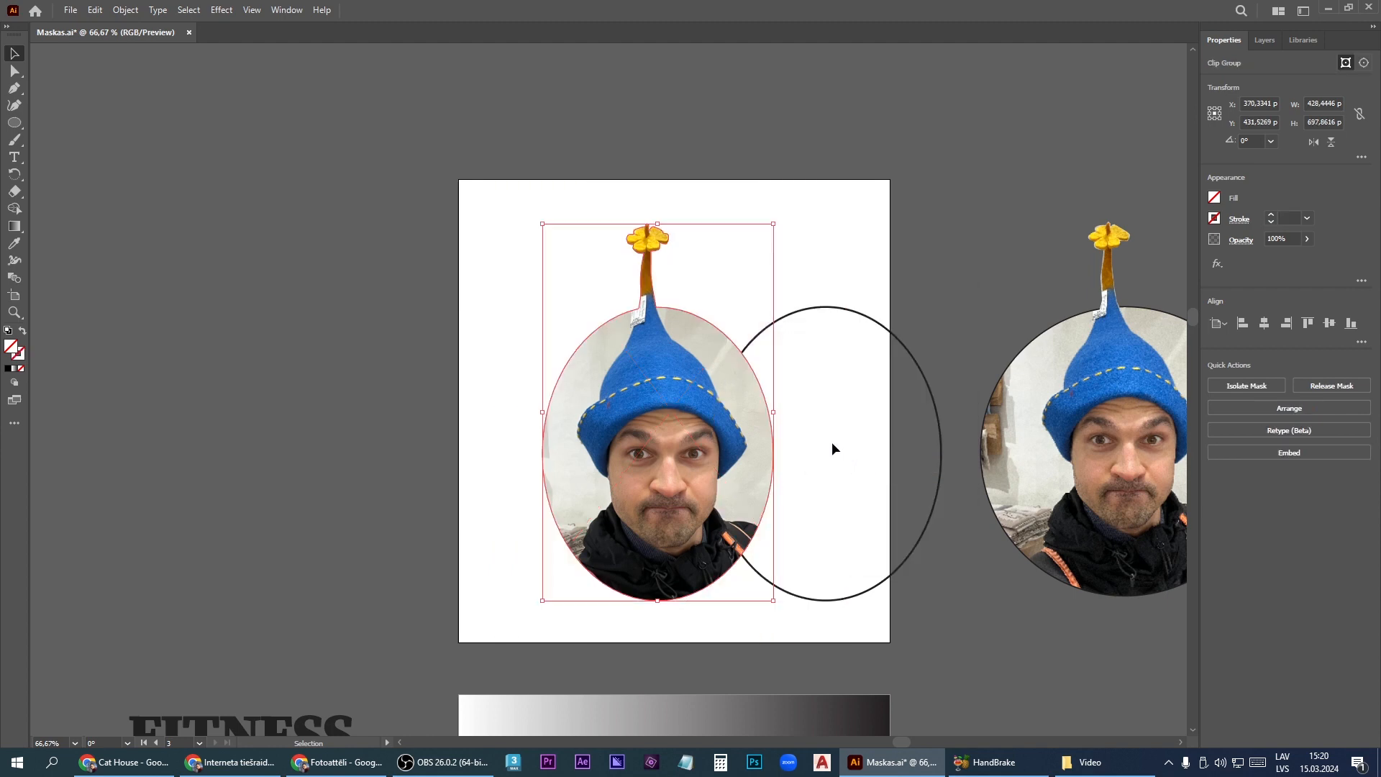
- Align the spare ellipse and the masked portrait by their horizontal centres and group them
click(832, 449)
click(686, 339)
shift+click(843, 308)
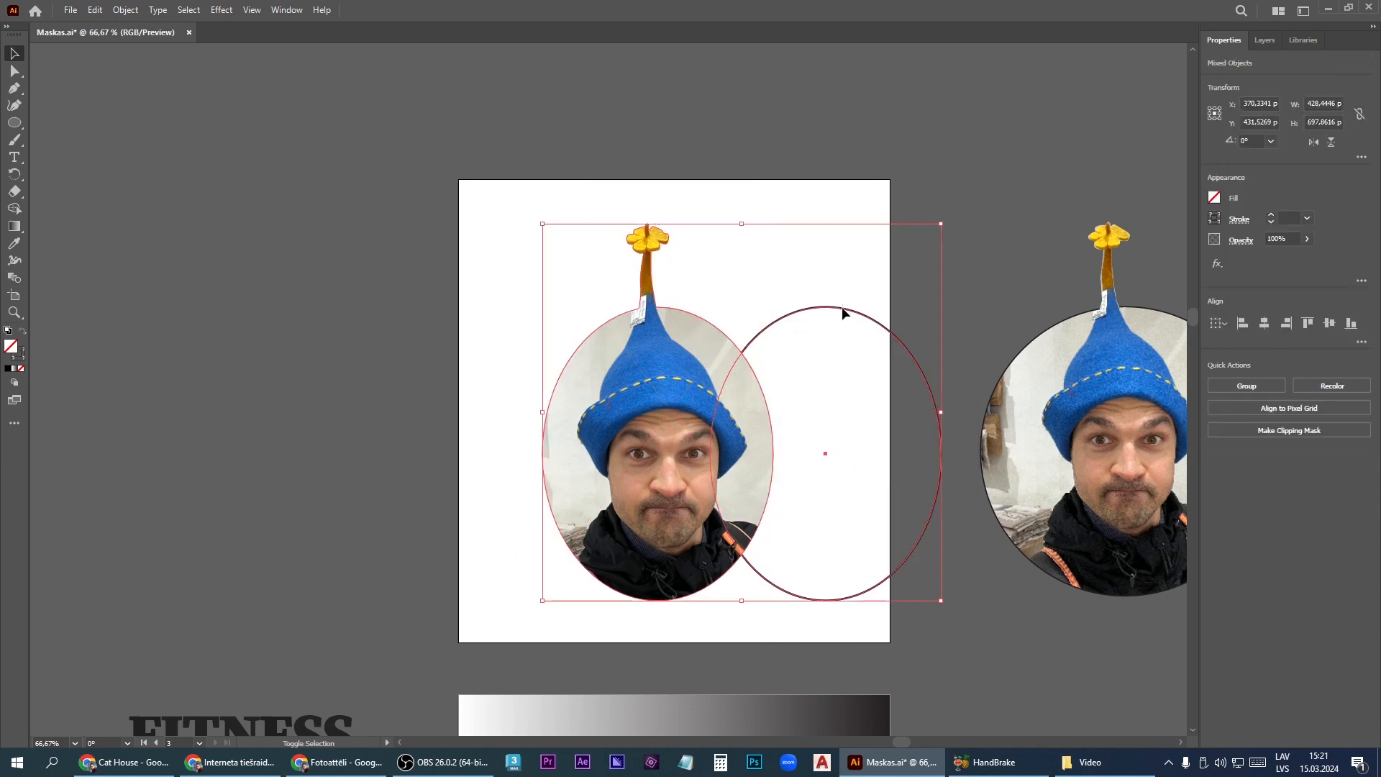
click(1264, 323)
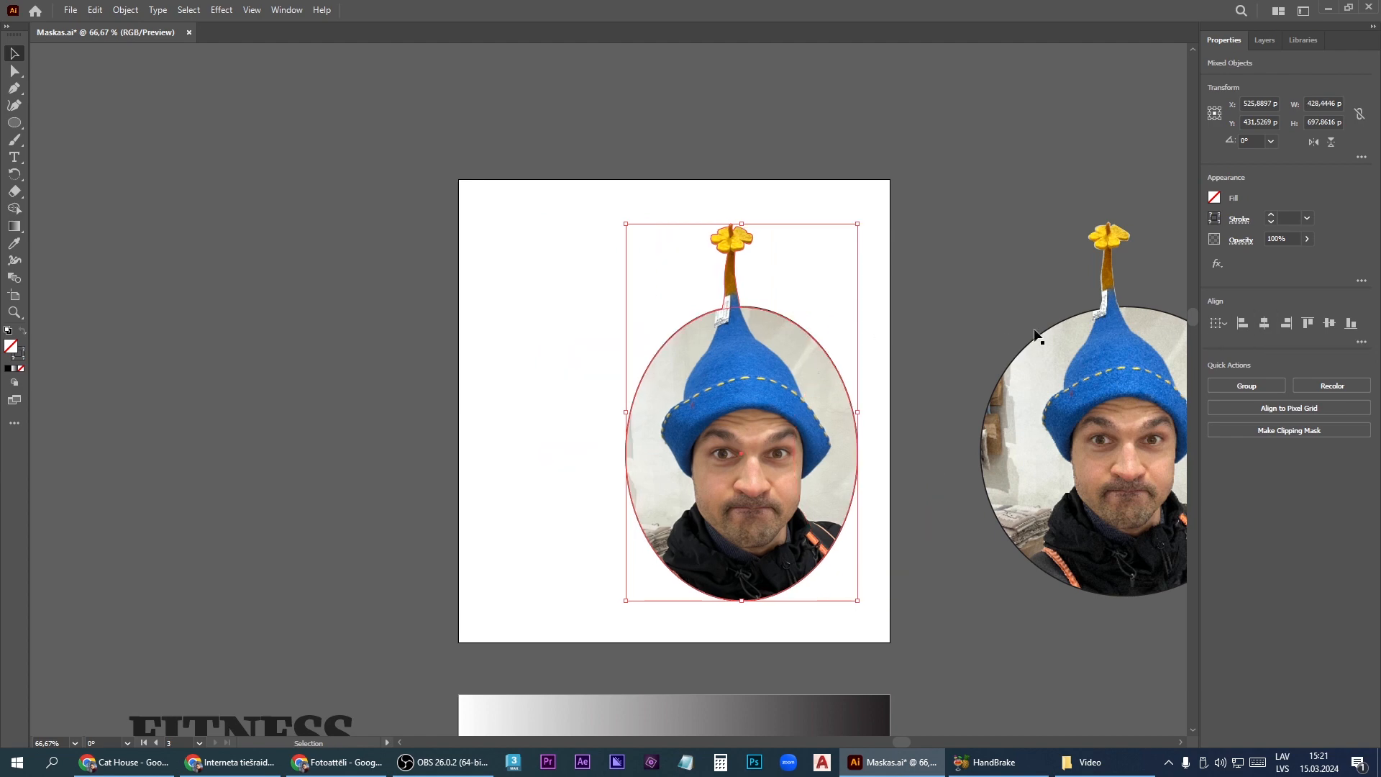
click(935, 327)
- Move the outlined portrait group to the middle of the upper artboard and deselect it
scroll(722, 318, up, 1)
scroll(722, 317, up, 1)
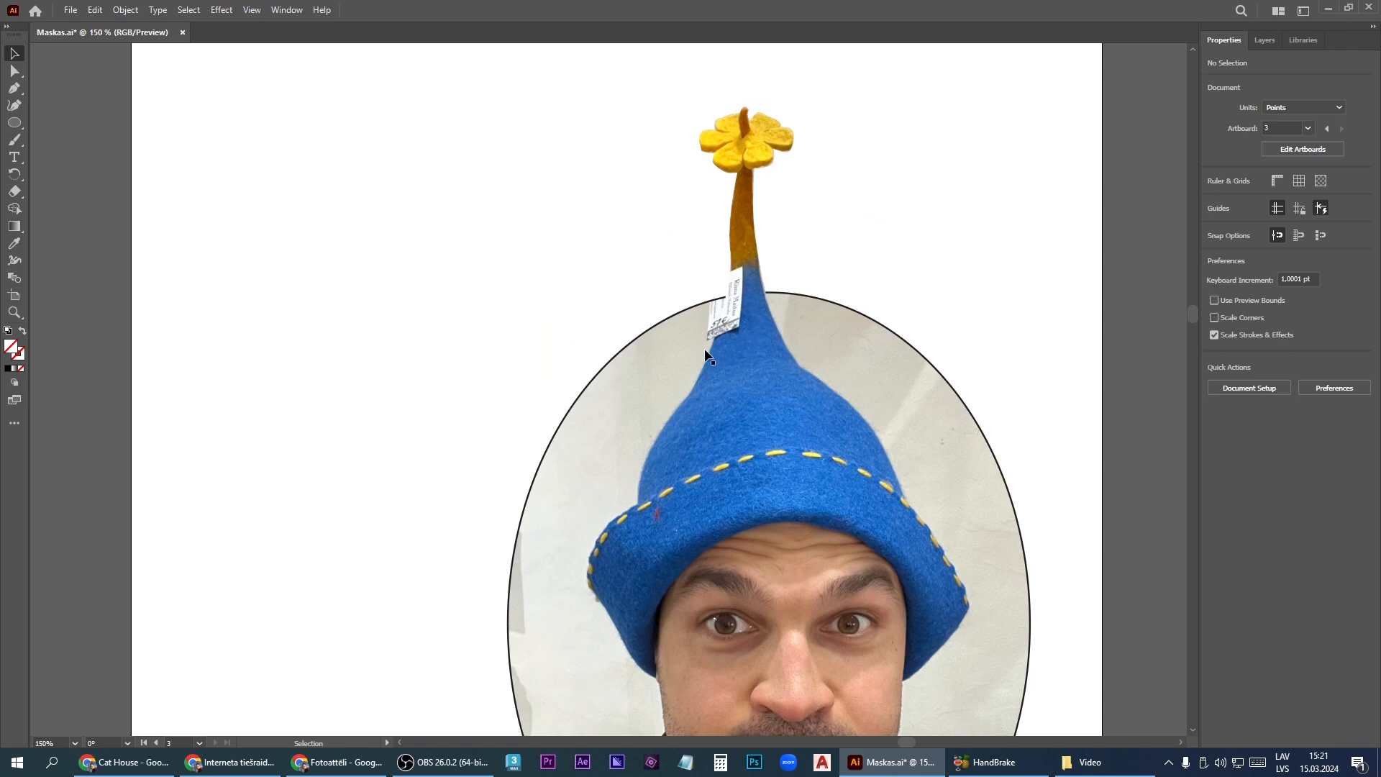
scroll(623, 221, down, 2)
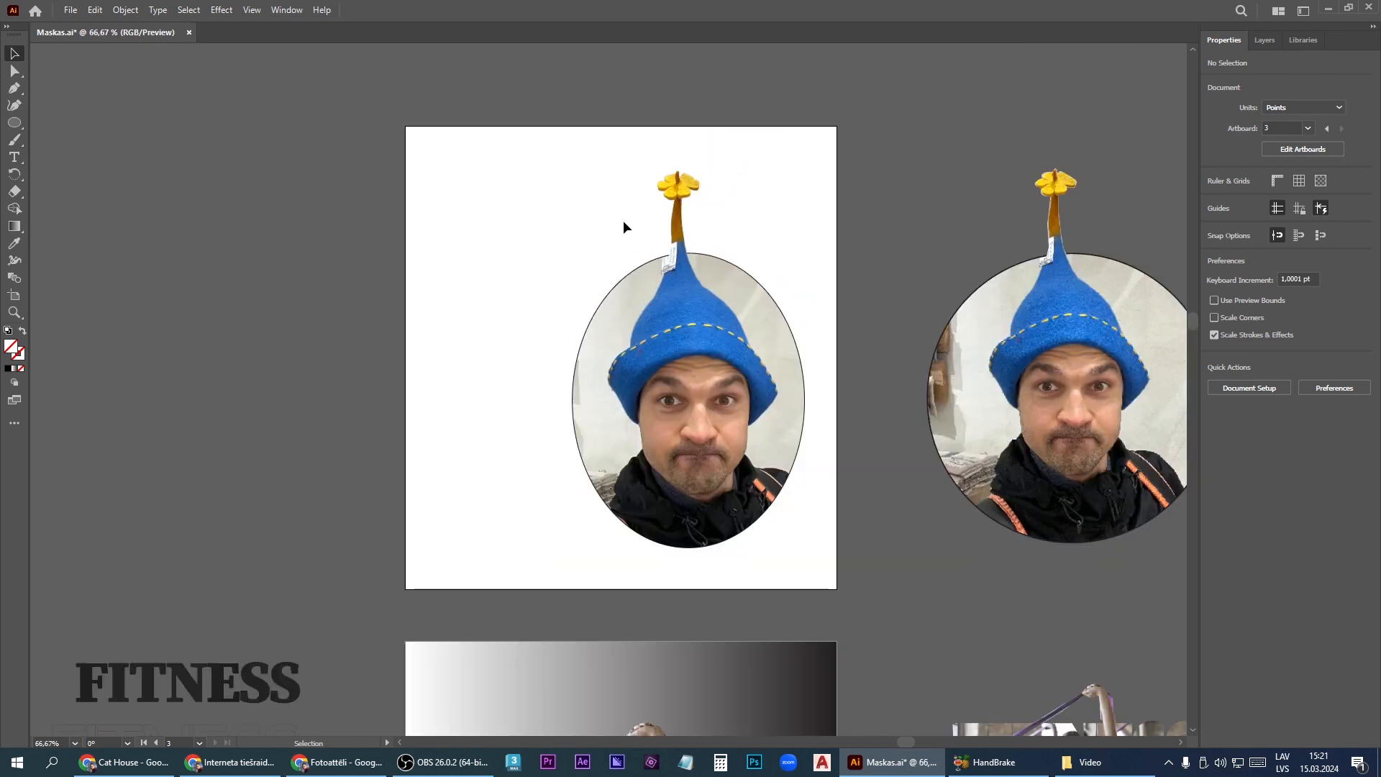
click(705, 454)
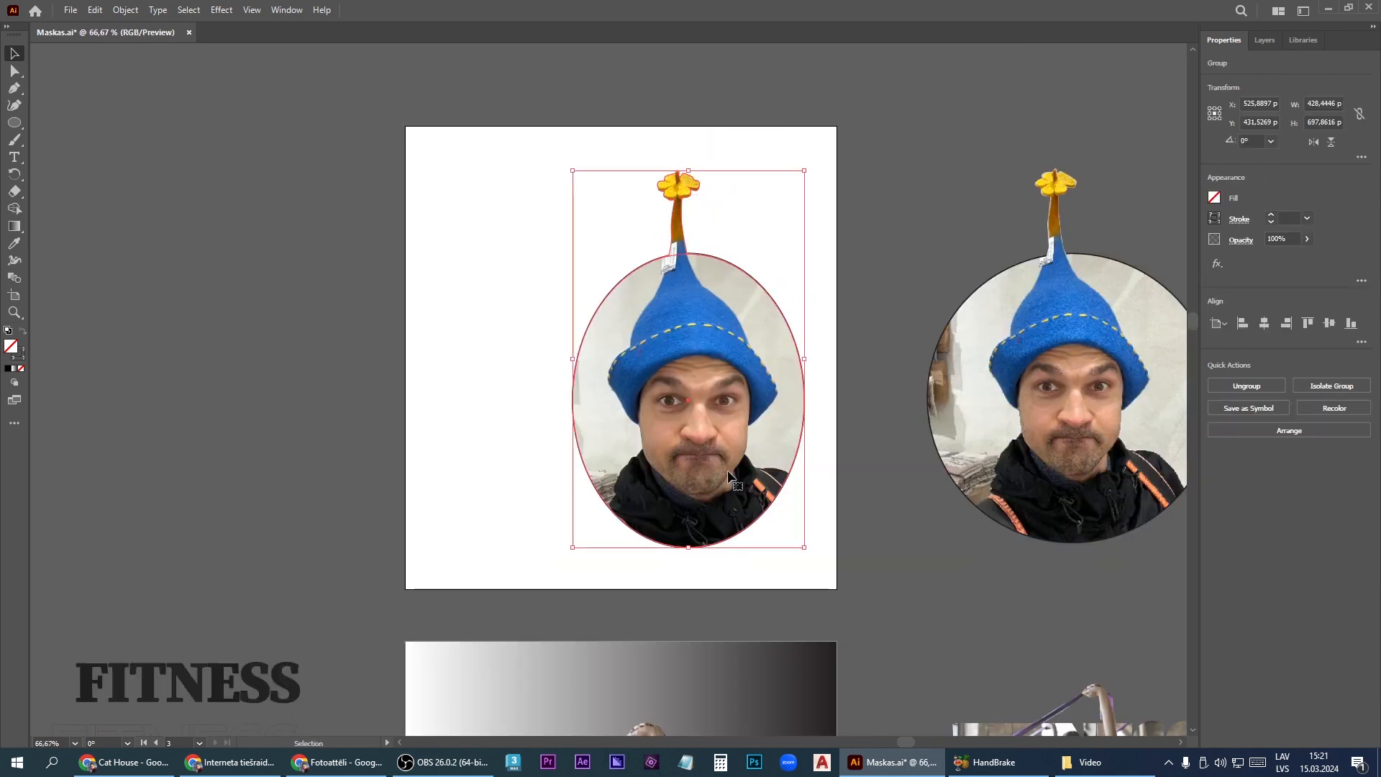
drag(729, 476, 659, 469)
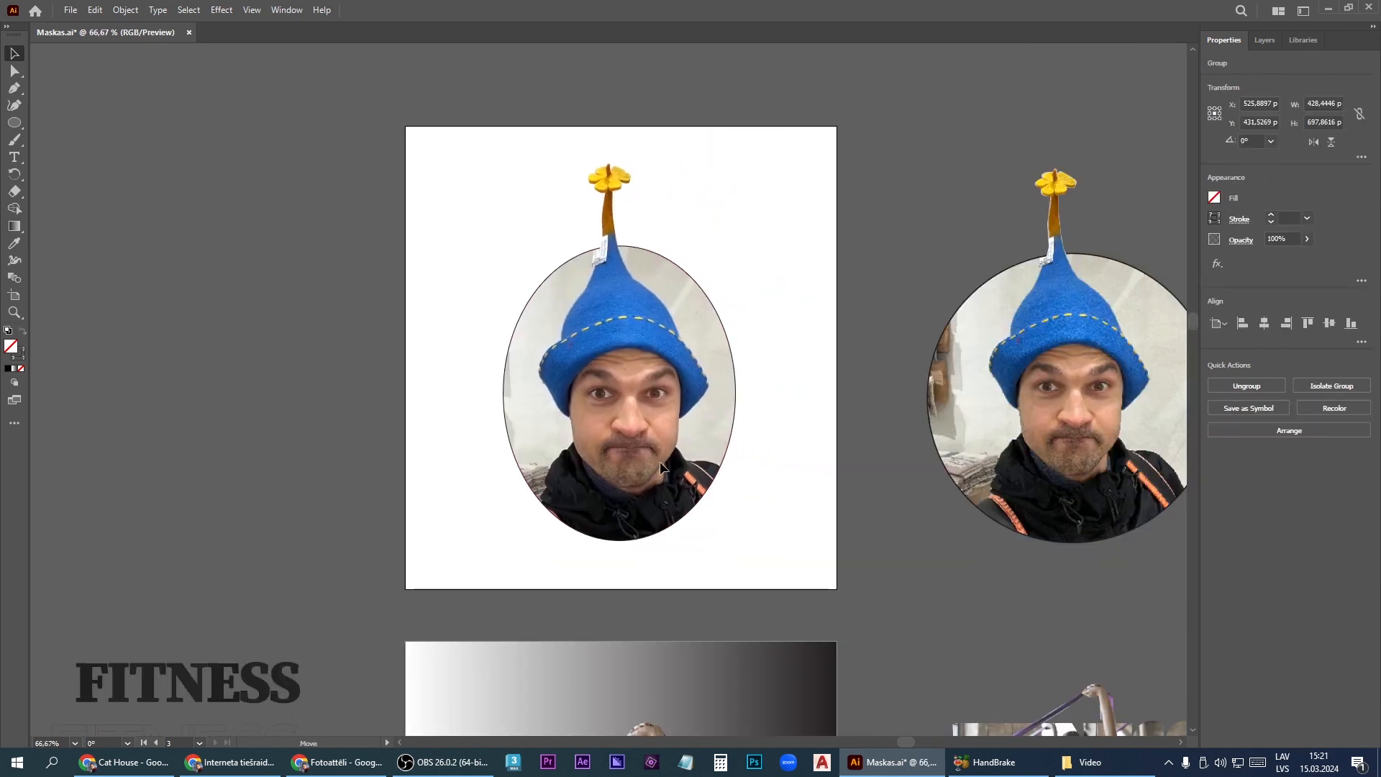
click(876, 534)
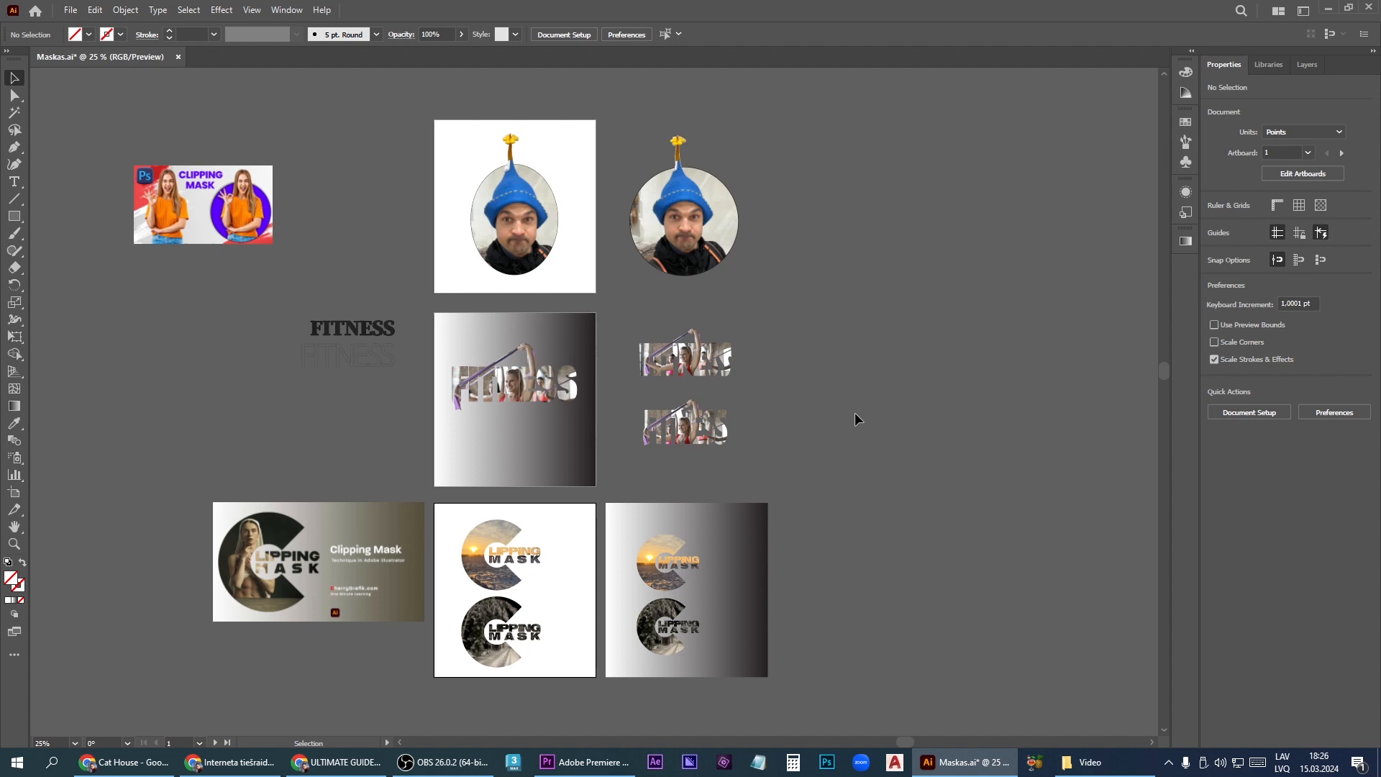
- Select the sunset logo and expand its clip group in the layer structure to examine its contents
scroll(495, 571, up, 3)
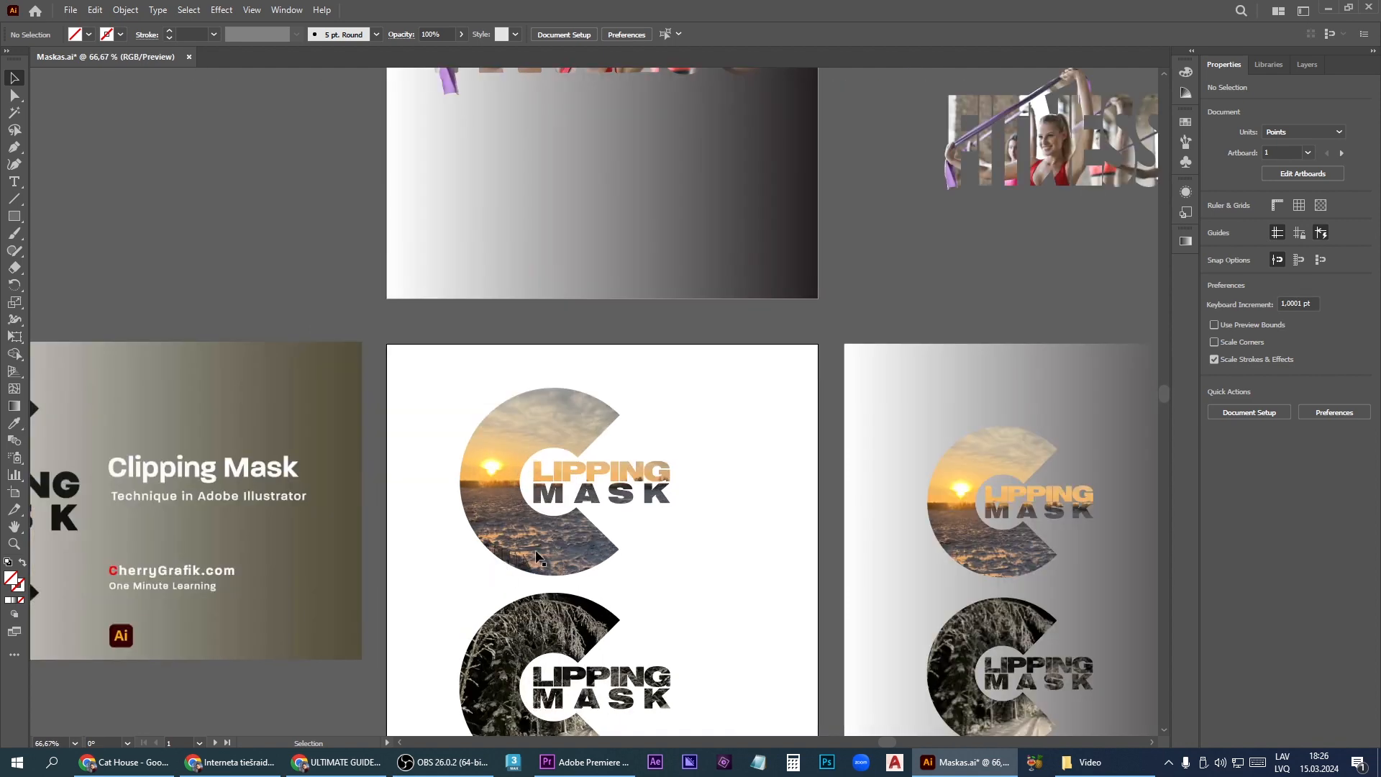
click(537, 553)
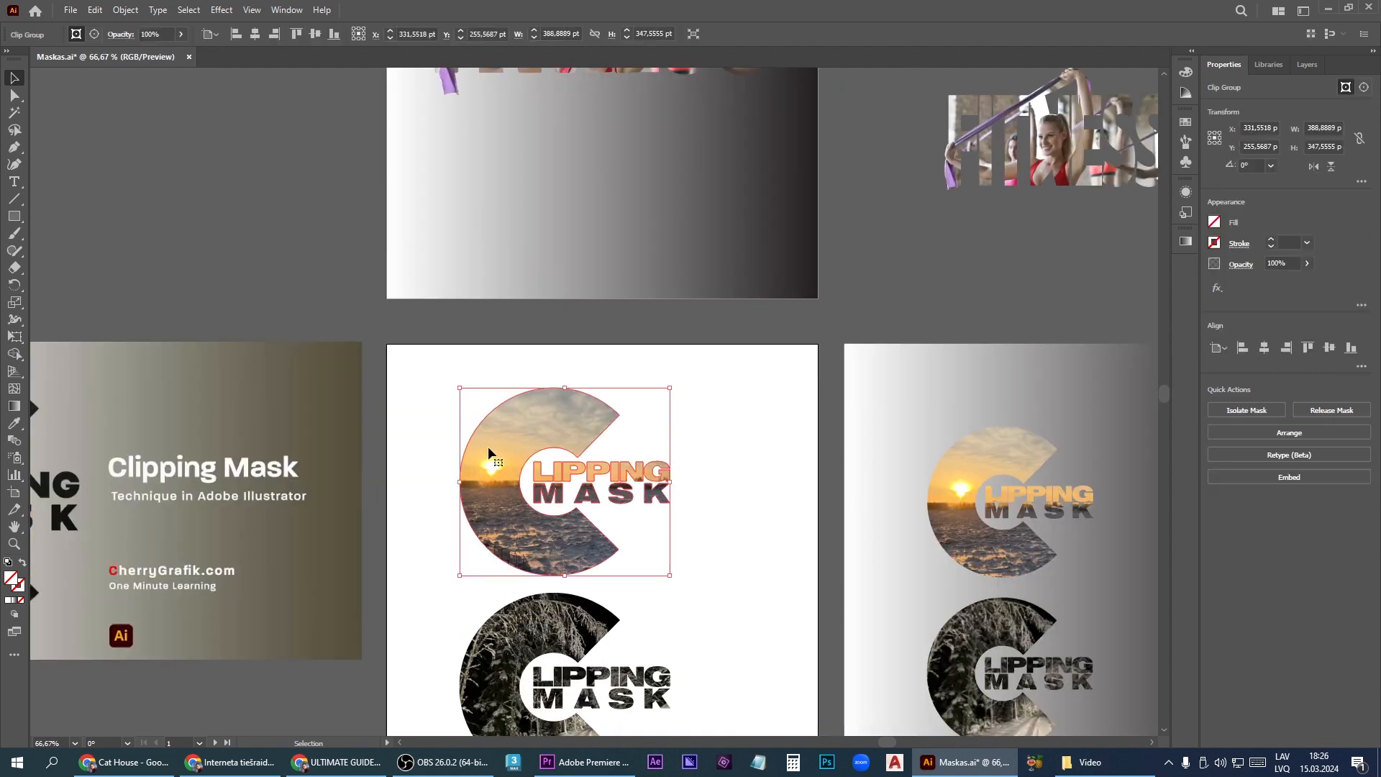
click(1305, 67)
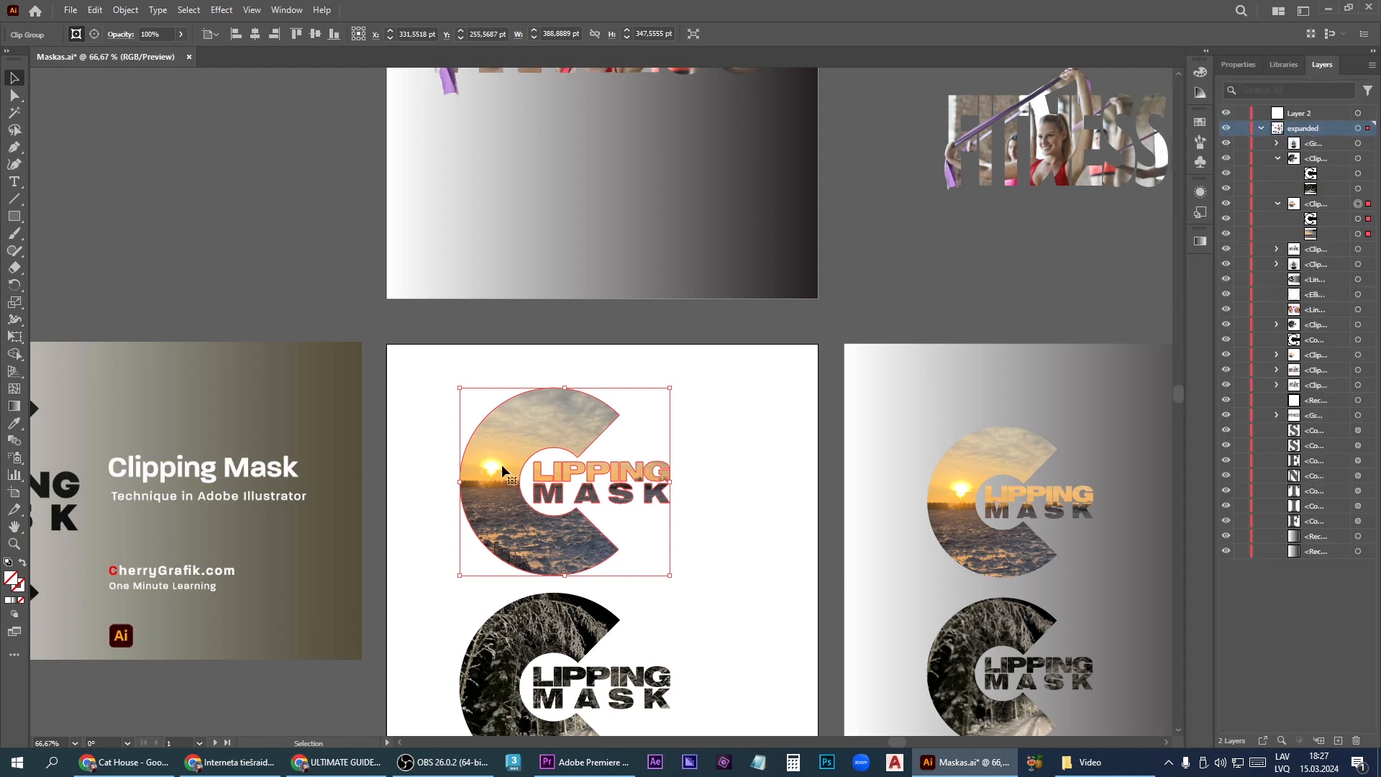
click(1277, 203)
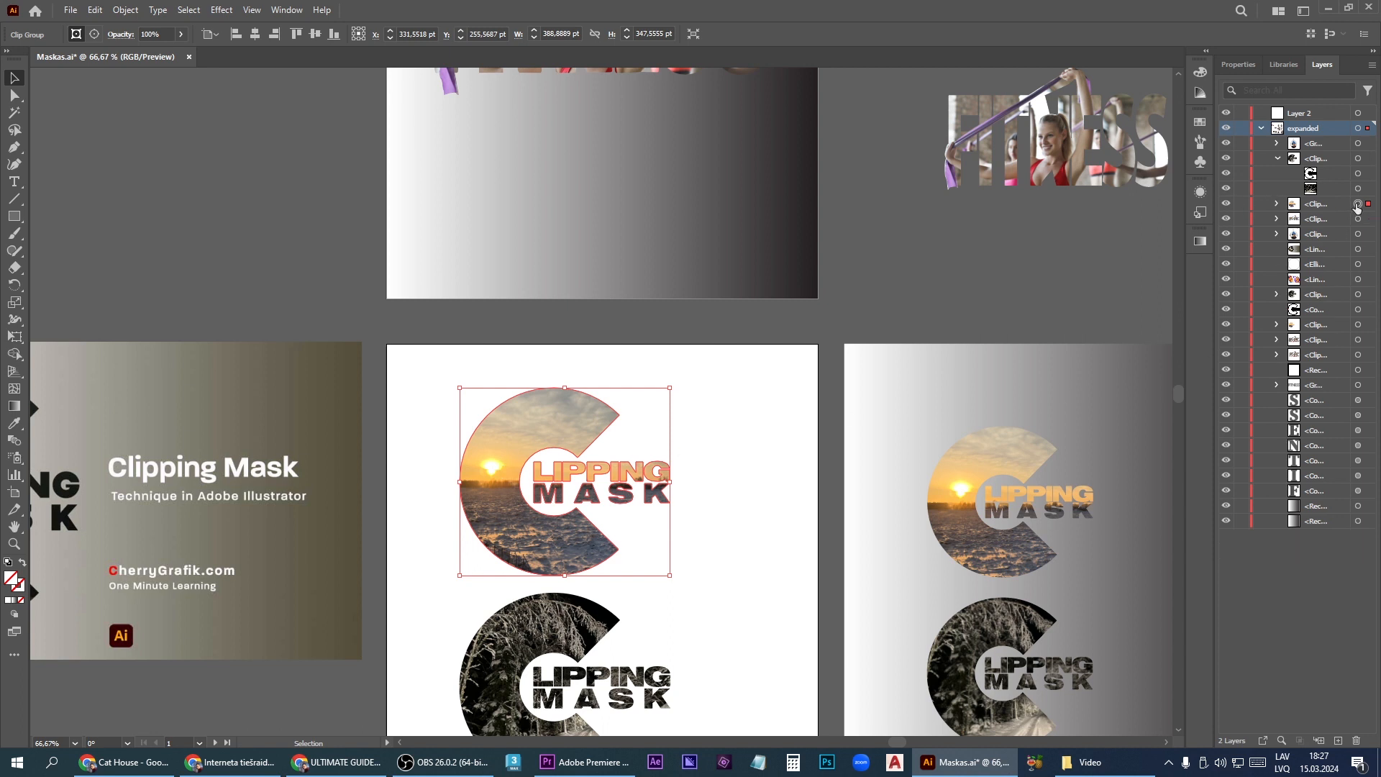
click(1278, 205)
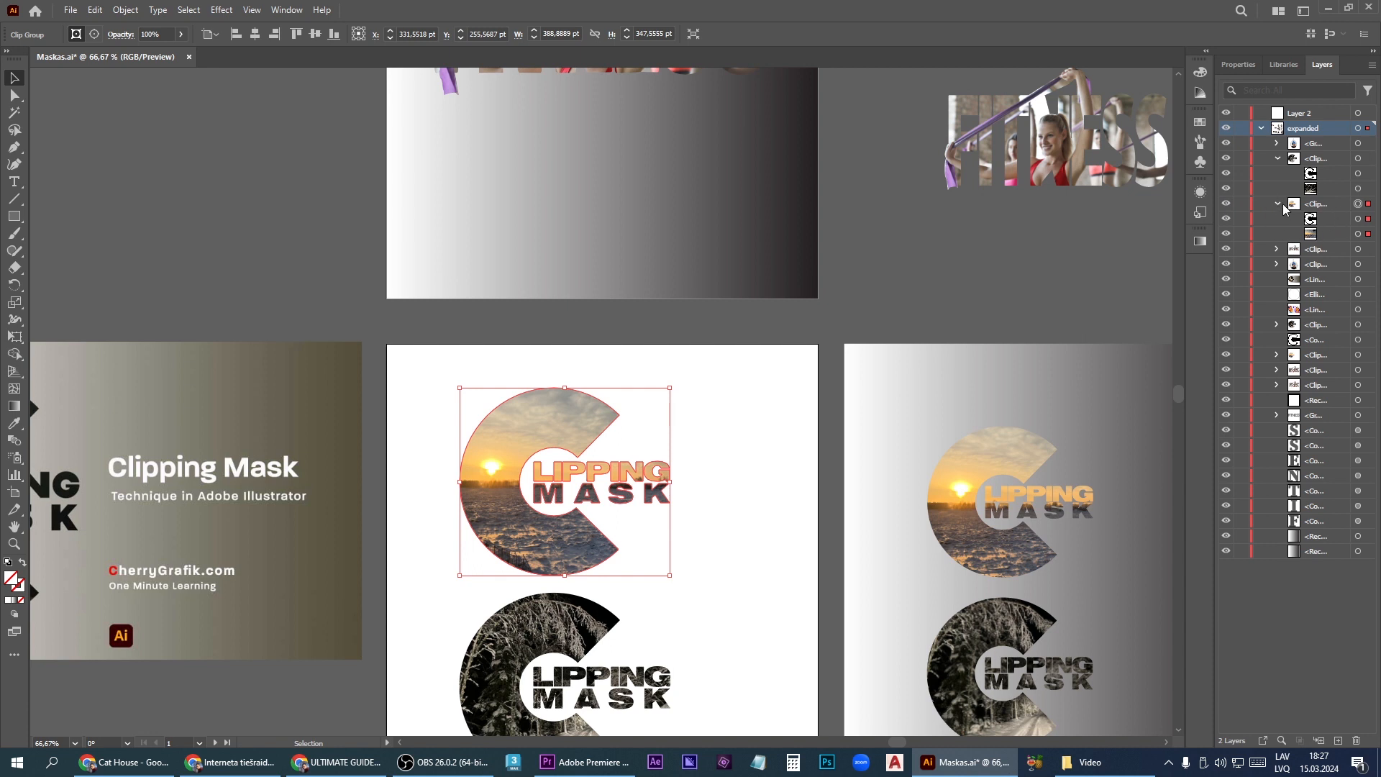
- Toggle the visibility of the sunset clip group's mask shape and photo to examine each one's role
click(1227, 204)
click(1226, 219)
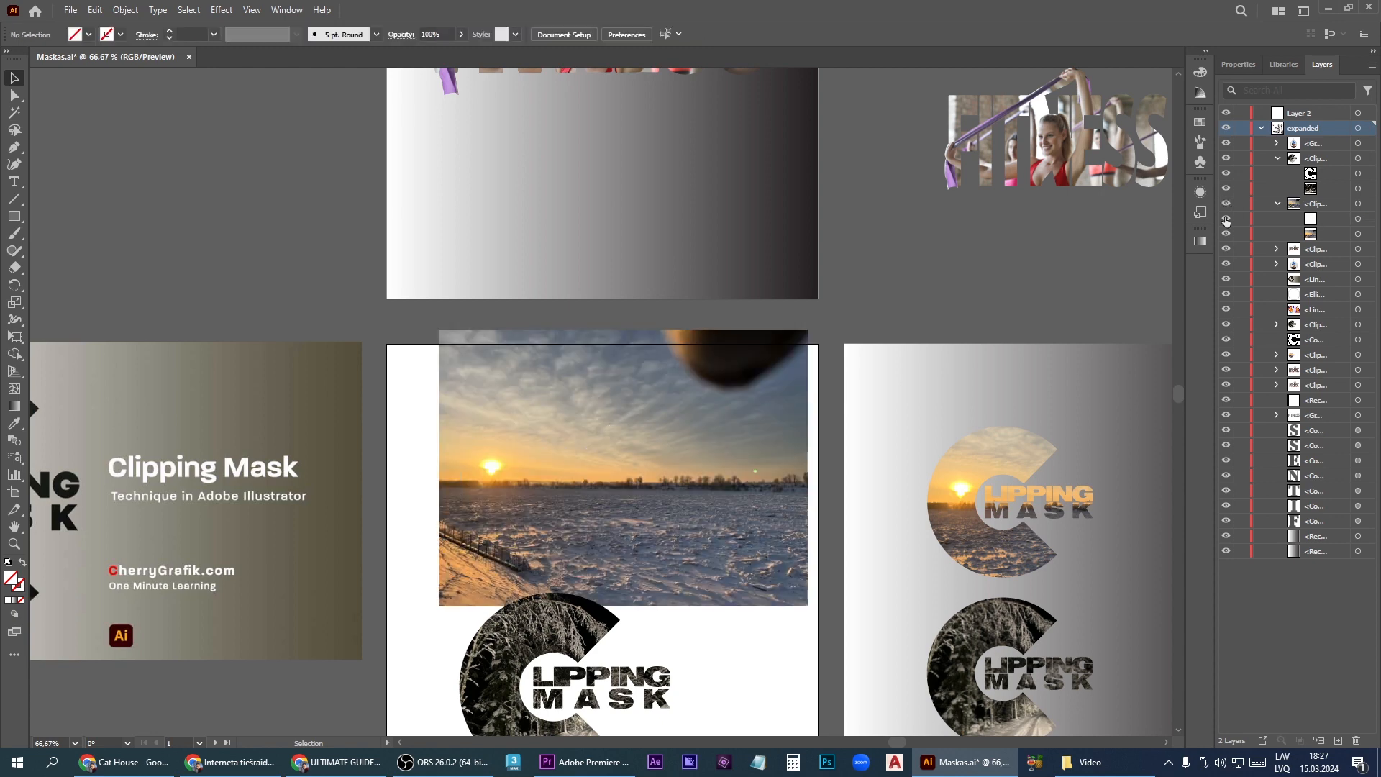
click(1226, 220)
click(1226, 234)
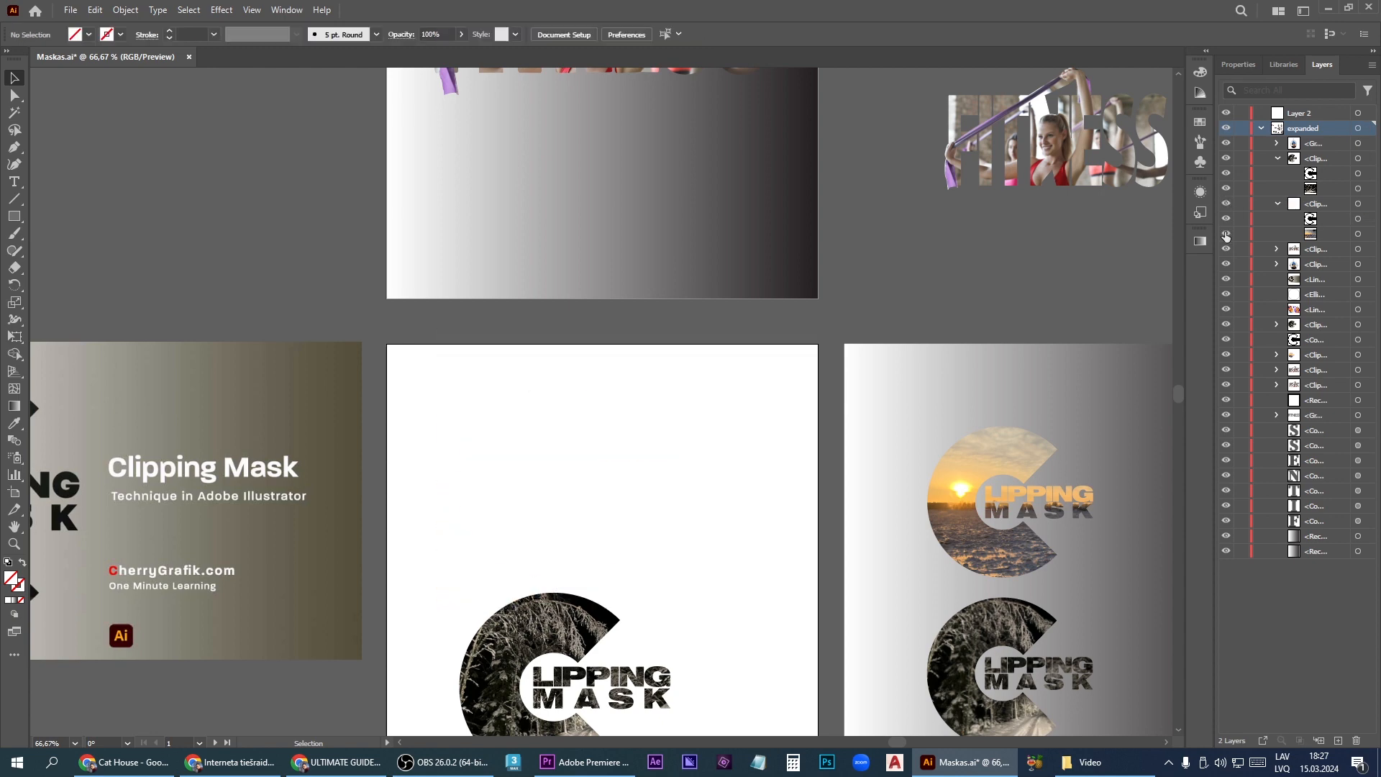
click(1225, 235)
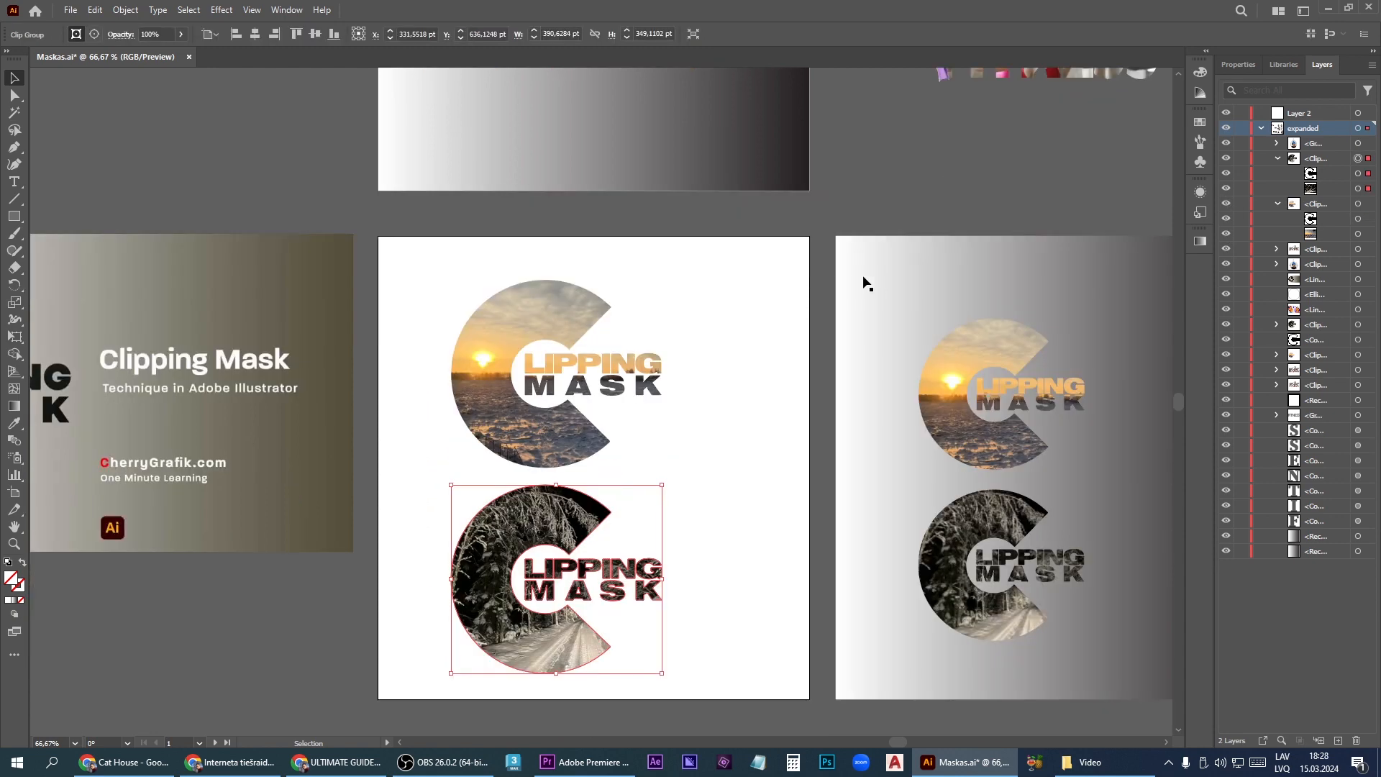
- Move the linked banner image 02 fons.jpg into the upper sunset logo's clip group, above its mask shape
click(561, 313)
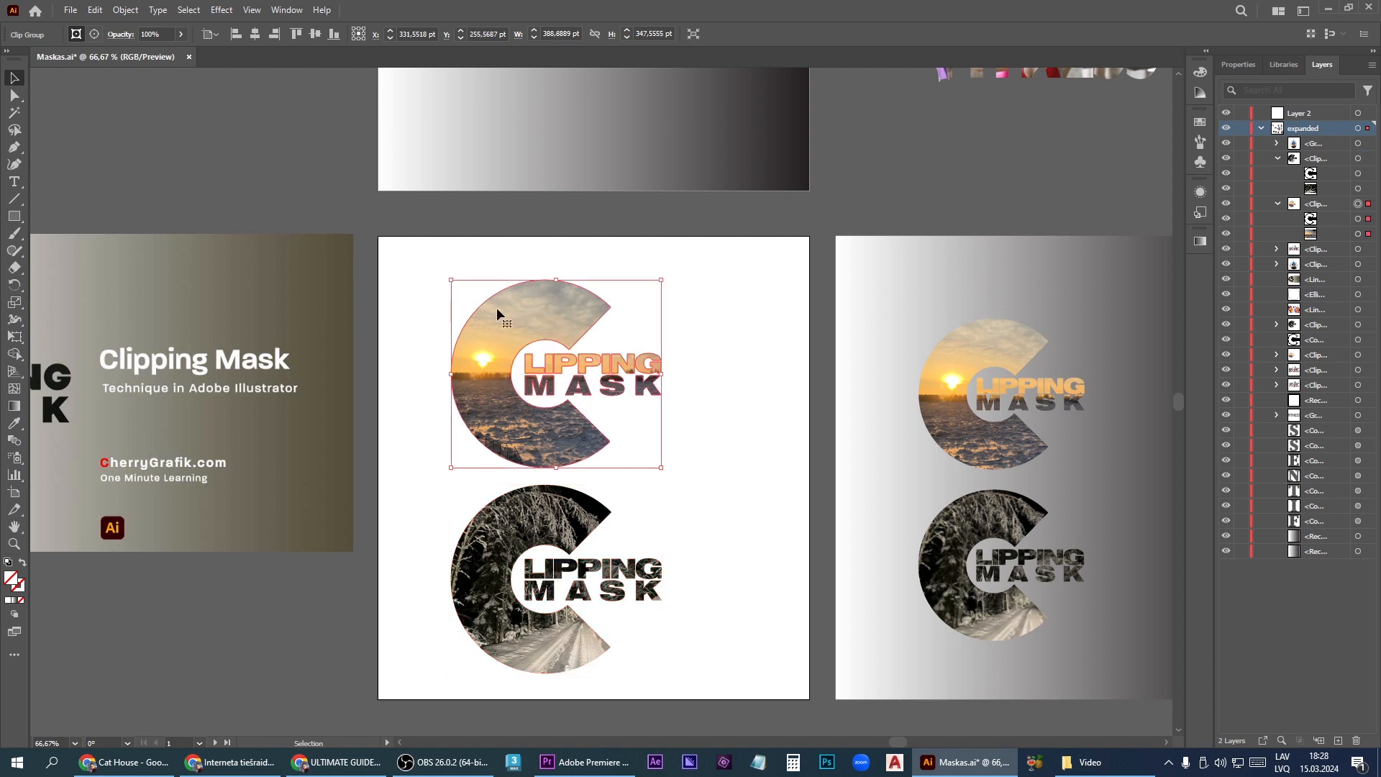
click(213, 299)
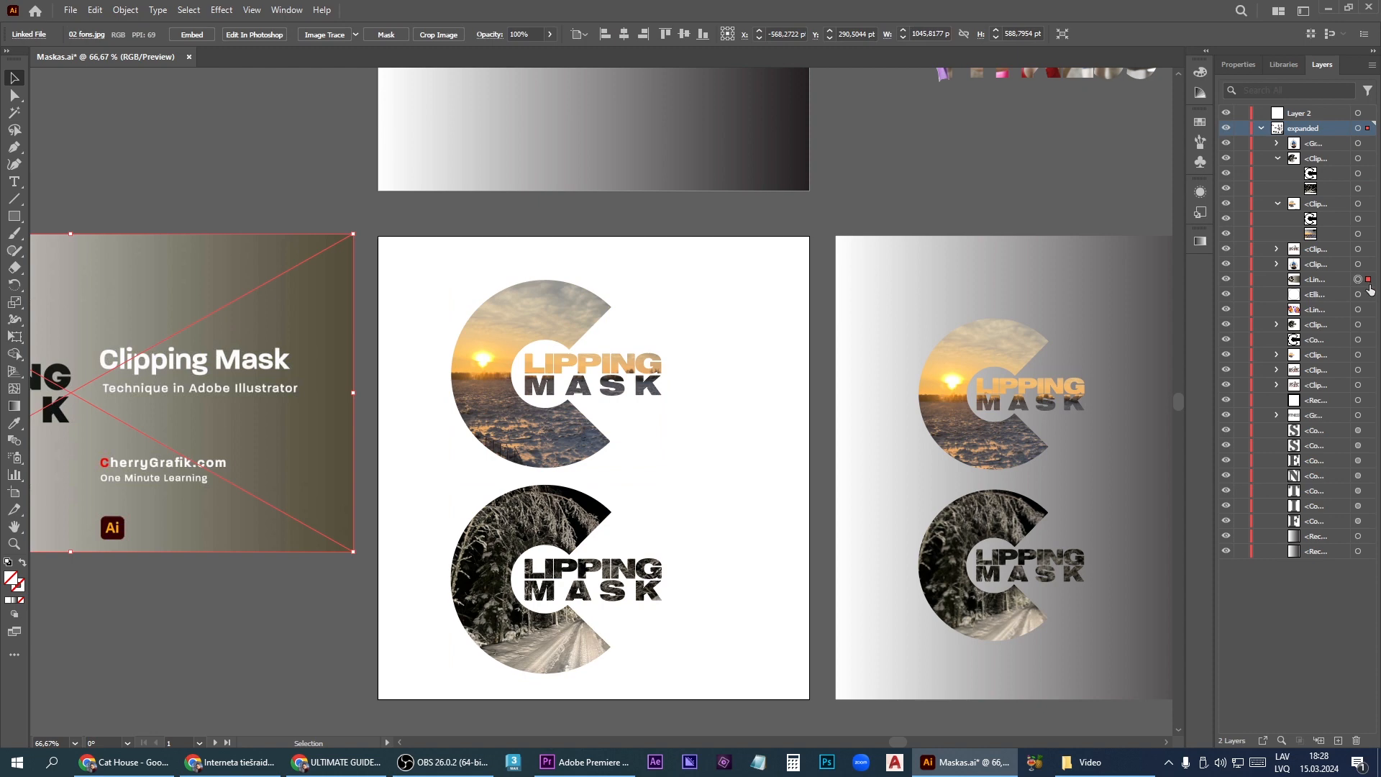
drag(1368, 283, 1371, 222)
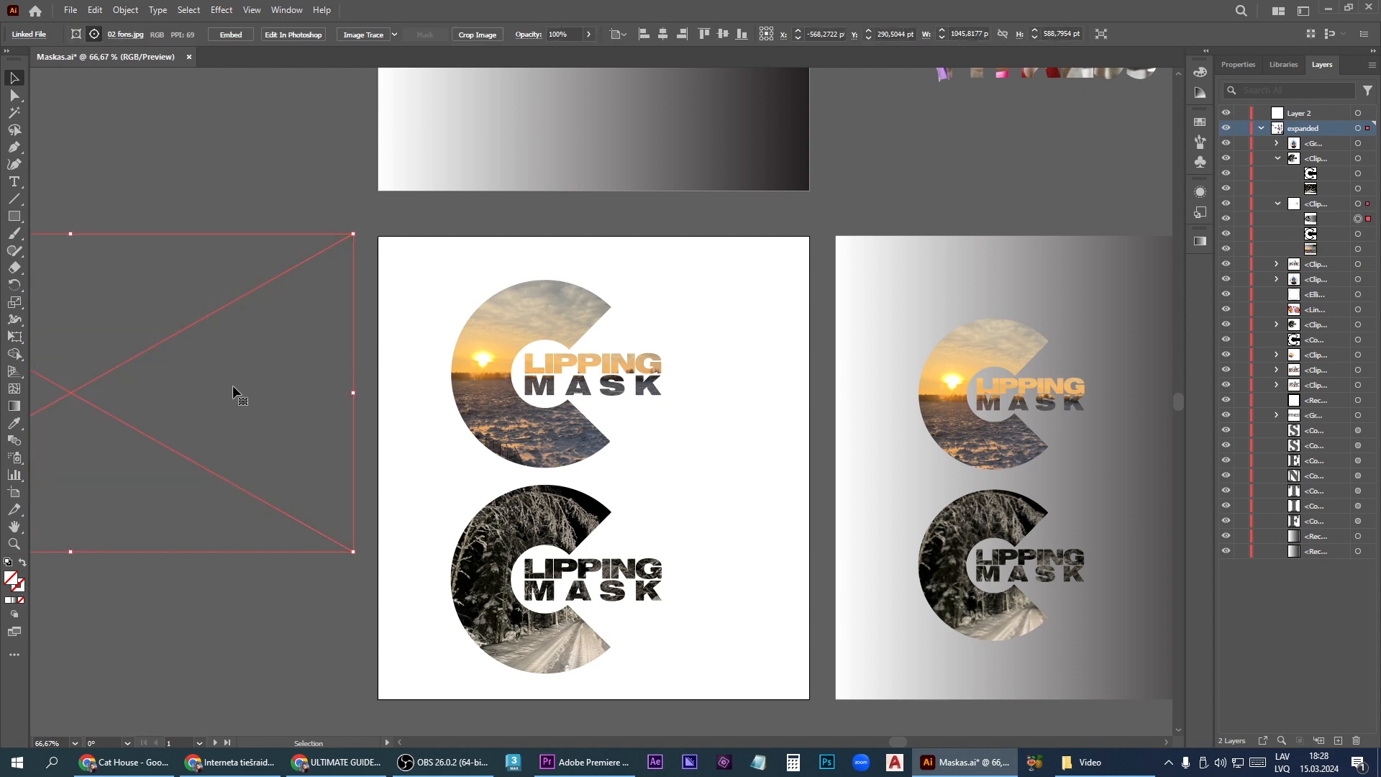
- Move, tilt and enlarge the banner image to about 1560 × 1069 pt so the woman's portrait fills the upper C-shaped mask
drag(231, 385, 872, 416)
drag(981, 550, 943, 602)
scroll(940, 598, down, 1)
drag(934, 531, 1116, 708)
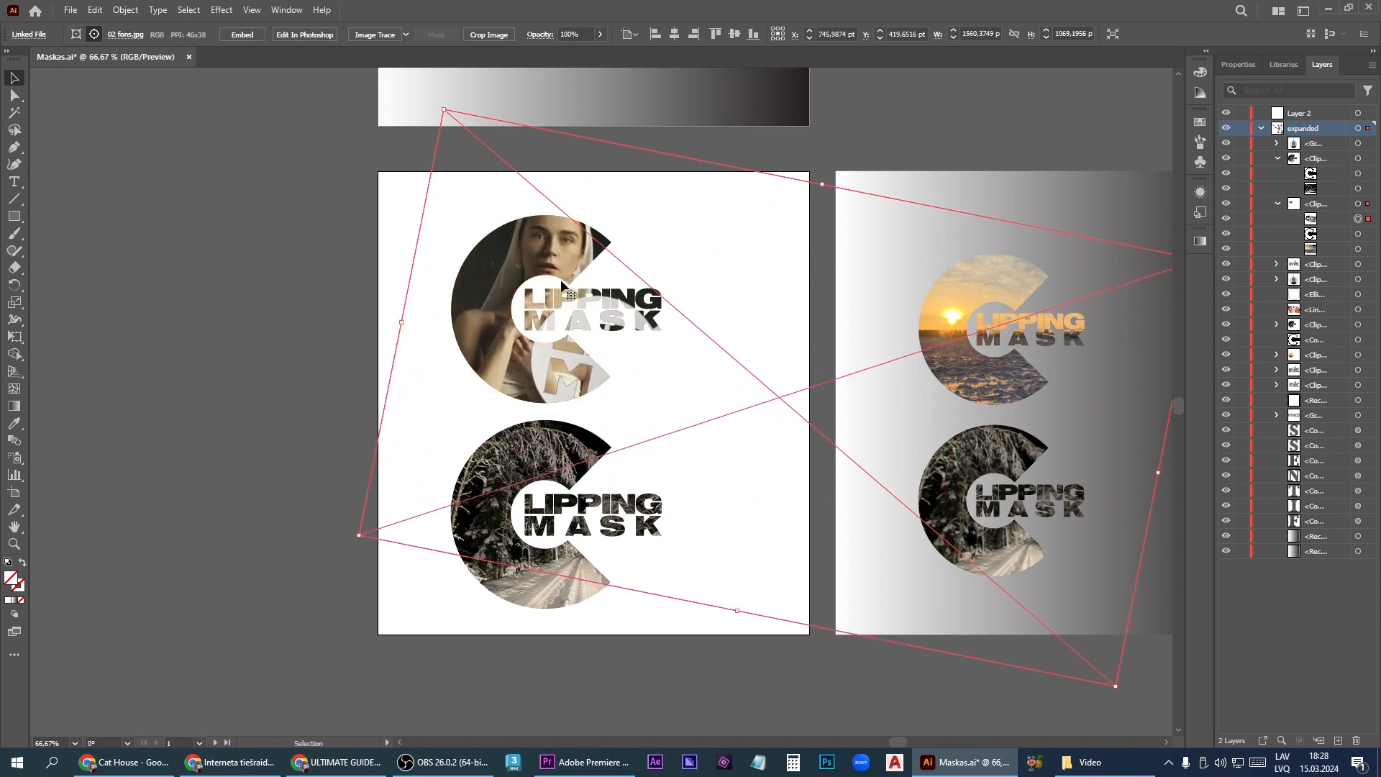
drag(546, 256, 544, 261)
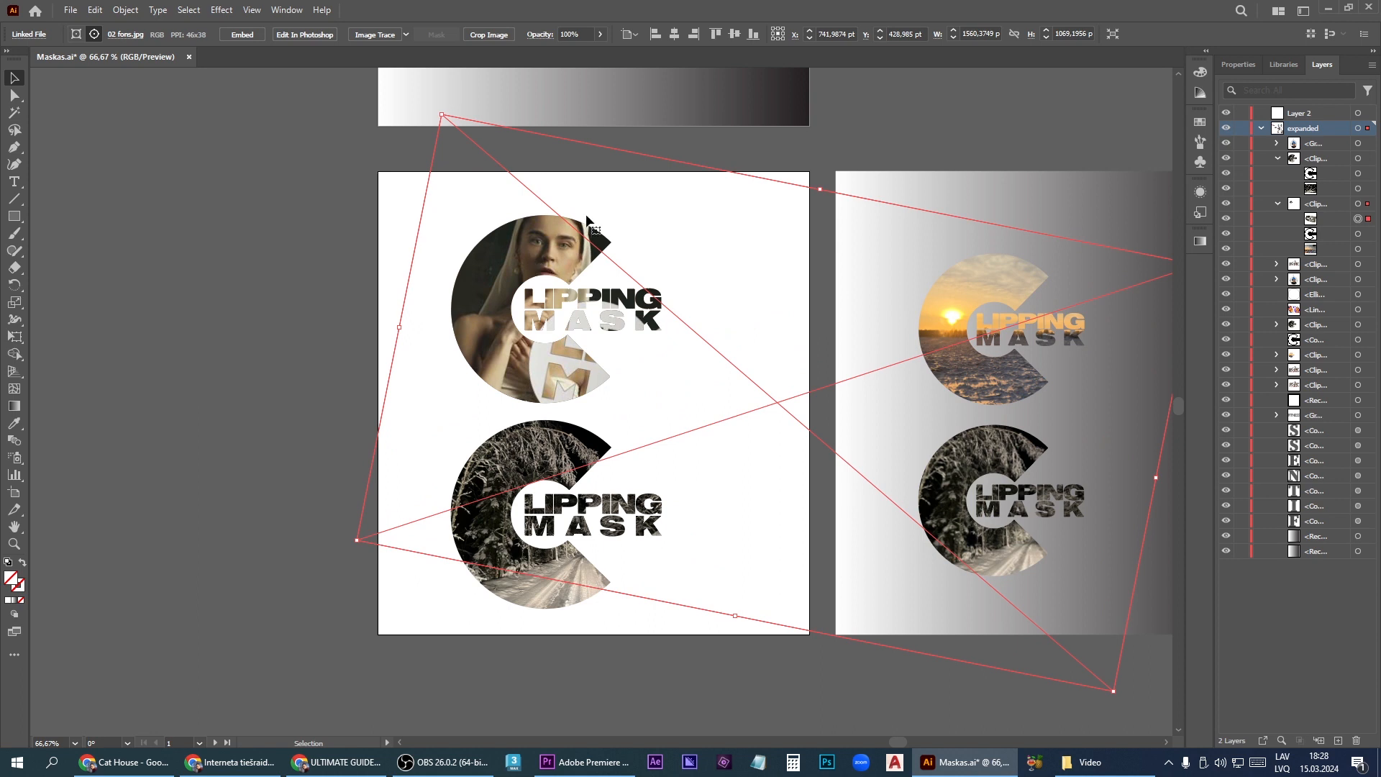
- Select the whole upper logo clip group and shift it slightly up and to the left on the artboard
click(557, 266)
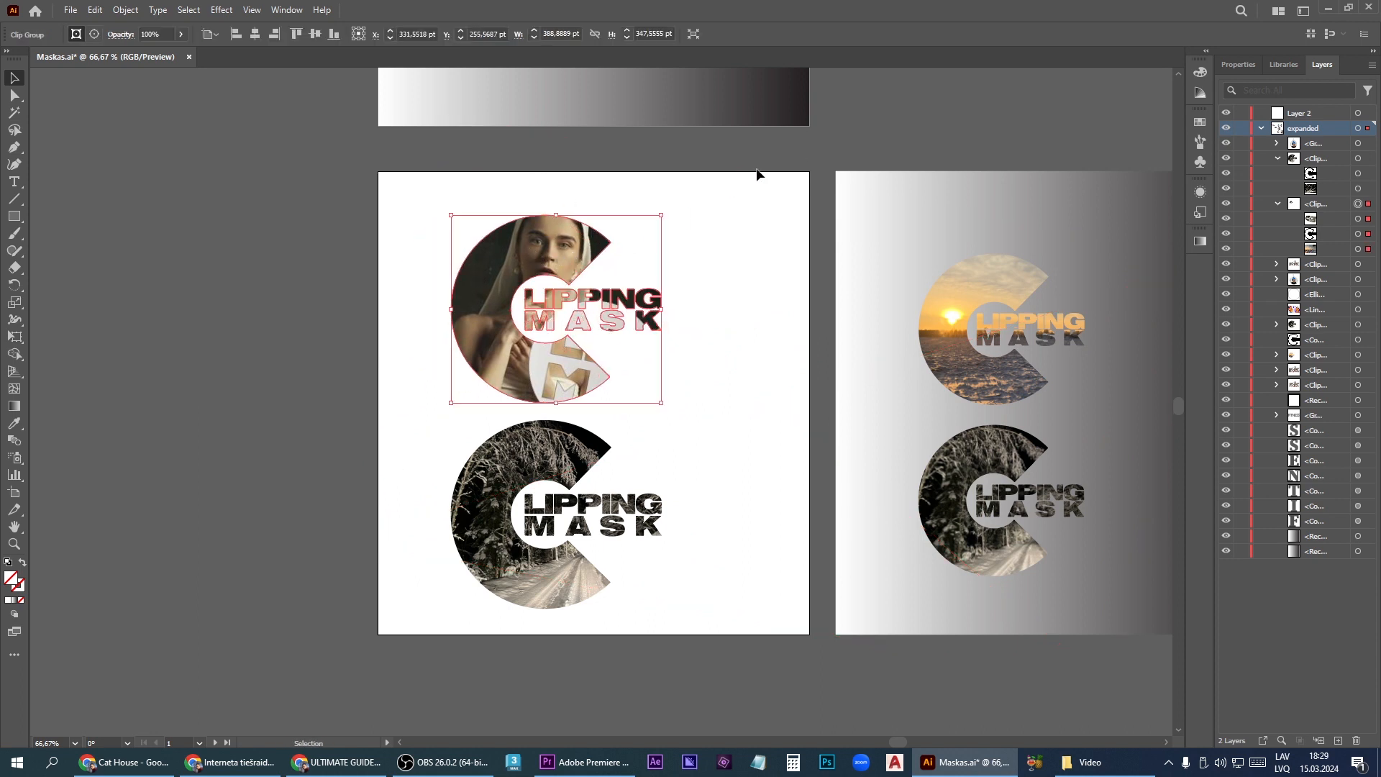
click(814, 154)
mouse_move(558, 252)
mouse_down()
mouse_move(549, 239)
mouse_move(475, 292)
mouse_move(591, 198)
mouse_move(532, 230)
mouse_move(547, 245)
mouse_up()
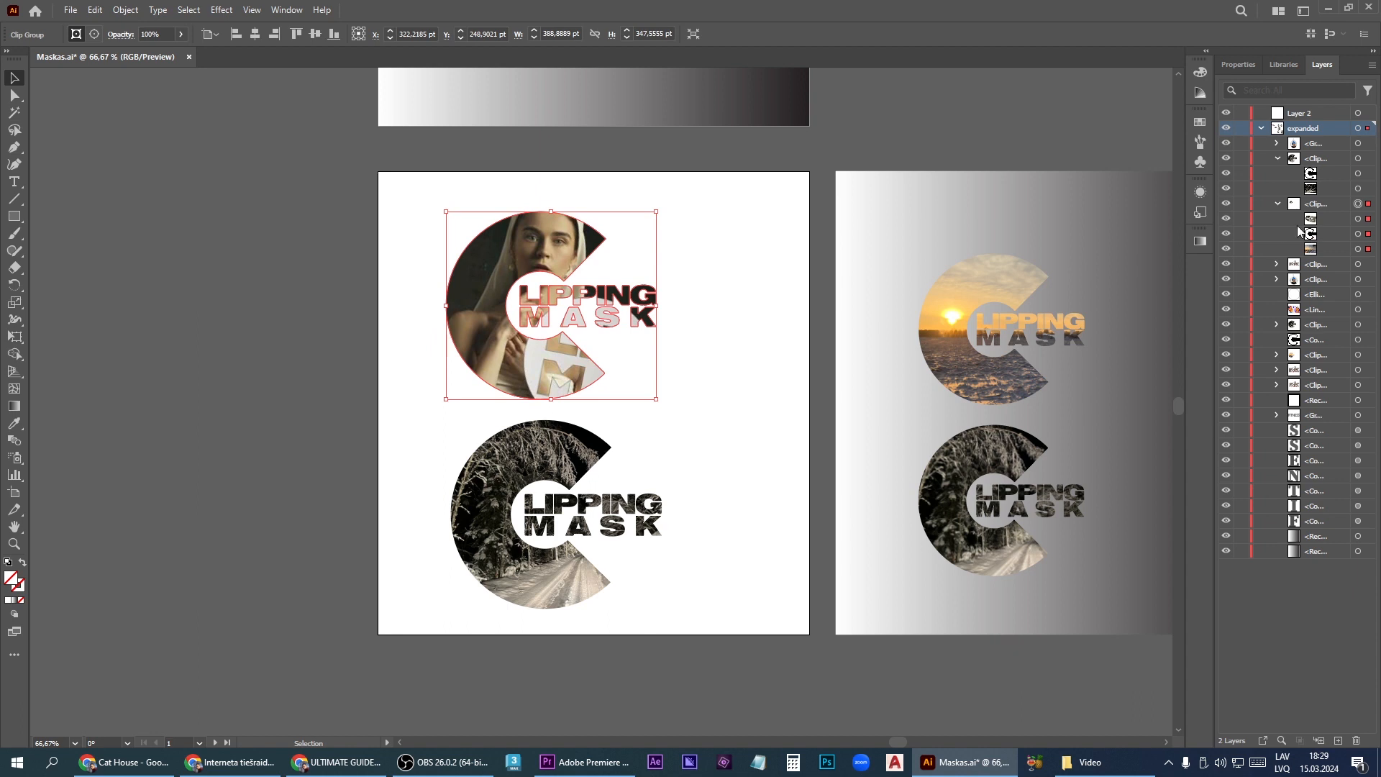
- Target only the banner image inside the clip group, straighten it and shrink it to about 1196 × 680 pt within the mask
click(1357, 219)
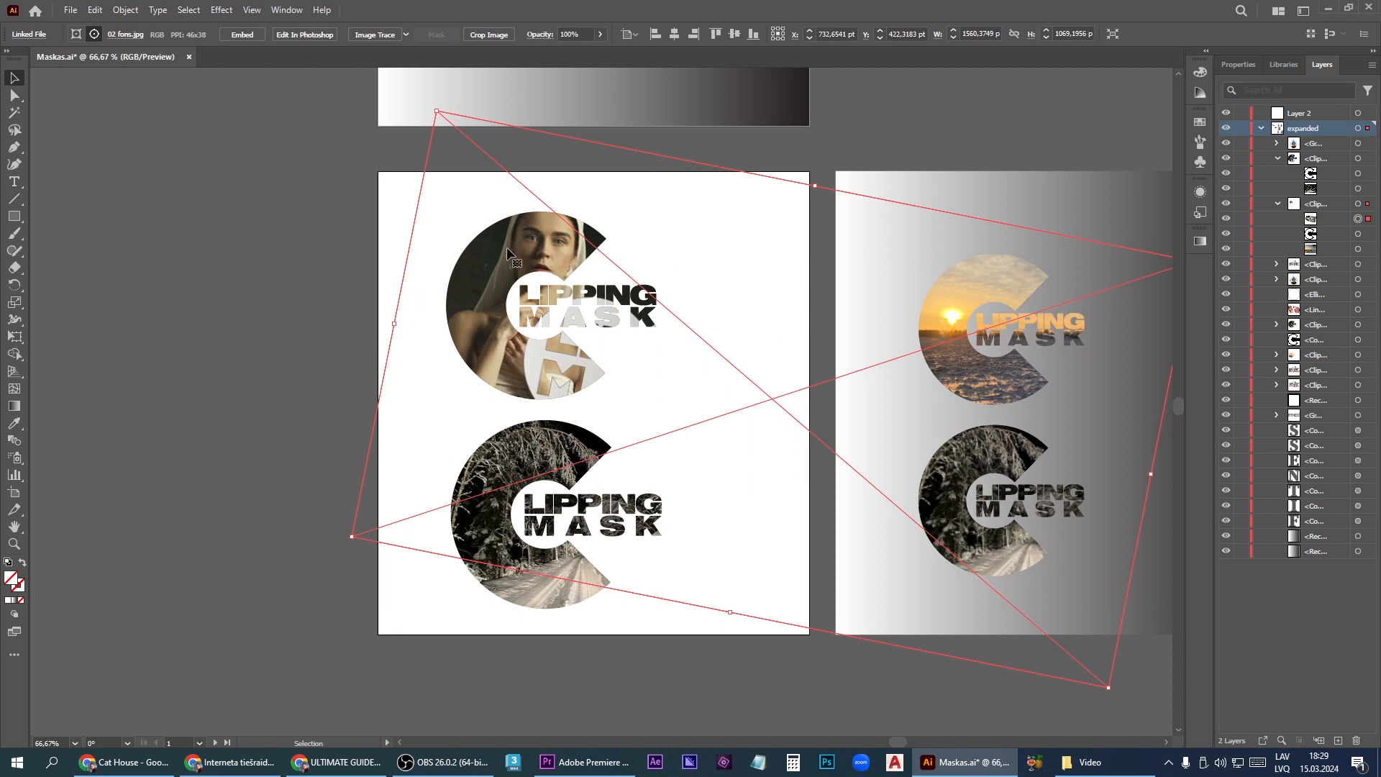
mouse_move(507, 252)
mouse_down()
mouse_move(491, 269)
mouse_move(541, 293)
mouse_move(458, 261)
mouse_move(513, 256)
mouse_move(502, 262)
mouse_up()
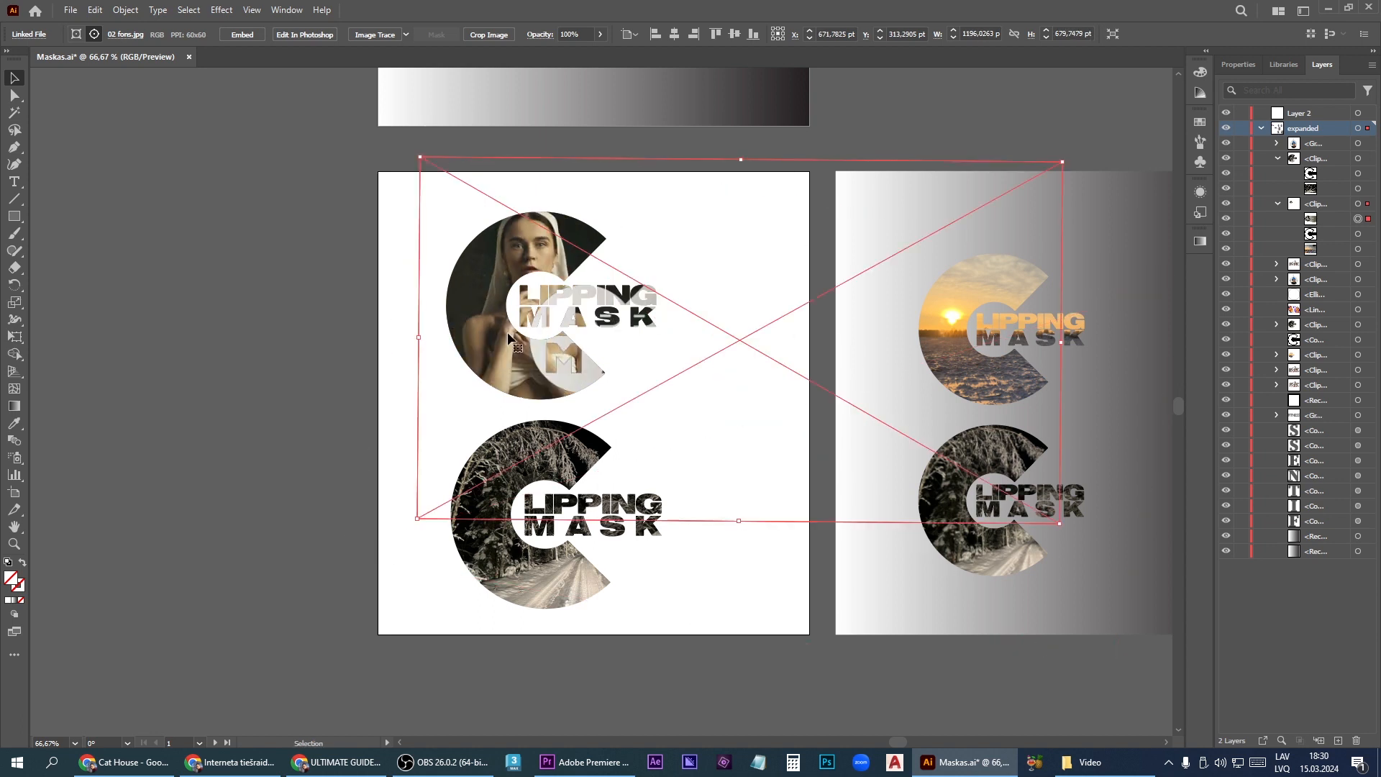
click(1112, 259)
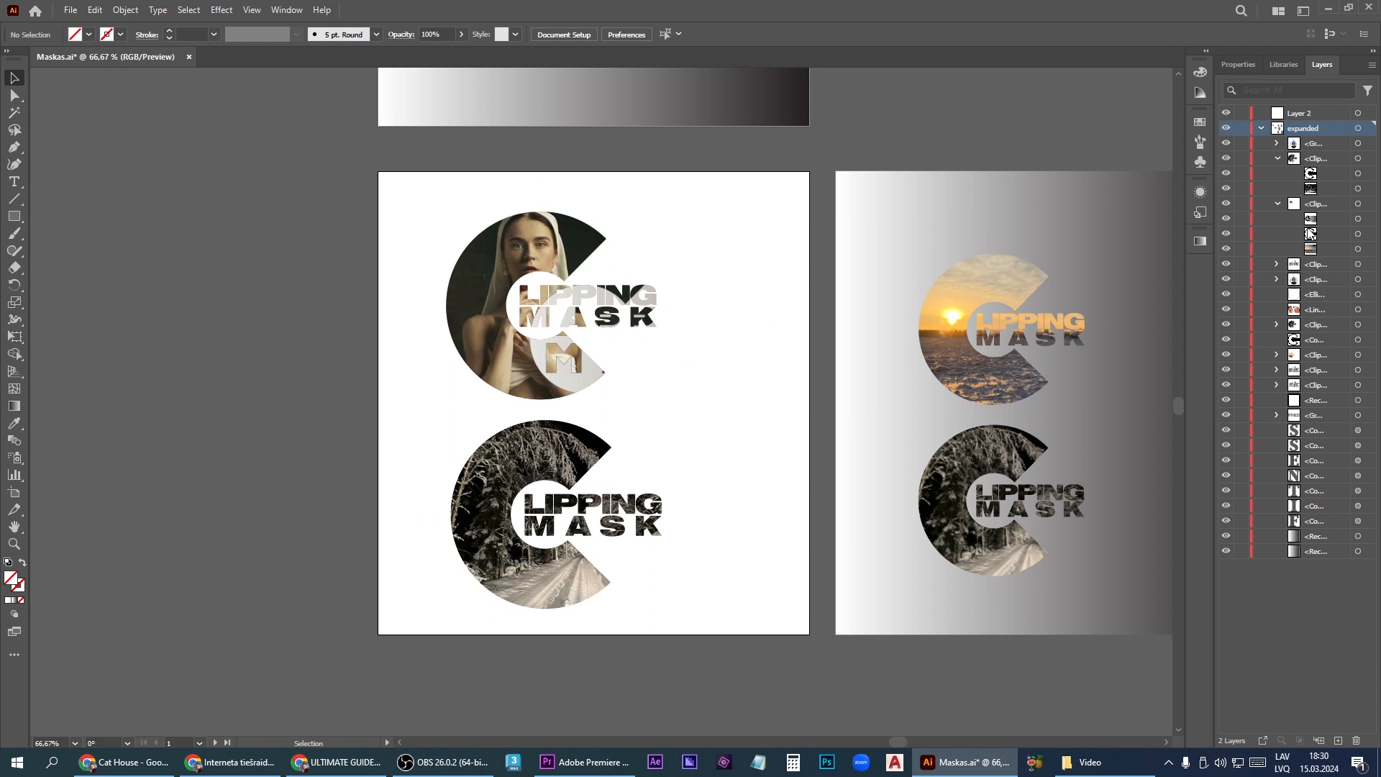
- Edit the upper clip group's contents and shift both images together slightly to the left inside the mask
click(514, 268)
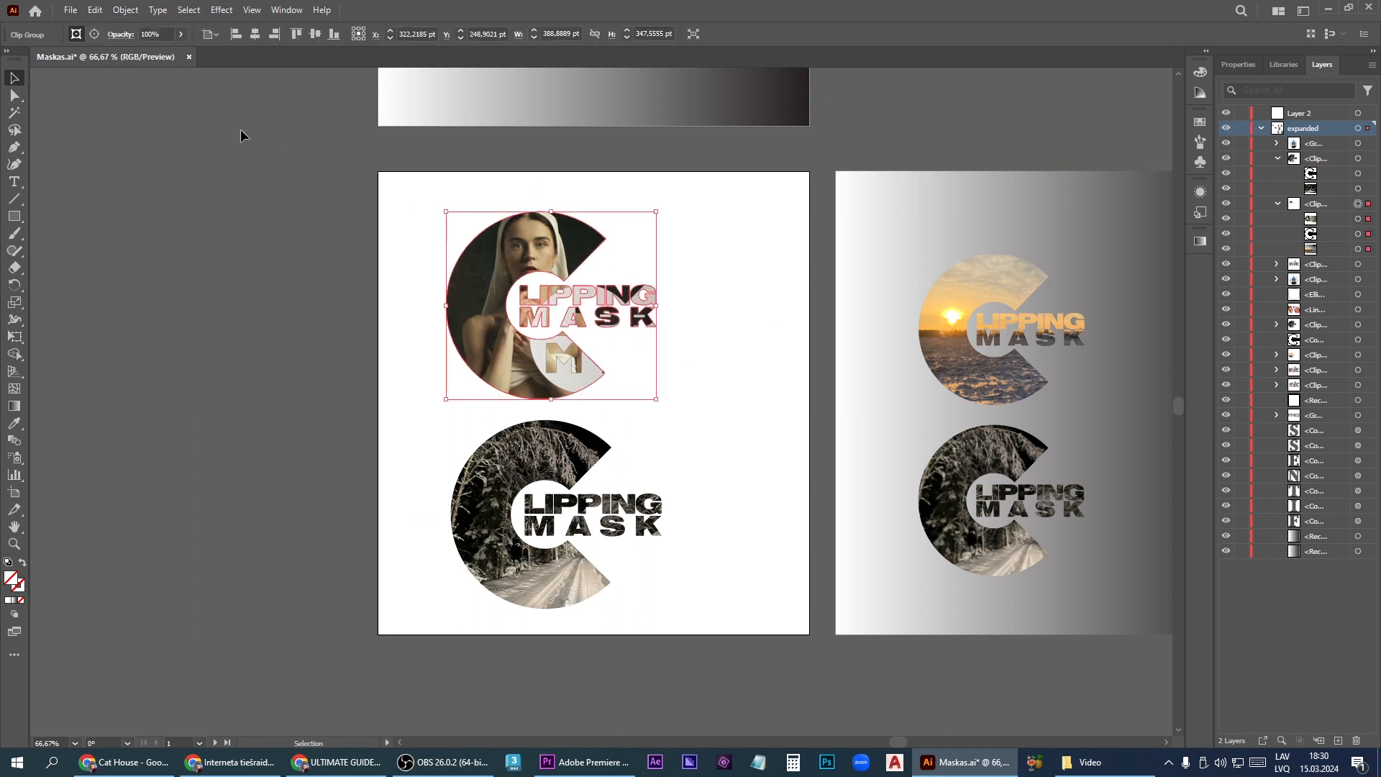
click(95, 34)
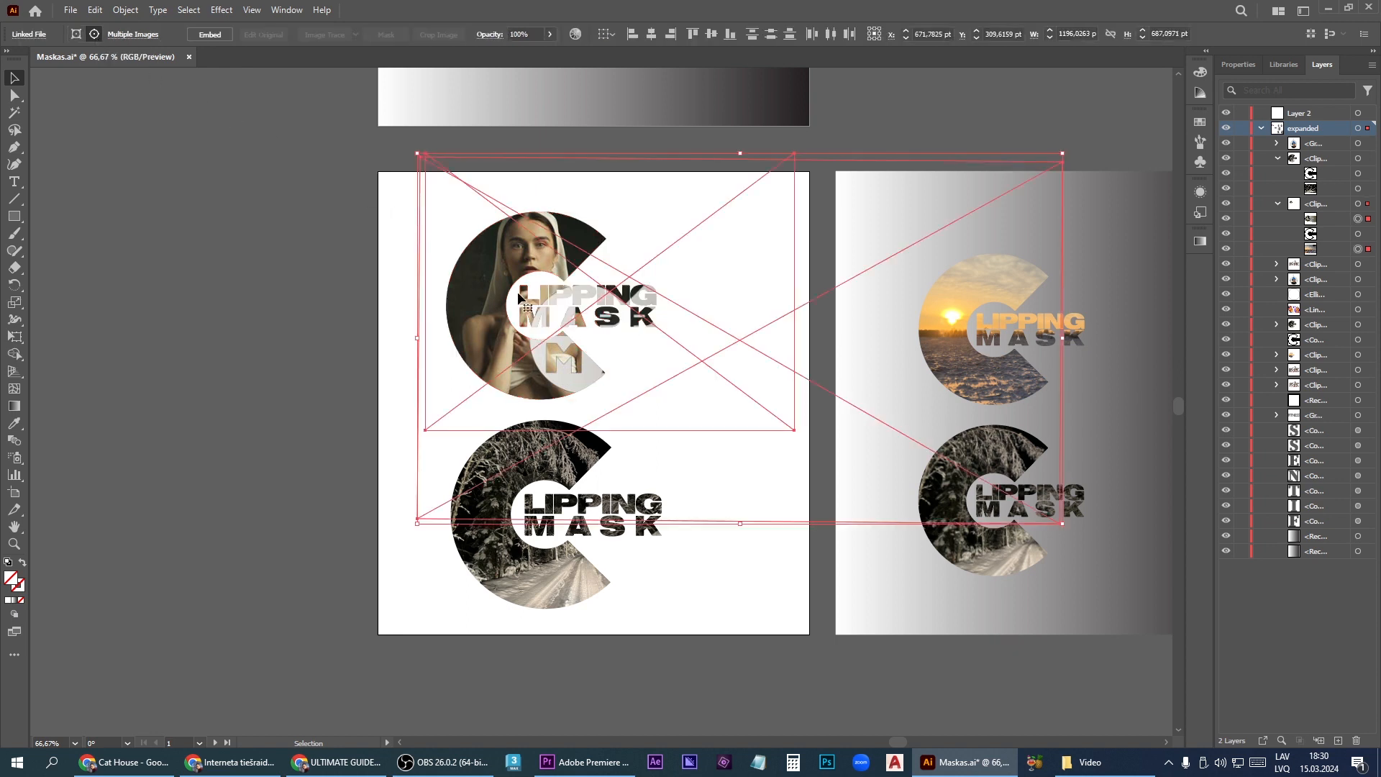
mouse_move(521, 295)
mouse_down()
mouse_move(487, 302)
mouse_move(502, 335)
mouse_move(506, 292)
mouse_move(493, 283)
mouse_move(499, 293)
mouse_up()
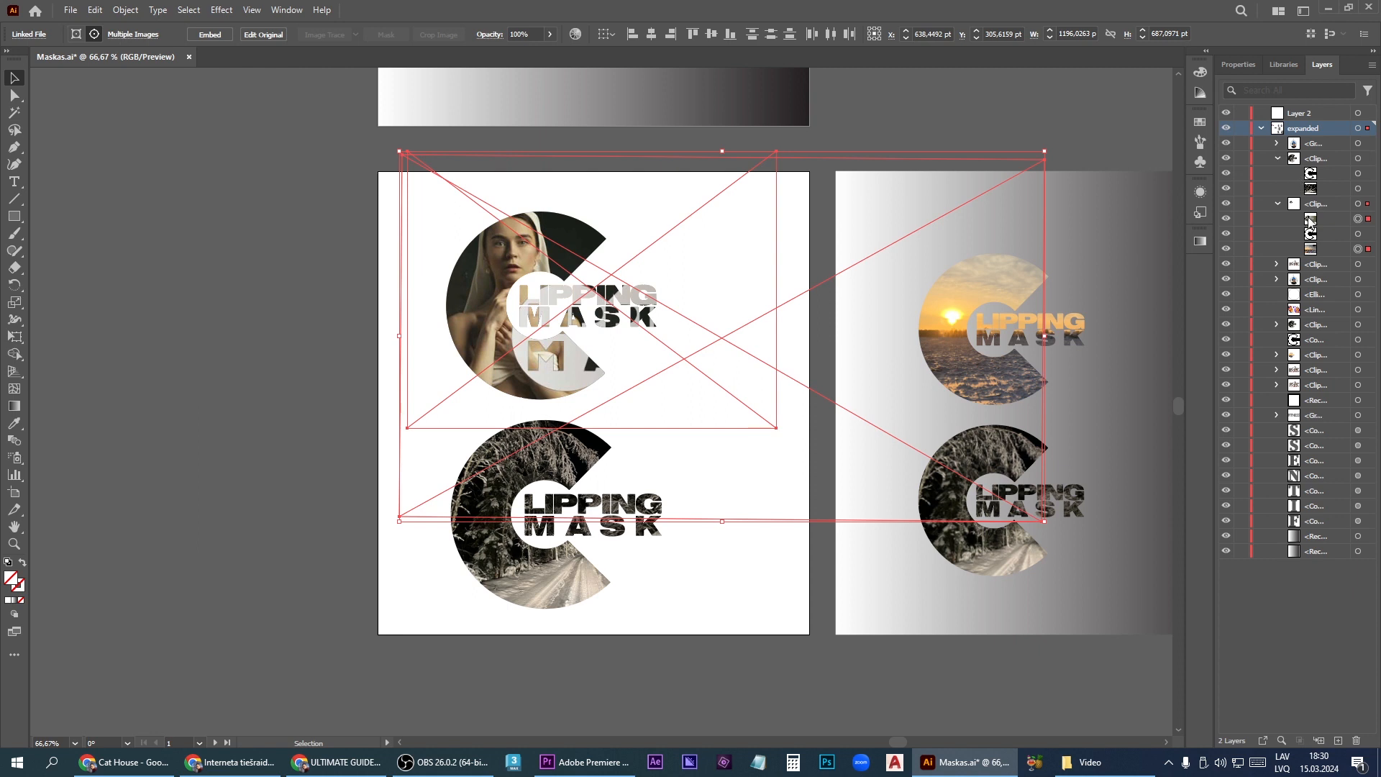
- Hide the banner image, enlarge the sunset photo to about 955 × 717 pt and reposition it in the mask with the sun near the top
click(1226, 220)
drag(776, 428, 921, 537)
drag(537, 348, 575, 248)
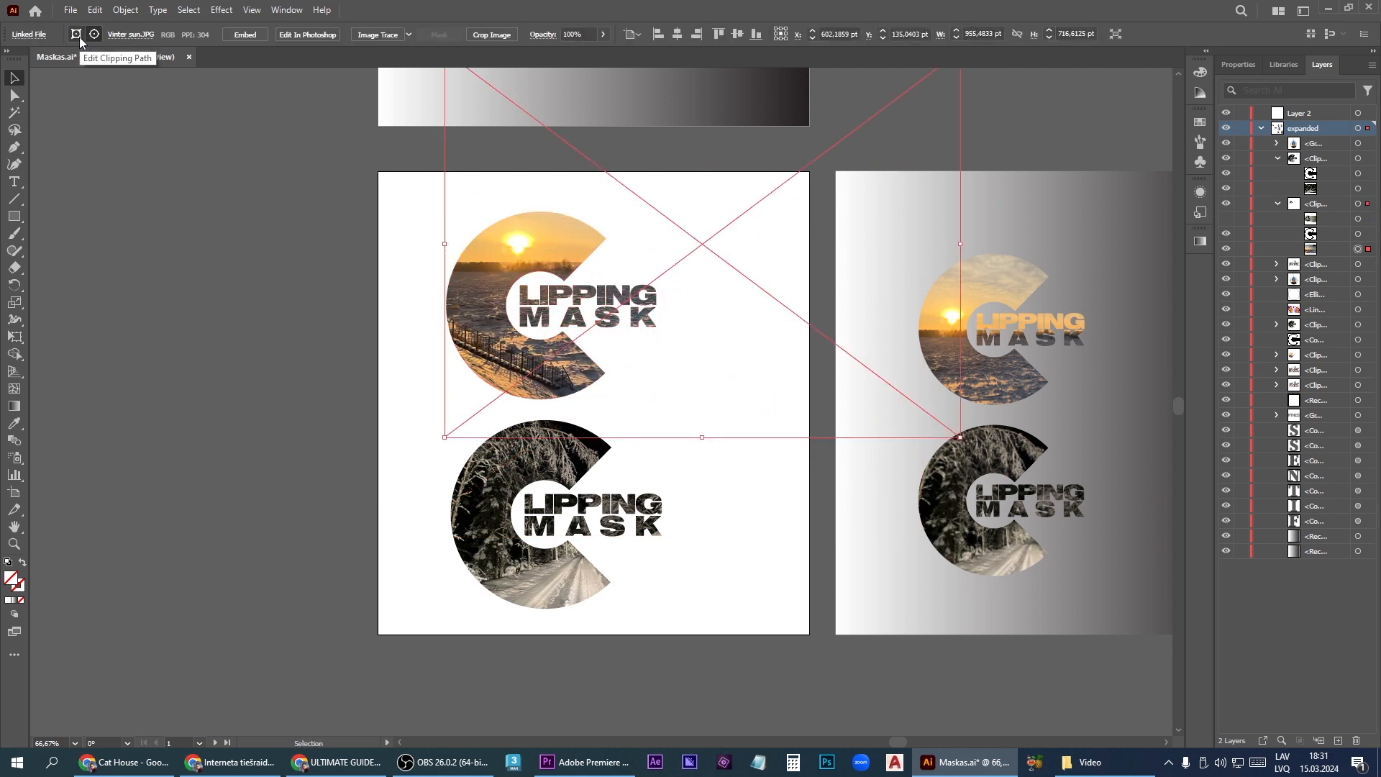
click(309, 274)
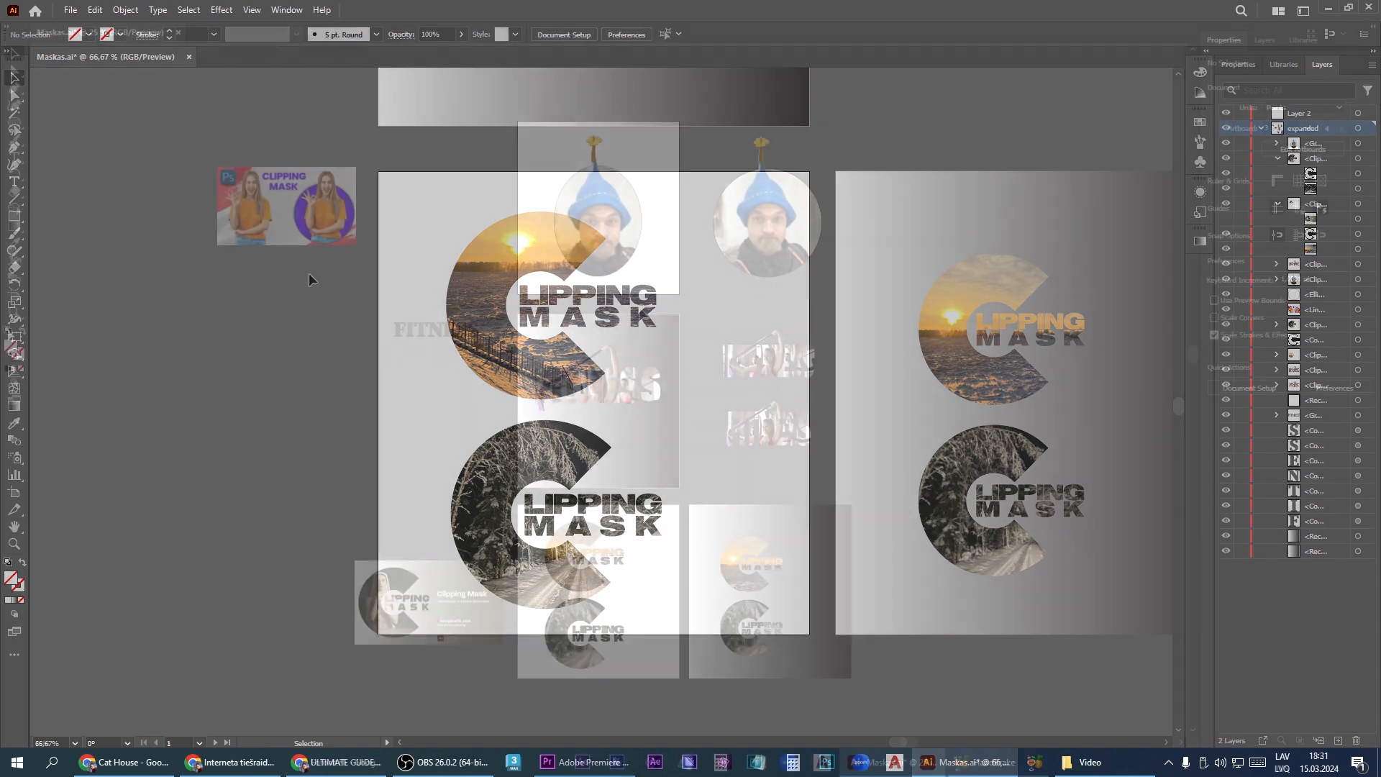